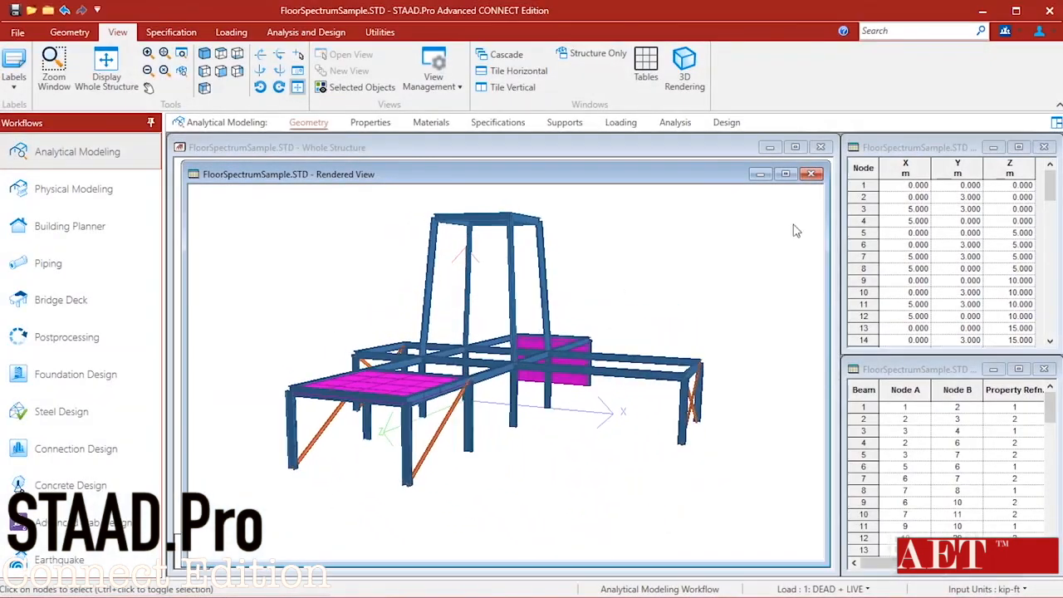
# - Close the rendered view and review the Type 1 acceleration data in the time history definitions
pyautogui.click(810, 173)
pyautogui.click(620, 122)
pyautogui.click(824, 165)
pyautogui.doubleClick(874, 190)
pyautogui.doubleClick(903, 201)
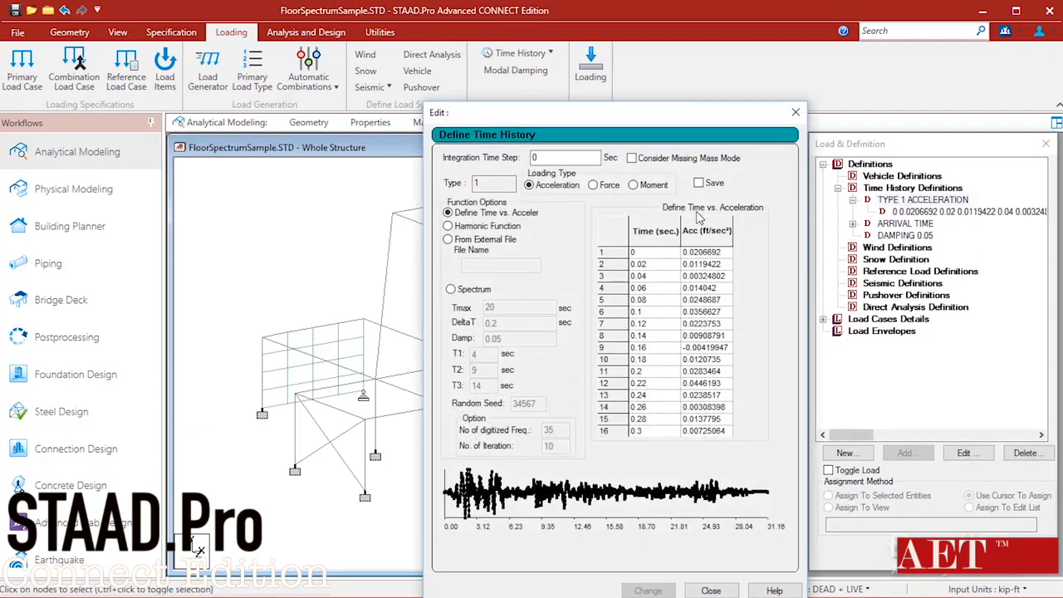
pyautogui.click(793, 115)
# - Run the structural analysis and stay in modeling mode when it finishes
pyautogui.click(306, 31)
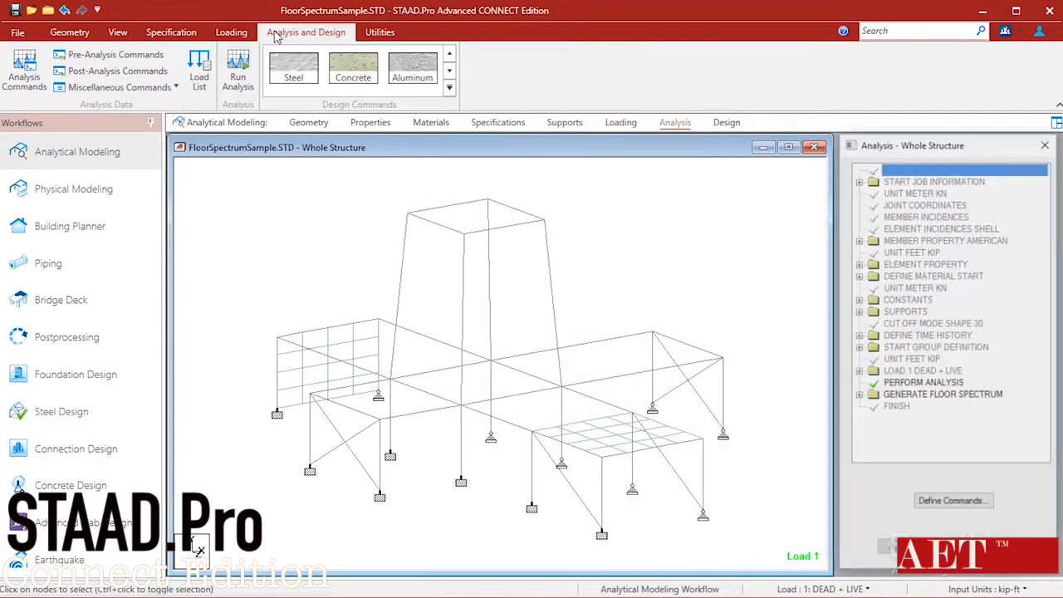
pyautogui.click(239, 73)
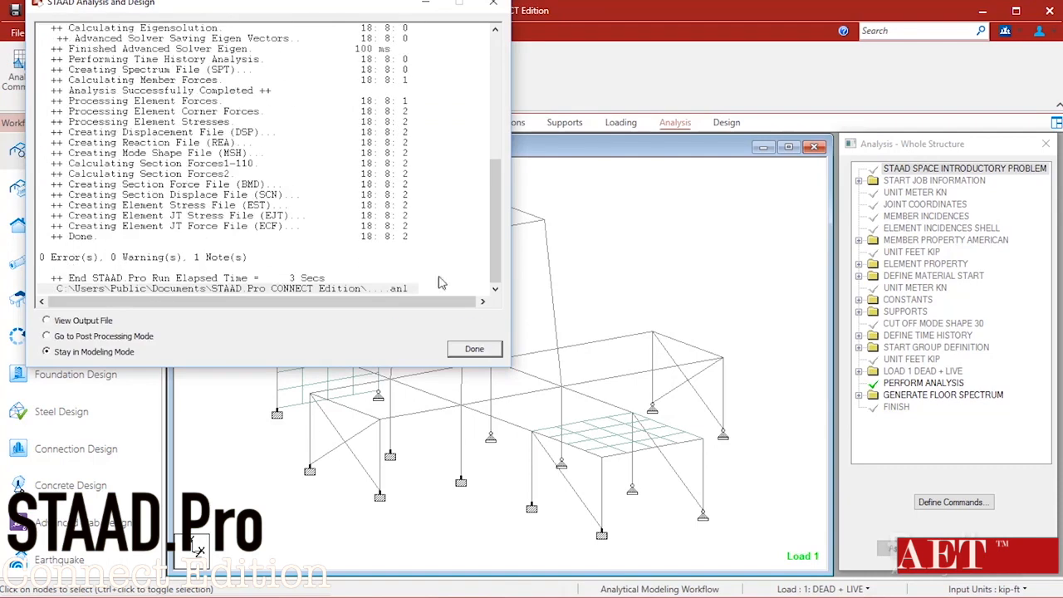
pyautogui.click(473, 349)
# - Open the postprocessing dynamics results and animate the structure using the Mode diagram type
pyautogui.click(83, 341)
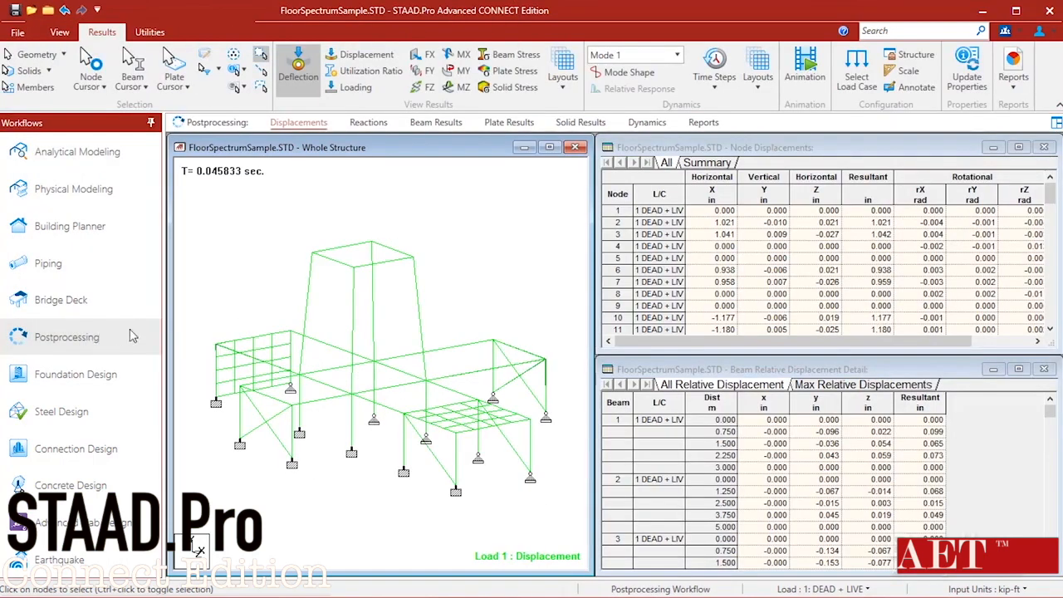
pyautogui.click(647, 122)
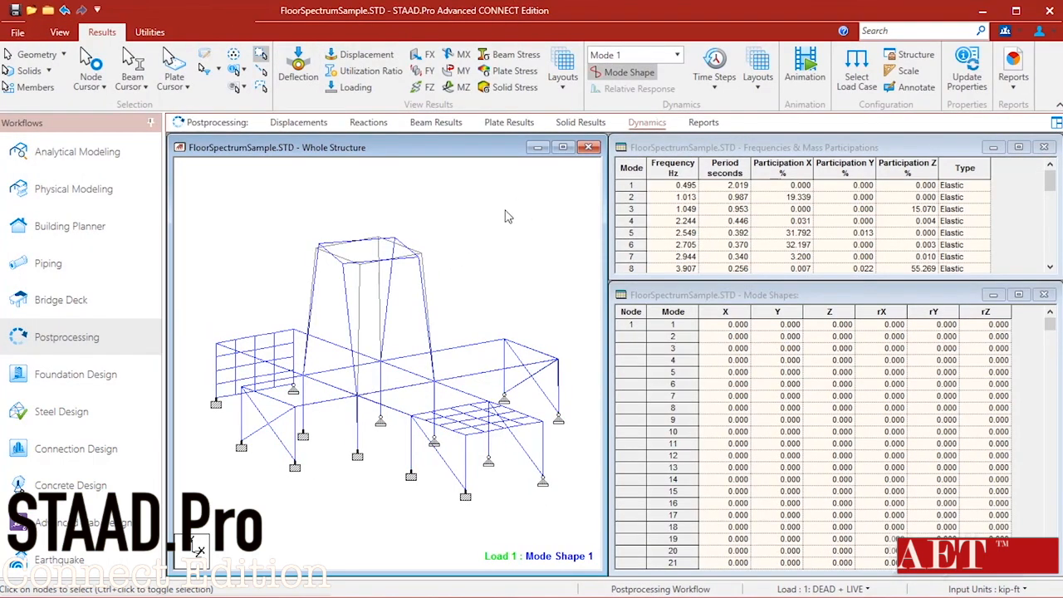
pyautogui.click(805, 71)
pyautogui.moveTo(581, 74); pyautogui.dragTo(848, 103)
pyautogui.click(618, 237)
pyautogui.click(841, 555)
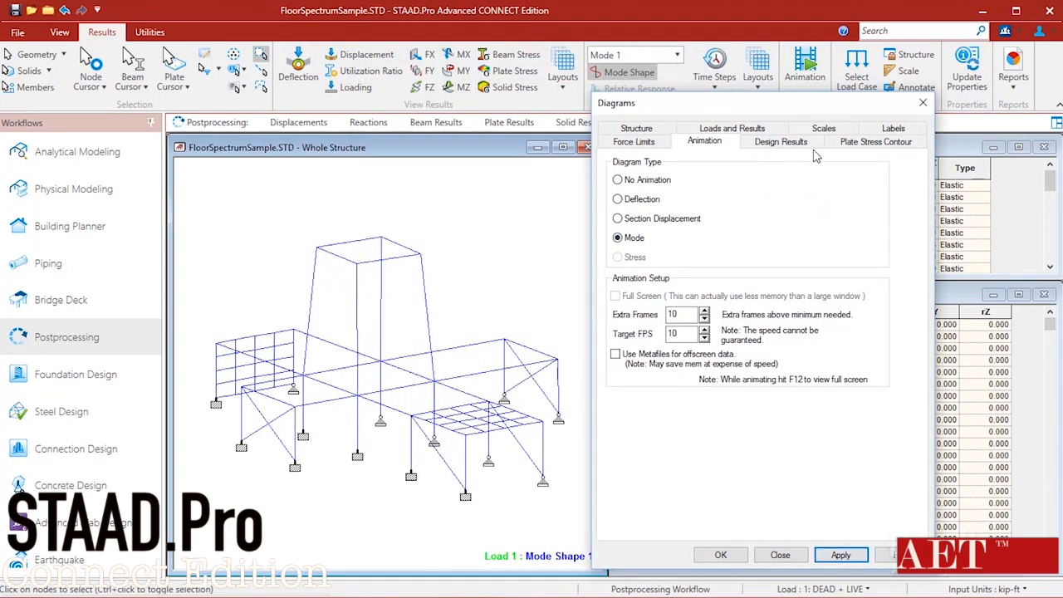
pyautogui.click(731, 128)
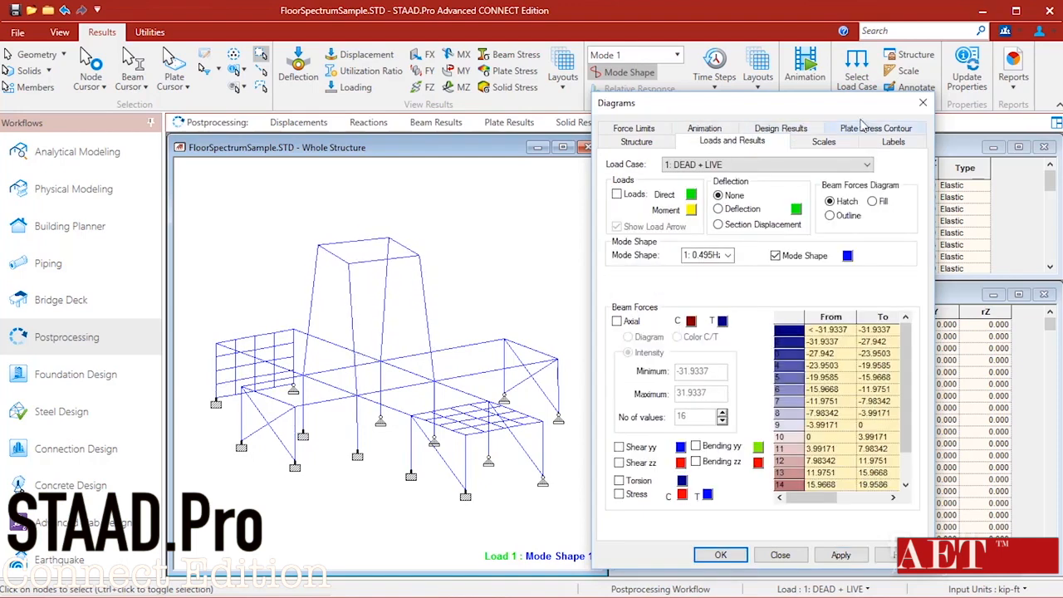
pyautogui.click(921, 103)
# - Display the mode shapes of Mode 2, Mode 3 and Mode 4 in turn
pyautogui.click(636, 55)
pyautogui.click(631, 83)
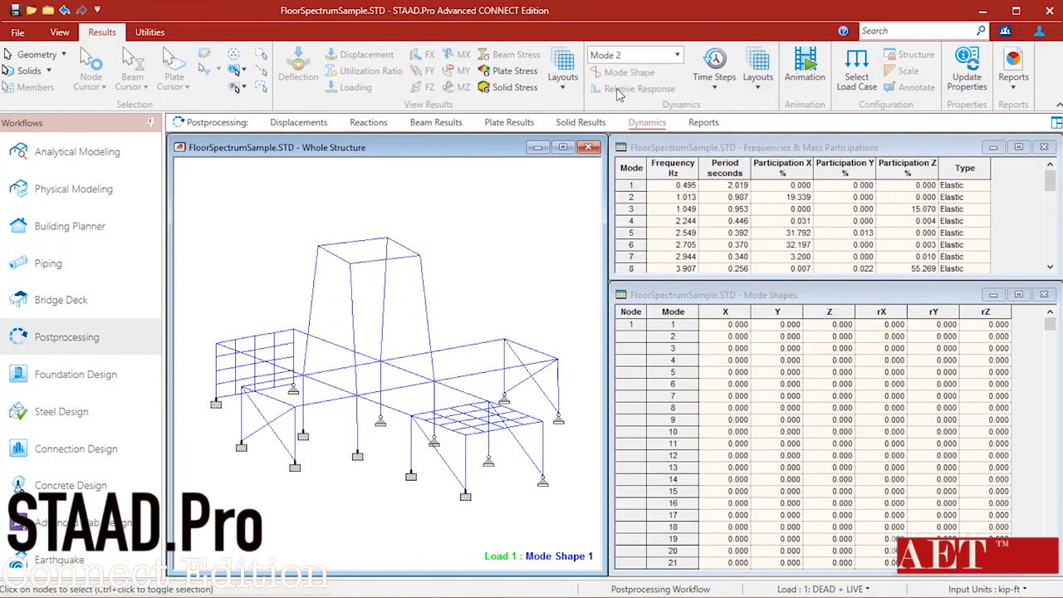
pyautogui.click(636, 55)
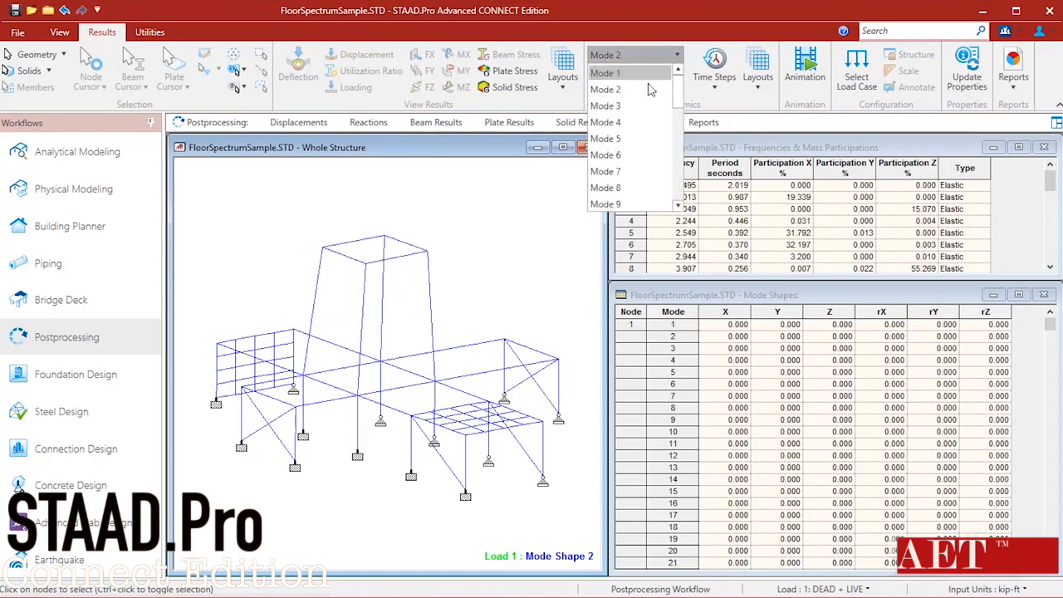
pyautogui.click(632, 100)
pyautogui.click(636, 55)
pyautogui.click(631, 115)
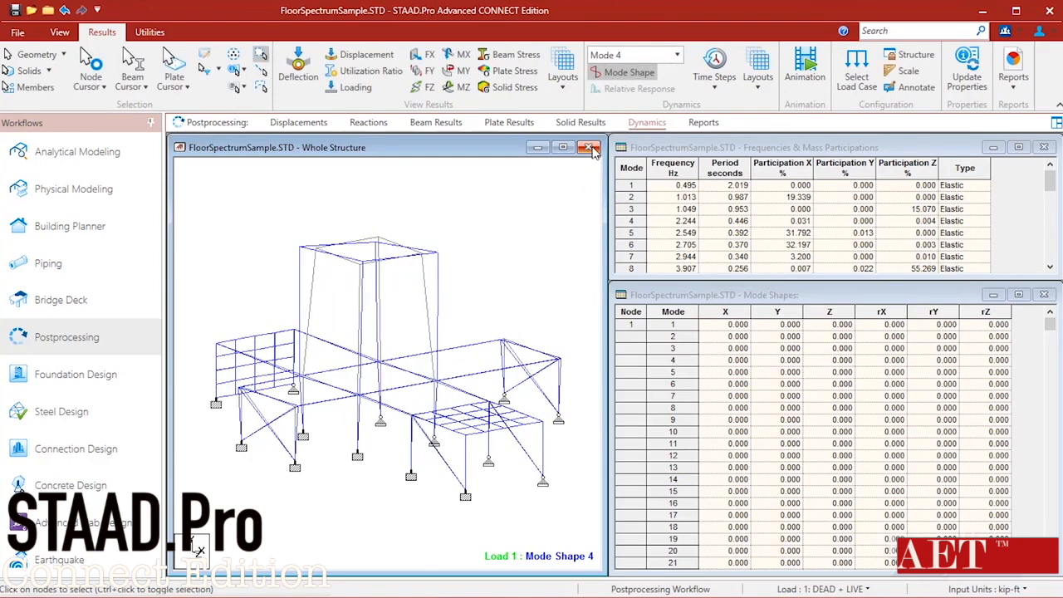
# - Show the dynamic displacement layout with its time history graphs and pick the _FLOORNODES group
pyautogui.click(761, 83)
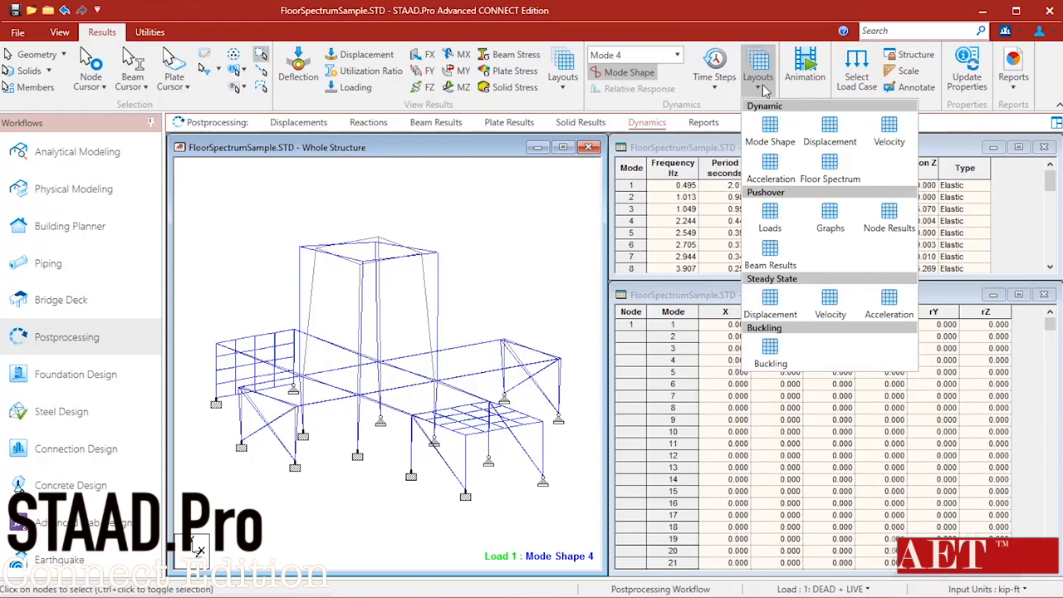
pyautogui.click(832, 131)
pyautogui.moveTo(350, 170); pyautogui.dragTo(722, 130)
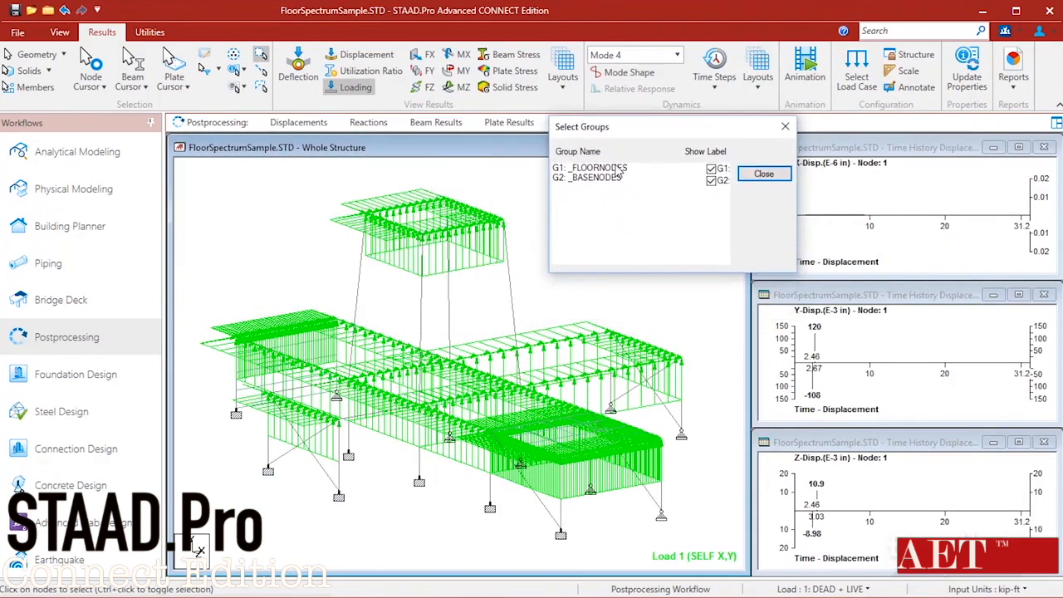
pyautogui.click(617, 170)
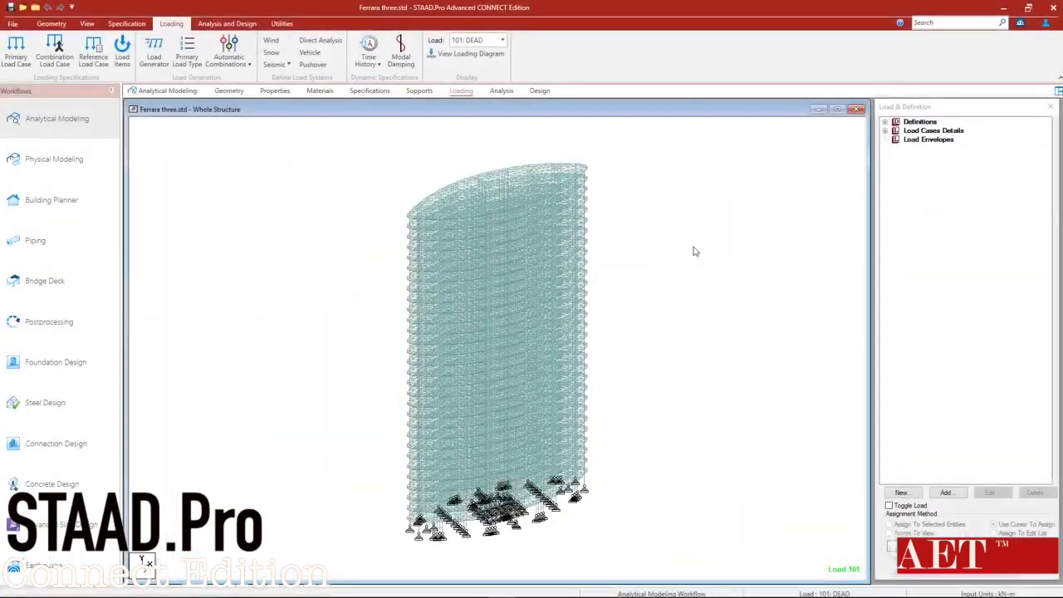
# - Expand the load definitions of the tower model and select Seismic Definitions
pyautogui.click(884, 122)
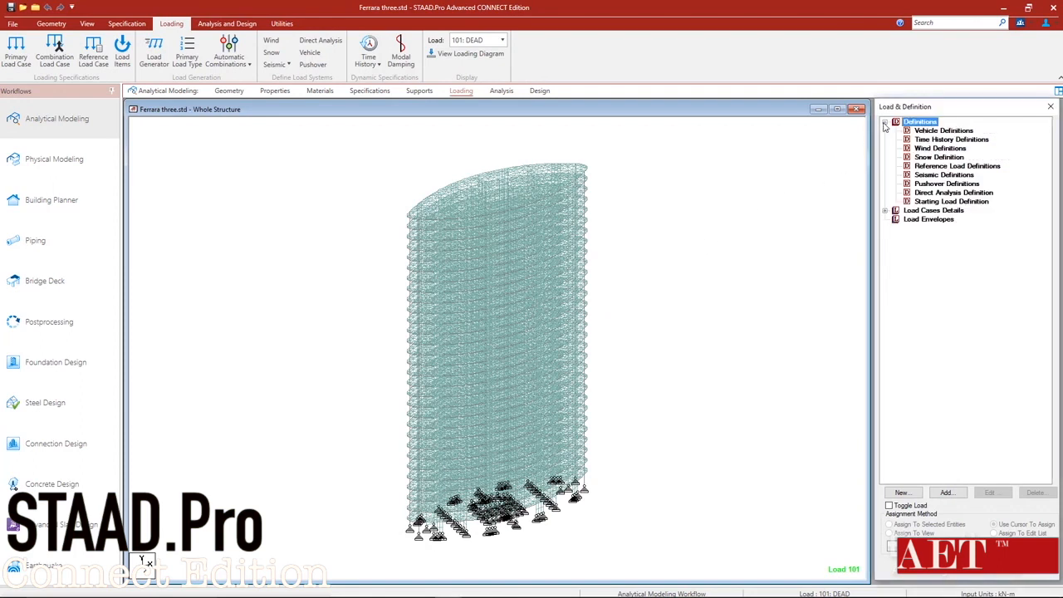
pyautogui.click(928, 175)
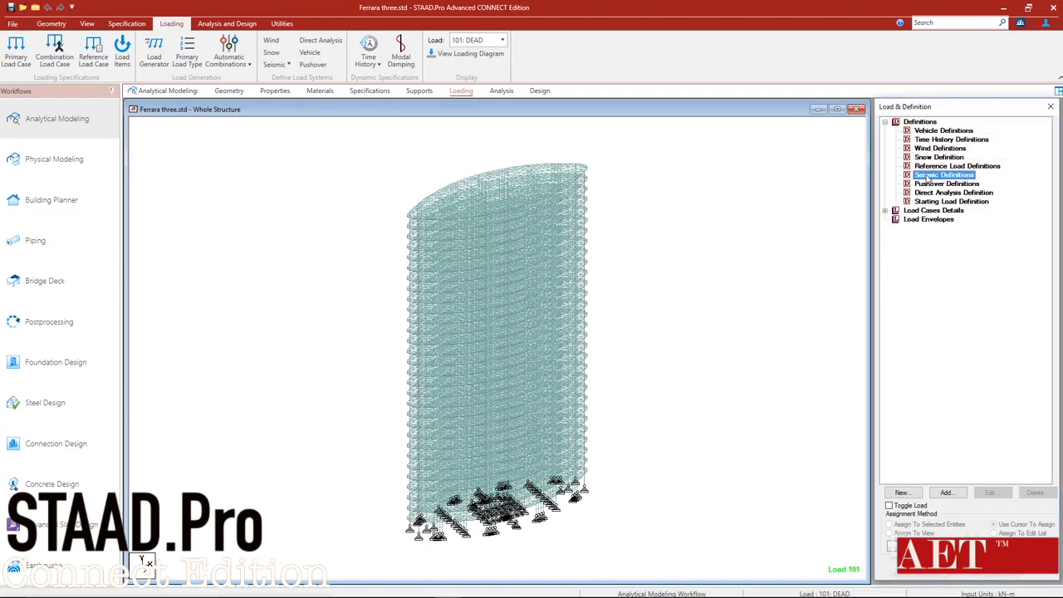
# - Open Bentley CONNECT Advisor and look at its tag and region filters and list view options
pyautogui.click(1020, 23)
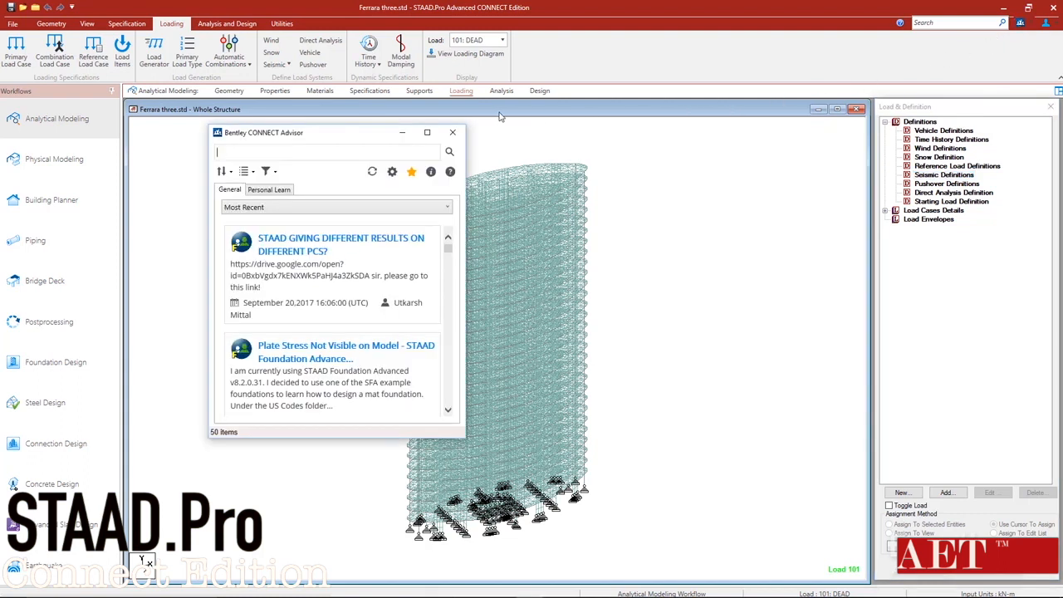
pyautogui.click(276, 172)
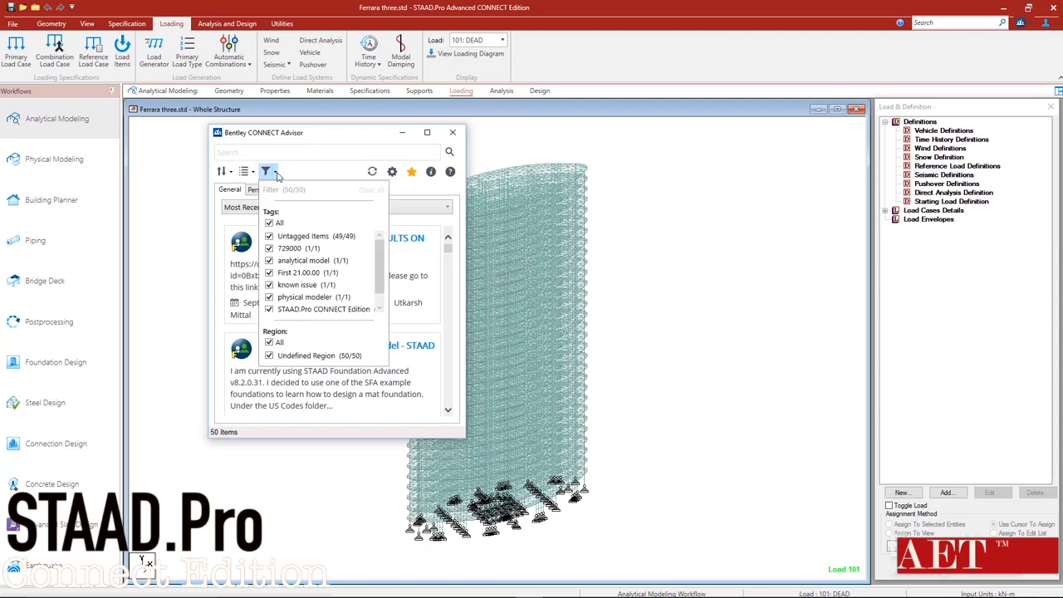
pyautogui.click(277, 173)
pyautogui.click(253, 172)
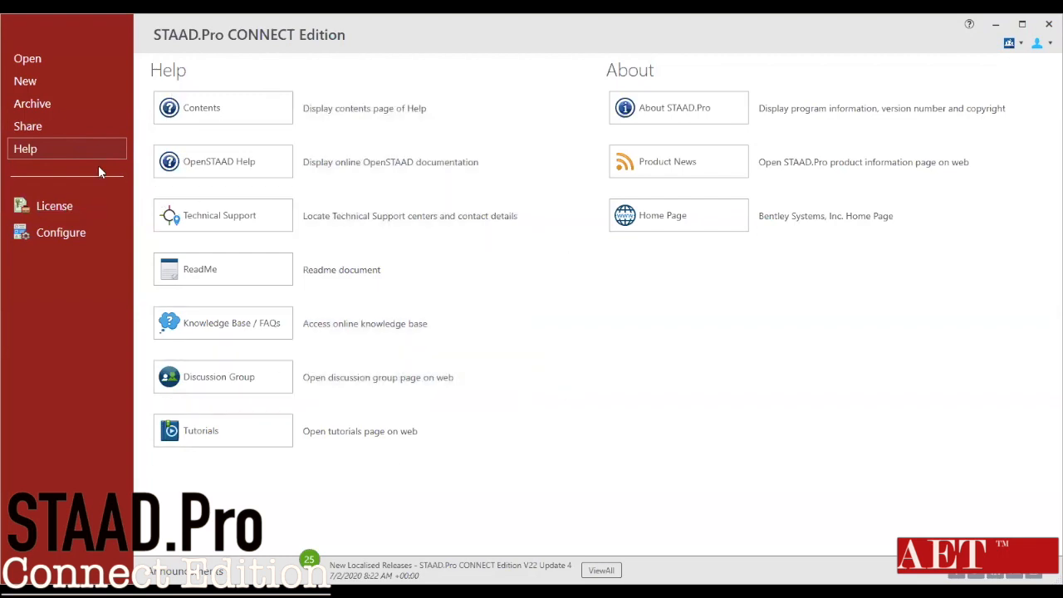
# - Create a new analytical model named Structure1 with metric units in the Downloads folder, overwriting the existing file
pyautogui.click(66, 86)
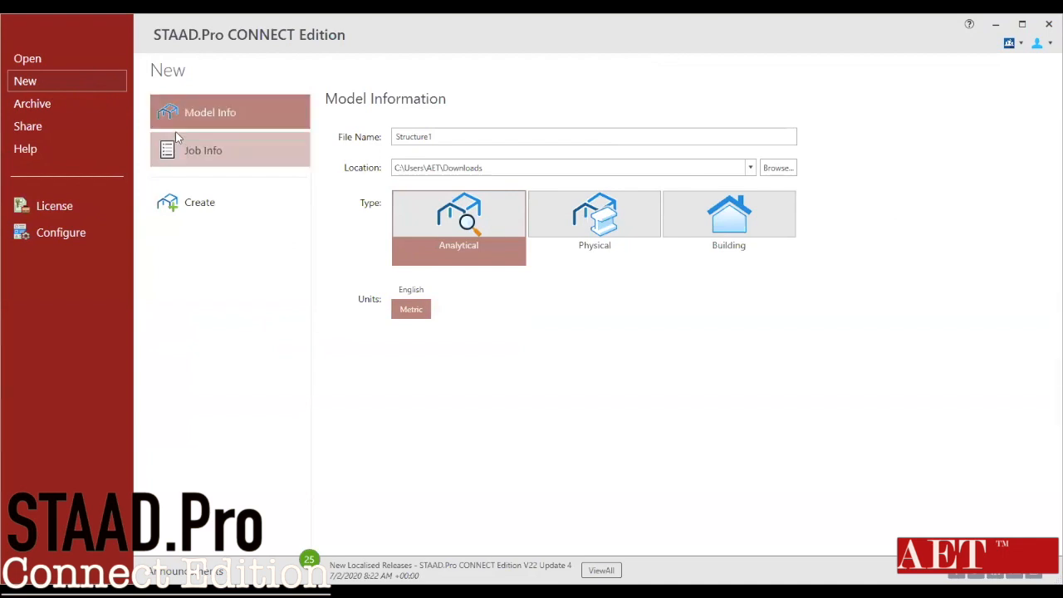
pyautogui.click(223, 151)
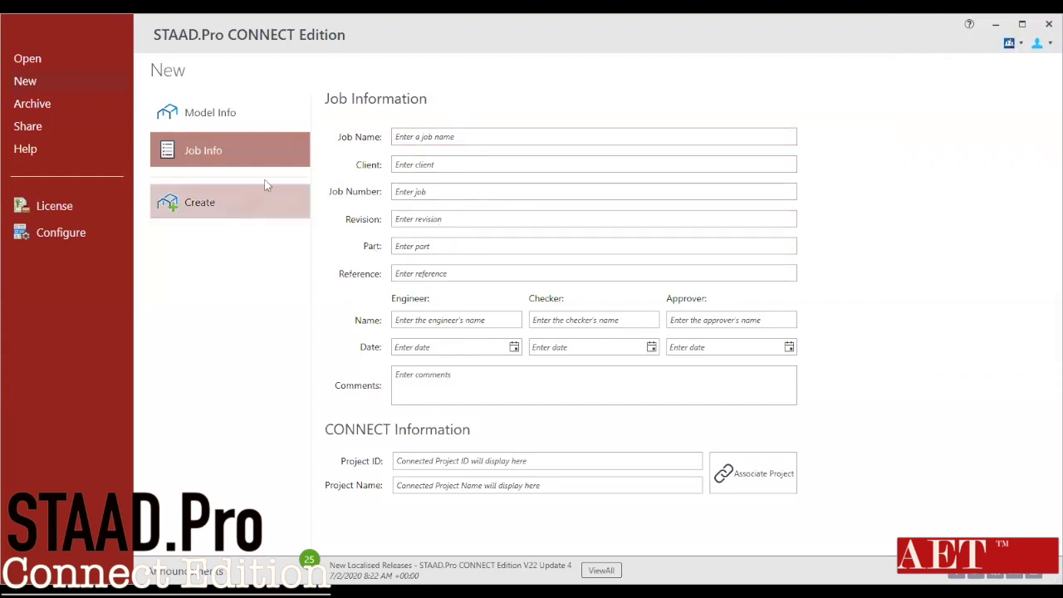
pyautogui.click(217, 115)
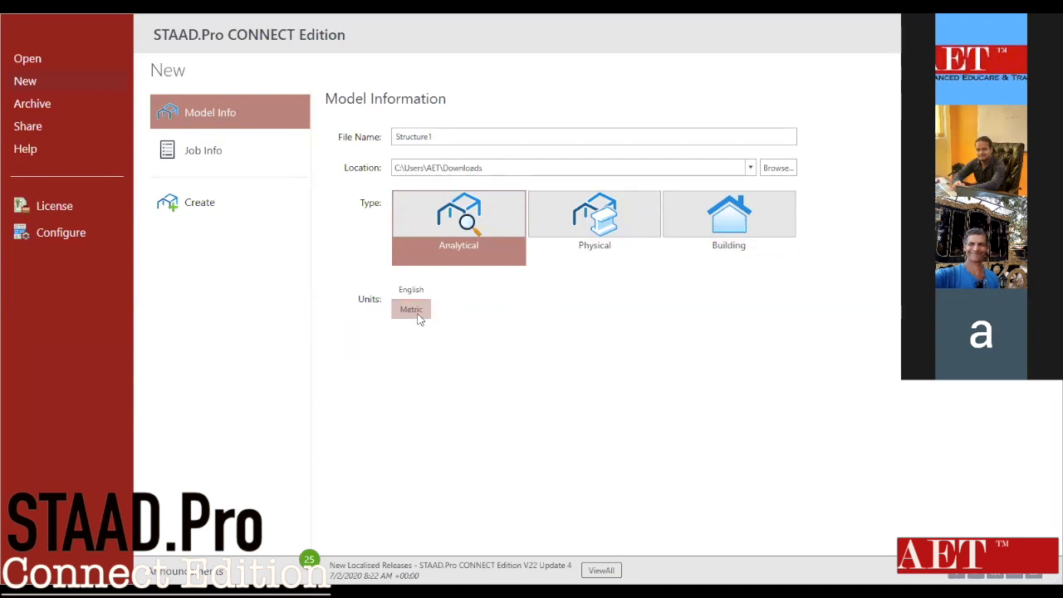
pyautogui.click(205, 205)
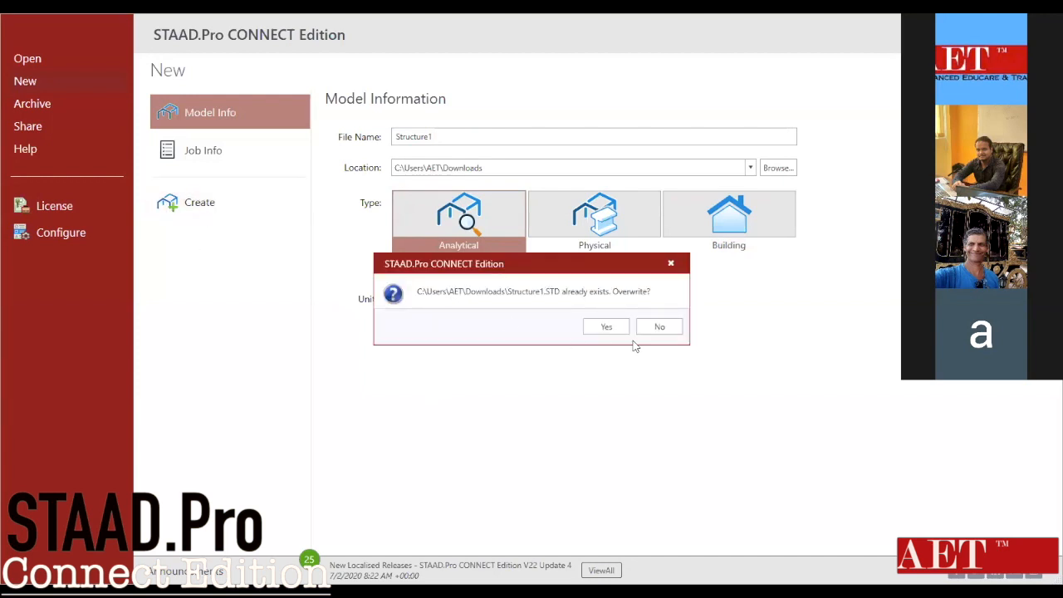
pyautogui.click(605, 327)
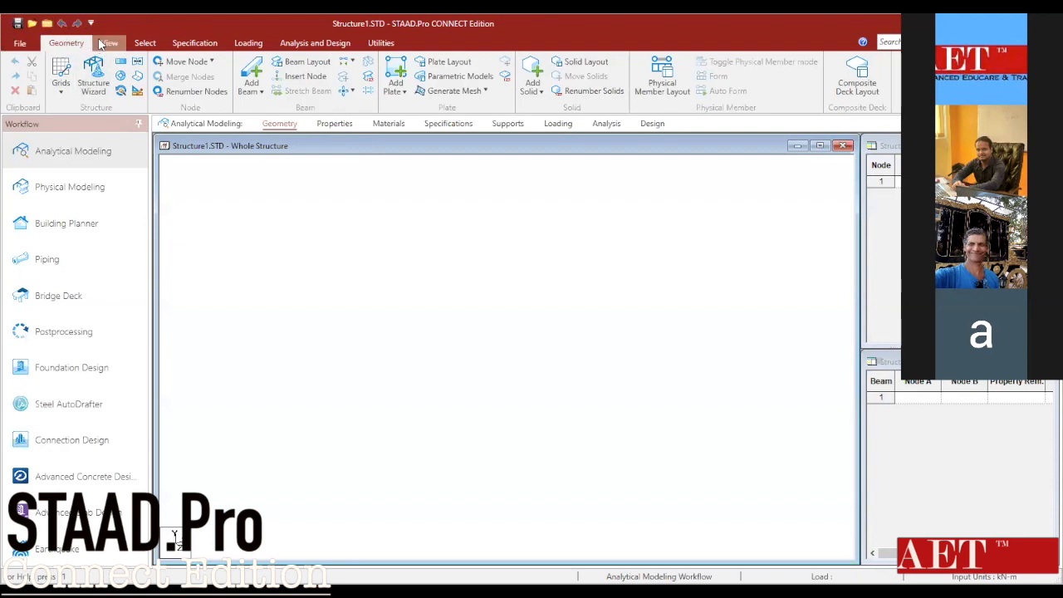
pyautogui.click(144, 42)
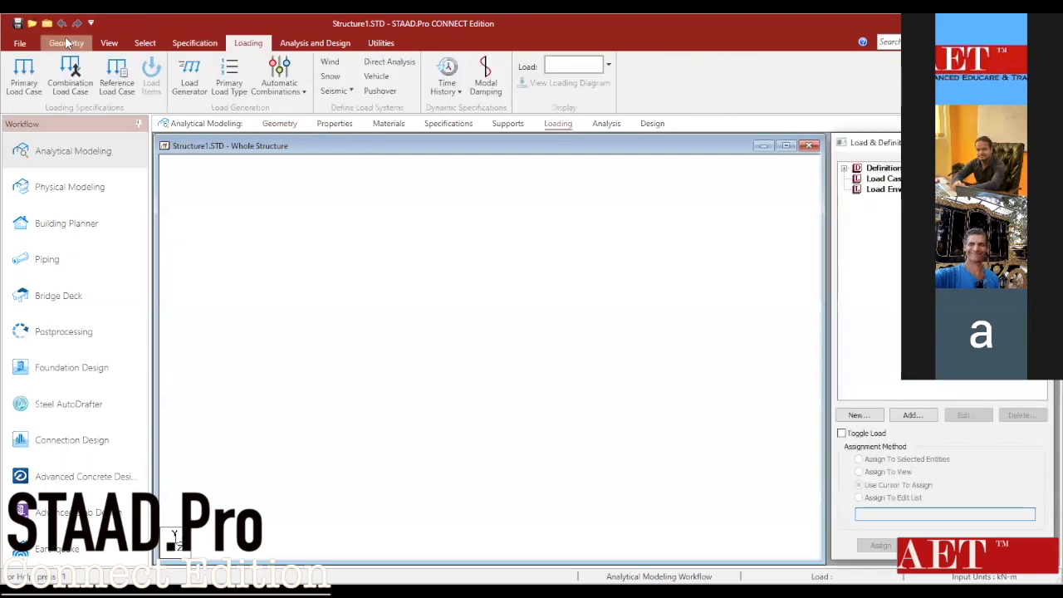
pyautogui.click(69, 41)
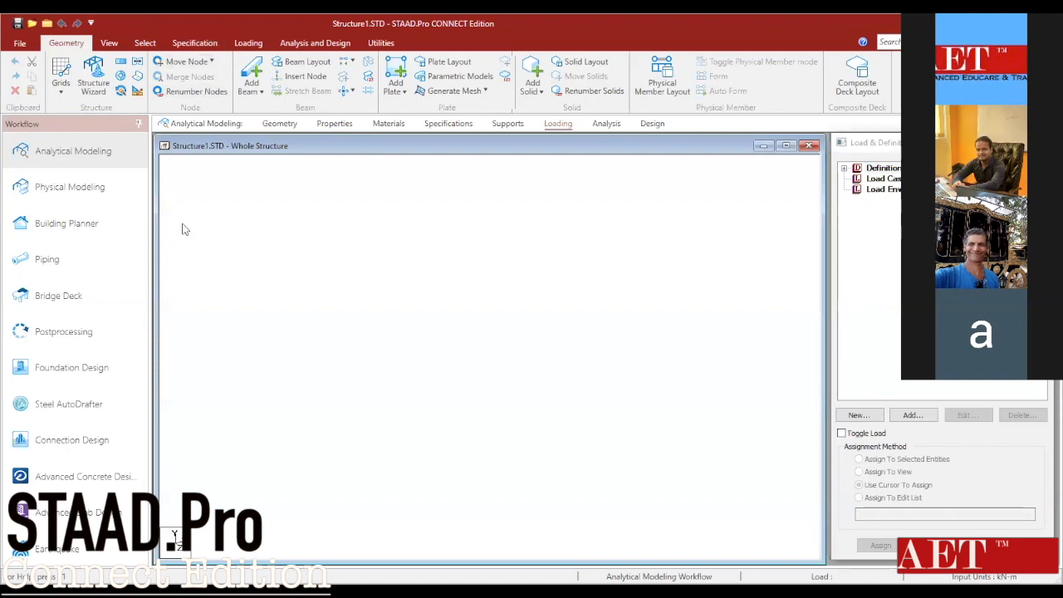
pyautogui.click(254, 46)
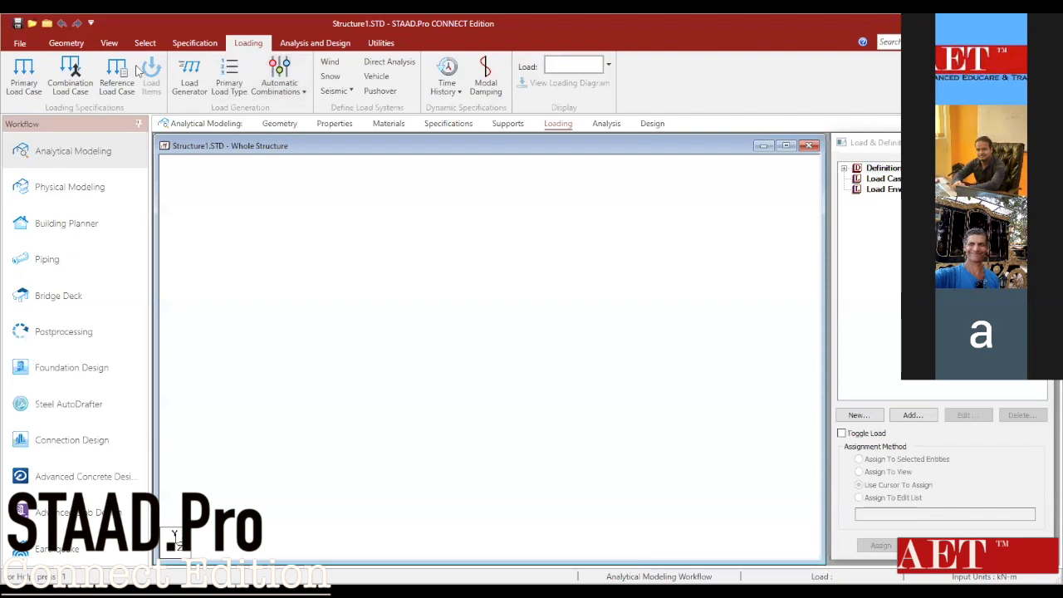
pyautogui.click(66, 43)
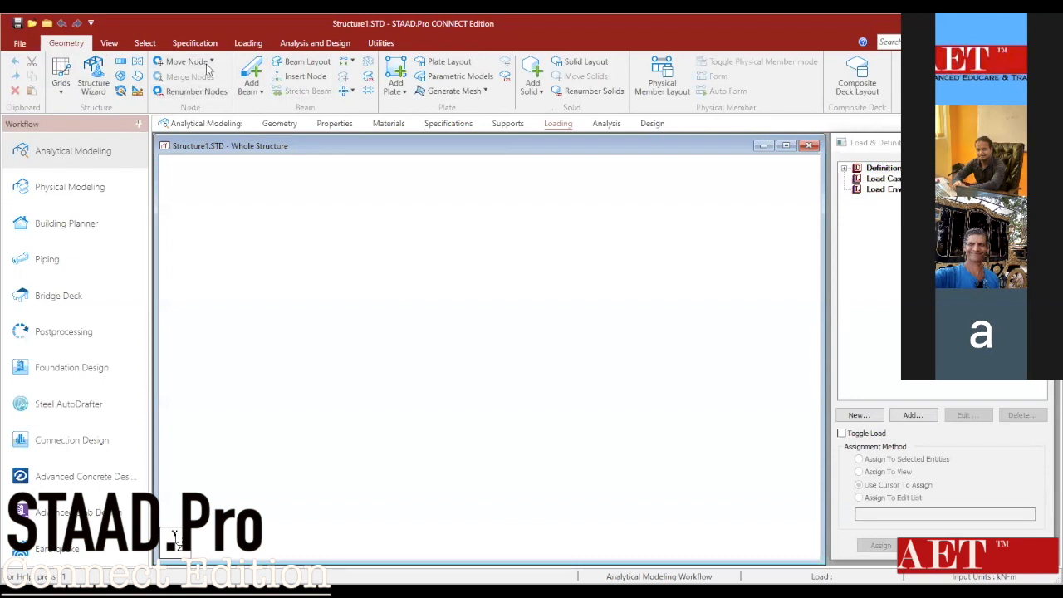
pyautogui.click(345, 91)
pyautogui.click(348, 62)
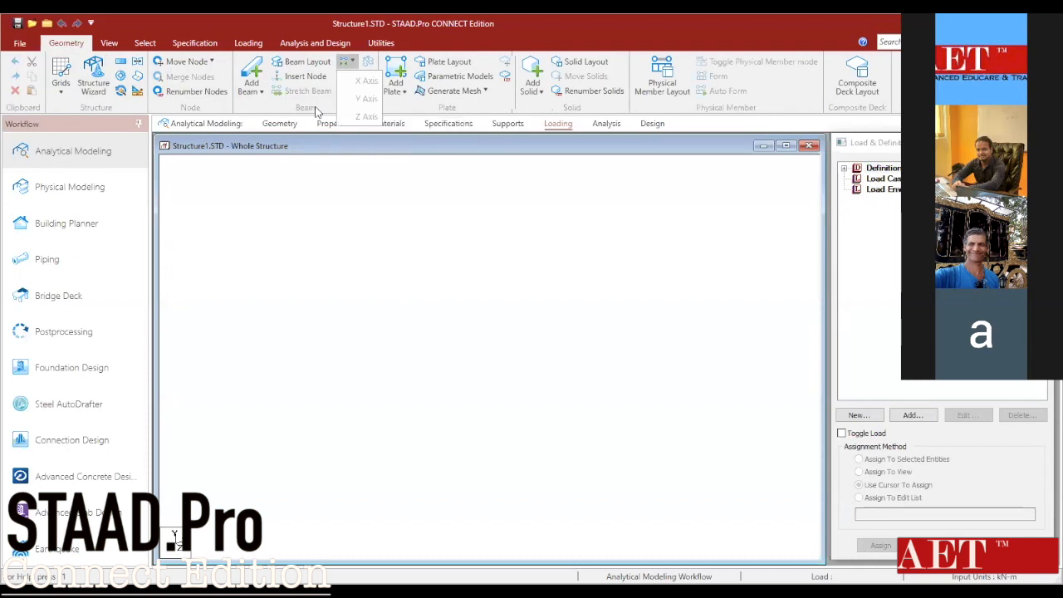
pyautogui.click(351, 90)
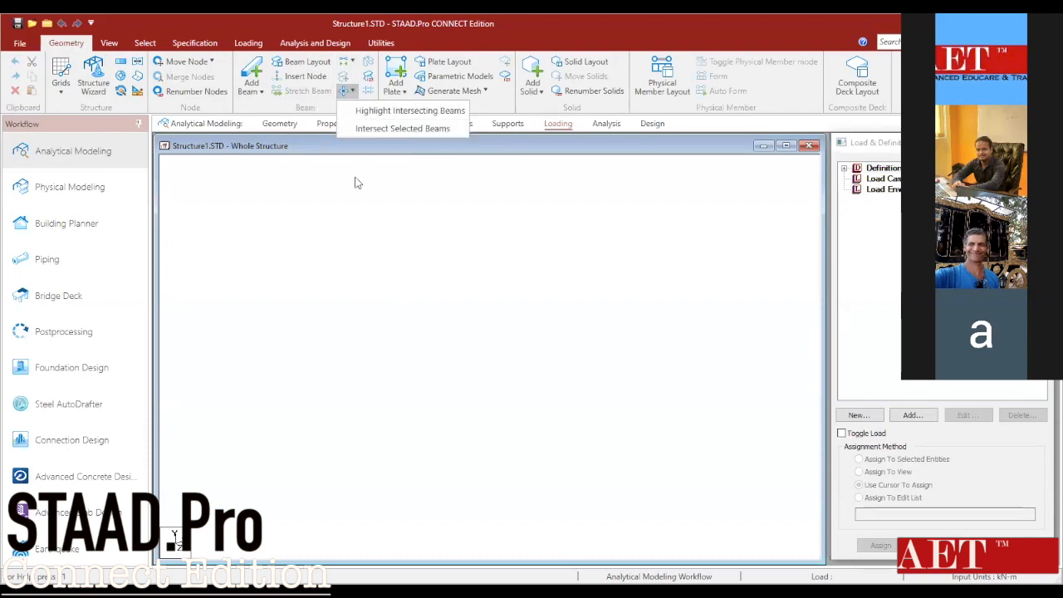
pyautogui.click(312, 222)
pyautogui.click(255, 93)
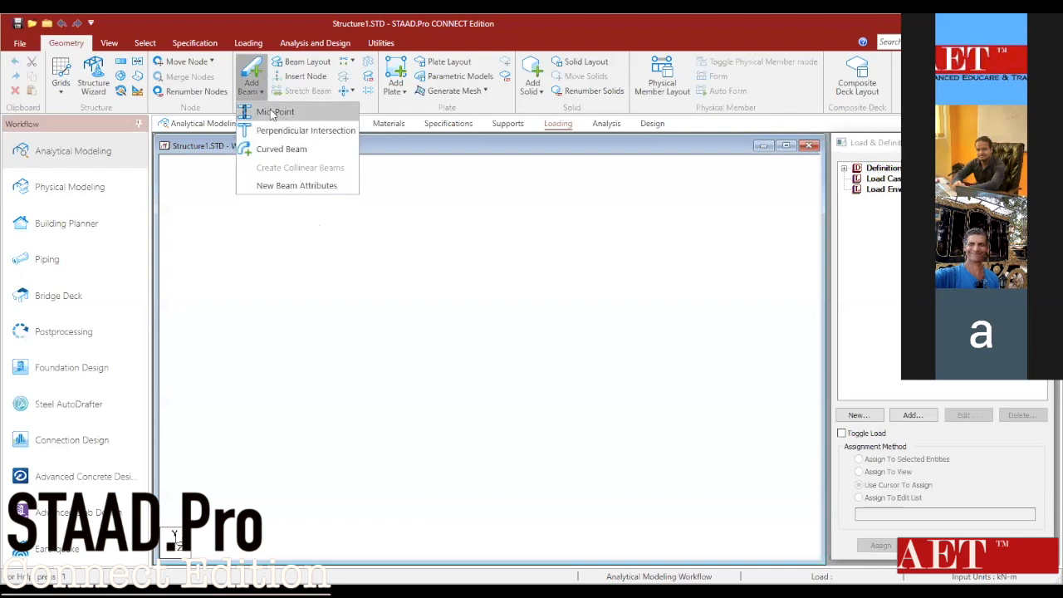
pyautogui.click(406, 261)
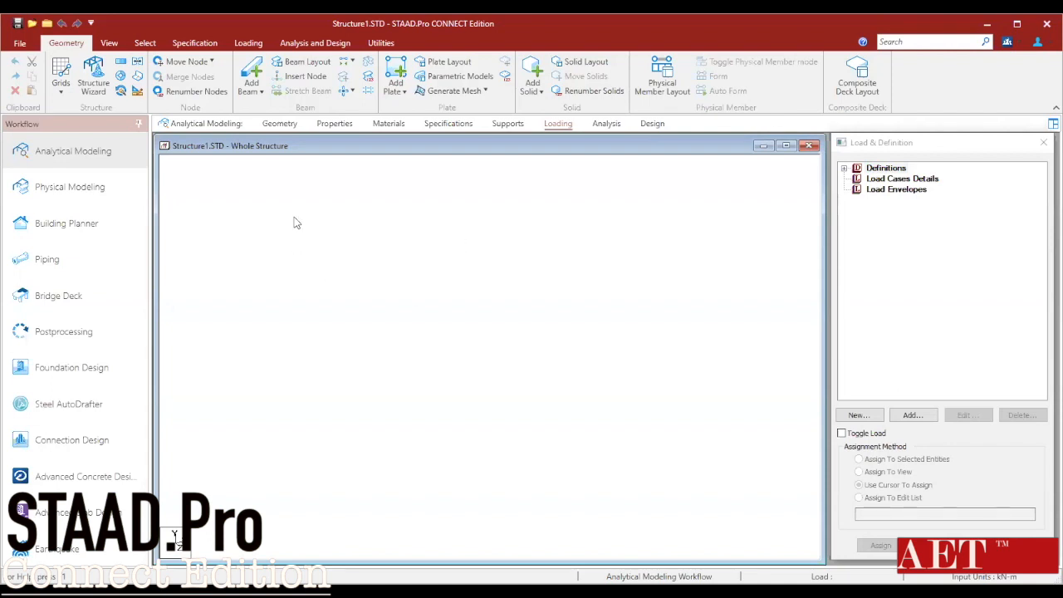
# - Start a beam grid using the default linear grid for placing nodes and beams
pyautogui.click(63, 87)
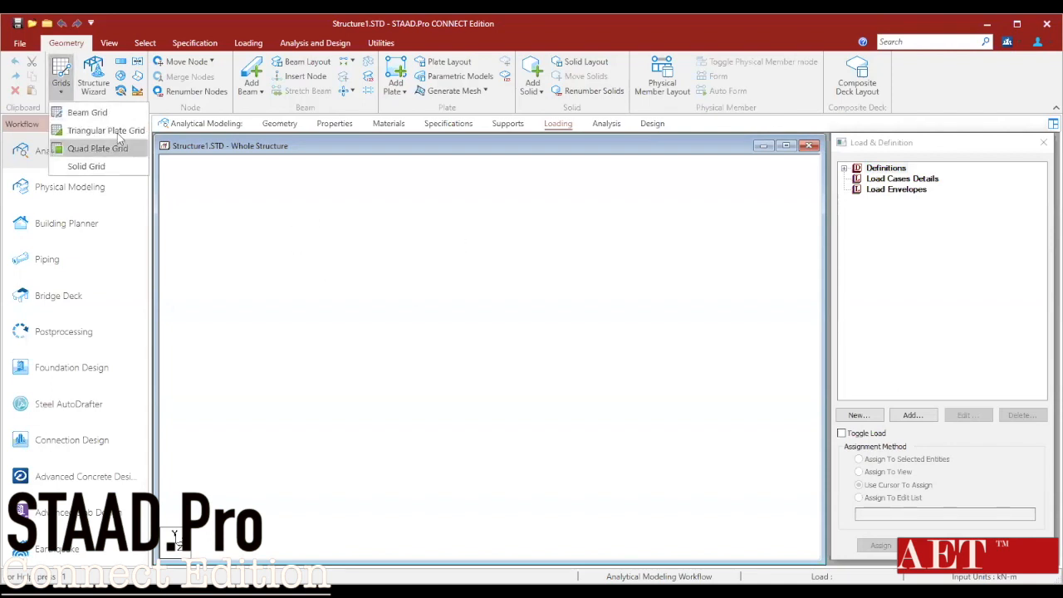
pyautogui.click(87, 112)
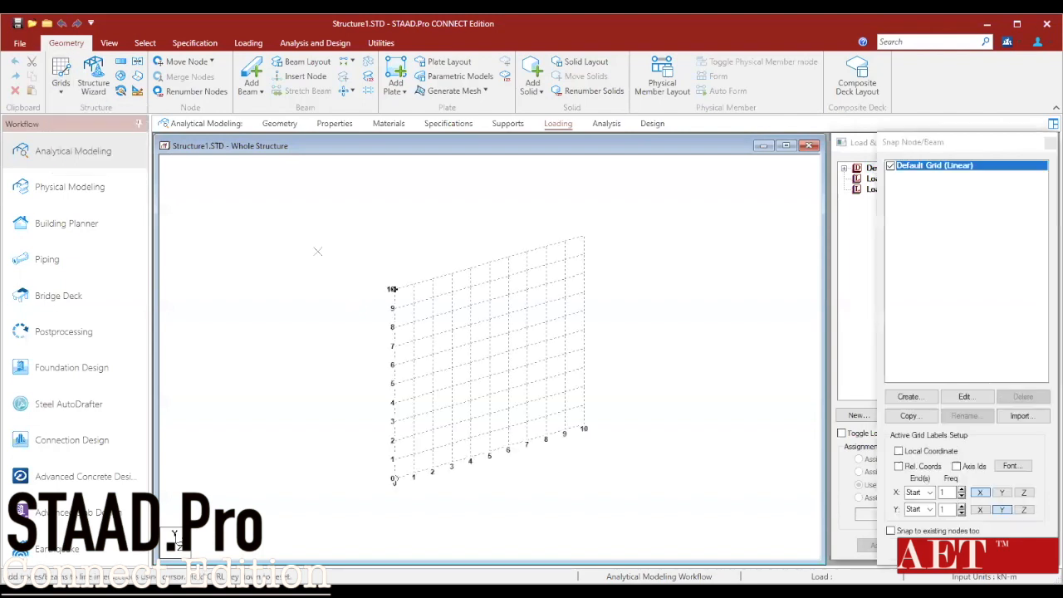
pyautogui.scroll(3, 387, 335)
pyautogui.scroll(-3, 296, 268)
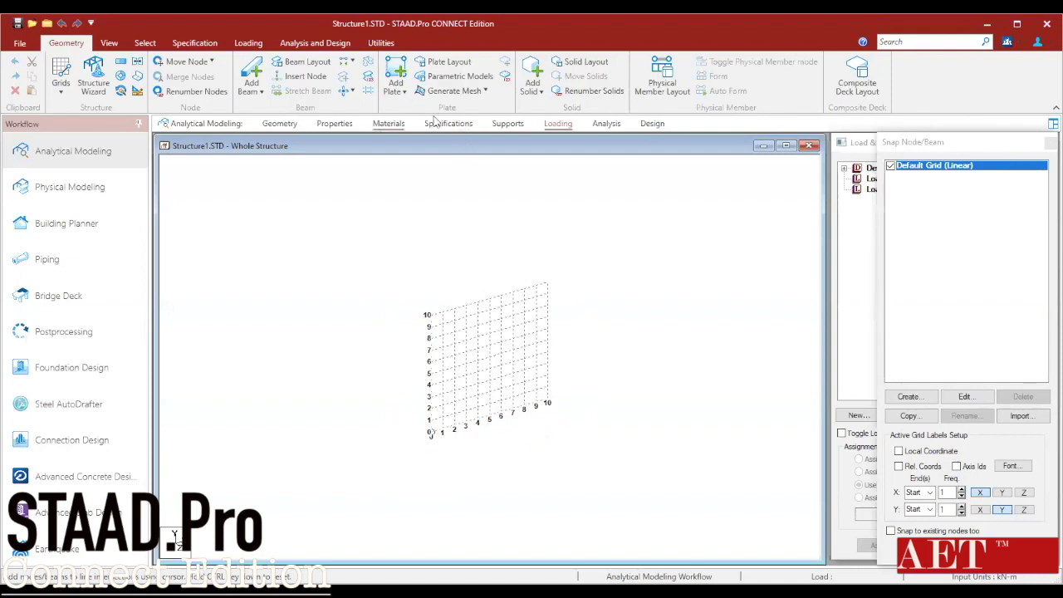
pyautogui.scroll(1, 320, 301)
pyautogui.scroll(2, 477, 349)
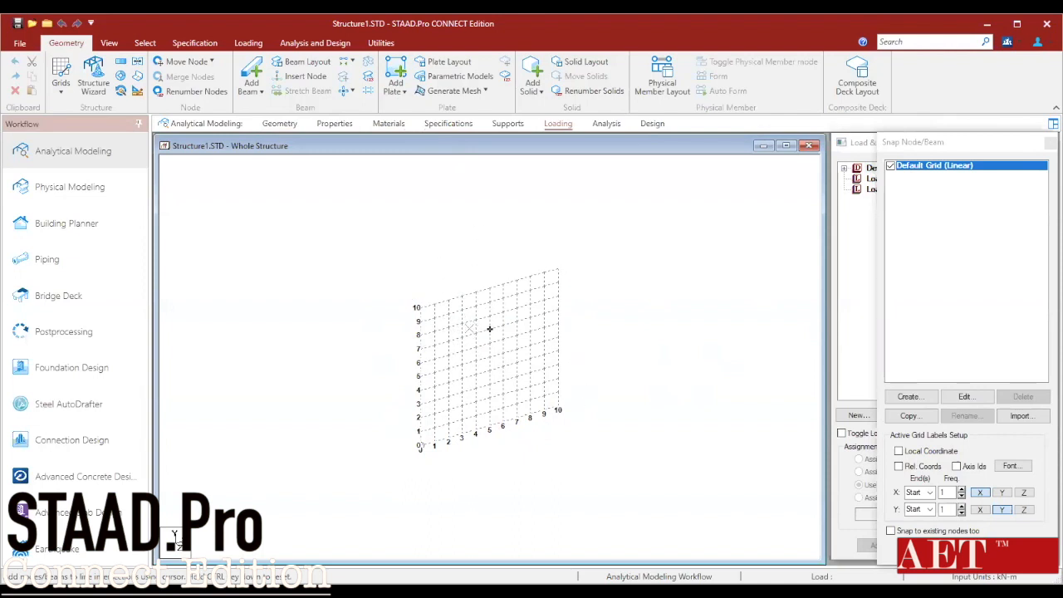
# - Edit the default linear grid to the X-Z plane with 4 construction lines at 3 m spacing in both X and Z
pyautogui.click(965, 397)
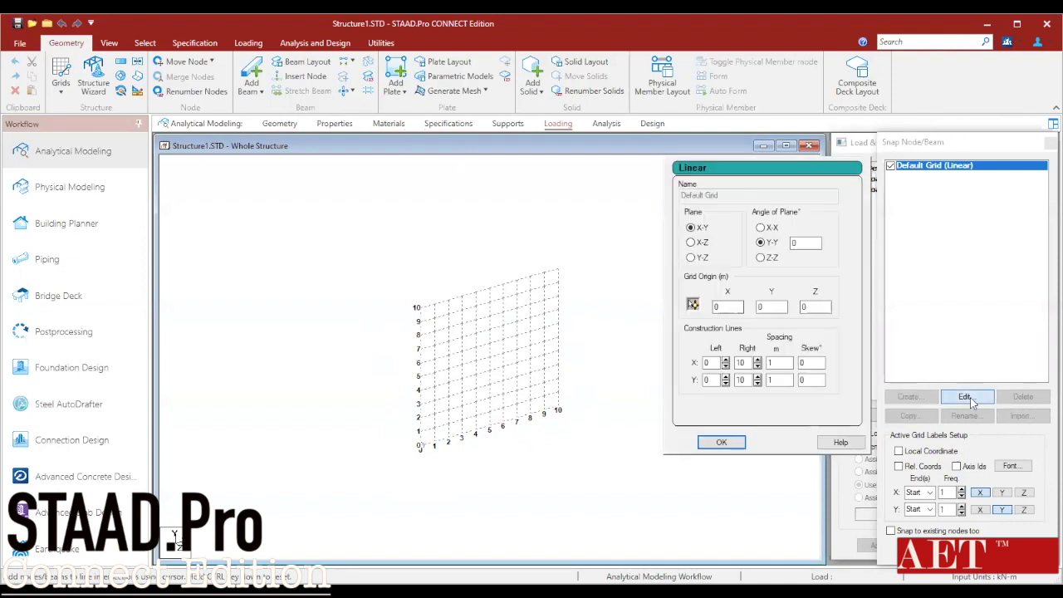
pyautogui.click(691, 242)
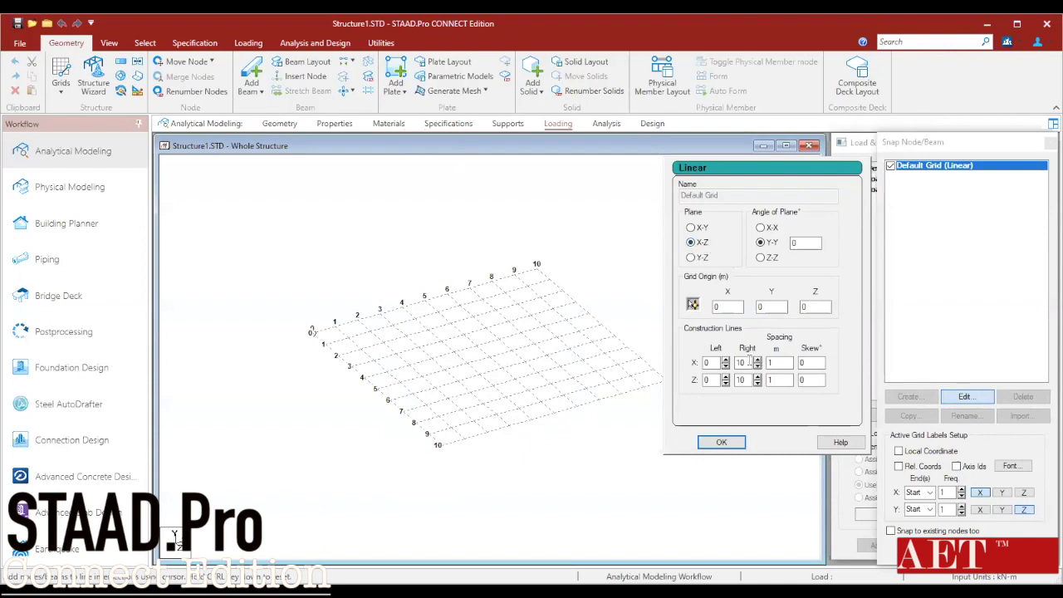
pyautogui.moveTo(750, 361); pyautogui.dragTo(733, 362)
pyautogui.write('4')
pyautogui.press('Tab')
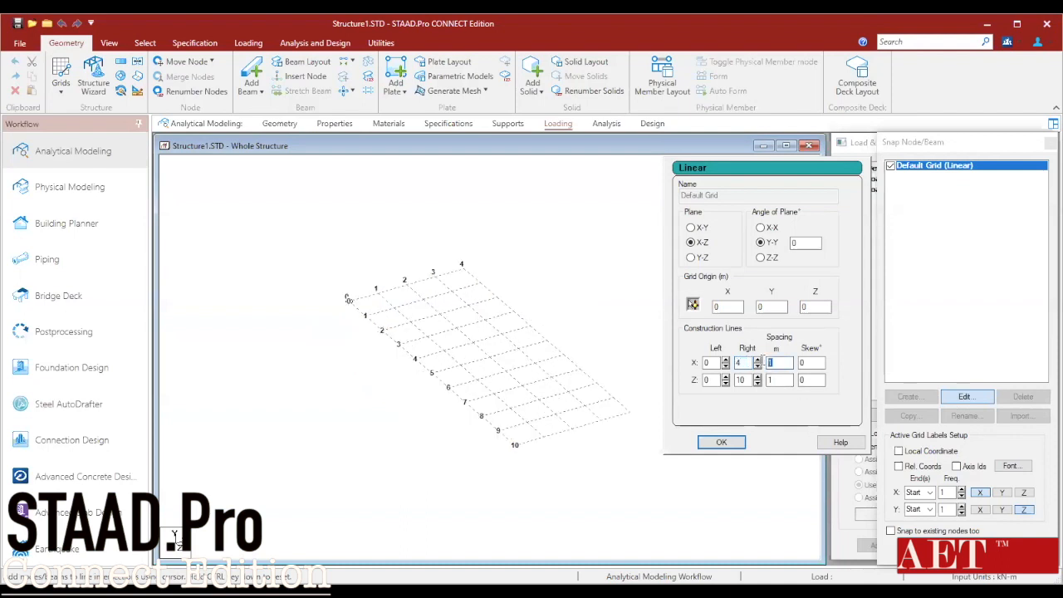
pyautogui.doubleClick(743, 379)
pyautogui.write('4')
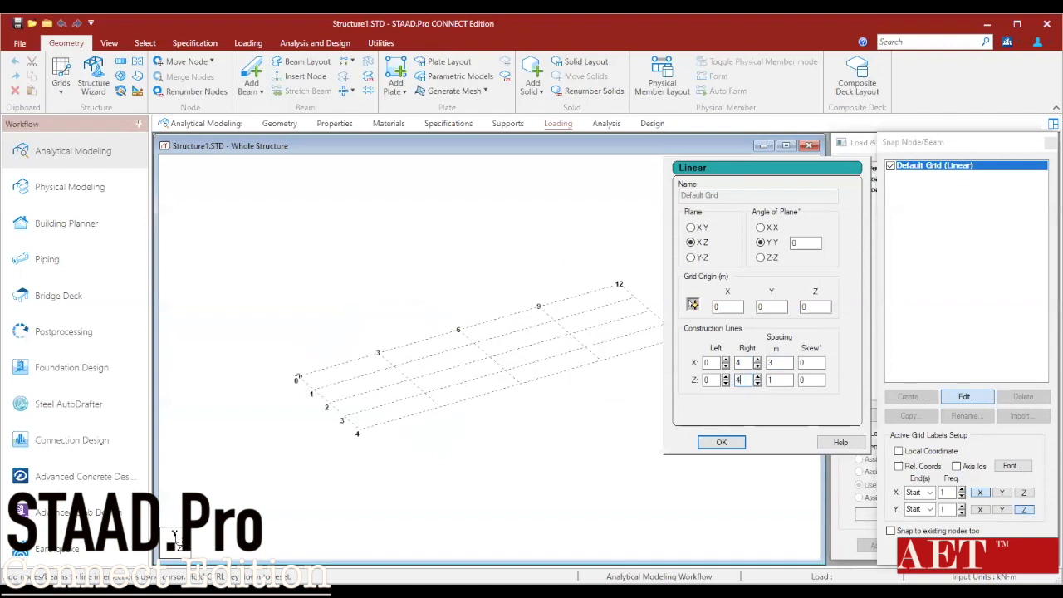
pyautogui.doubleClick(779, 381)
pyautogui.write('3')
pyautogui.click(721, 442)
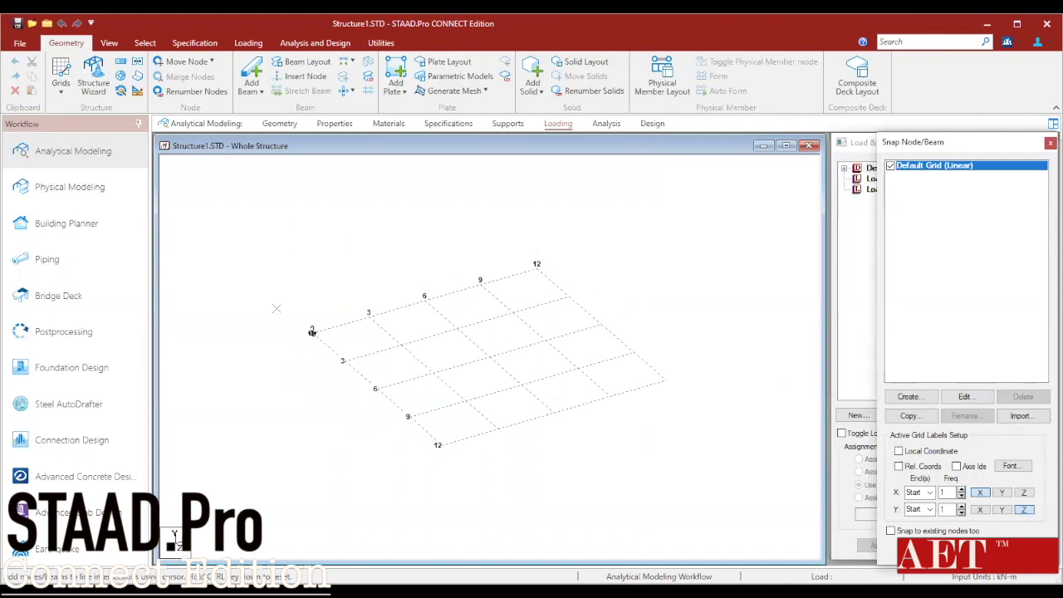
# - Draw four beams around the grid's outer corners to form a closed 12 m by 12 m perimeter
pyautogui.click(312, 331)
pyautogui.click(537, 264)
pyautogui.click(666, 381)
pyautogui.click(423, 449)
pyautogui.click(312, 332)
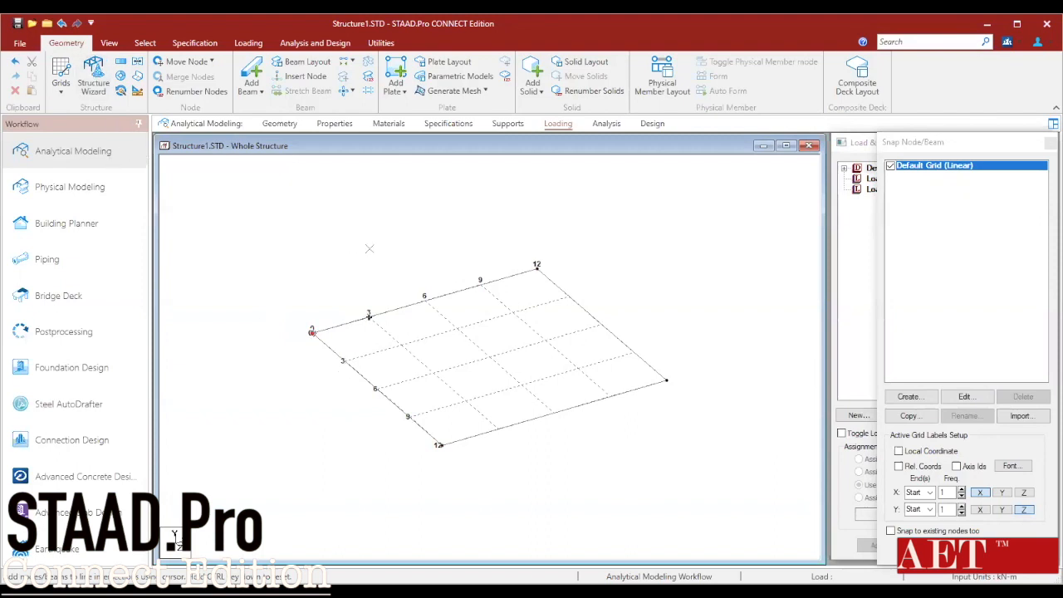
# - Copy the rear edge beam once along global Z at 3 m spacing with Translational Repeat
pyautogui.click(121, 65)
pyautogui.click(750, 313)
pyautogui.click(353, 320)
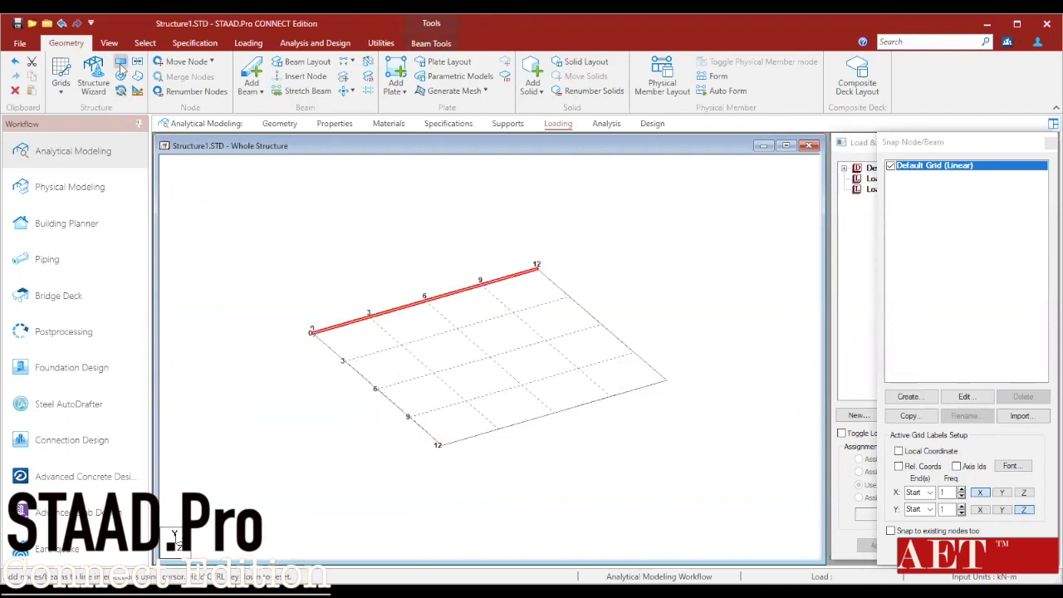
pyautogui.click(121, 65)
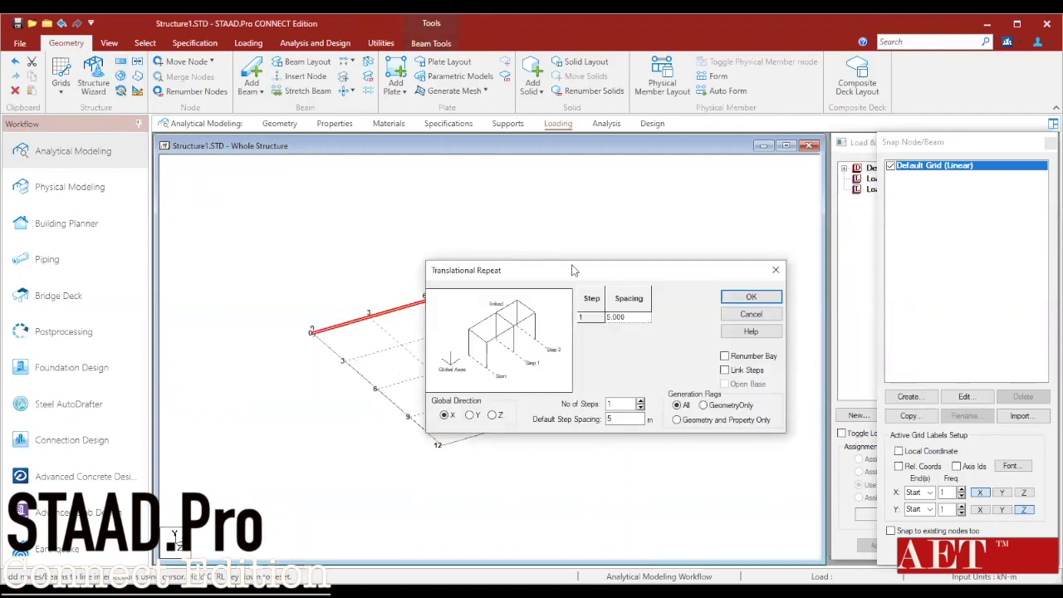
pyautogui.moveTo(624, 192); pyautogui.dragTo(624, 192)
pyautogui.click(544, 334)
pyautogui.doubleClick(664, 336)
pyautogui.write('3')
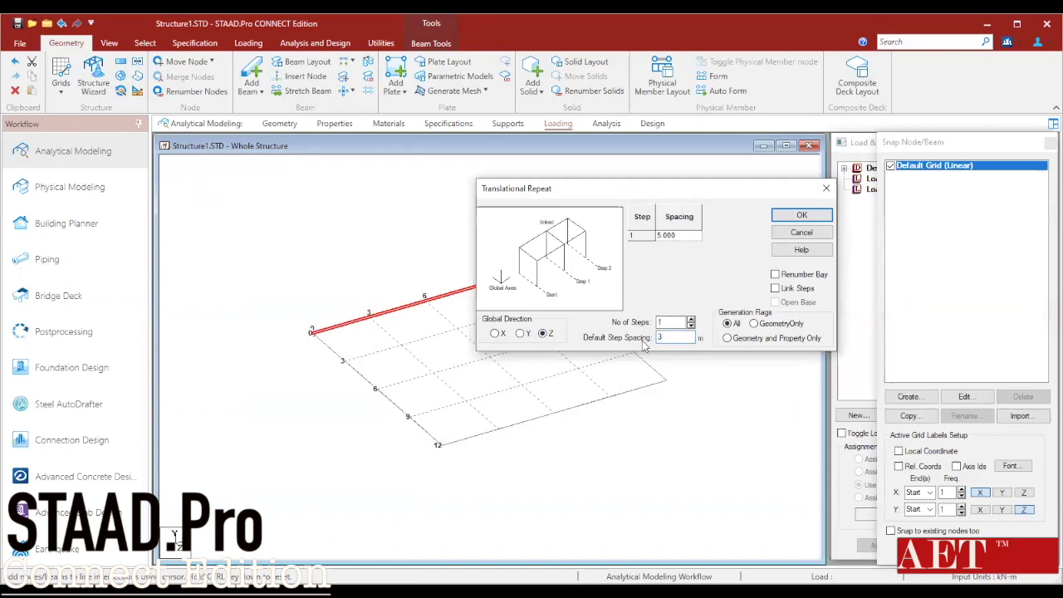
pyautogui.click(804, 212)
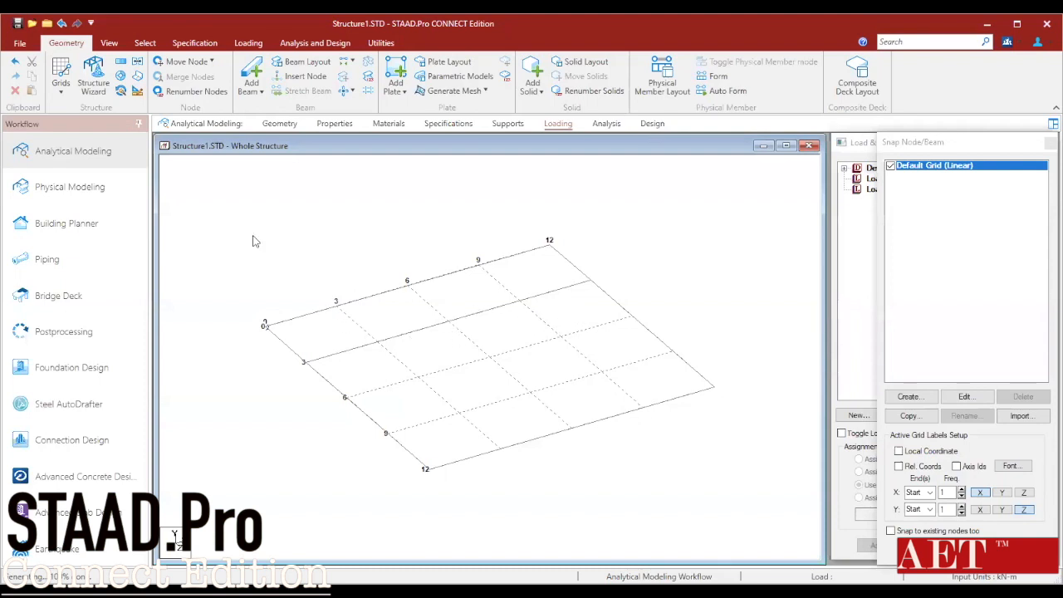
# - Turn off the snap grid so only the drawn beams are displayed
pyautogui.click(62, 92)
pyautogui.click(88, 111)
pyautogui.scroll(-3, 494, 307)
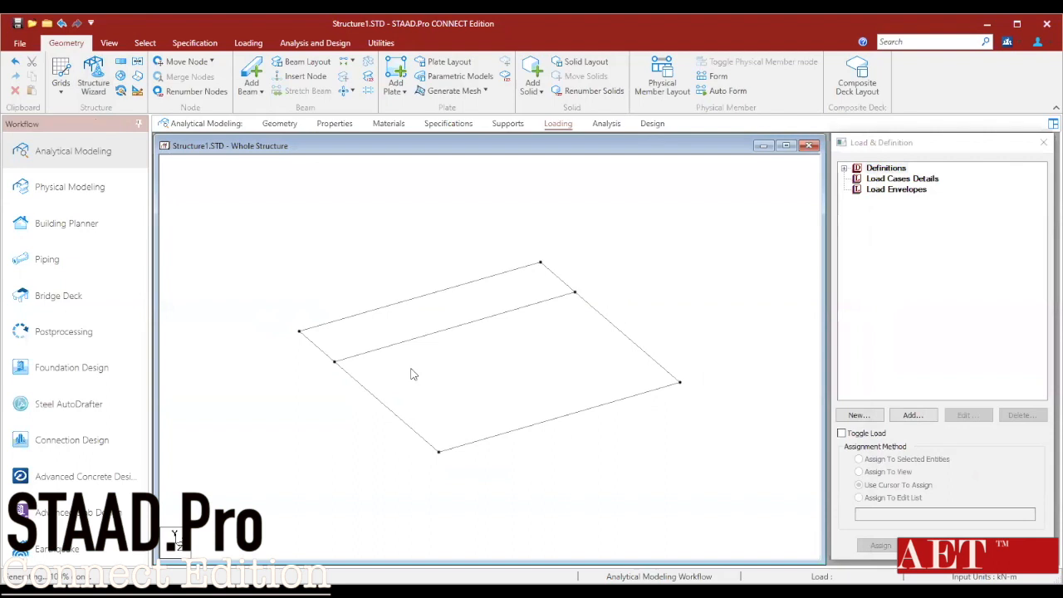
# - Copy the interior beam once along global Z to the matching offset from the front edge with Translational Repeat
pyautogui.click(478, 327)
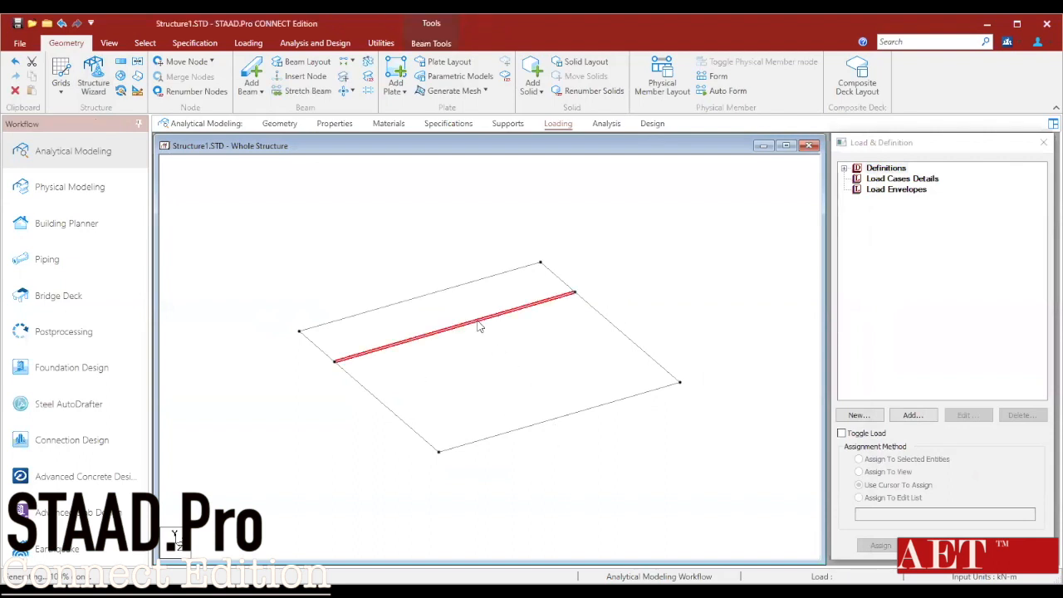
pyautogui.click(120, 62)
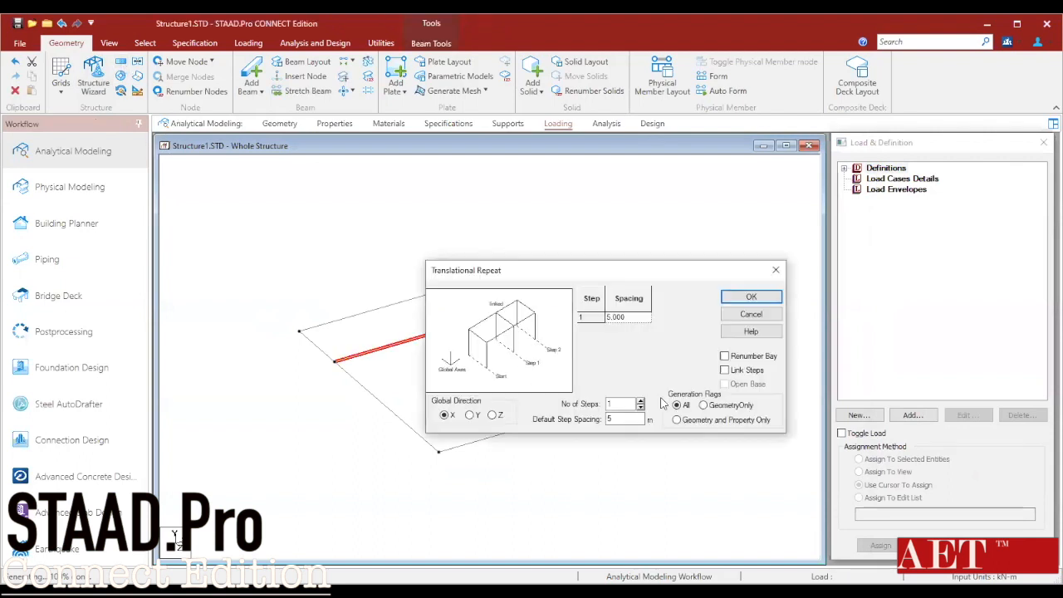
pyautogui.click(491, 414)
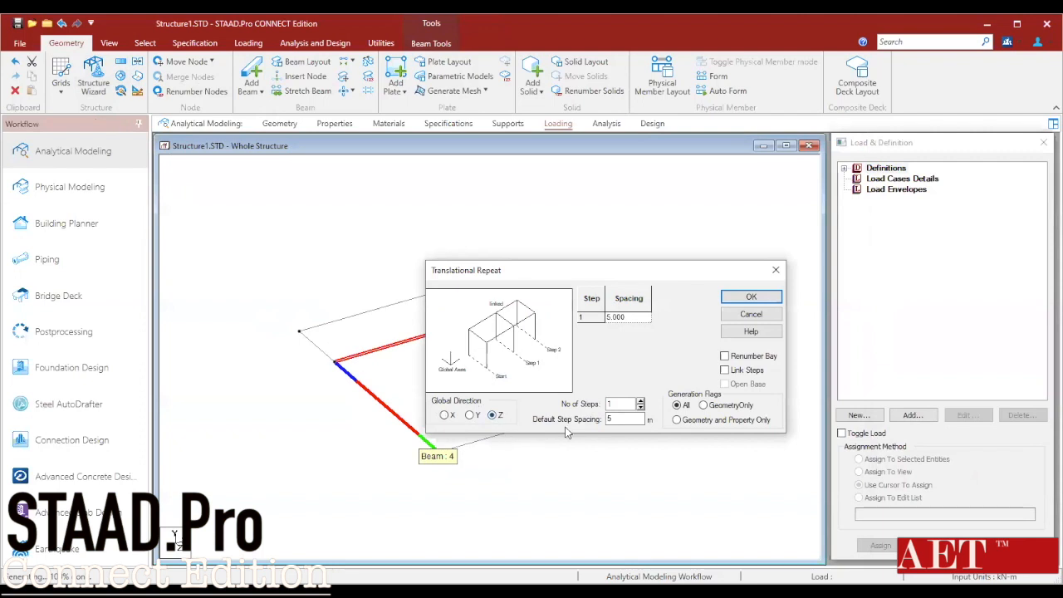
pyautogui.doubleClick(619, 419)
pyautogui.click(751, 296)
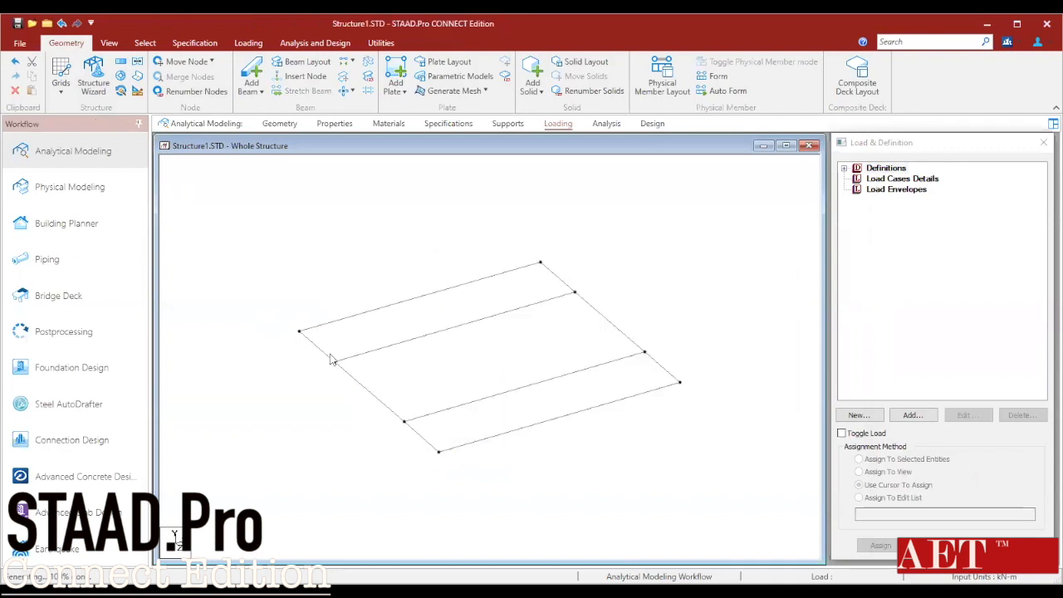
# - Copy the beam segments along the X = 0 edge once along global X at 3 m spacing
pyautogui.keyDown('ctrl'); pyautogui.click(364, 390); pyautogui.keyUp('ctrl')
pyautogui.keyDown('ctrl'); pyautogui.click(429, 445); pyautogui.keyUp('ctrl')
pyautogui.click(122, 65)
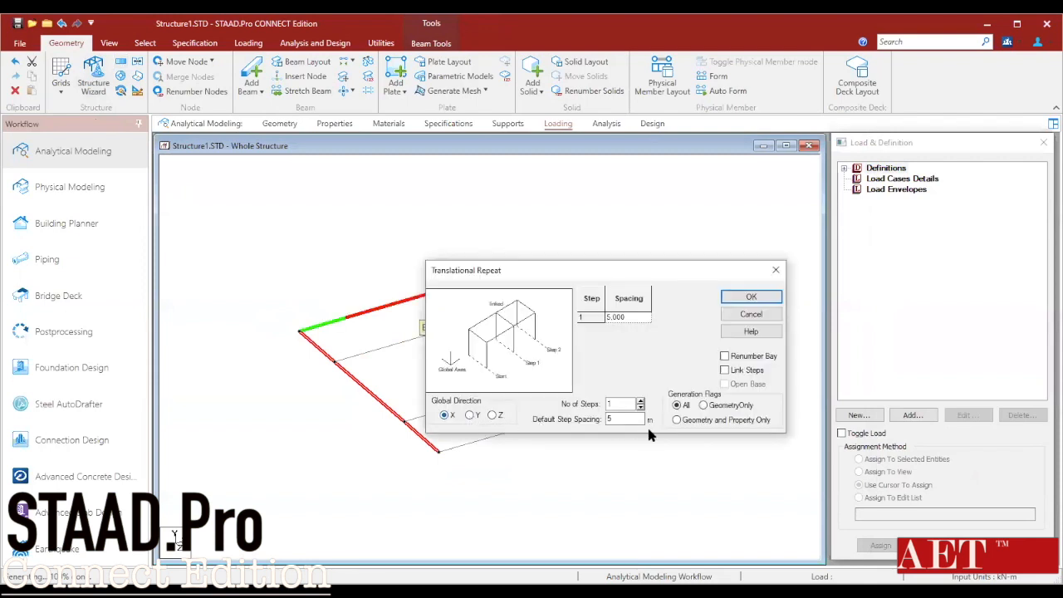
pyautogui.moveTo(620, 419); pyautogui.dragTo(601, 420)
pyautogui.write('3')
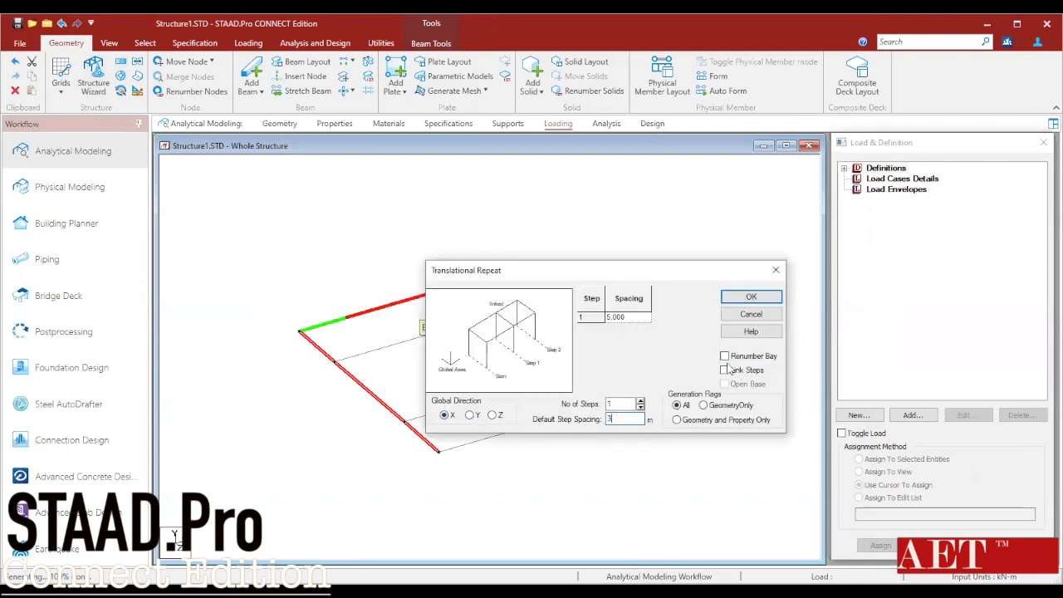
pyautogui.click(752, 297)
# - Copy the three beam segments of the opposite edge once along global X at -3 m spacing
pyautogui.click(604, 316)
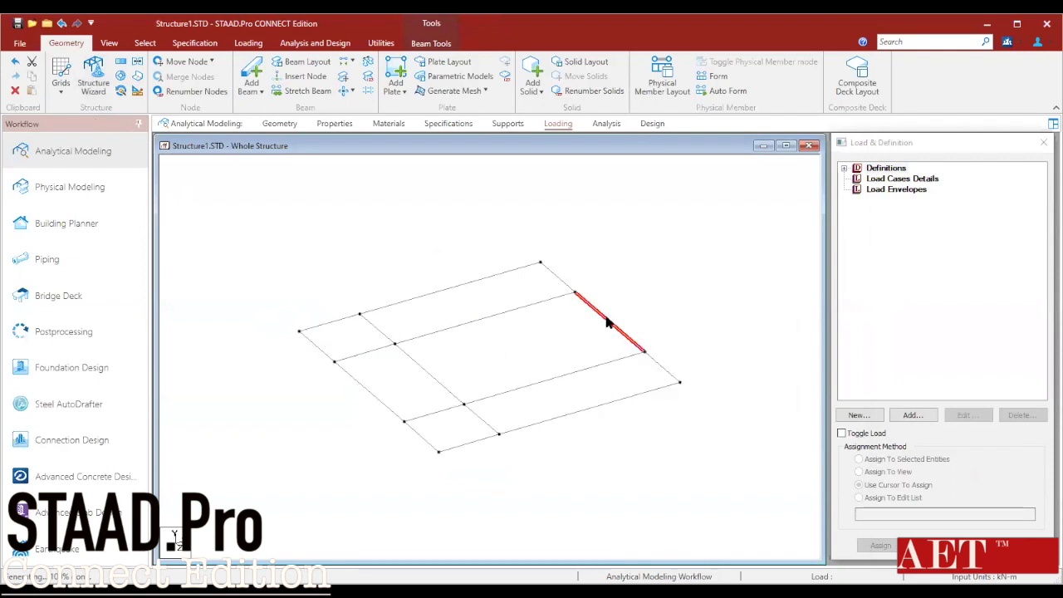
pyautogui.keyDown('ctrl'); pyautogui.click(567, 291); pyautogui.keyUp('ctrl')
pyautogui.keyDown('ctrl'); pyautogui.click(660, 366); pyautogui.keyUp('ctrl')
pyautogui.click(121, 63)
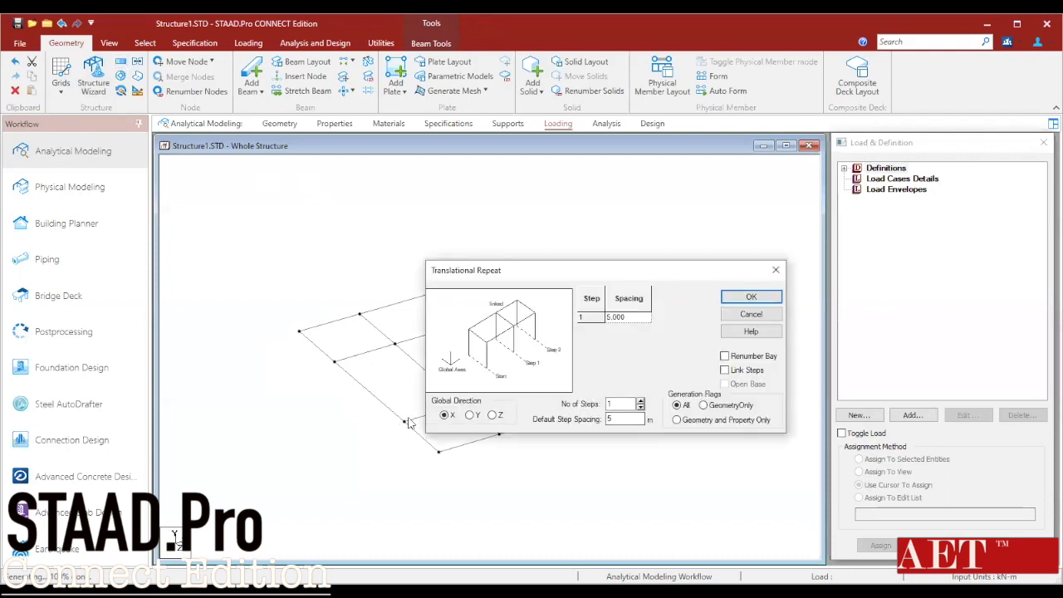
pyautogui.moveTo(624, 417); pyautogui.dragTo(558, 416)
pyautogui.write('-3')
pyautogui.click(750, 295)
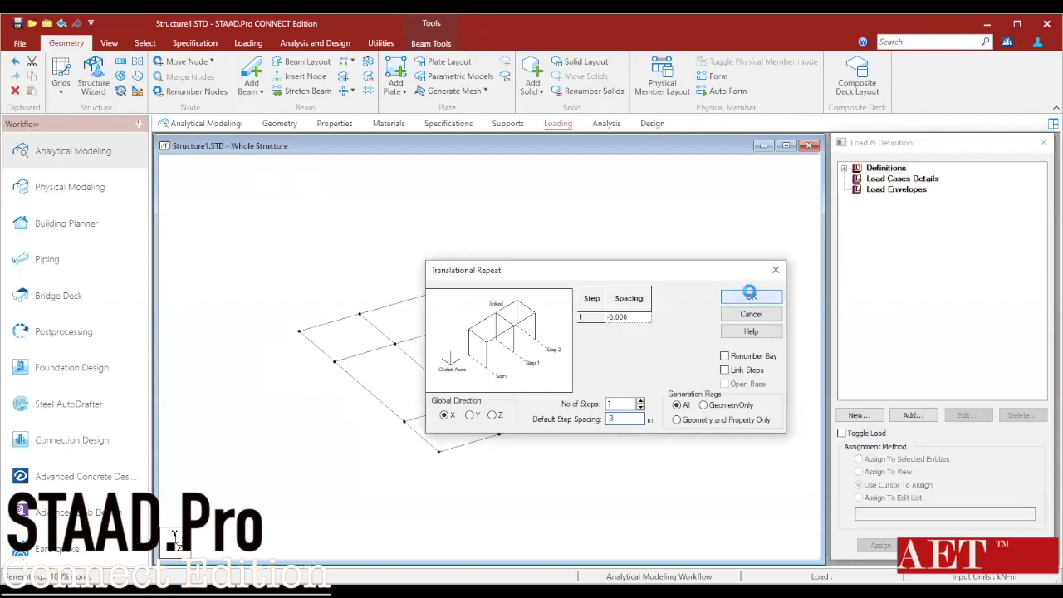
# - Insert midpoint nodes on the four inner square beams and the four central segments of the outer edges
pyautogui.click(456, 324)
pyautogui.keyDown('ctrl'); pyautogui.click(430, 297); pyautogui.keyUp('ctrl')
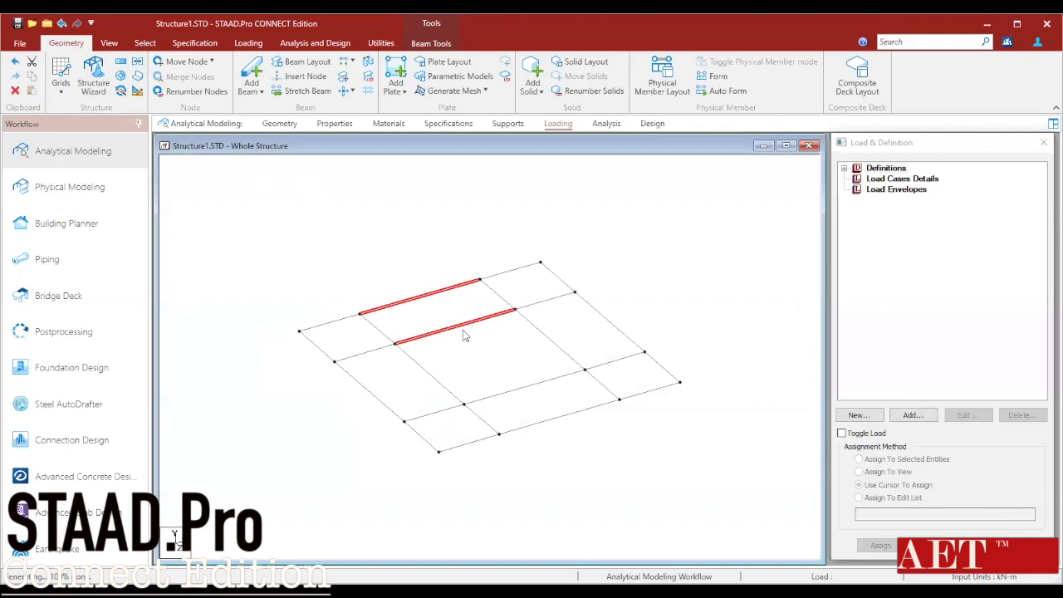
pyautogui.keyDown('ctrl'); pyautogui.click(518, 385); pyautogui.keyUp('ctrl')
pyautogui.keyDown('ctrl'); pyautogui.click(552, 421); pyautogui.keyUp('ctrl')
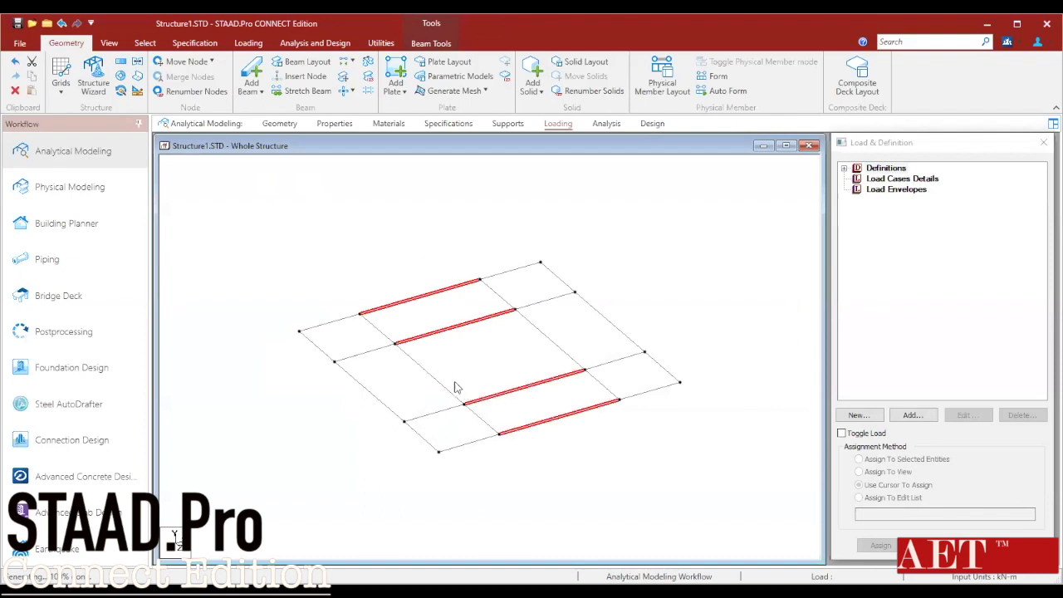
pyautogui.keyDown('ctrl'); pyautogui.click(434, 377); pyautogui.keyUp('ctrl')
pyautogui.keyDown('ctrl'); pyautogui.click(554, 343); pyautogui.keyUp('ctrl')
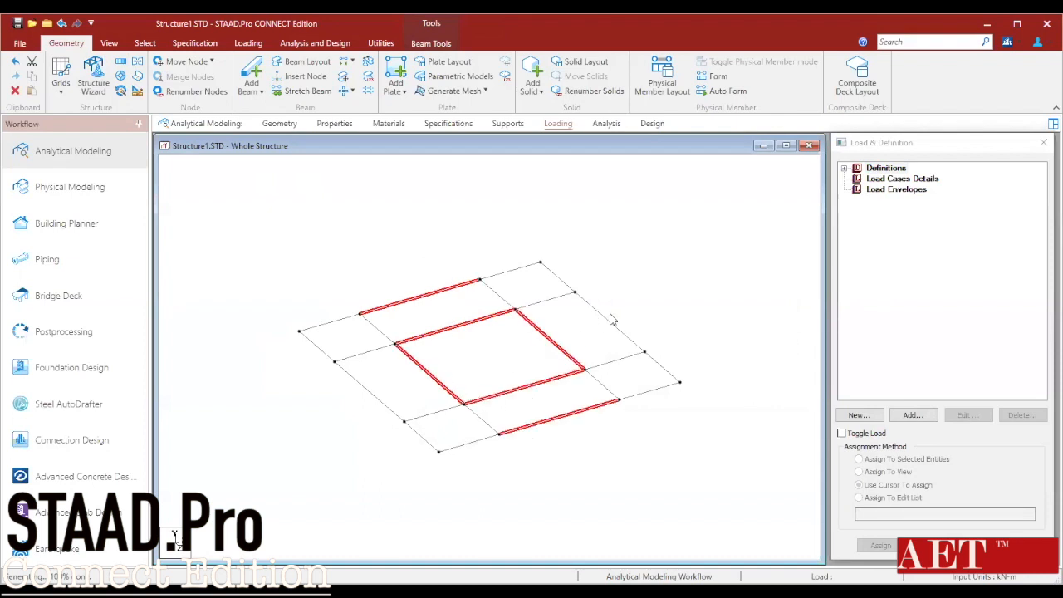
pyautogui.keyDown('ctrl'); pyautogui.click(610, 323); pyautogui.keyUp('ctrl')
pyautogui.keyDown('ctrl'); pyautogui.click(382, 405); pyautogui.keyUp('ctrl')
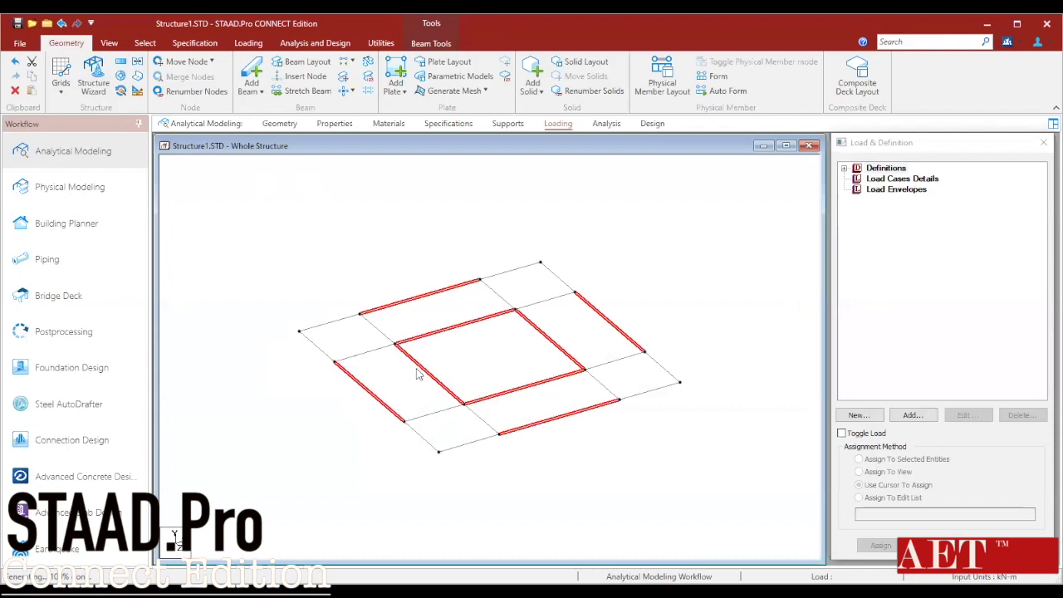
pyautogui.rightClick(418, 373)
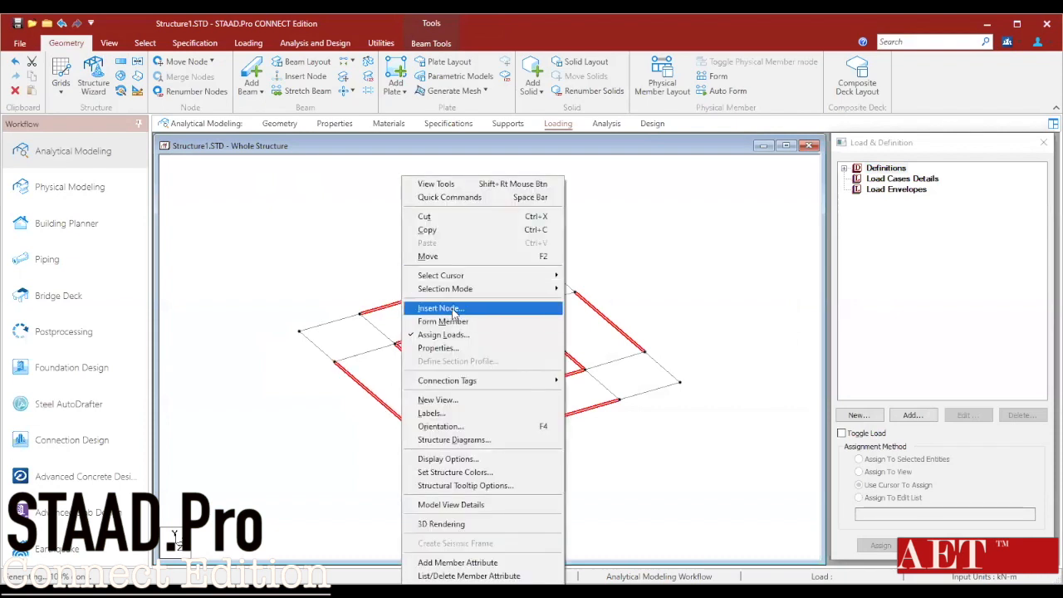
pyautogui.click(453, 309)
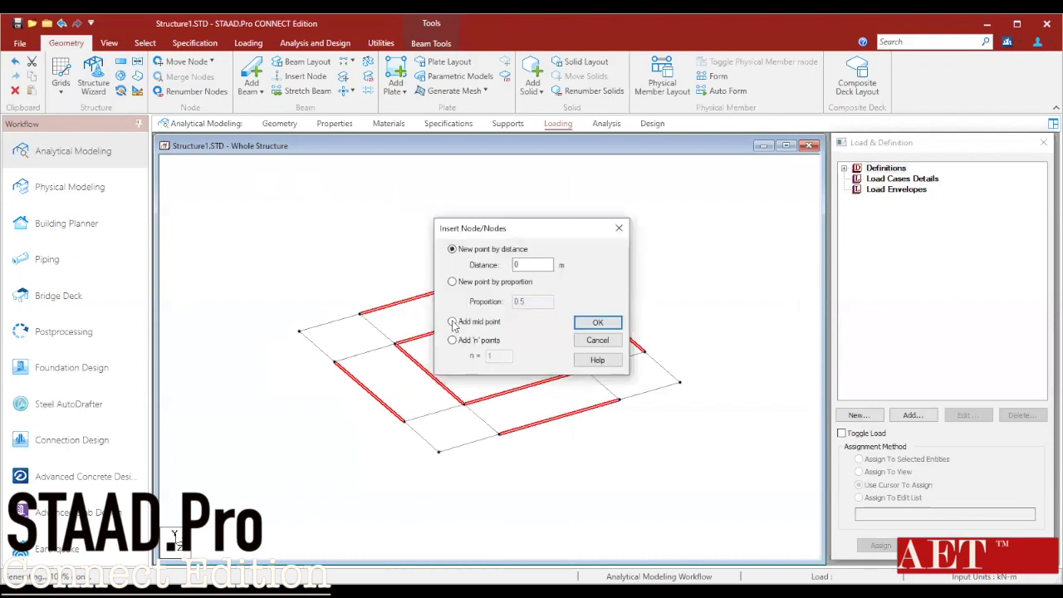
pyautogui.click(452, 322)
pyautogui.click(598, 324)
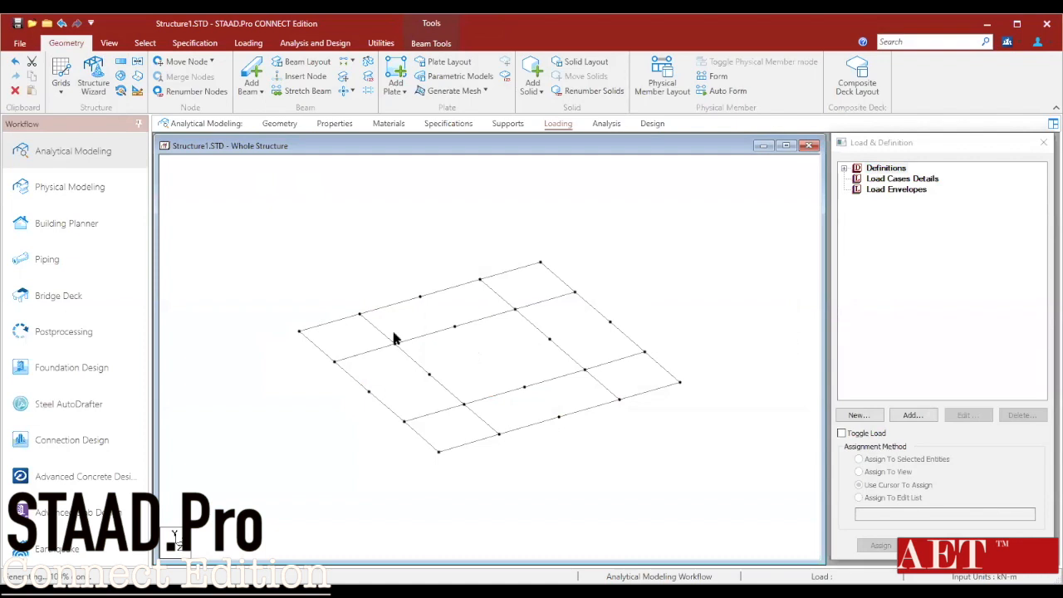
# - Add four beams connecting each inner square midpoint node to the facing midpoint node on the outer edge
pyautogui.click(253, 93)
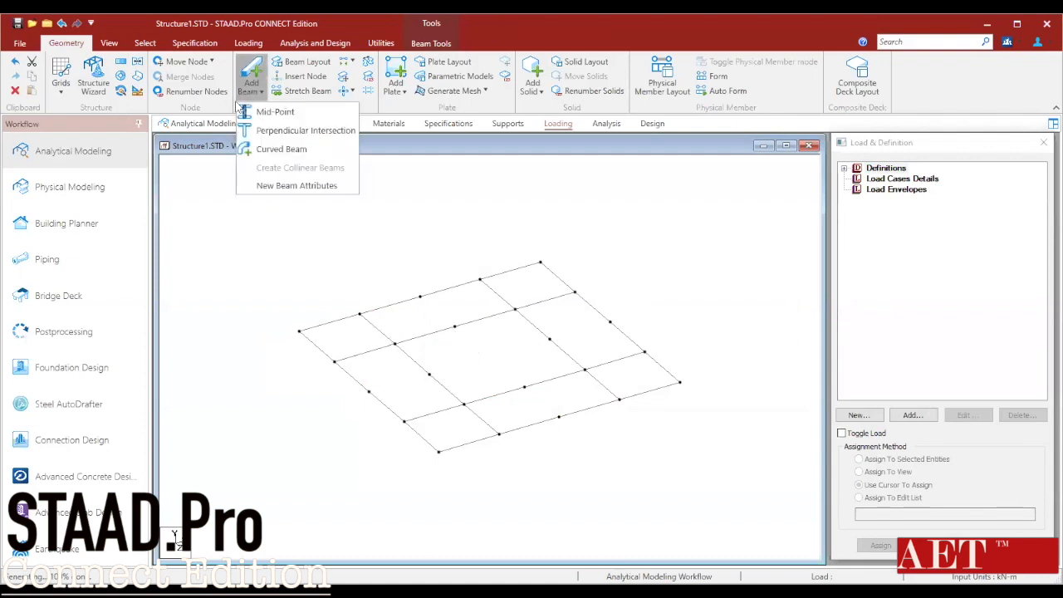
pyautogui.click(256, 76)
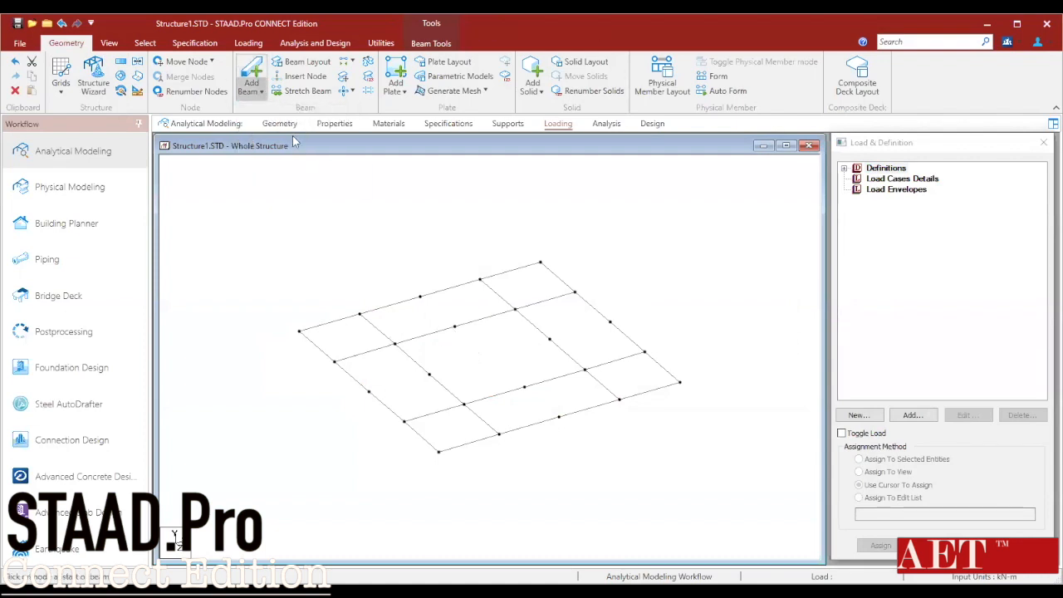
pyautogui.click(454, 326)
pyautogui.click(420, 296)
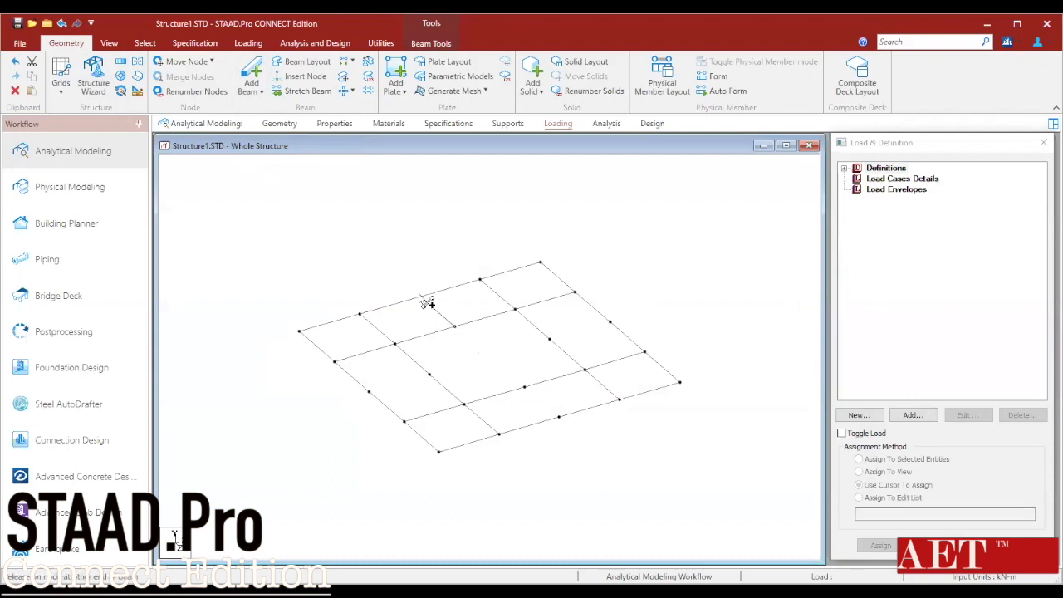
pyautogui.click(611, 323)
pyautogui.click(525, 387)
pyautogui.click(559, 416)
pyautogui.click(431, 375)
pyautogui.click(369, 391)
# - Repeat the entire floor beam grid along global Y in 6 linked steps at 3 m spacing
pyautogui.scroll(-3, 314, 443)
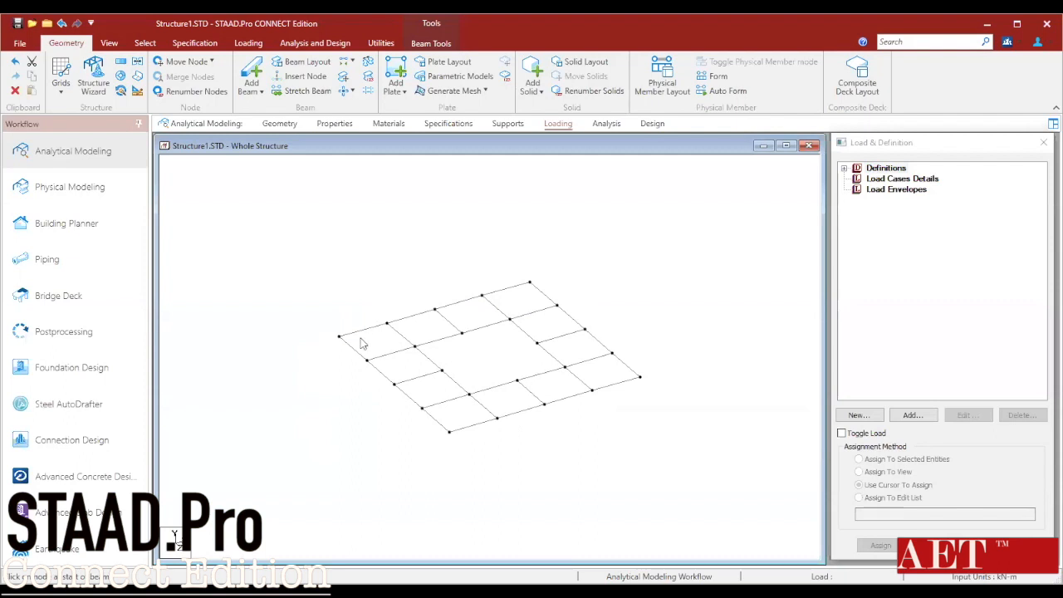
pyautogui.scroll(1, 416, 362)
pyautogui.scroll(-1, 432, 368)
pyautogui.moveTo(496, 358); pyautogui.dragTo(478, 358, button='middle')
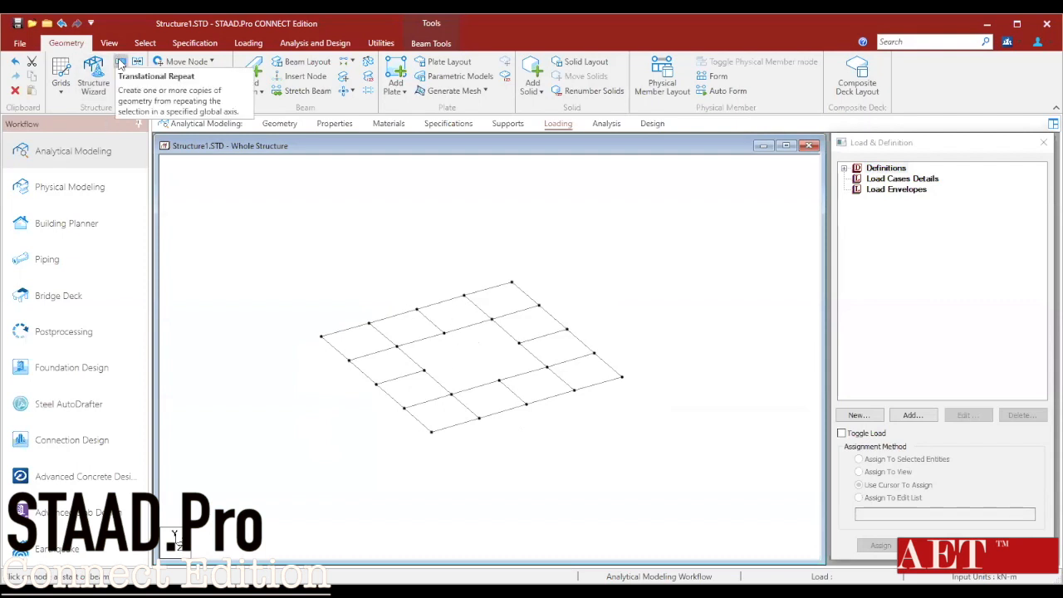
pyautogui.click(120, 64)
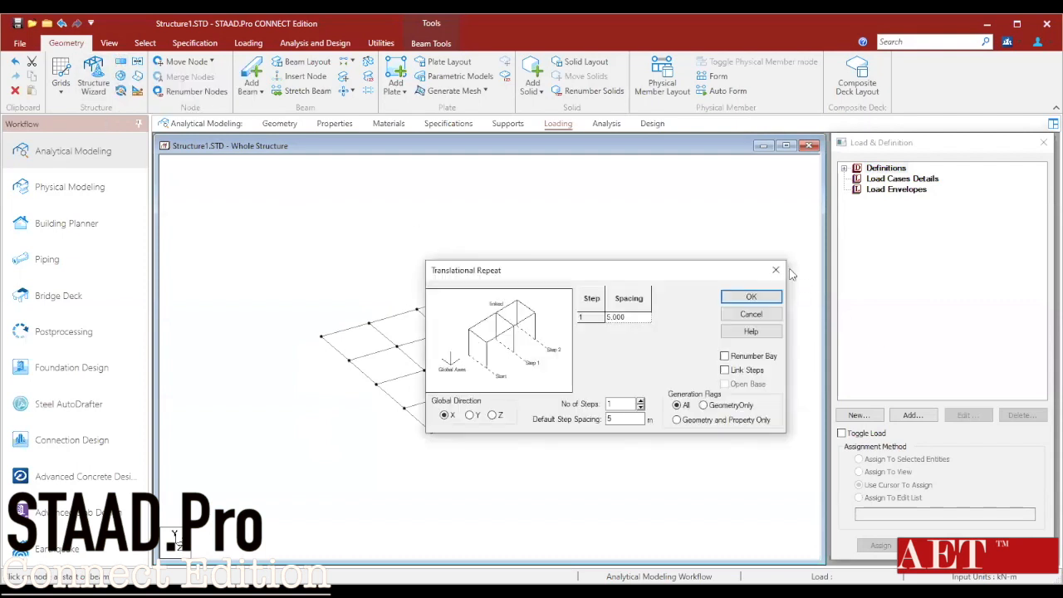
pyautogui.press('Return')
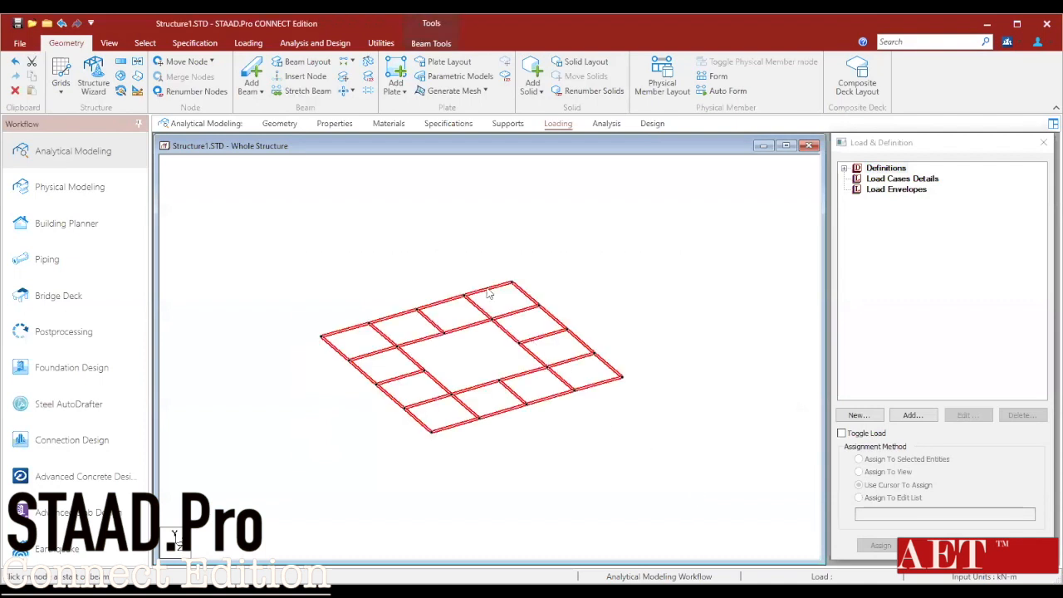
pyautogui.click(121, 64)
pyautogui.click(470, 414)
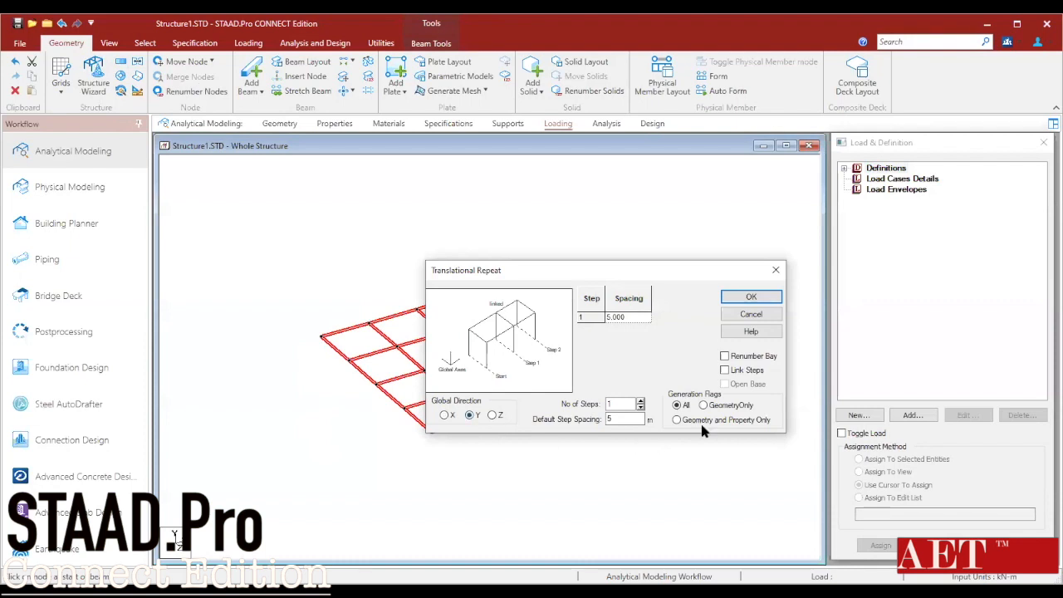
pyautogui.doubleClick(612, 419)
pyautogui.doubleClick(618, 420)
pyautogui.write('3')
pyautogui.hotkey('shift', 'Tab')
pyautogui.write('6')
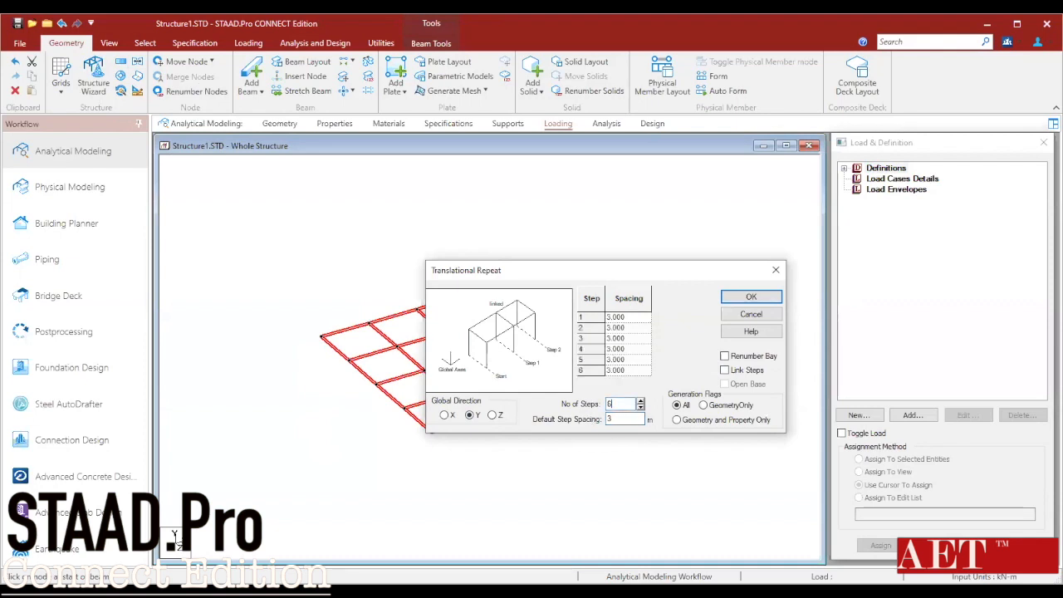
pyautogui.click(725, 370)
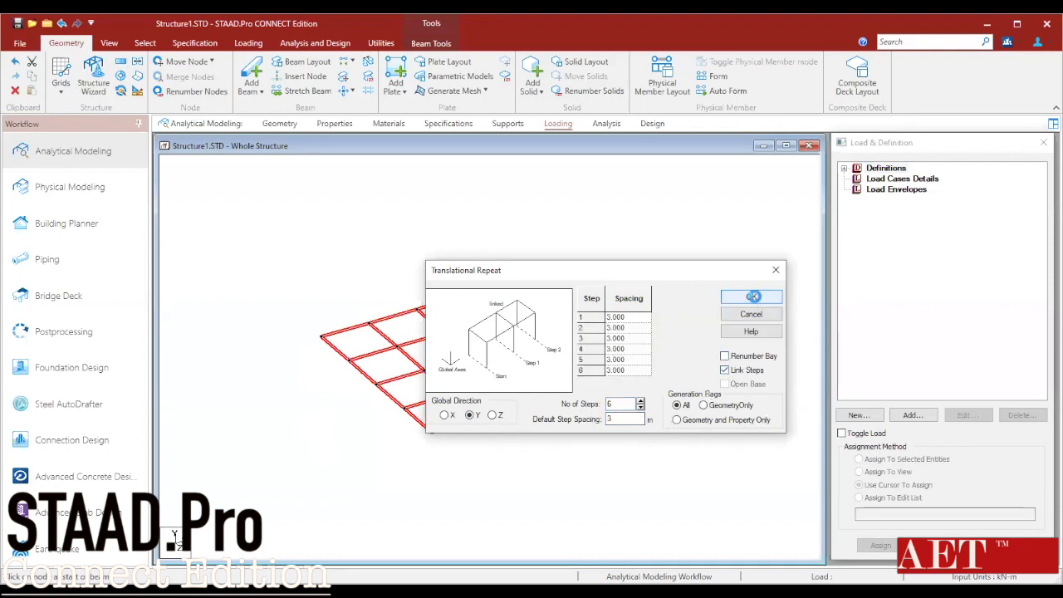
pyautogui.click(752, 297)
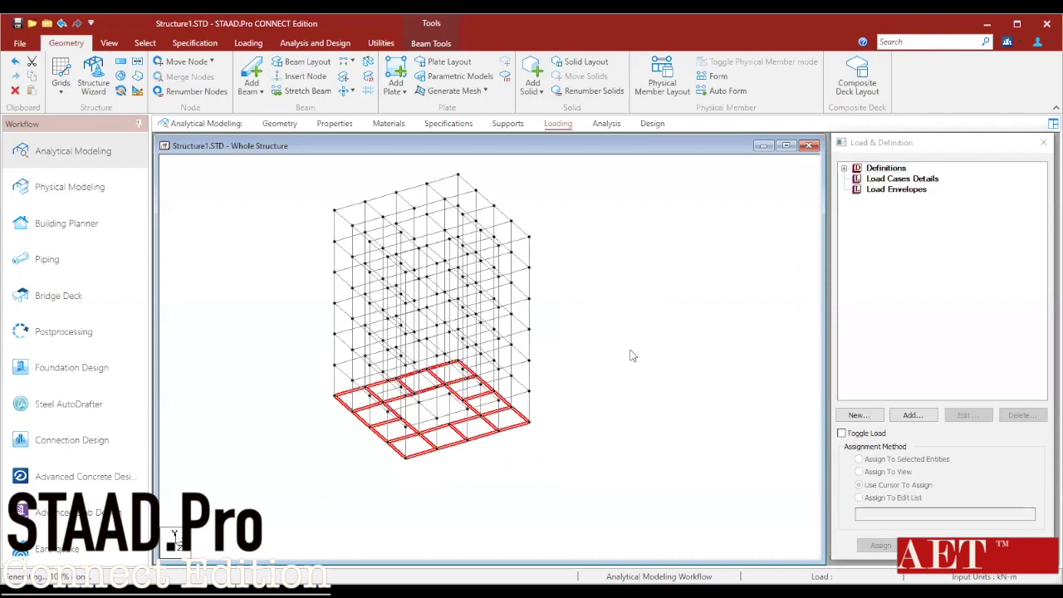
# - Delete the selected original grid beams at the base level of the frame
pyautogui.press('Delete')
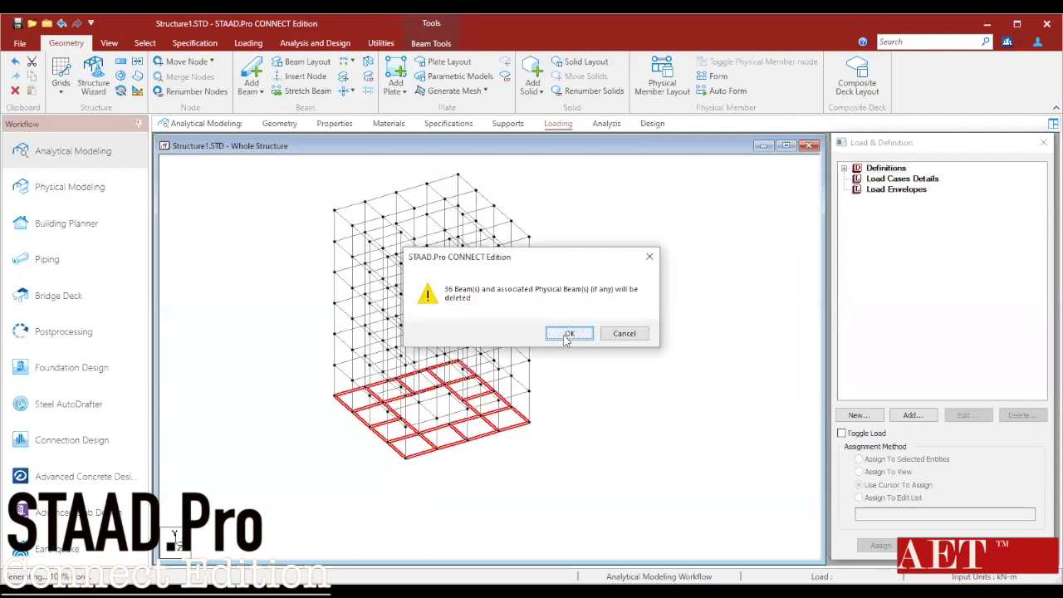
pyautogui.click(569, 333)
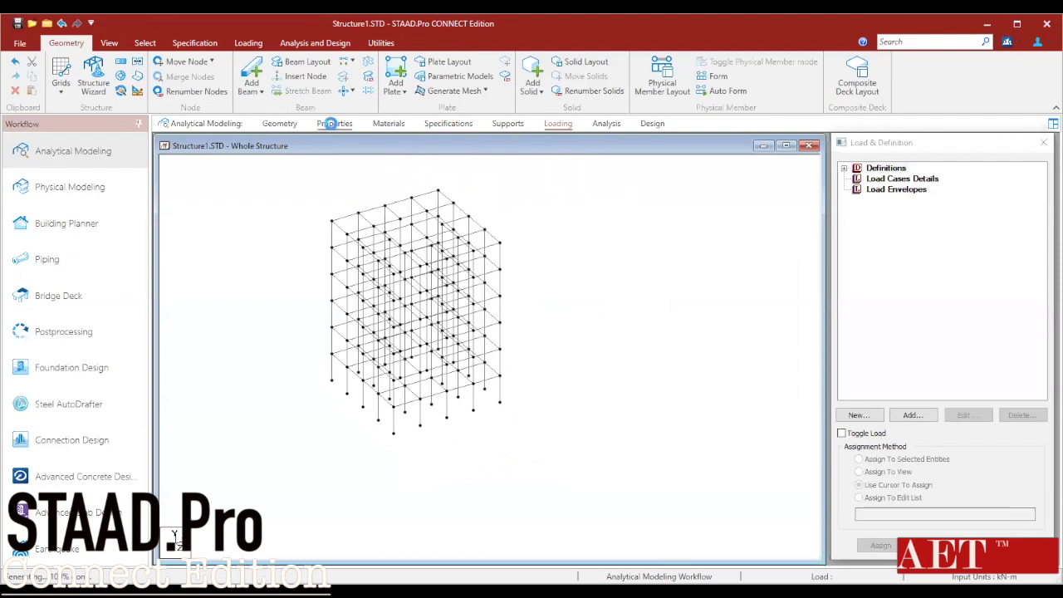
# - Define a rectangular concrete section property with YD 0.3 m and ZD 0.3 m
pyautogui.click(332, 124)
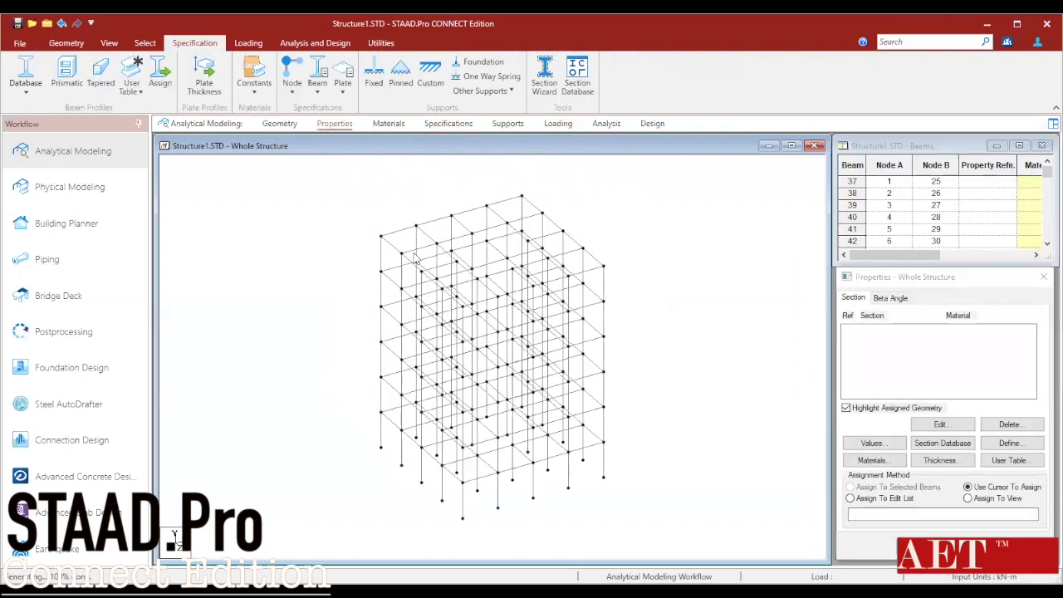
pyautogui.click(1009, 442)
pyautogui.click(412, 247)
pyautogui.click(665, 309)
pyautogui.doubleClick(665, 309)
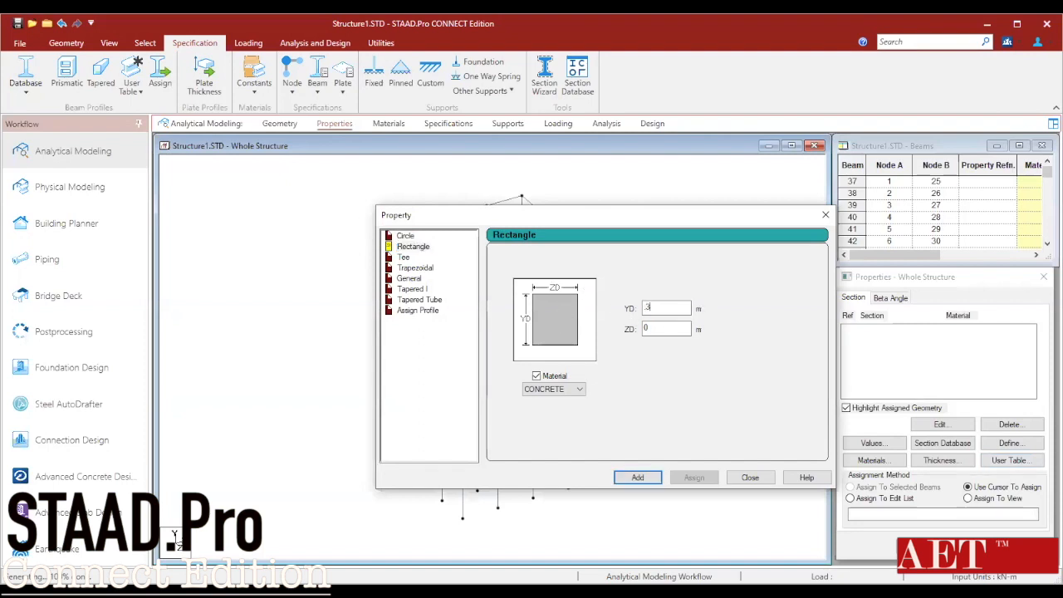
pyautogui.press('Tab')
pyautogui.click(638, 478)
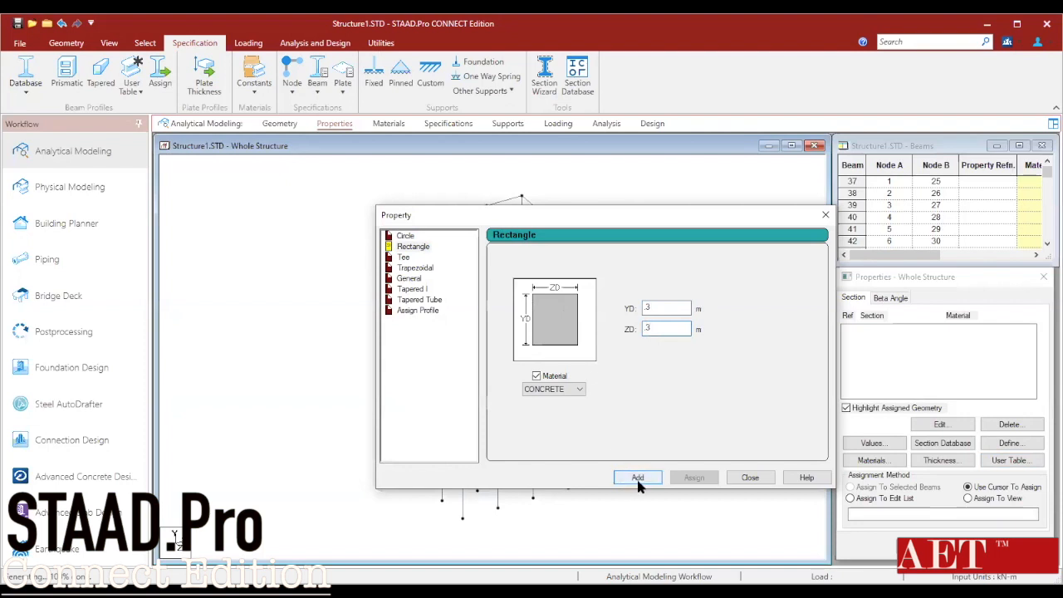
pyautogui.click(749, 478)
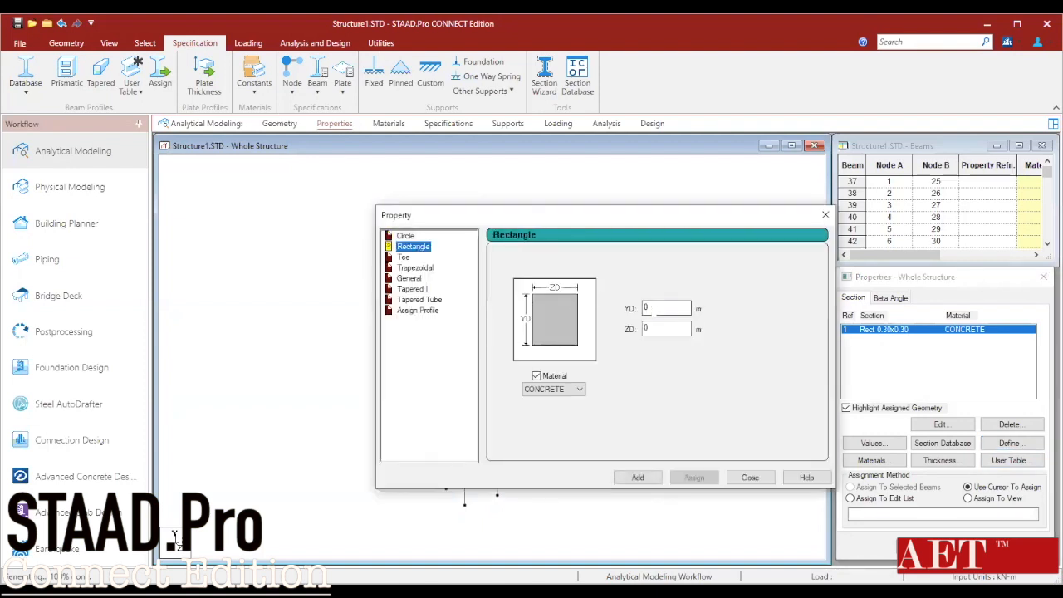
# - Define a second rectangular concrete section property with YD 0.35 m and ZD 0.35 m
pyautogui.click(653, 310)
pyautogui.write('.35')
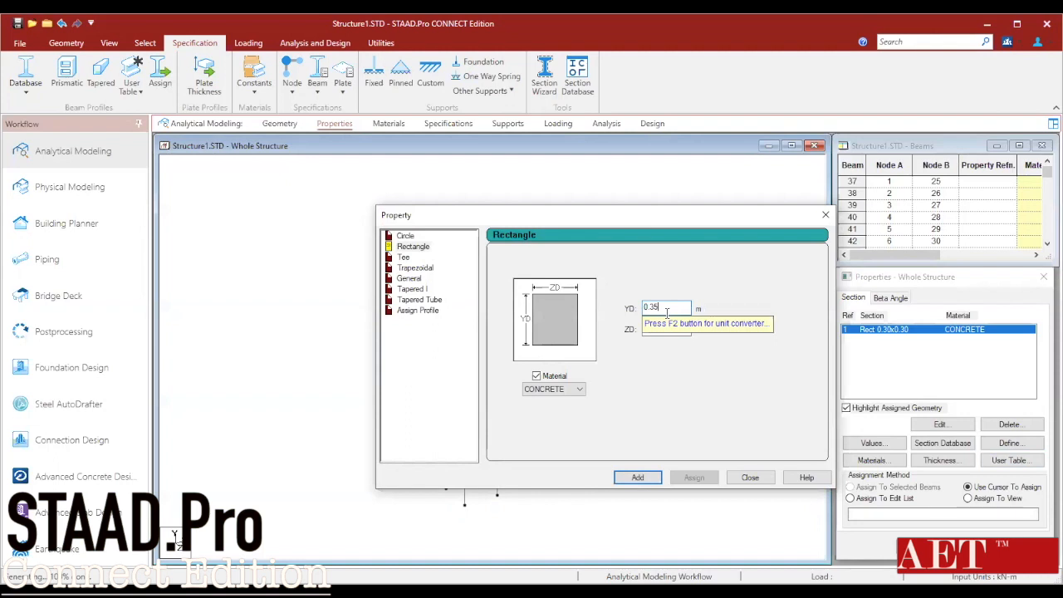
pyautogui.click(656, 329)
pyautogui.write('0.345')
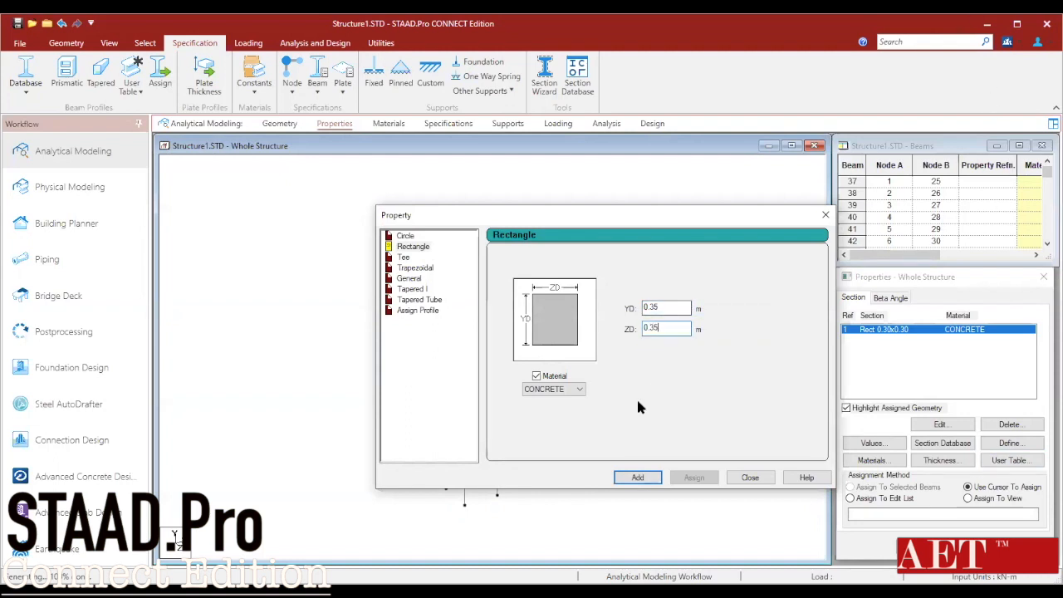
pyautogui.click(638, 478)
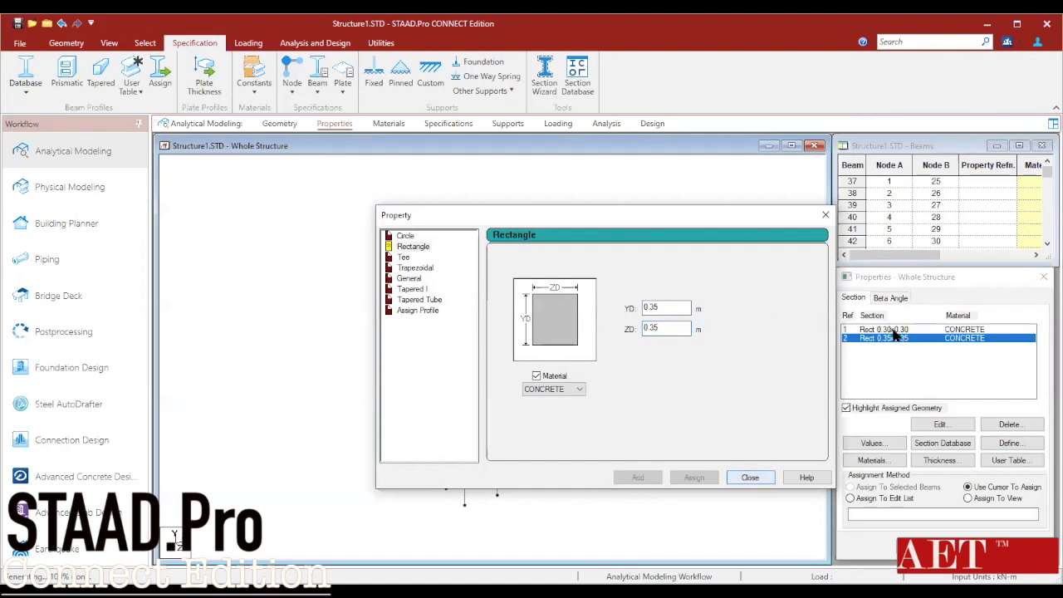
pyautogui.click(747, 478)
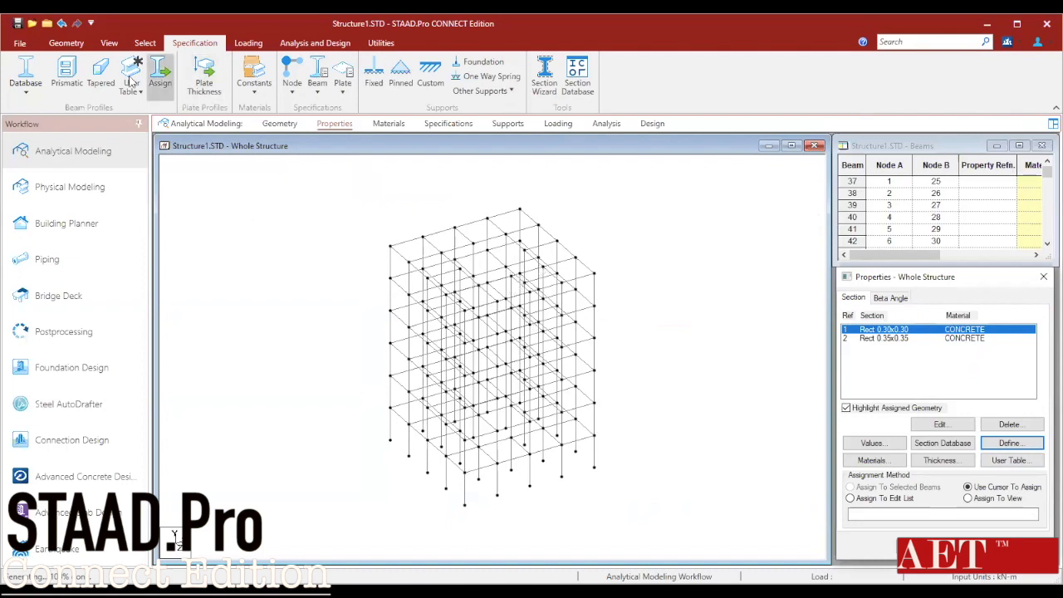
# - Assign the Rect 0.30x0.30 section to all beams parallel to the X and Z axes
pyautogui.click(121, 47)
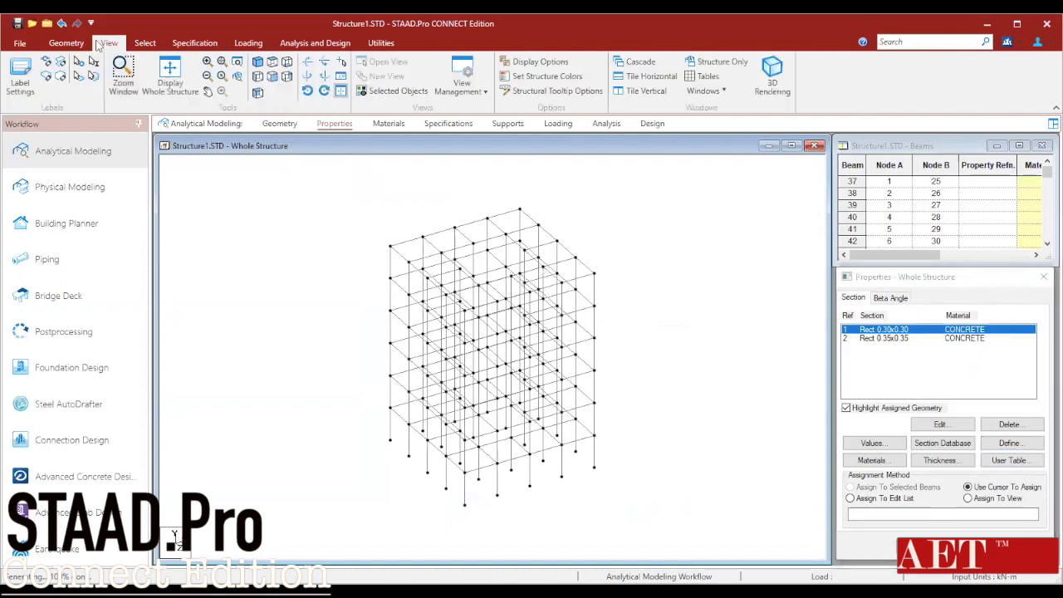
pyautogui.click(147, 46)
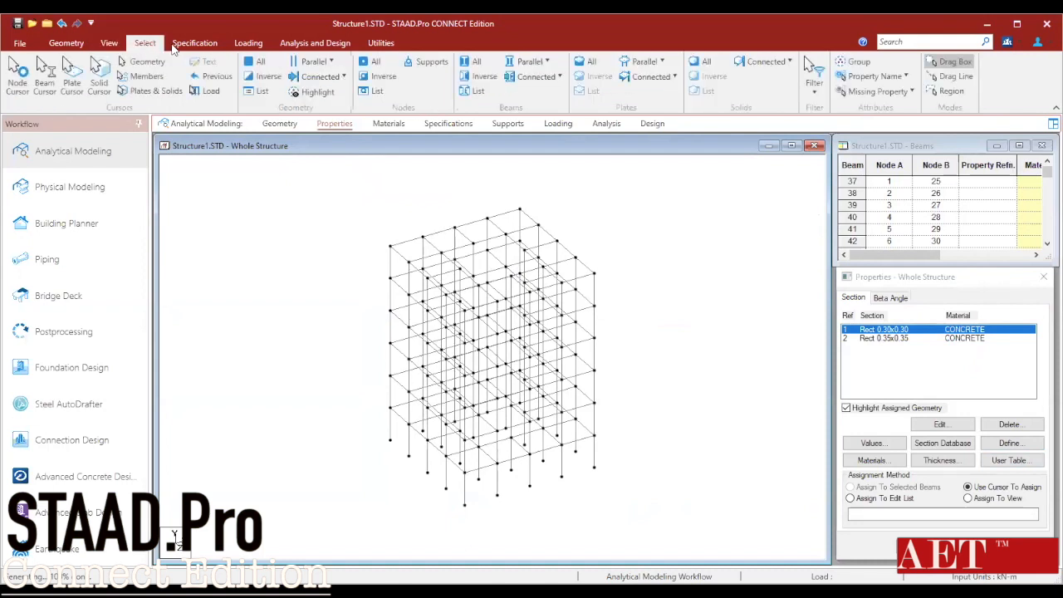
pyautogui.click(530, 82)
pyautogui.click(546, 64)
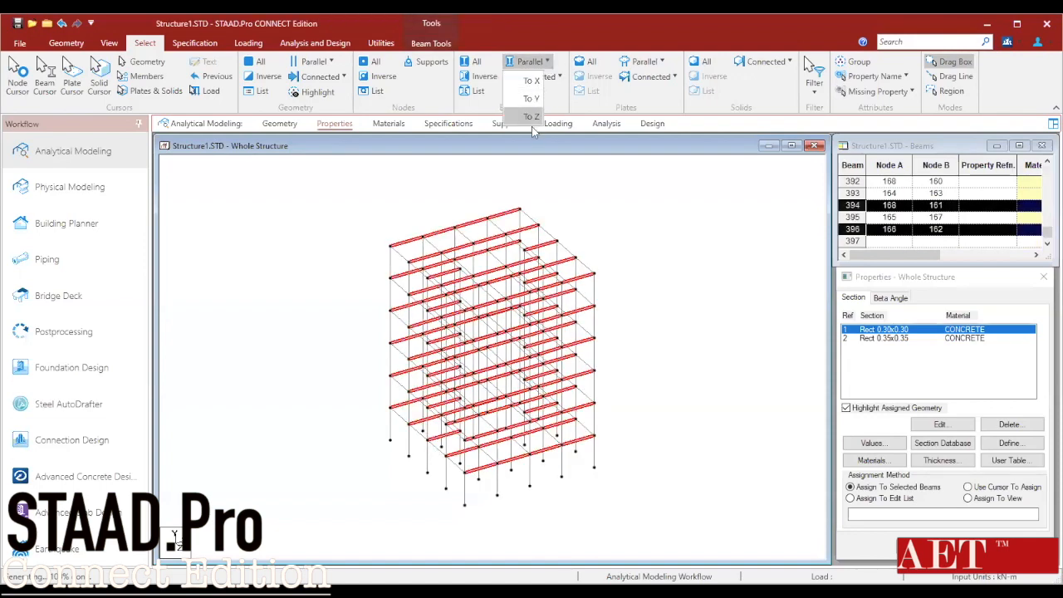
pyautogui.click(532, 123)
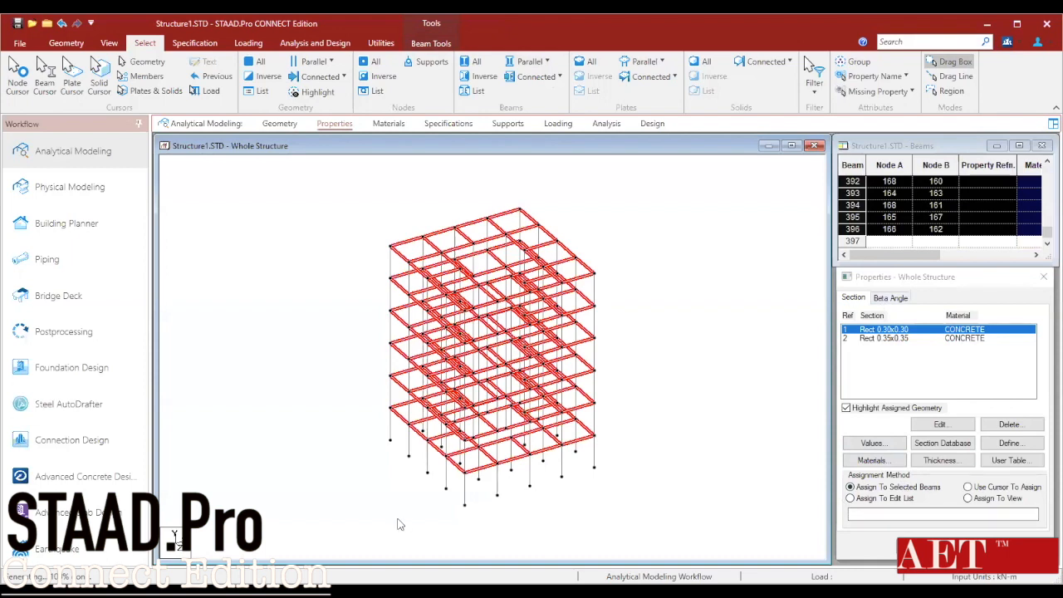
pyautogui.click(960, 449)
pyautogui.click(762, 290)
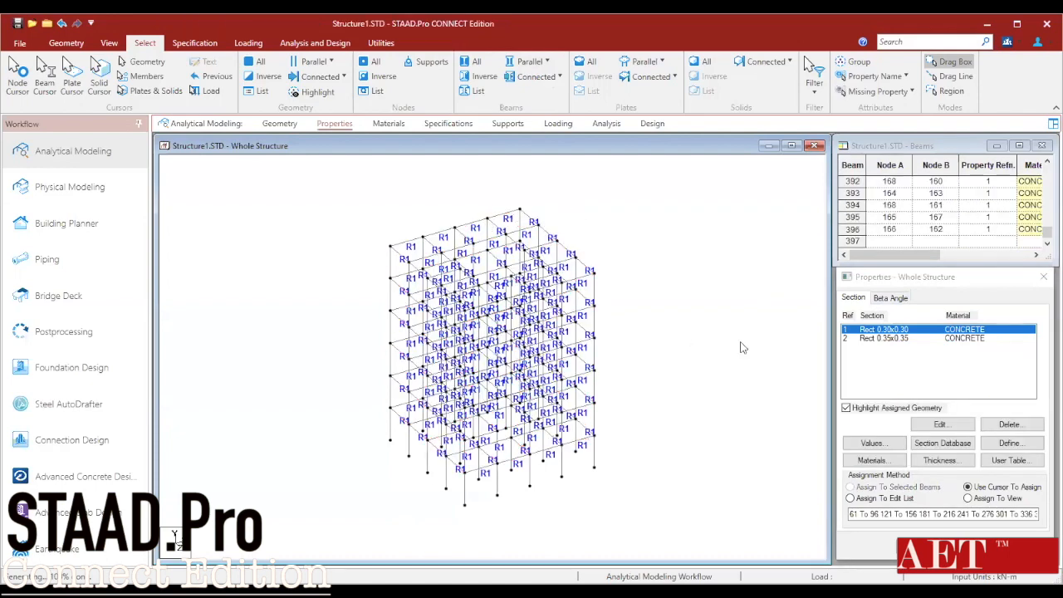
# - Assign the Rect 0.35x0.35 section to all the vertical columns, selecting them as members with missing properties
pyautogui.click(905, 338)
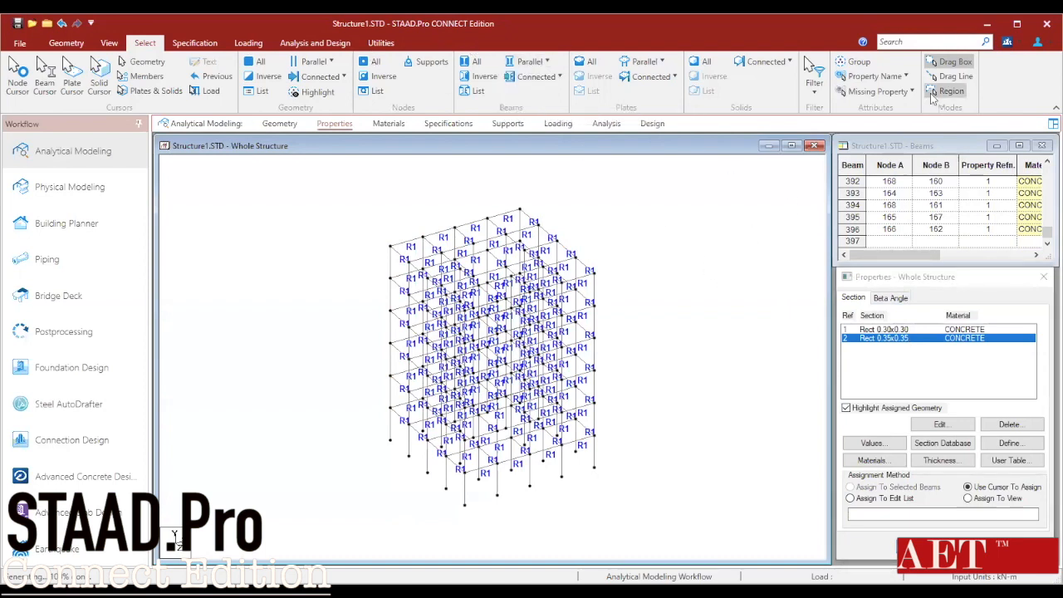
pyautogui.click(882, 93)
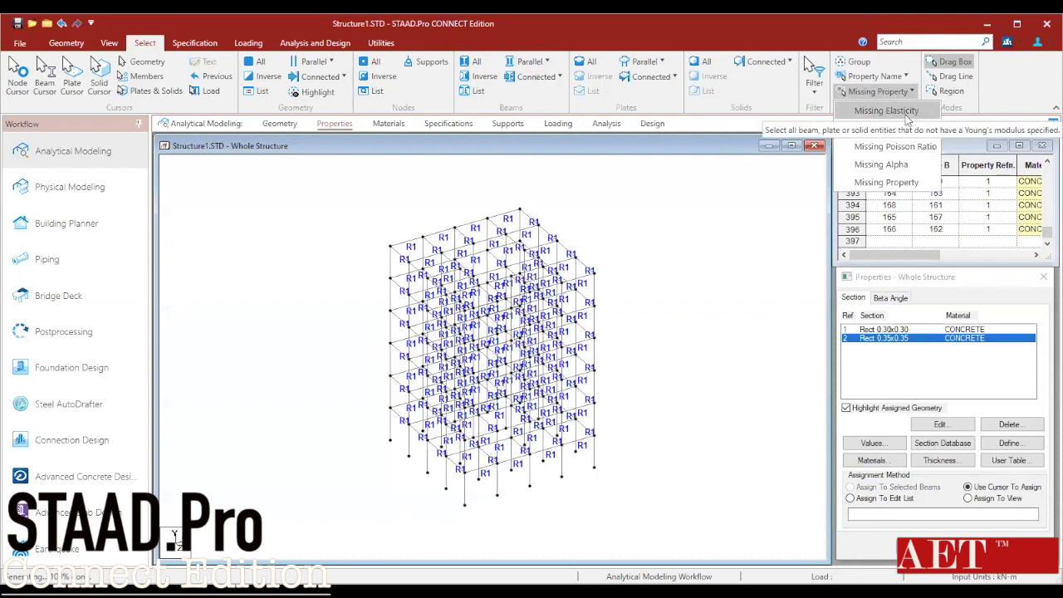
pyautogui.click(887, 115)
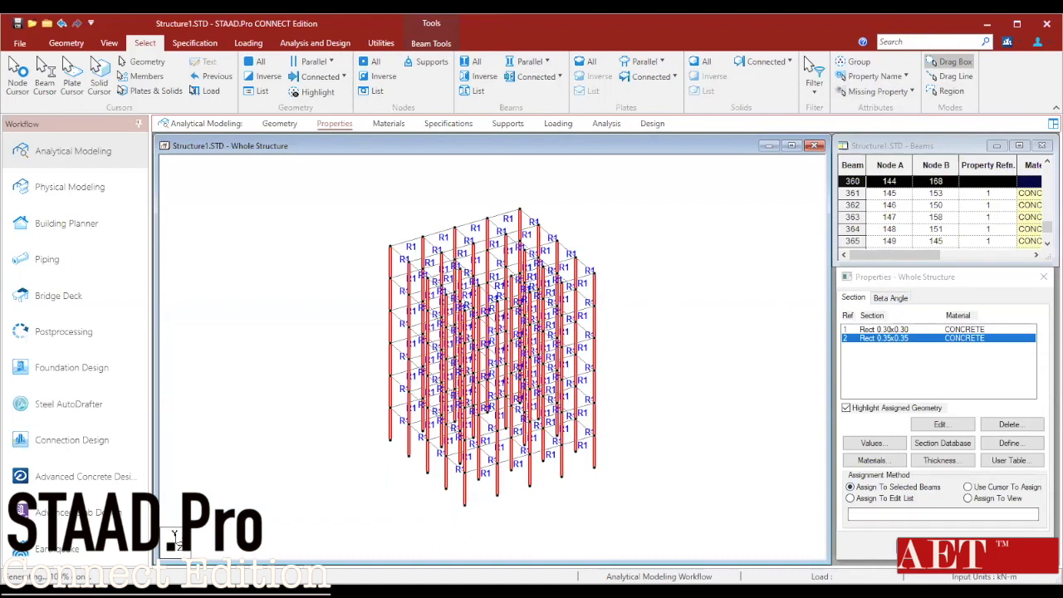
pyautogui.click(943, 514)
pyautogui.click(967, 451)
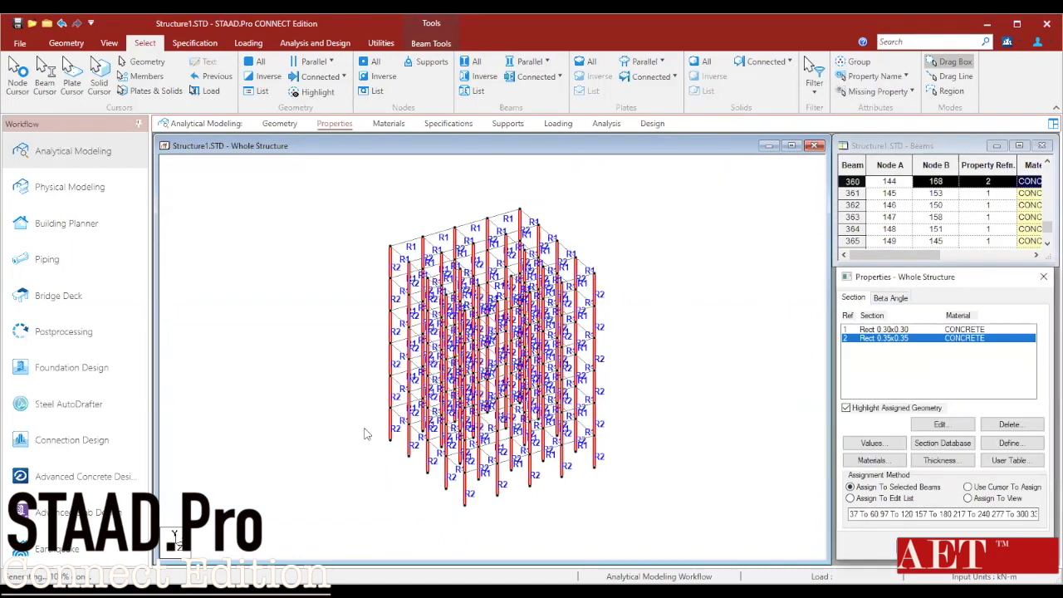
# - Inspect the frame with its assigned sections in a rotated 3D rendering, and close the rendered view
pyautogui.rightClick(281, 264)
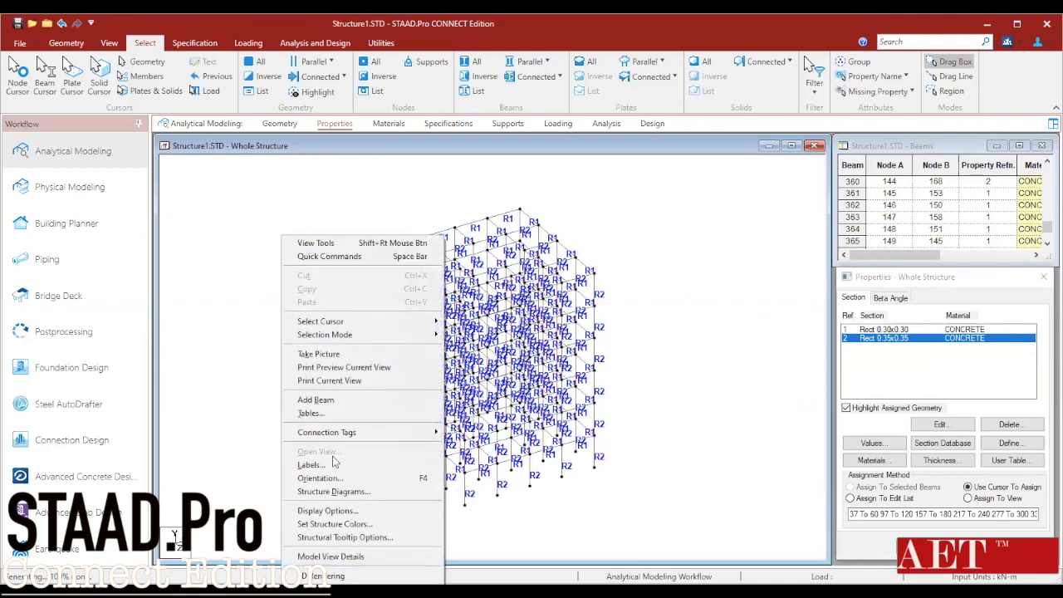
pyautogui.click(324, 575)
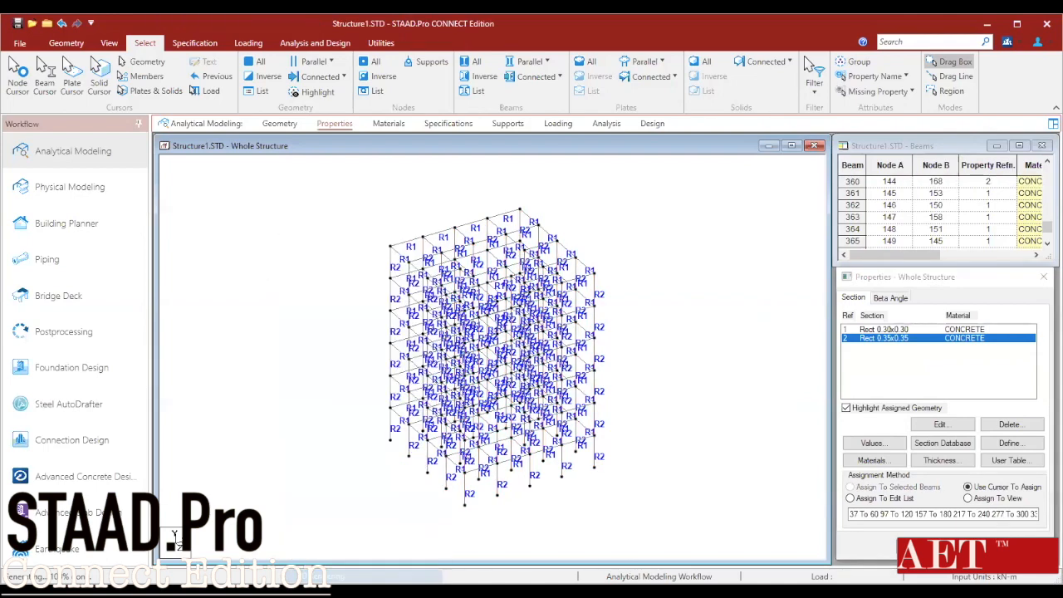
pyautogui.moveTo(708, 348); pyautogui.dragTo(627, 382)
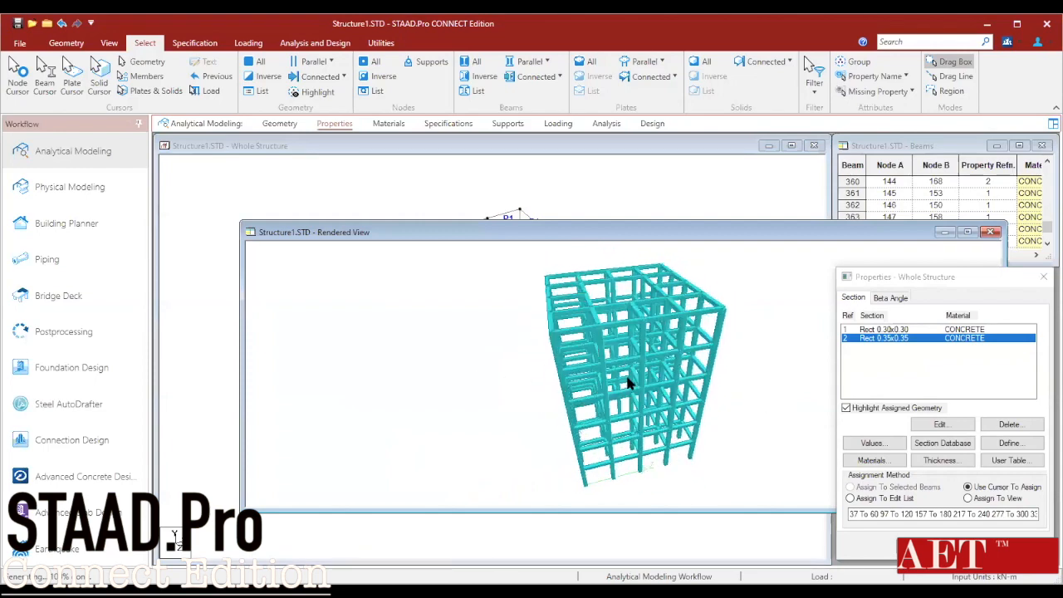
pyautogui.click(989, 234)
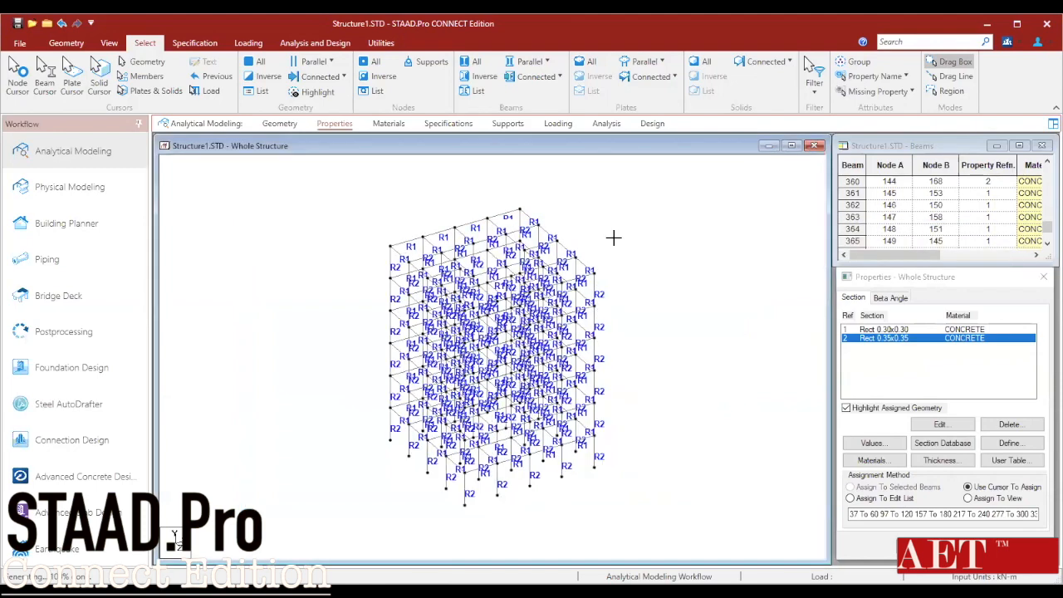
# - Create a fixed support definition for the structure
pyautogui.scroll(-1, 418, 346)
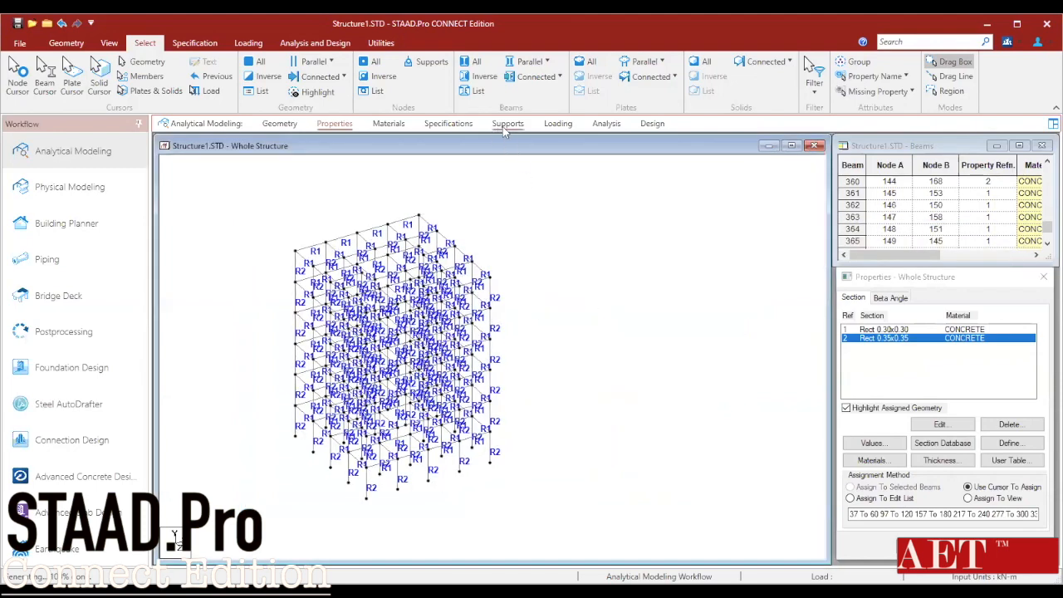
pyautogui.click(504, 124)
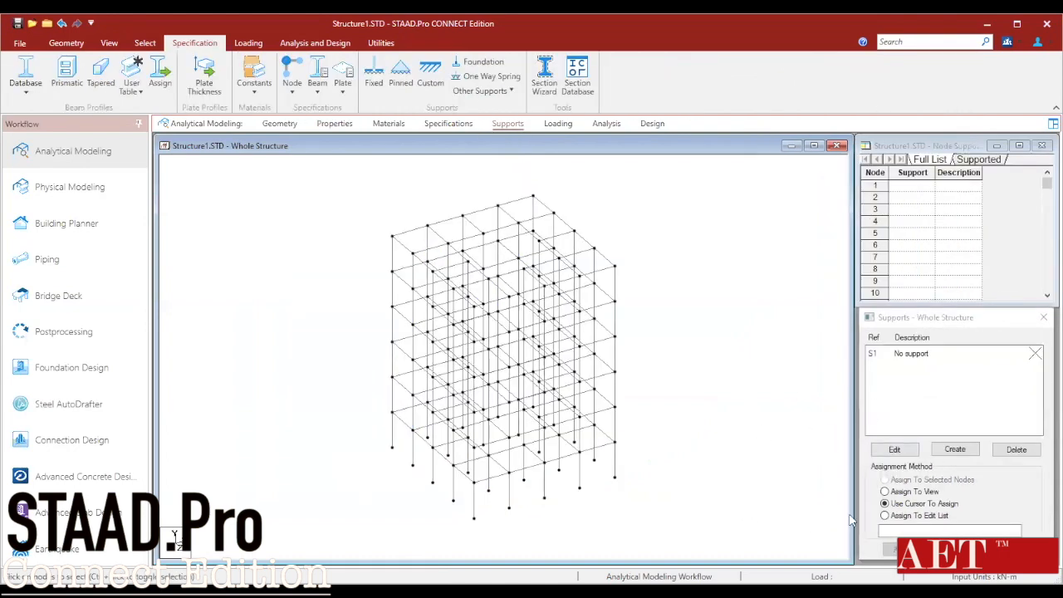
pyautogui.click(954, 451)
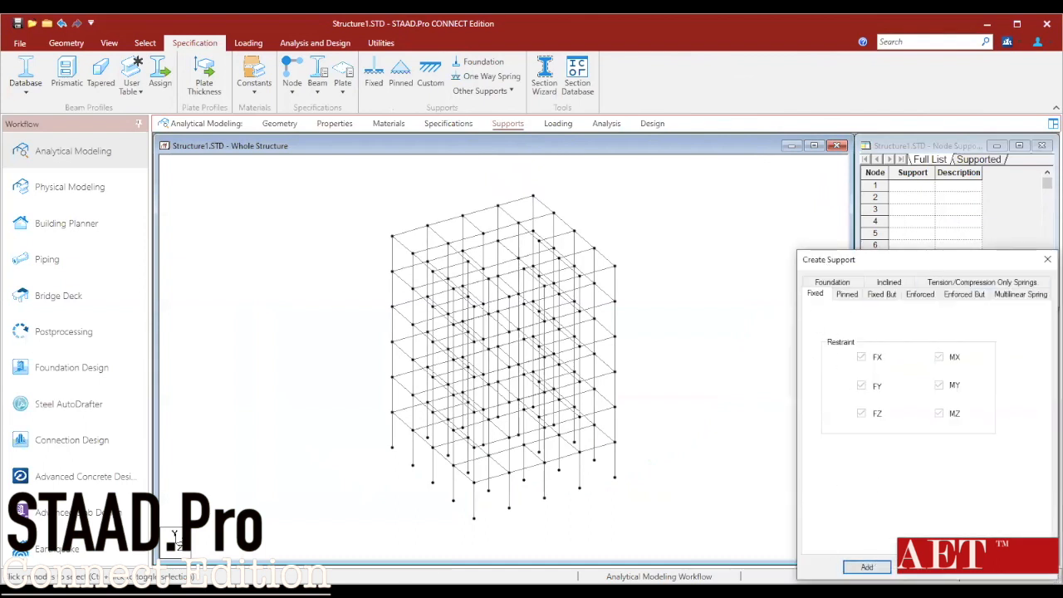
pyautogui.click(867, 566)
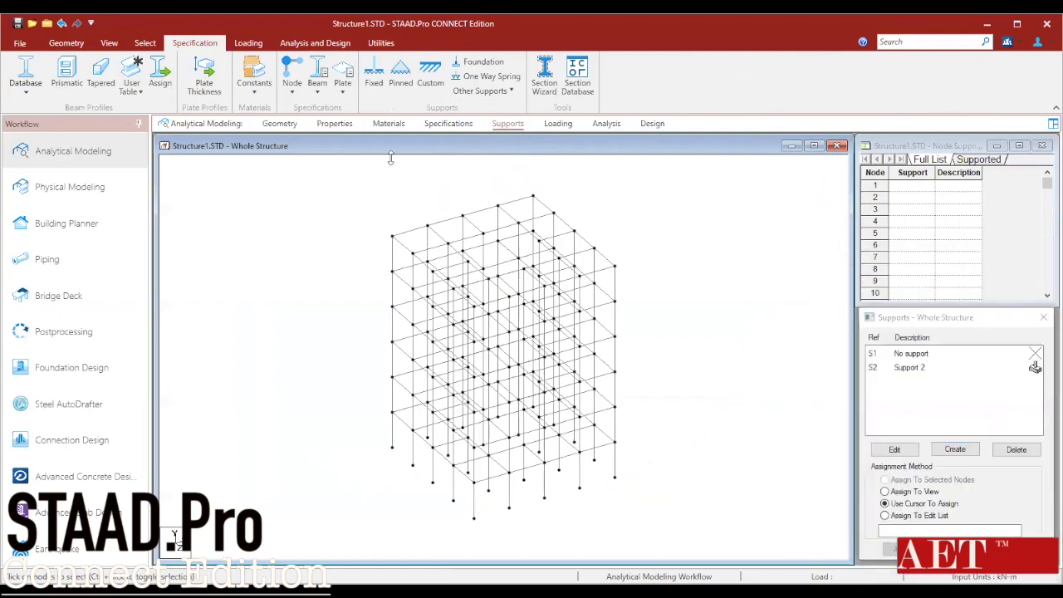
# - Assign the fixed support Support 2 to all column base nodes, selecting them in a front view
pyautogui.click(483, 316)
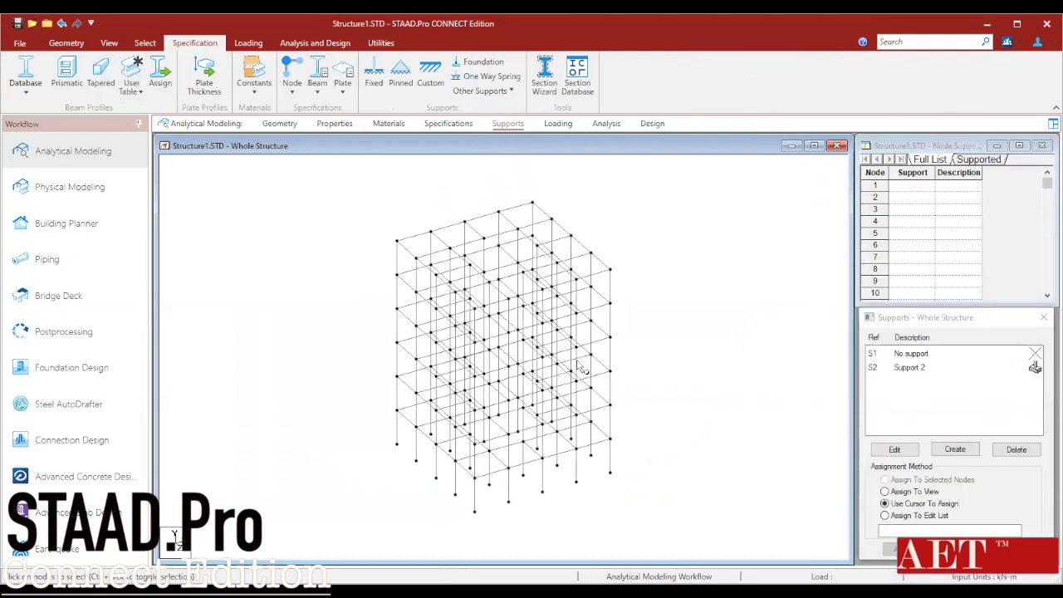
pyautogui.click(109, 44)
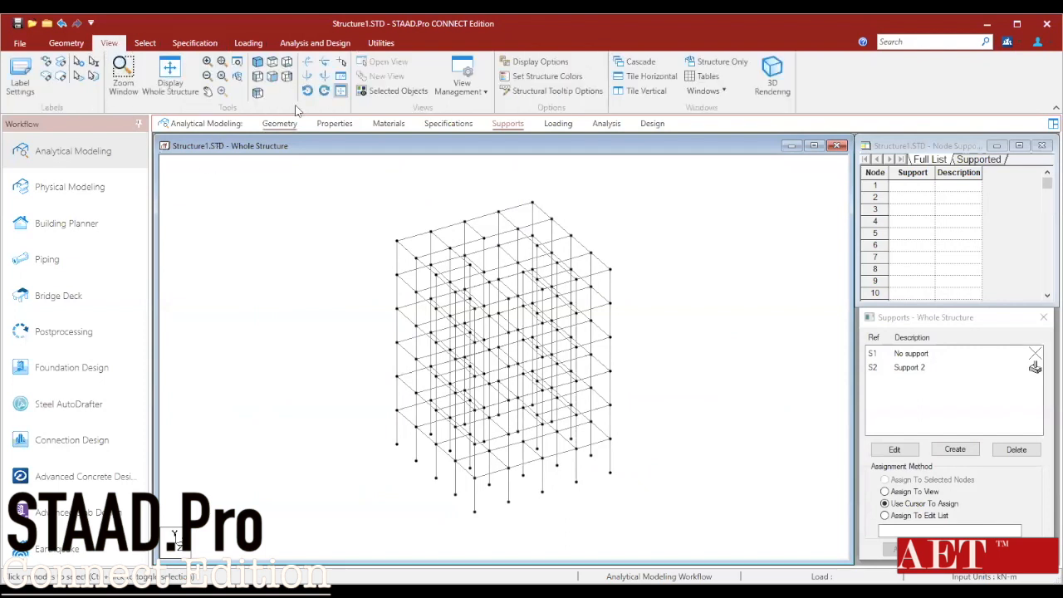
pyautogui.click(272, 76)
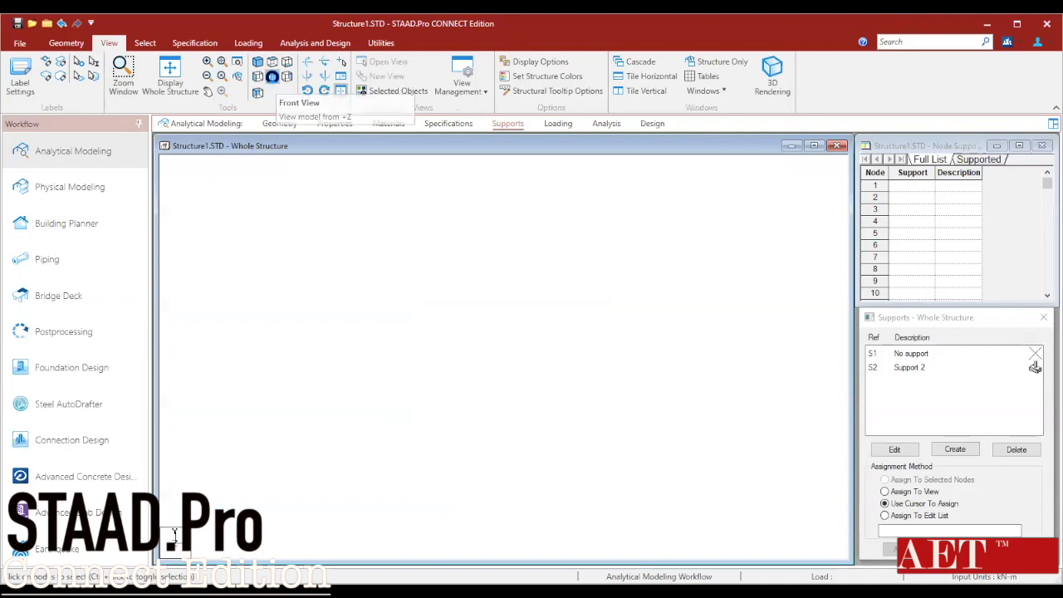
pyautogui.scroll(-3, 424, 180)
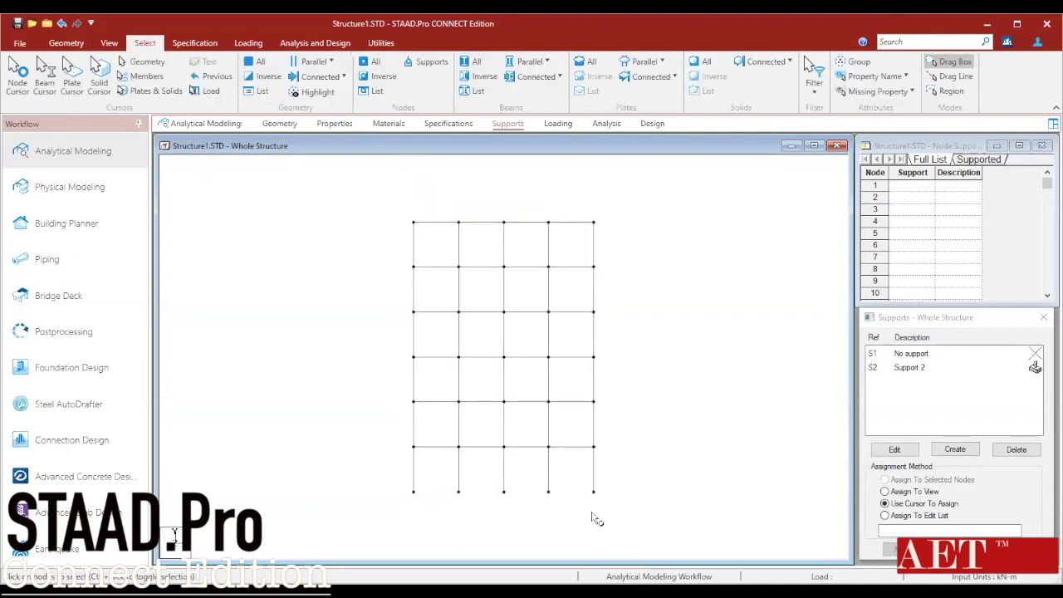
pyautogui.moveTo(592, 519); pyautogui.dragTo(371, 488)
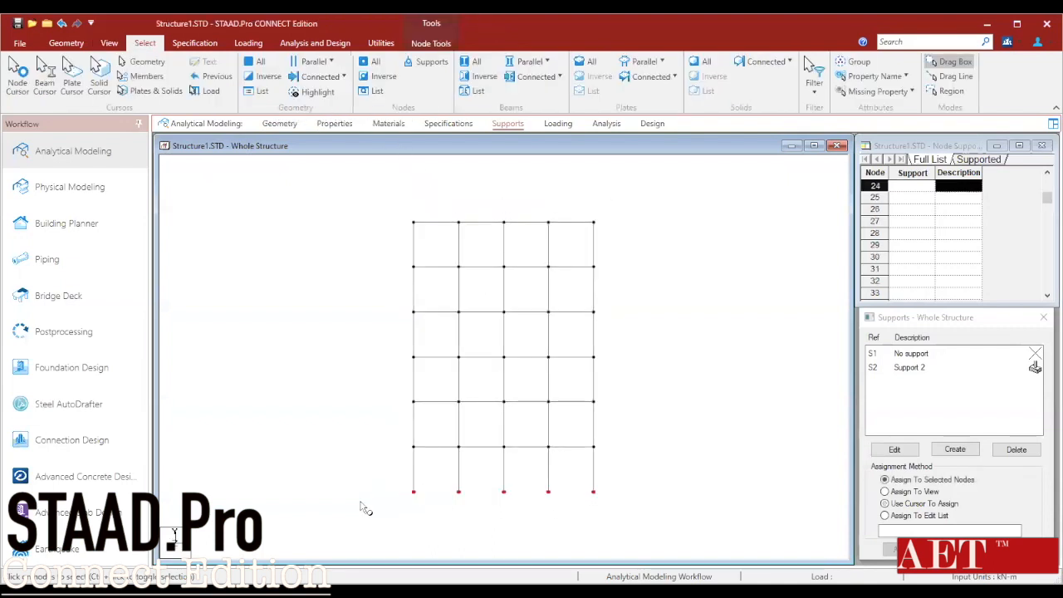
pyautogui.click(913, 368)
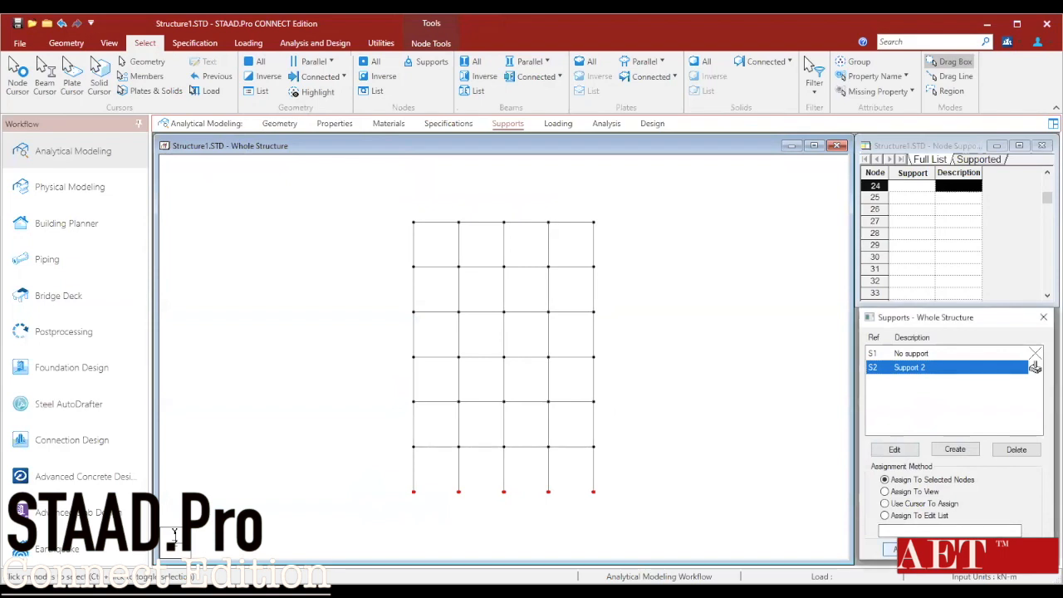
pyautogui.click(890, 549)
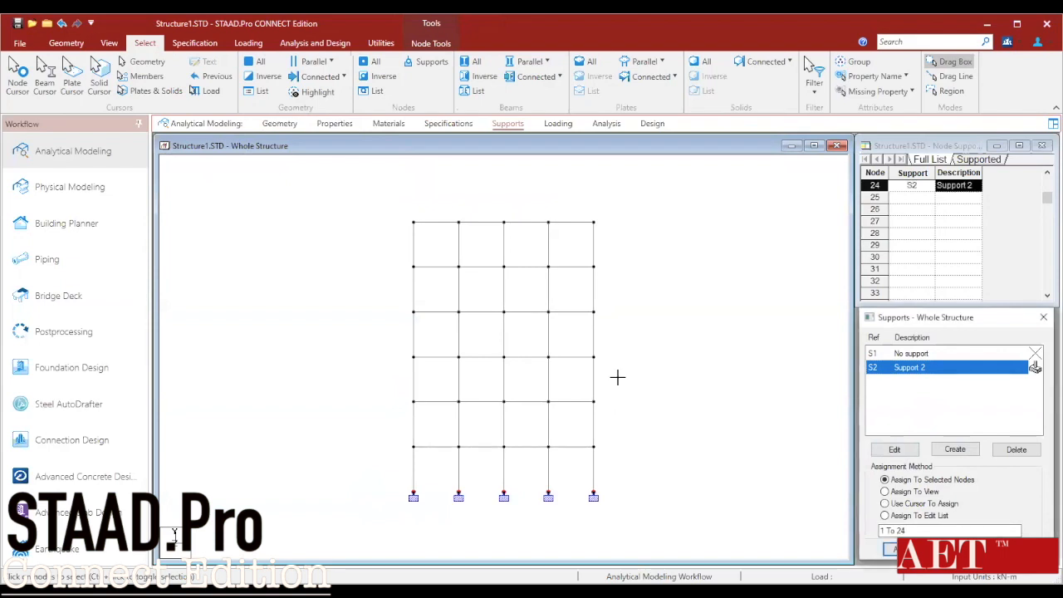
# - Inspect the assigned supports at the column bases in an isometric view
pyautogui.click(108, 43)
pyautogui.click(258, 63)
pyautogui.scroll(-2, 572, 447)
pyautogui.scroll(3, 532, 411)
pyautogui.scroll(-1, 532, 412)
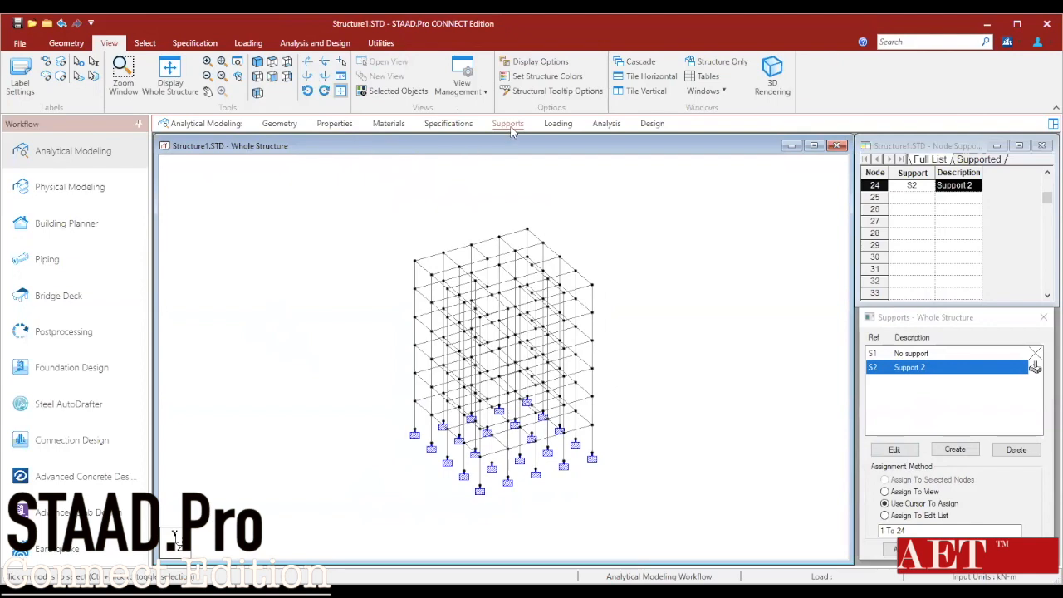
pyautogui.scroll(2, 623, 370)
pyautogui.scroll(-1, 475, 314)
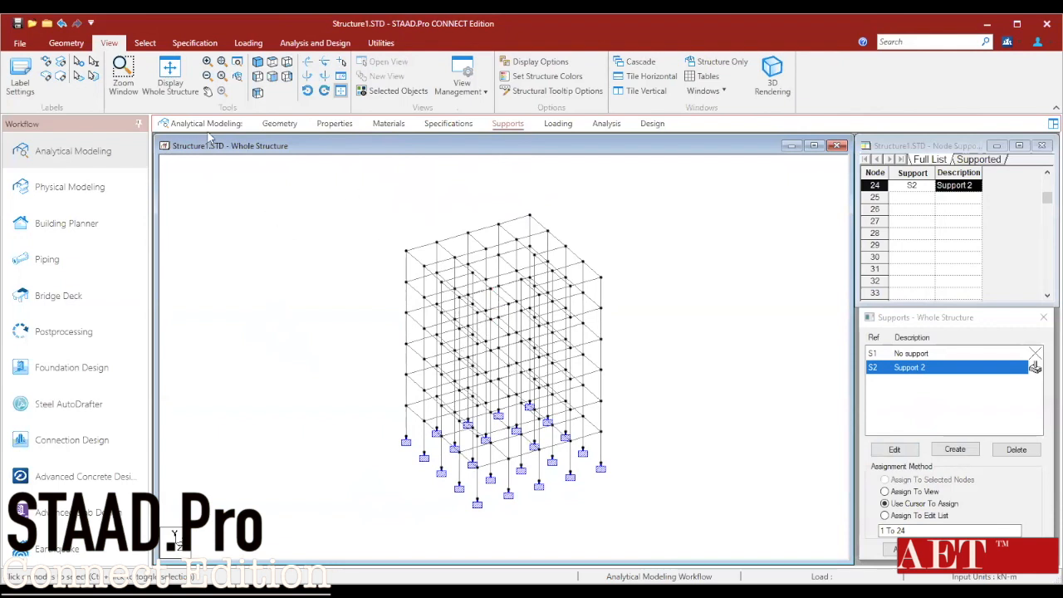
# - Add primary load case 1 with loading type Dead and the title dl
pyautogui.click(558, 124)
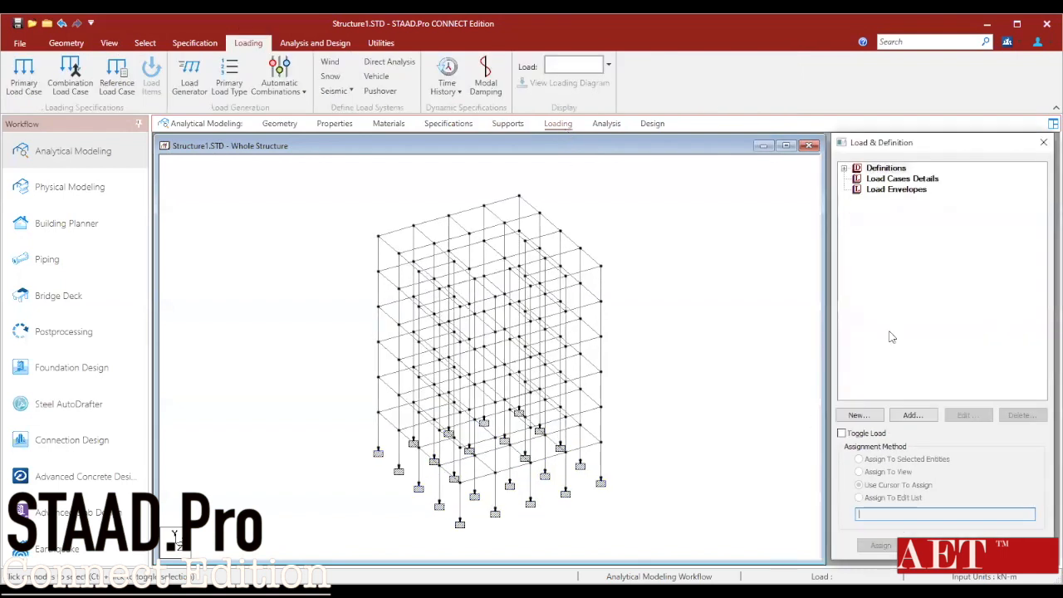
pyautogui.click(904, 179)
pyautogui.click(919, 417)
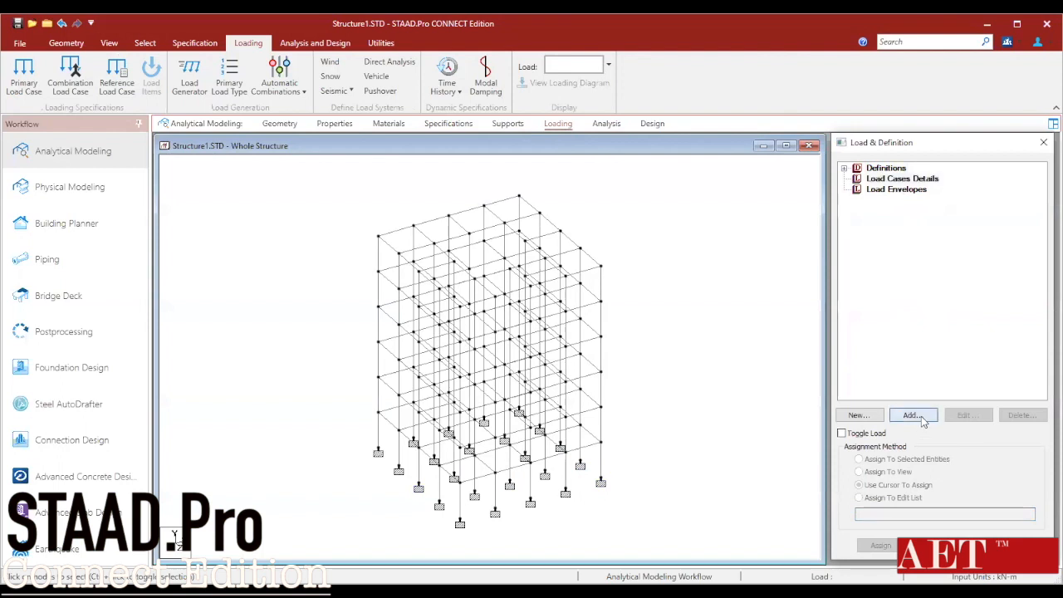
pyautogui.click(671, 266)
pyautogui.click(659, 275)
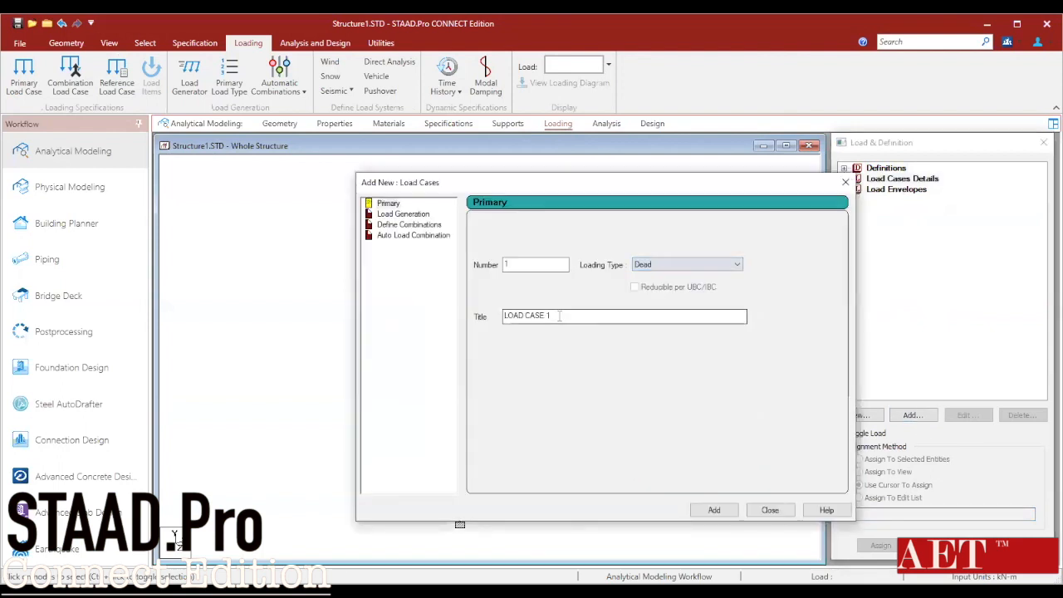
pyautogui.moveTo(559, 316); pyautogui.dragTo(463, 327)
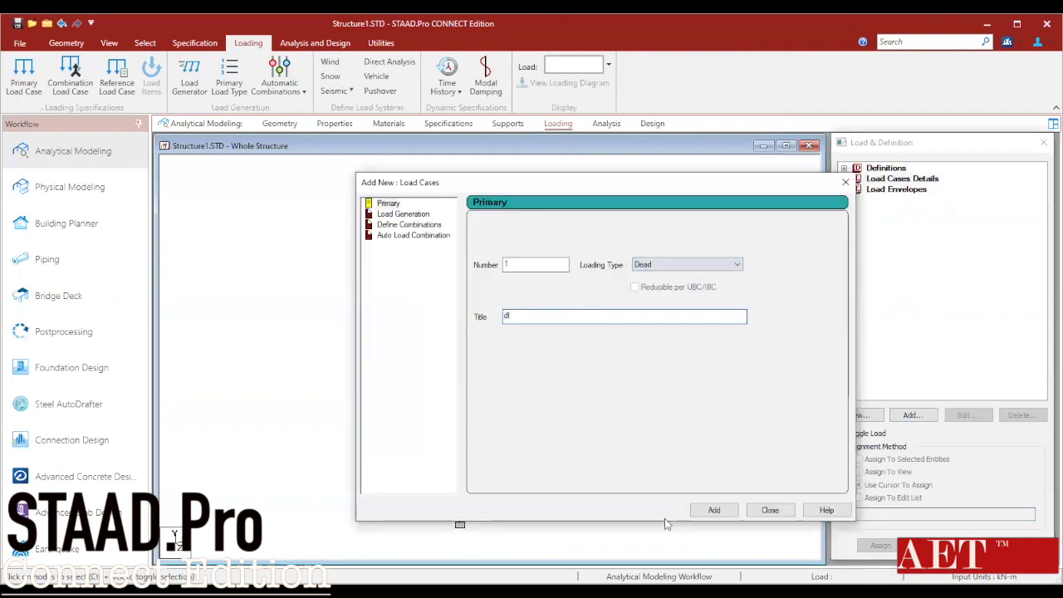
pyautogui.click(725, 510)
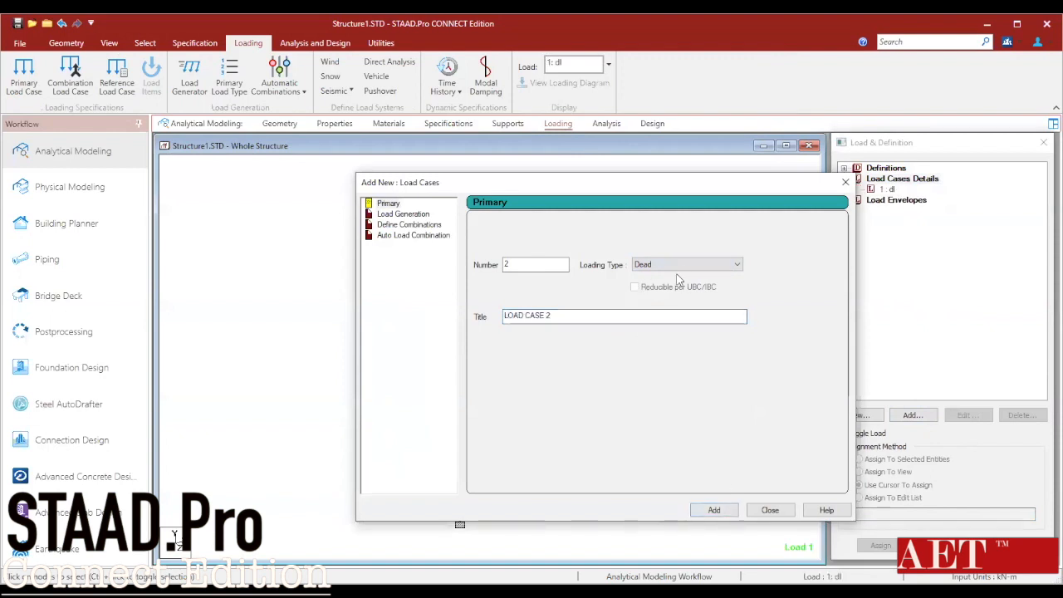
# - Add primary load case 2 with loading type Live and the title ll
pyautogui.click(683, 264)
pyautogui.click(664, 295)
pyautogui.moveTo(553, 318); pyautogui.dragTo(434, 304)
pyautogui.write('ll')
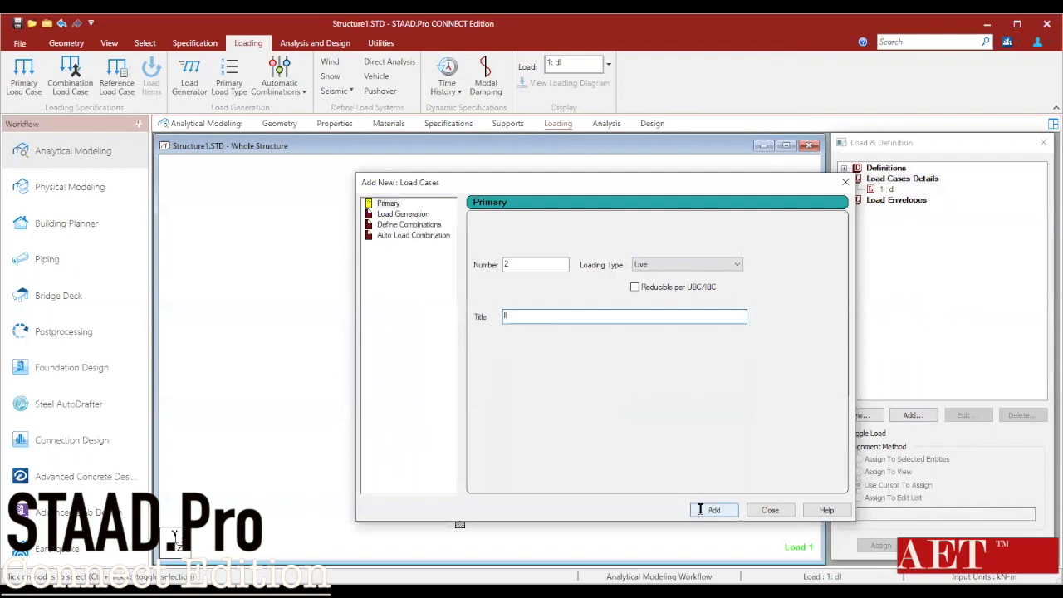
pyautogui.click(713, 510)
# - Add primary load case 3 with loading type Wind and the title wlx, and finish adding load cases
pyautogui.click(731, 265)
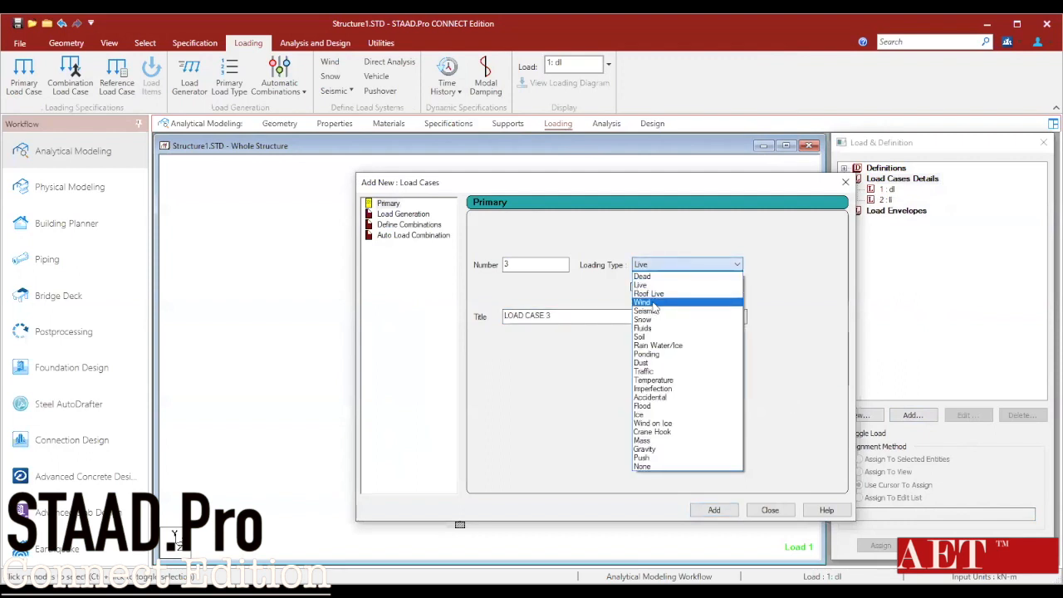
pyautogui.click(655, 304)
pyautogui.moveTo(547, 317); pyautogui.dragTo(455, 336)
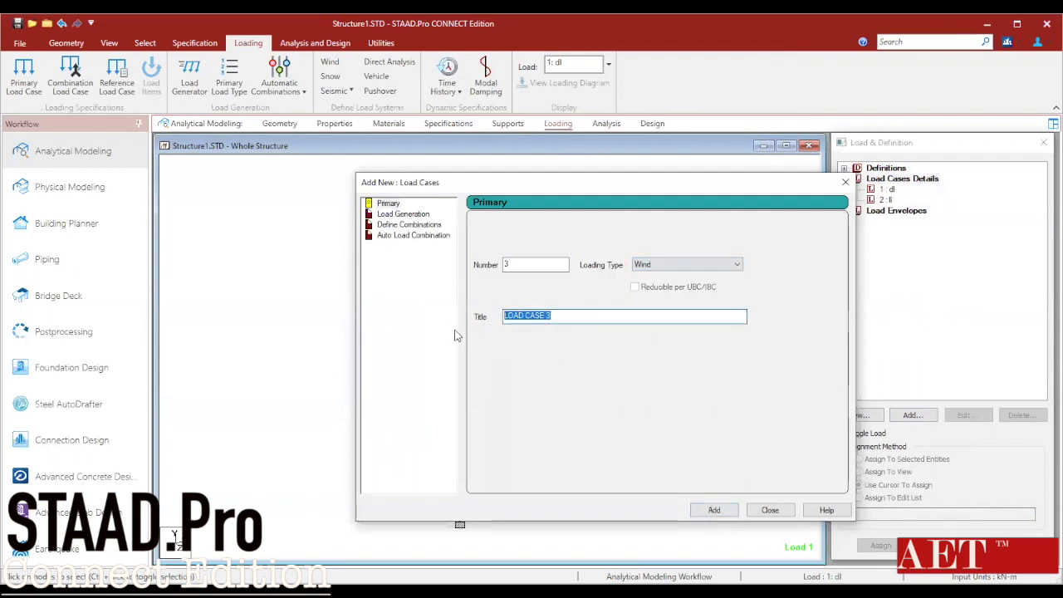
pyautogui.write('wlx')
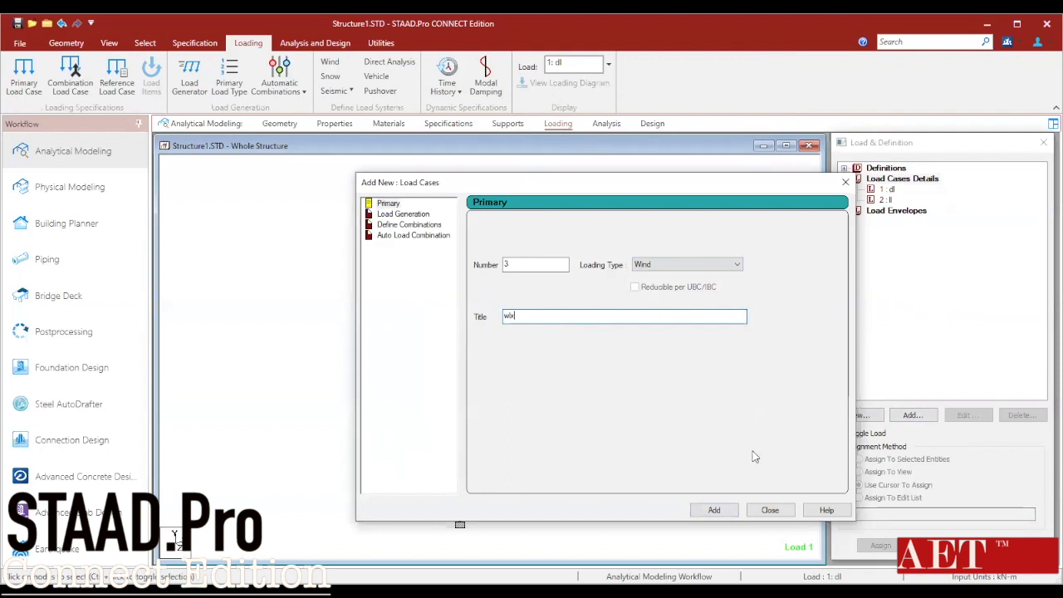
pyautogui.click(714, 510)
pyautogui.click(774, 510)
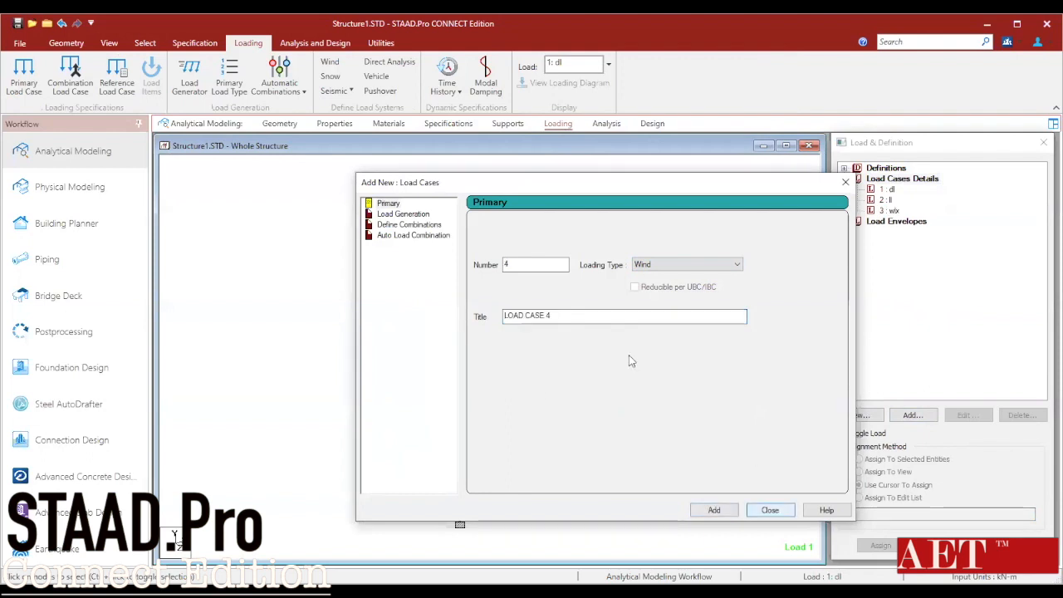
# - Add a selfweight load in the Y direction with factor -1 to the dl load case
pyautogui.click(887, 191)
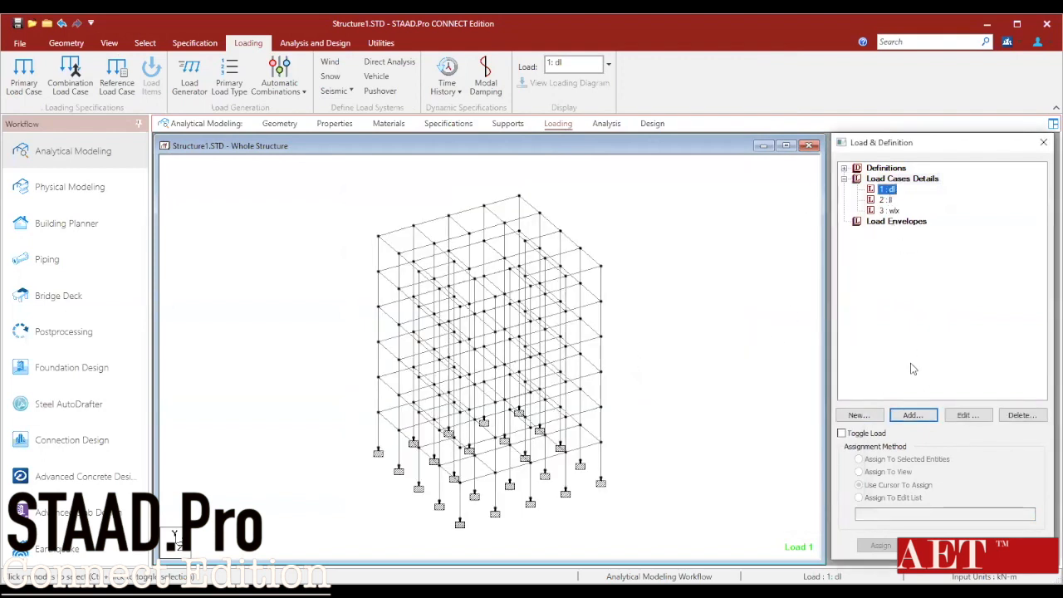
pyautogui.click(911, 415)
pyautogui.click(337, 166)
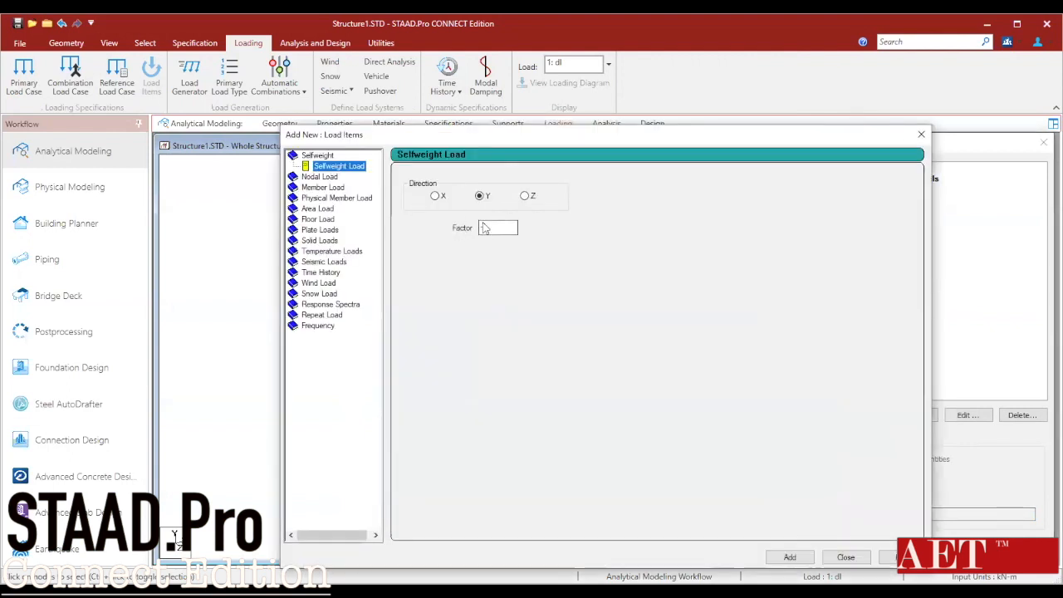
pyautogui.click(790, 557)
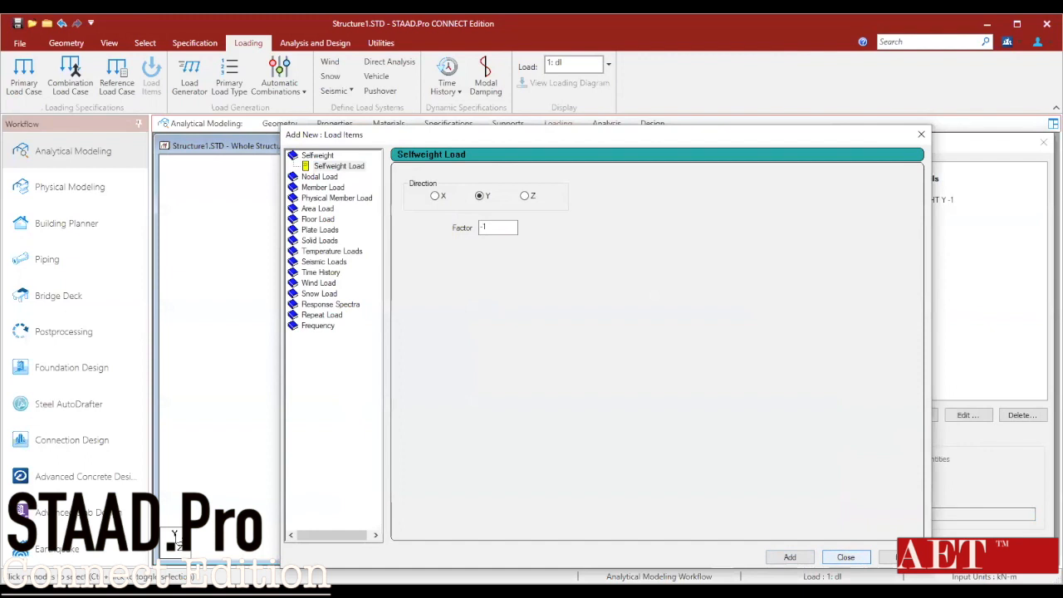
pyautogui.press('Escape')
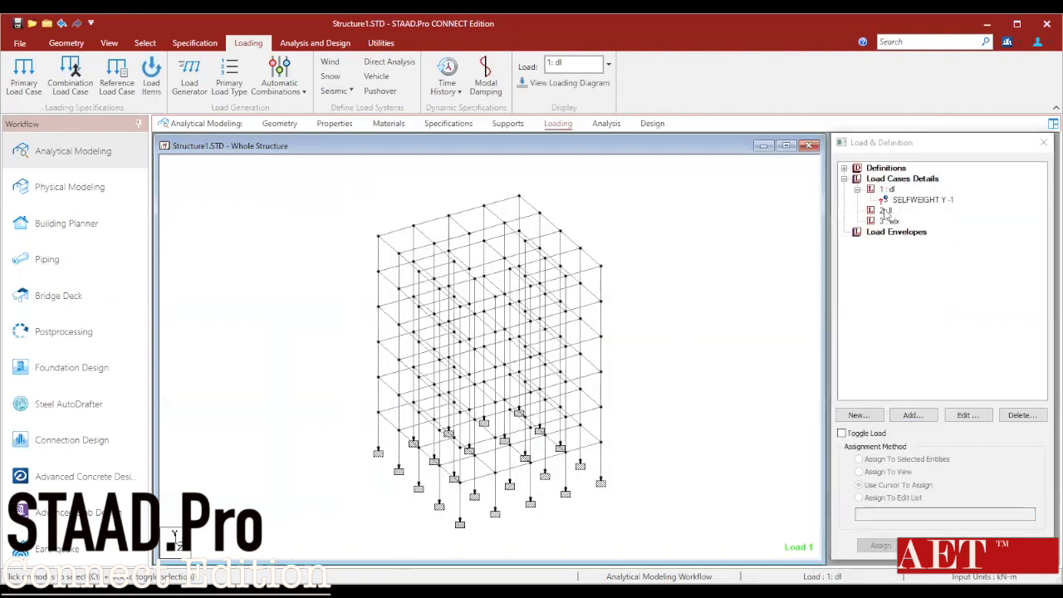
# - Add a uniform member force of -10 kN/m in the GY direction to the ll load case
pyautogui.click(914, 415)
pyautogui.click(316, 188)
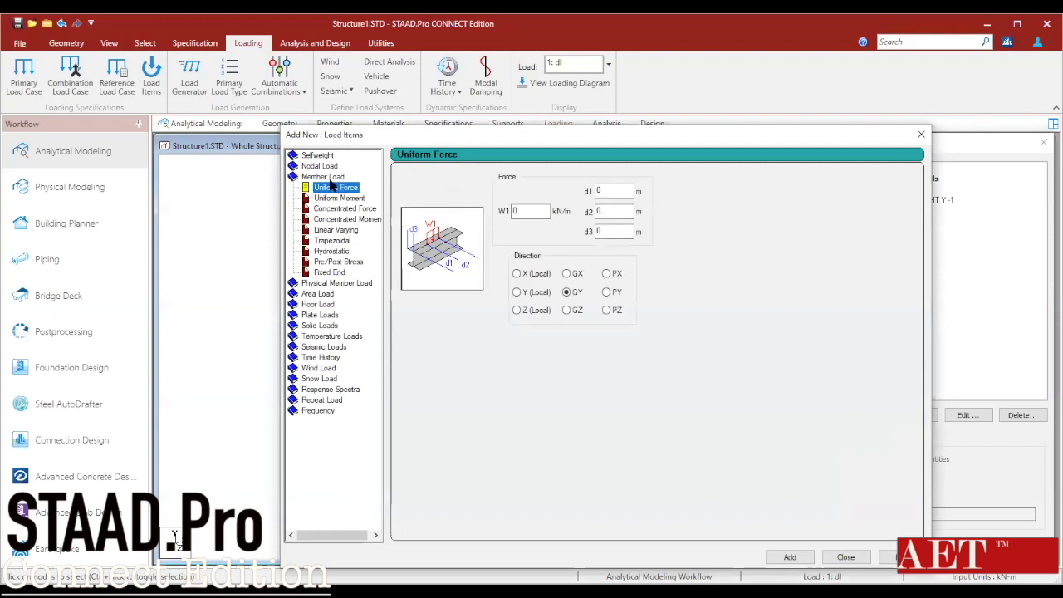
pyautogui.press('Tab')
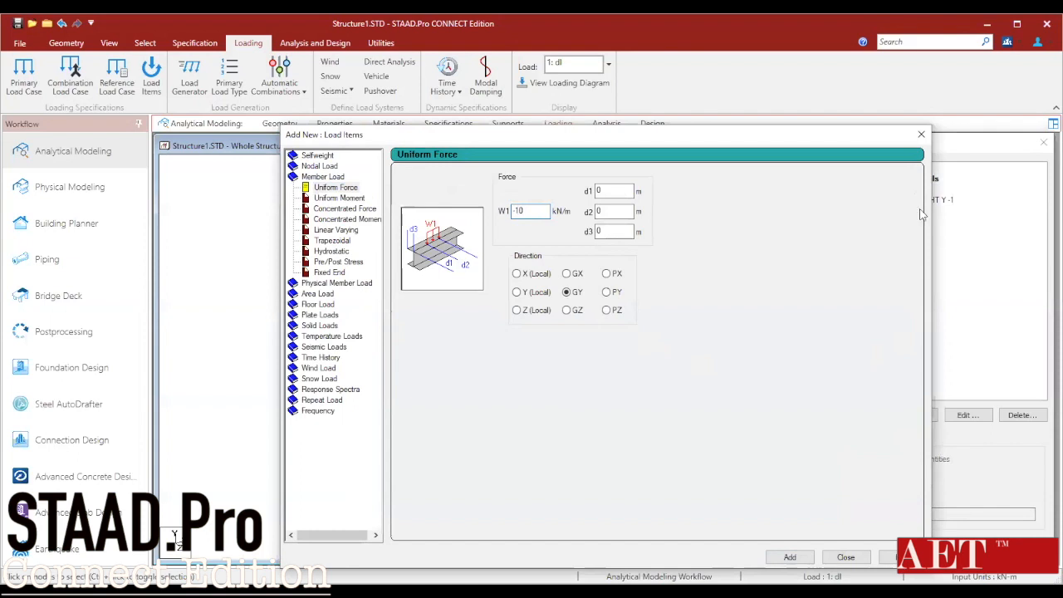
# - Assign the selfweight load to the entire structure in view
pyautogui.click(894, 201)
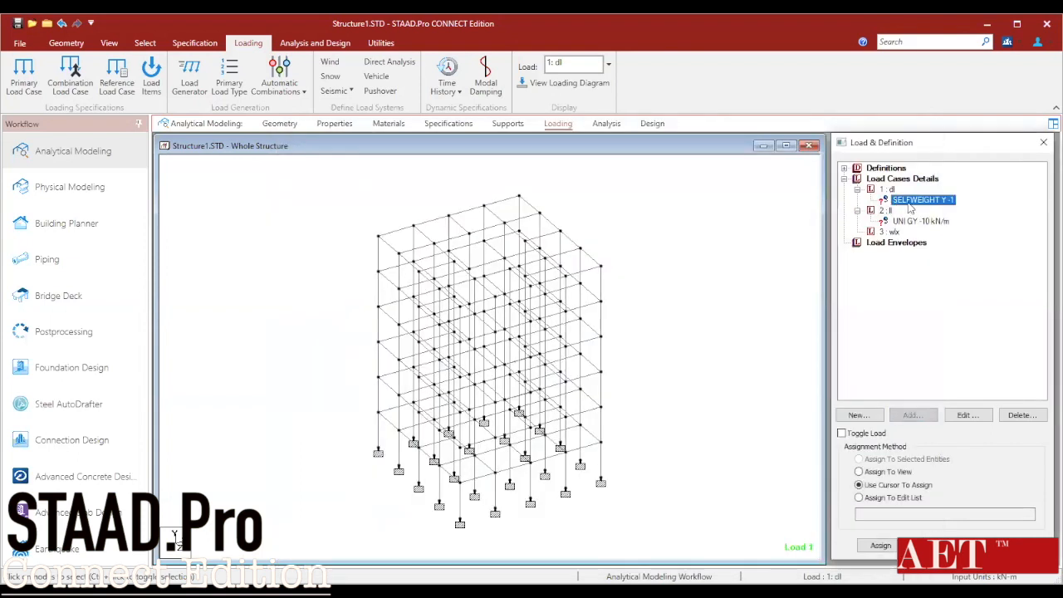
pyautogui.click(889, 472)
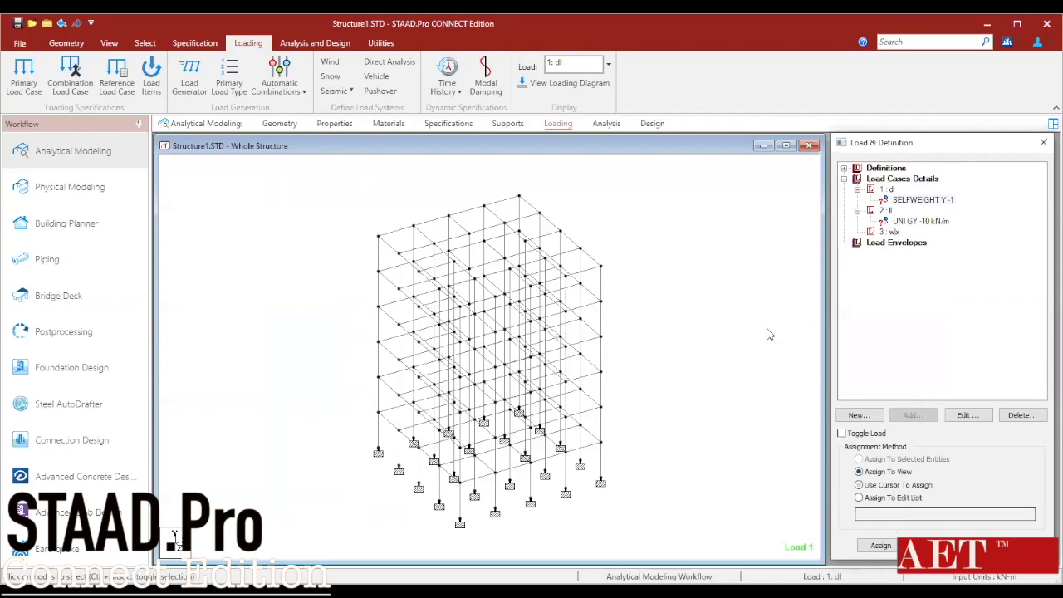
pyautogui.hotkey('ctrl', 'a')
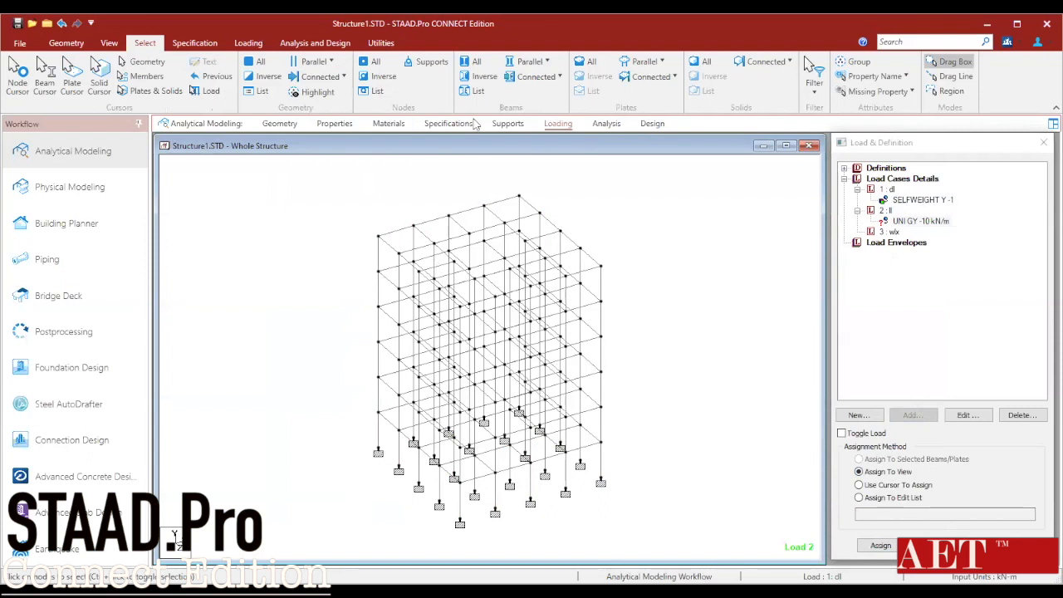
# - Assign the -10 kN/m uniform load to all horizontal floor beams of the frame
pyautogui.click(540, 61)
pyautogui.click(528, 87)
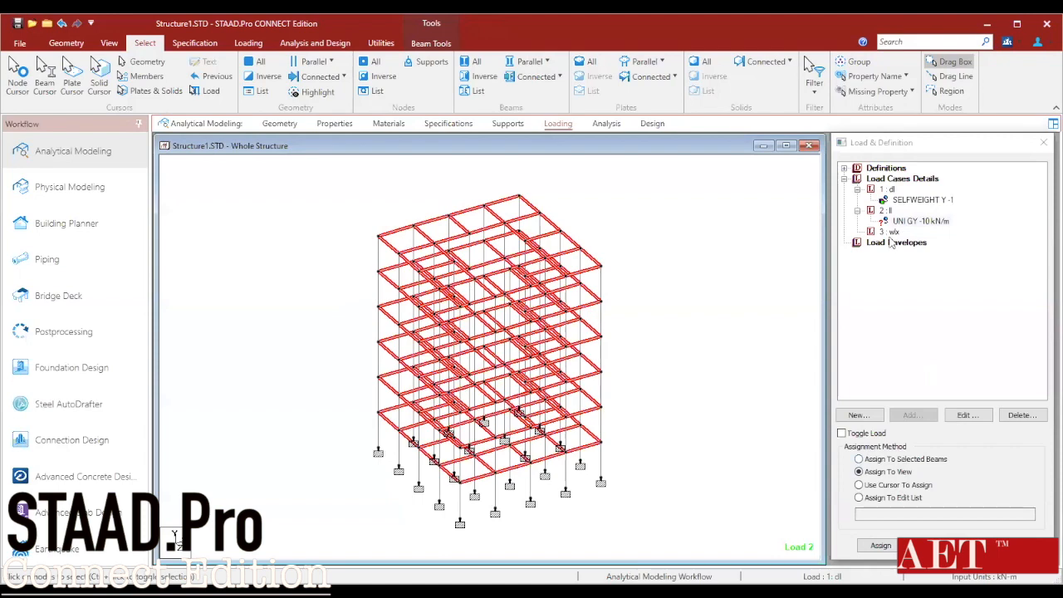
pyautogui.click(864, 216)
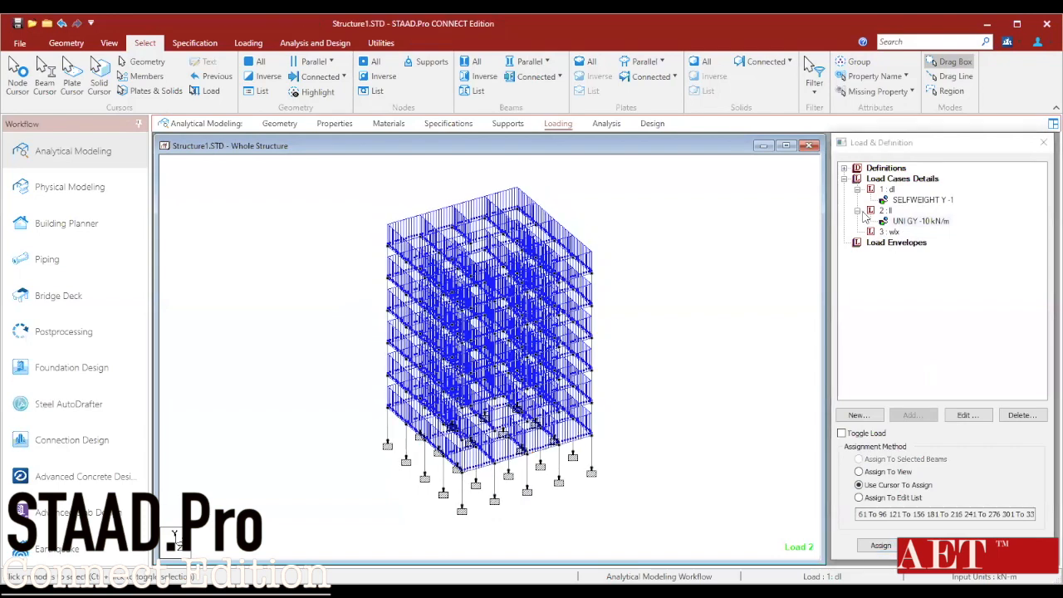
# - Add wind definition type 1 with the comment WIND 1
pyautogui.click(844, 168)
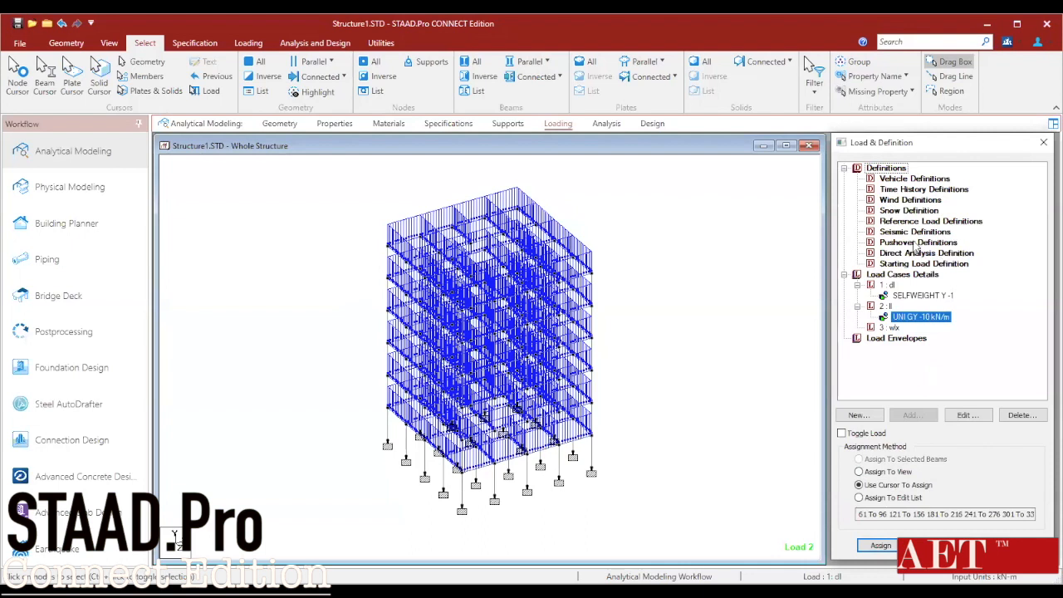
pyautogui.click(910, 200)
pyautogui.click(914, 421)
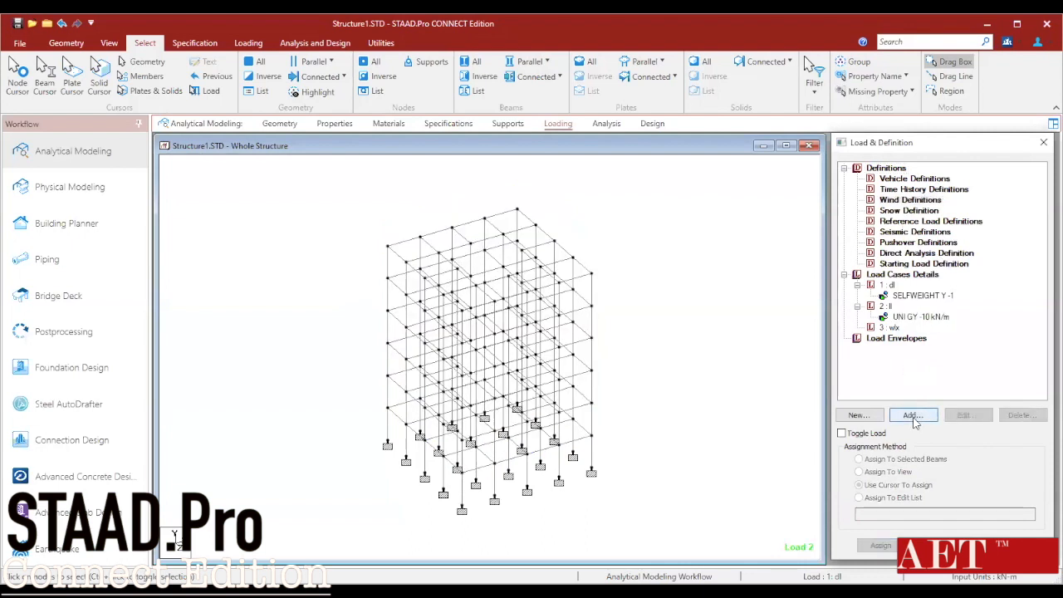
pyautogui.click(613, 446)
pyautogui.click(645, 447)
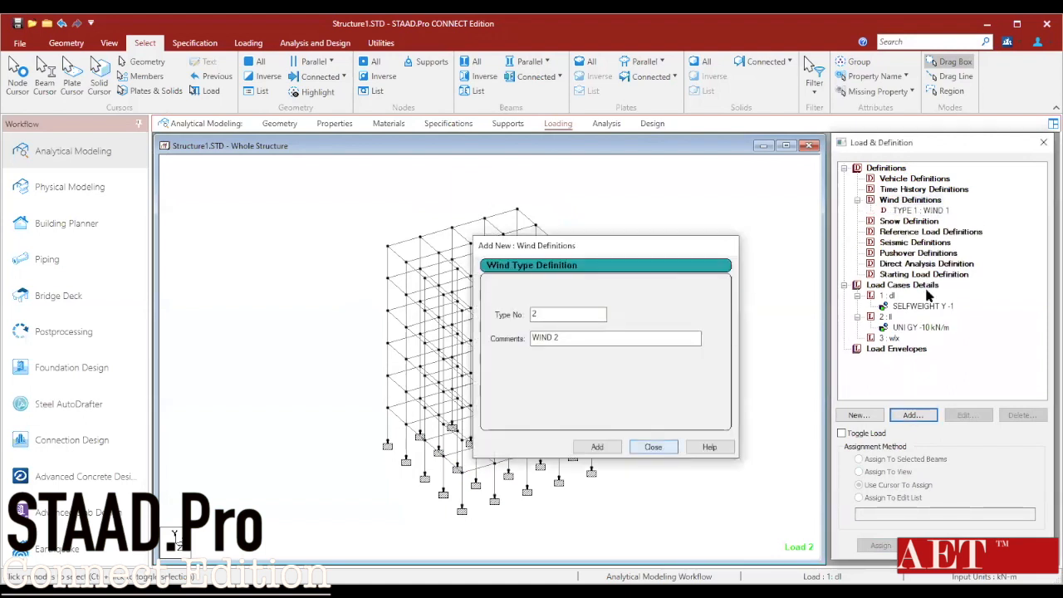
# - Set the ASCE-7 2010 common data for WIND 1 to Category II and a basic wind speed of 50 kmph, then apply it
pyautogui.click(937, 211)
pyautogui.click(921, 420)
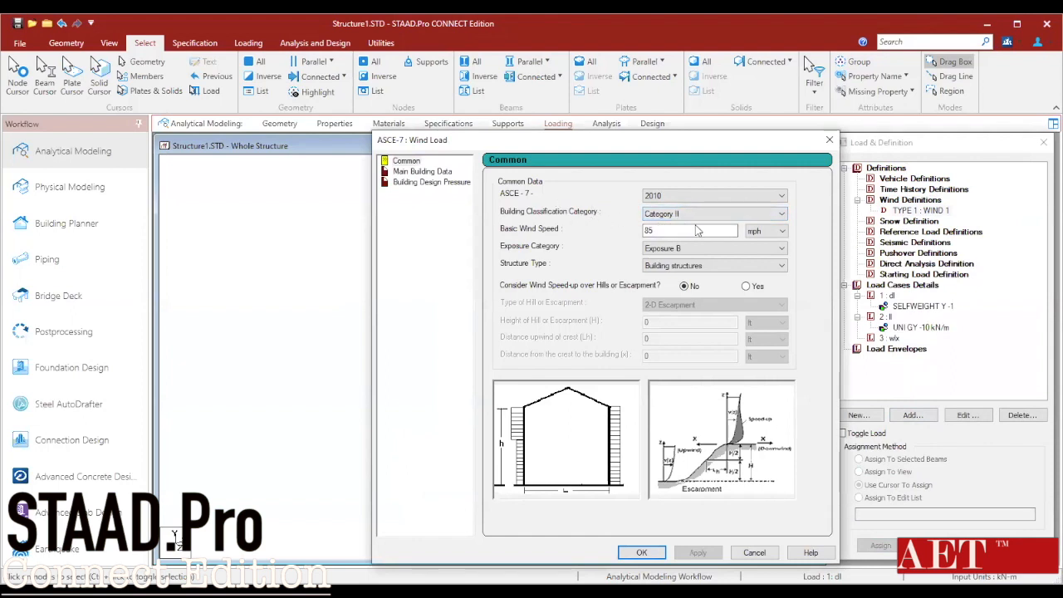
pyautogui.click(705, 215)
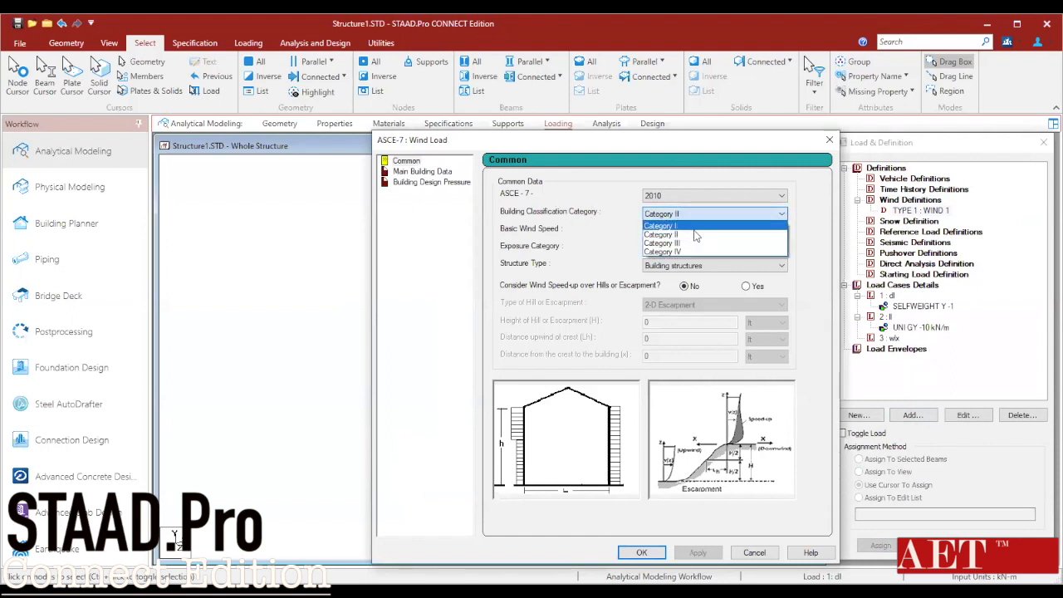
pyautogui.click(661, 235)
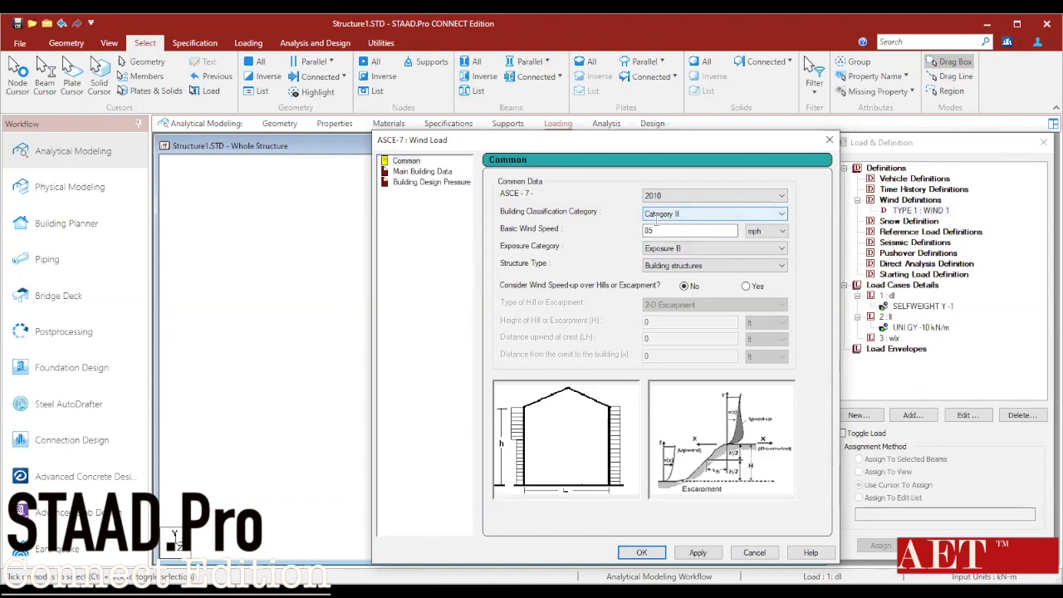
pyautogui.click(765, 231)
pyautogui.click(760, 245)
pyautogui.doubleClick(674, 232)
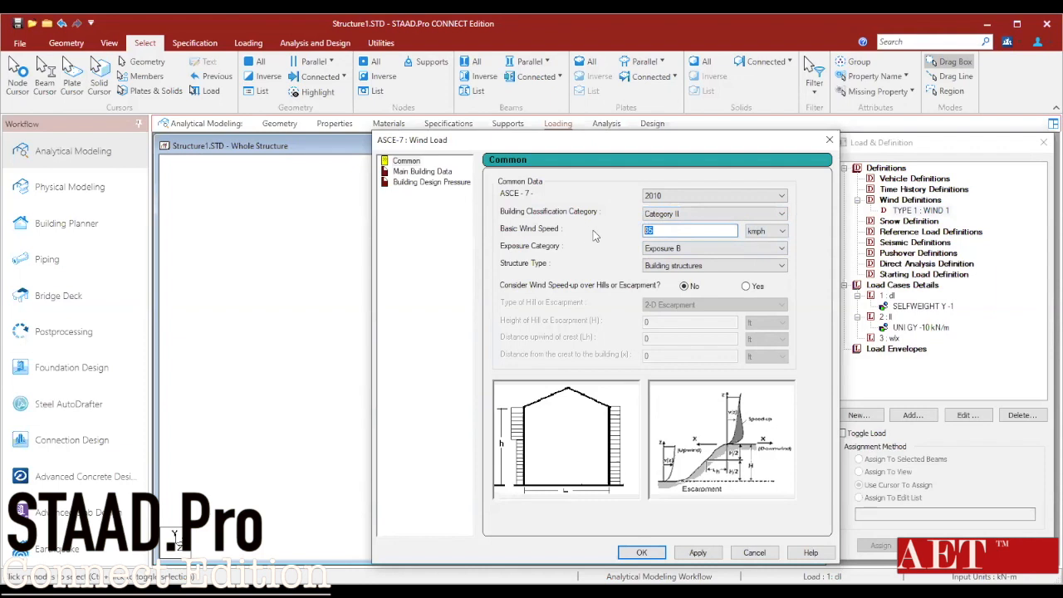
pyautogui.write('50')
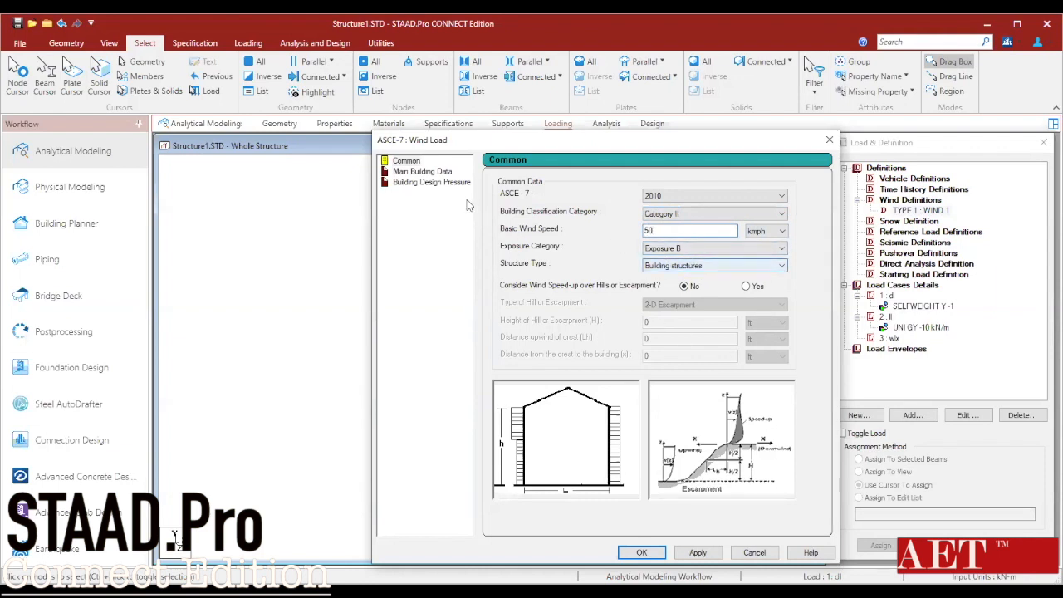
pyautogui.click(431, 172)
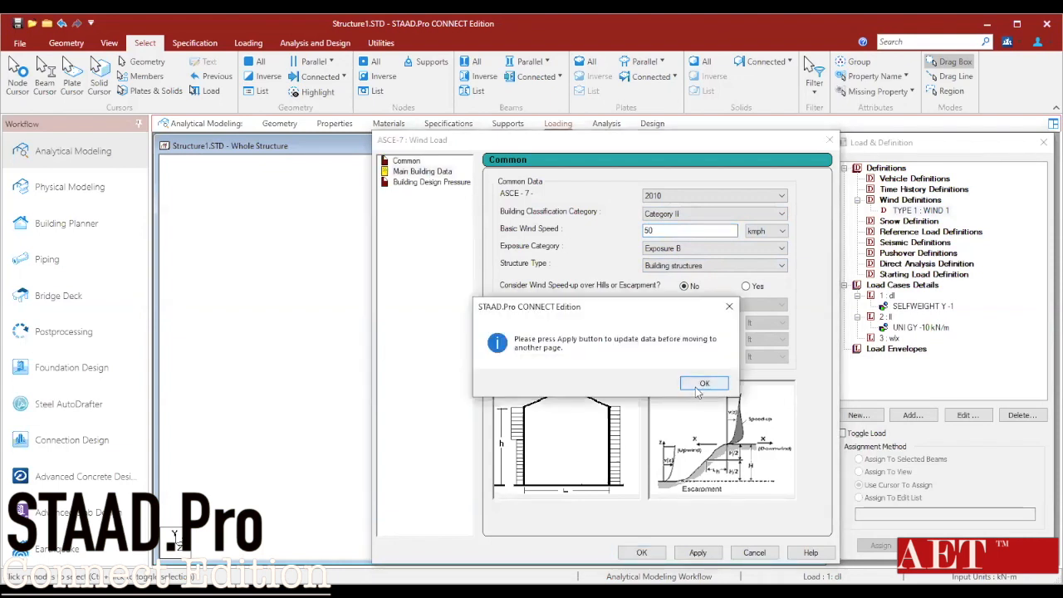
pyautogui.click(700, 386)
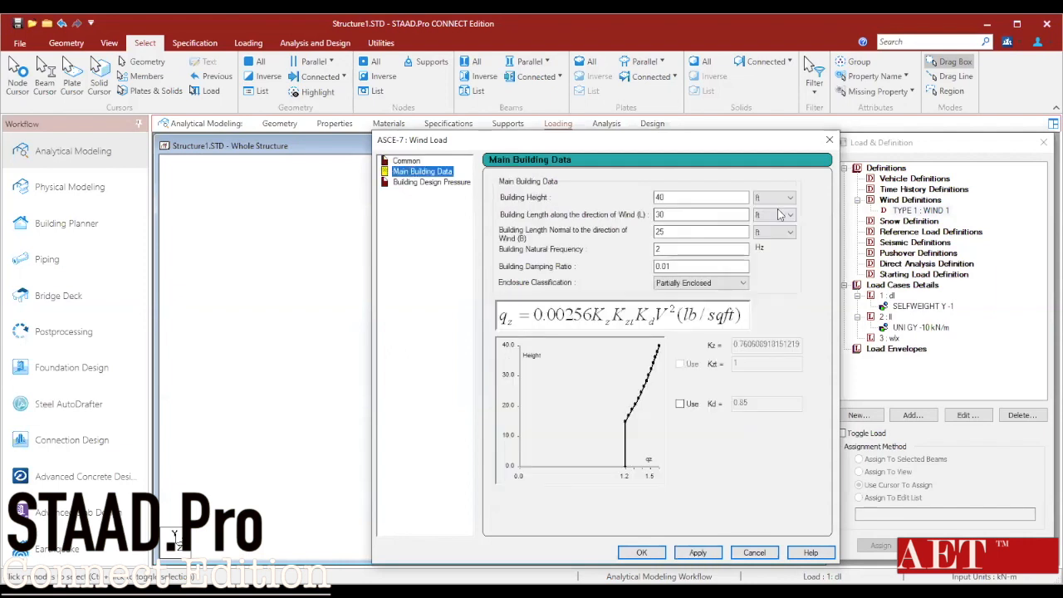
# - Set the units of the building height and both building lengths to metres in the main building data
pyautogui.click(788, 197)
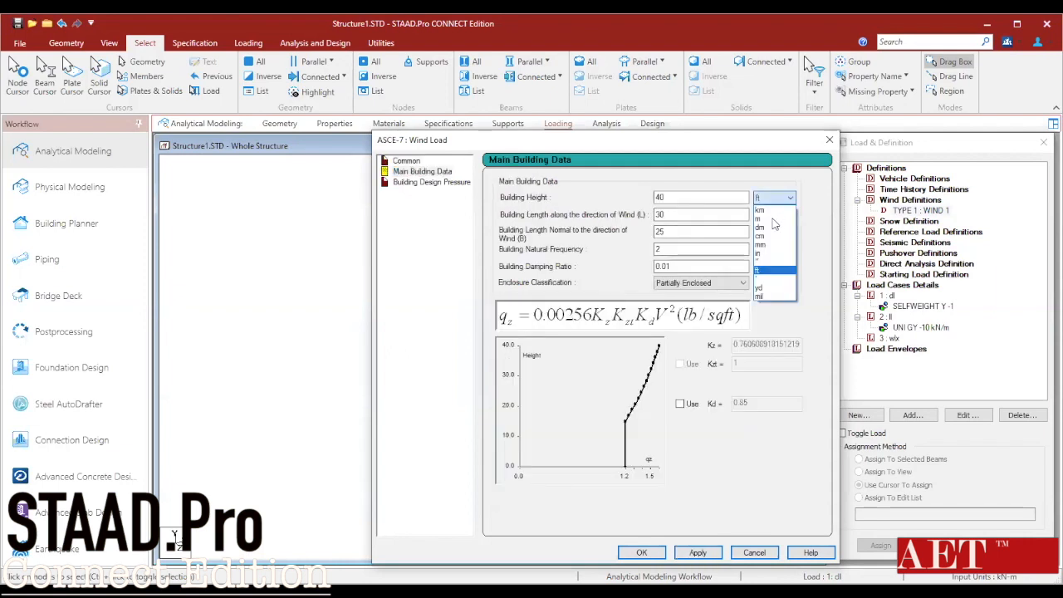
pyautogui.click(773, 219)
pyautogui.click(781, 220)
pyautogui.click(779, 234)
pyautogui.click(772, 236)
pyautogui.click(767, 254)
# - Set the building height to 18 m, both building lengths to 12 m and the damping ratio to 0.05, and accept the ASCE-7 data
pyautogui.moveTo(671, 198); pyautogui.dragTo(619, 199)
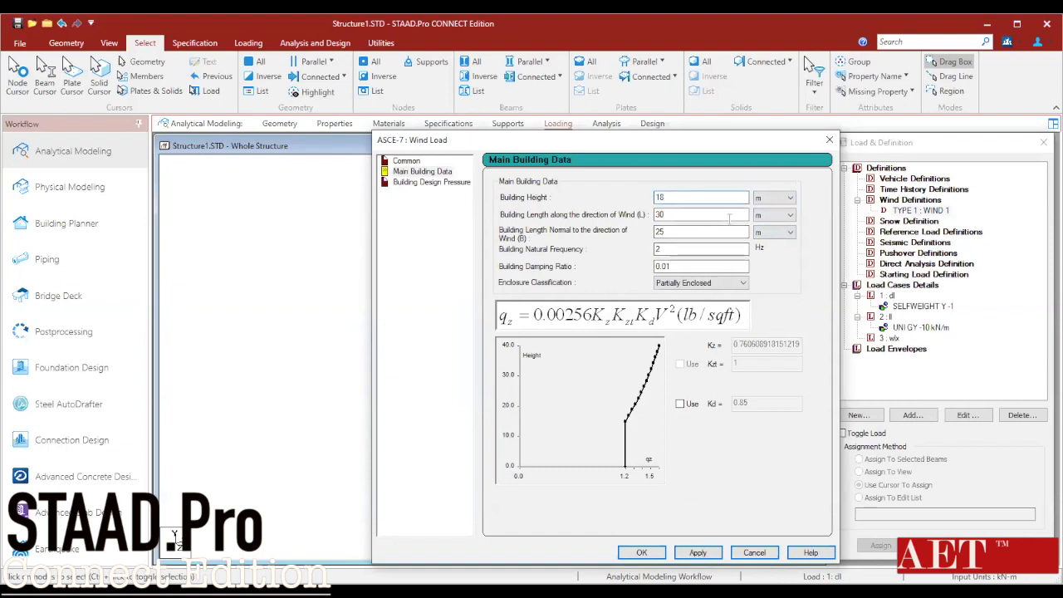
pyautogui.moveTo(729, 217); pyautogui.dragTo(638, 216)
pyautogui.write('12')
pyautogui.press('Tab')
pyautogui.write('12')
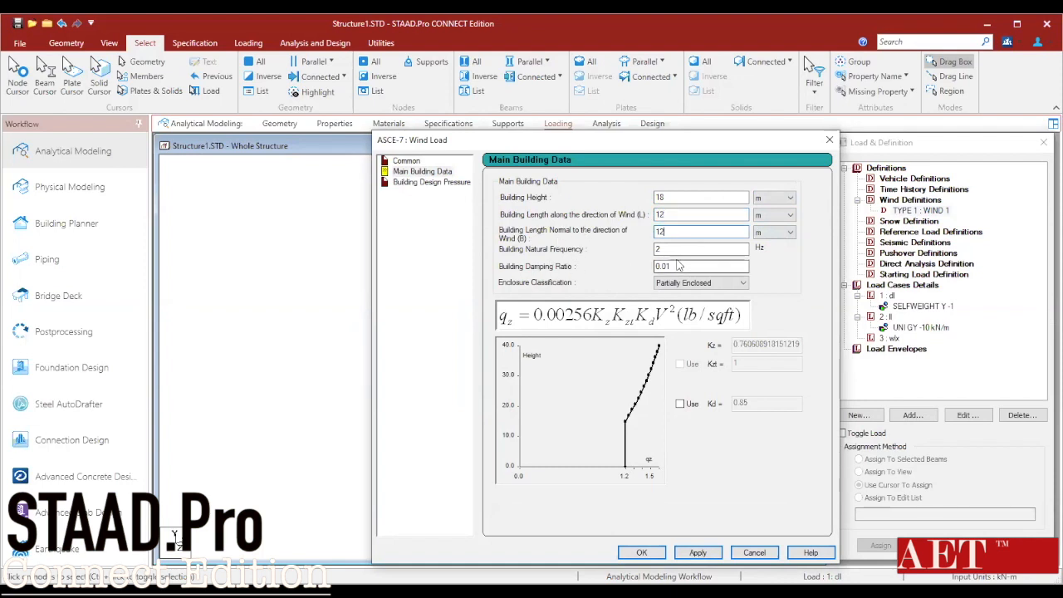
pyautogui.press('Tab')
pyautogui.press('Tab')
pyautogui.write('0')
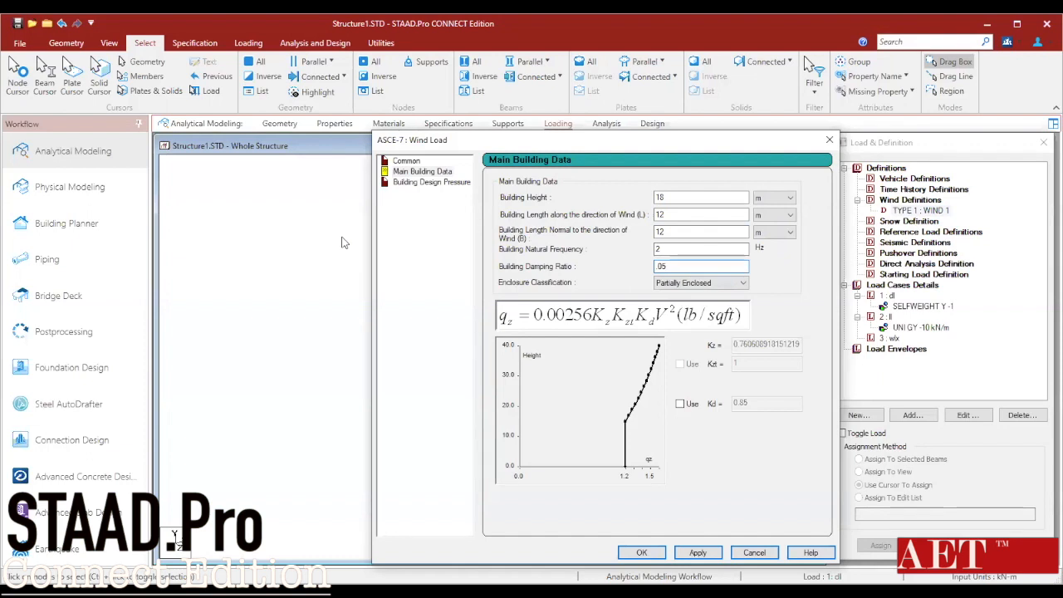
pyautogui.click(649, 557)
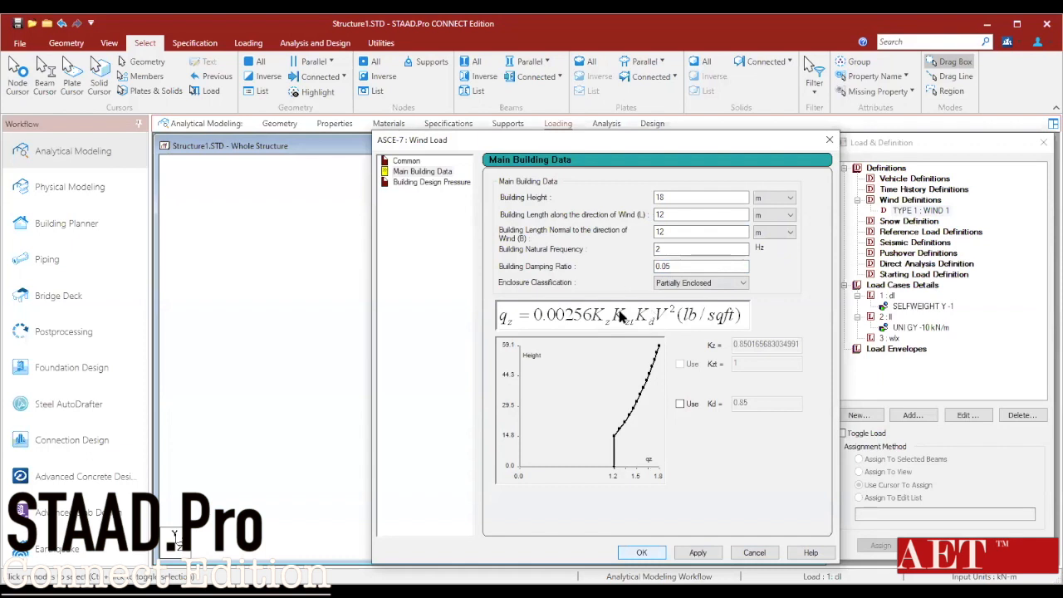
pyautogui.press('Return')
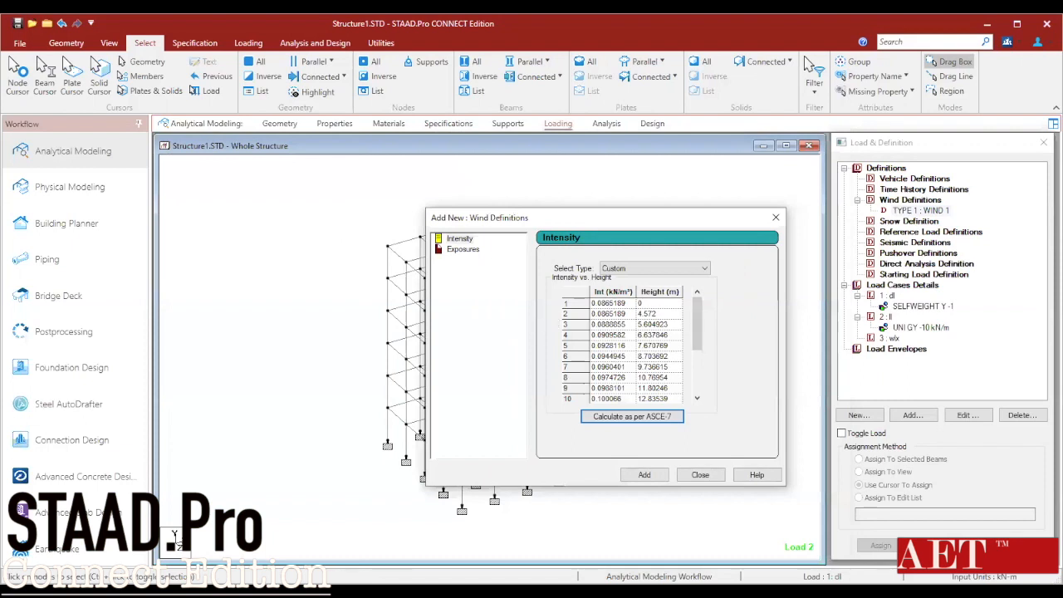
# - Add the calculated ASCE-7 intensity profile and an exposure factor of 1 to WIND 1
pyautogui.click(643, 474)
pyautogui.click(538, 434)
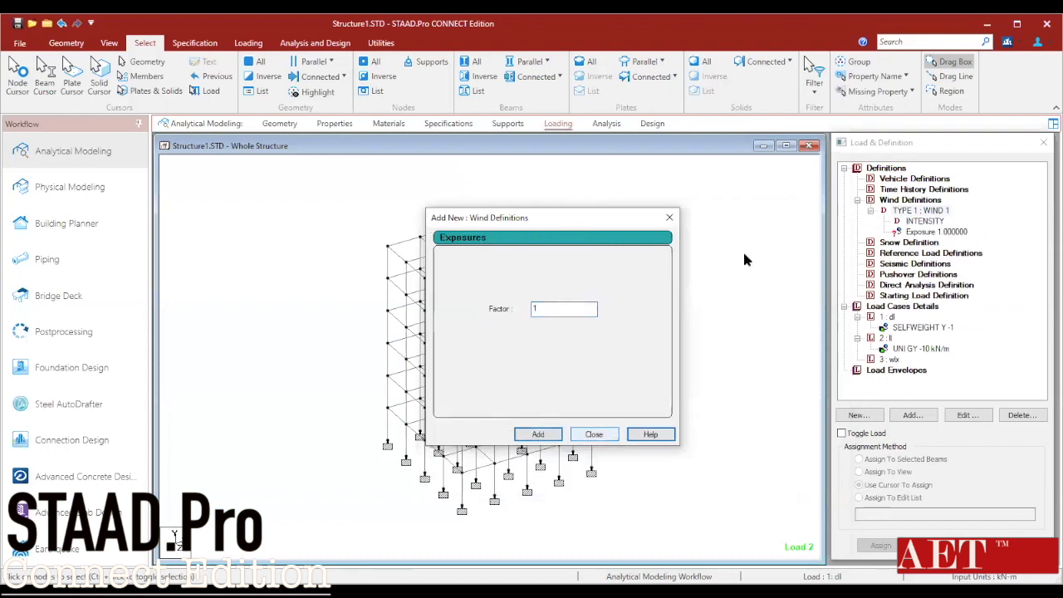
pyautogui.press('Escape')
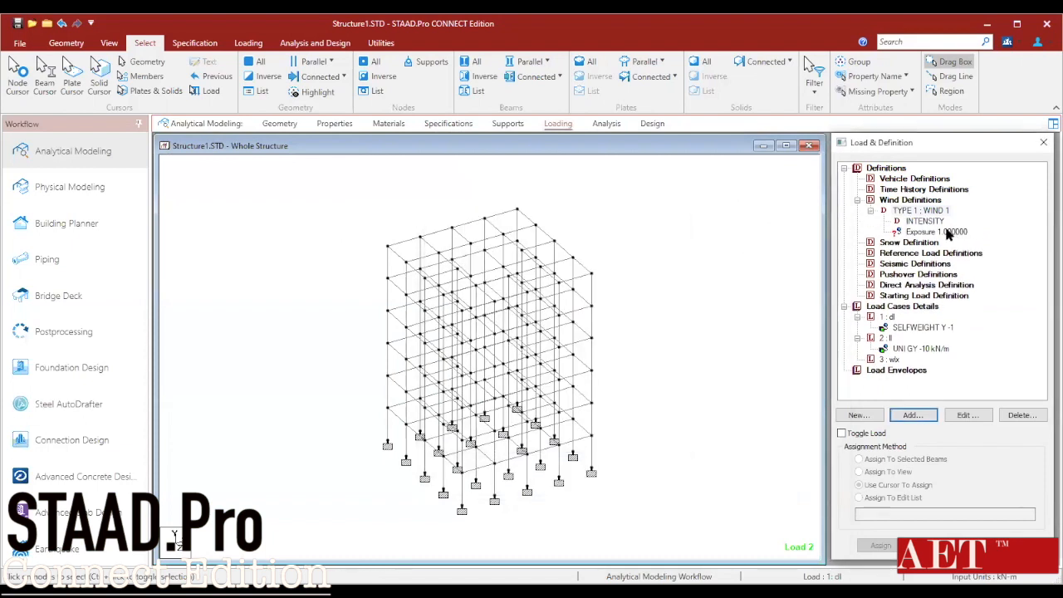
# - Assign the wind exposure factor of 1 to all nodes of the structure in view
pyautogui.click(936, 232)
pyautogui.click(896, 471)
pyautogui.click(881, 546)
pyautogui.click(969, 382)
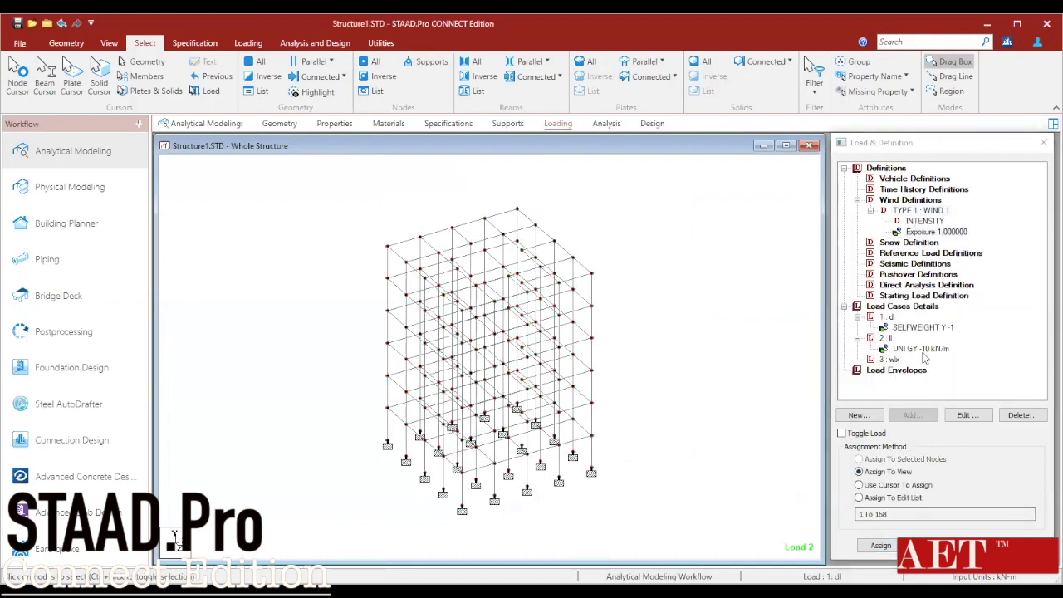
# - Add a type 1 wind load on the X windward face to the wlx case, with factor 1 and a Y range of 0 to 18 m
pyautogui.click(894, 362)
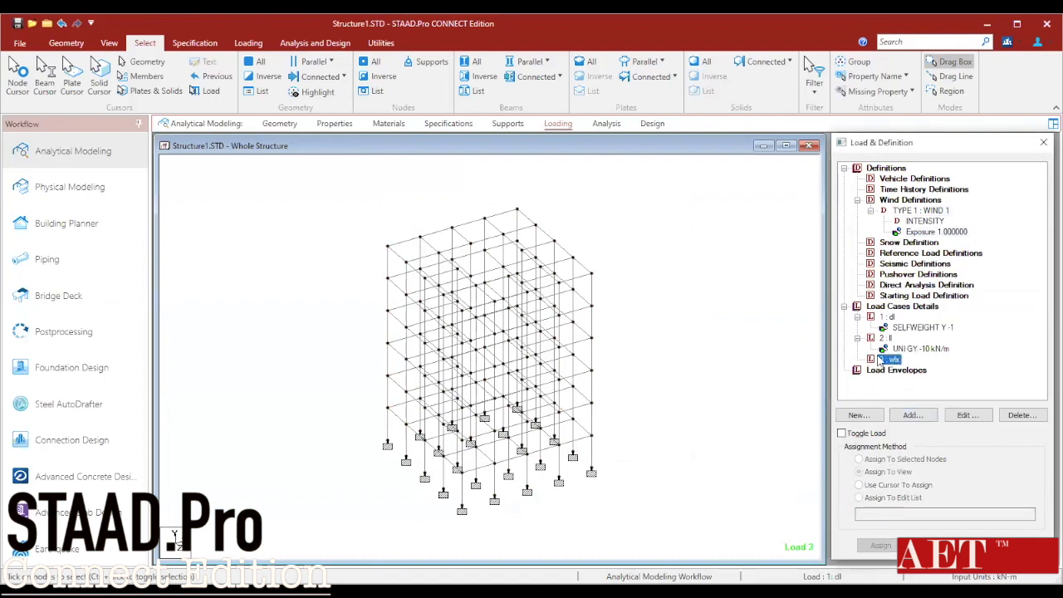
pyautogui.click(917, 418)
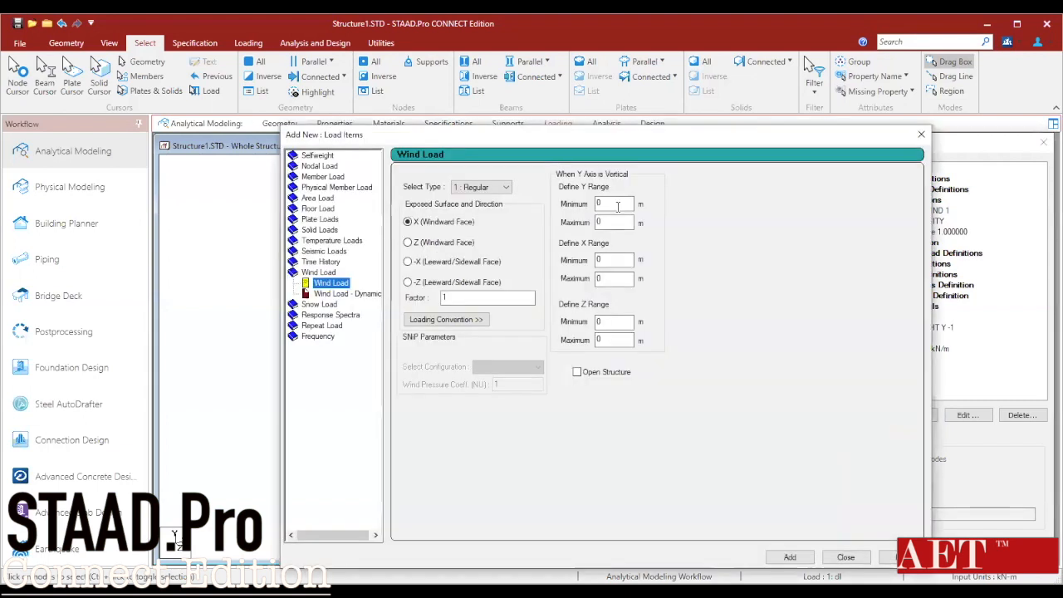
pyautogui.click(598, 203)
pyautogui.press('Tab')
pyautogui.write('18')
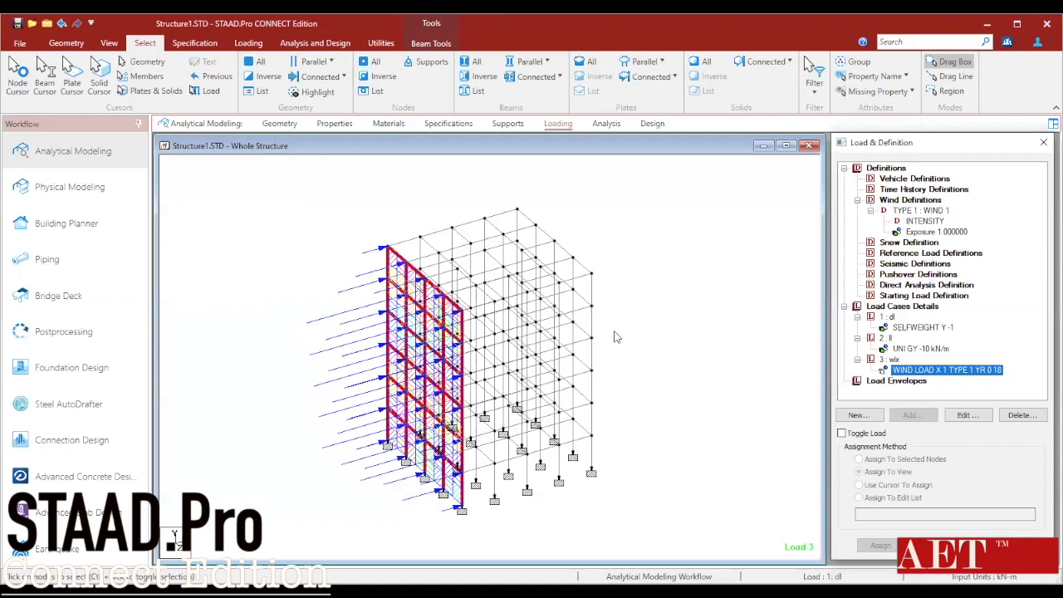
# - Add a Perform Analysis command with the No Print option and run the analysis
pyautogui.click(614, 127)
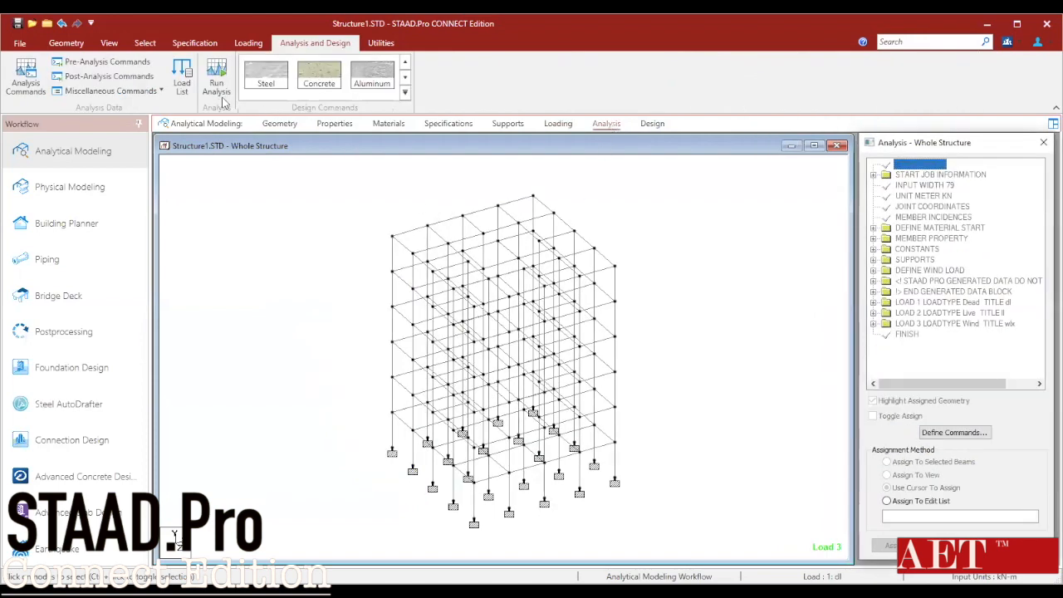
pyautogui.click(32, 90)
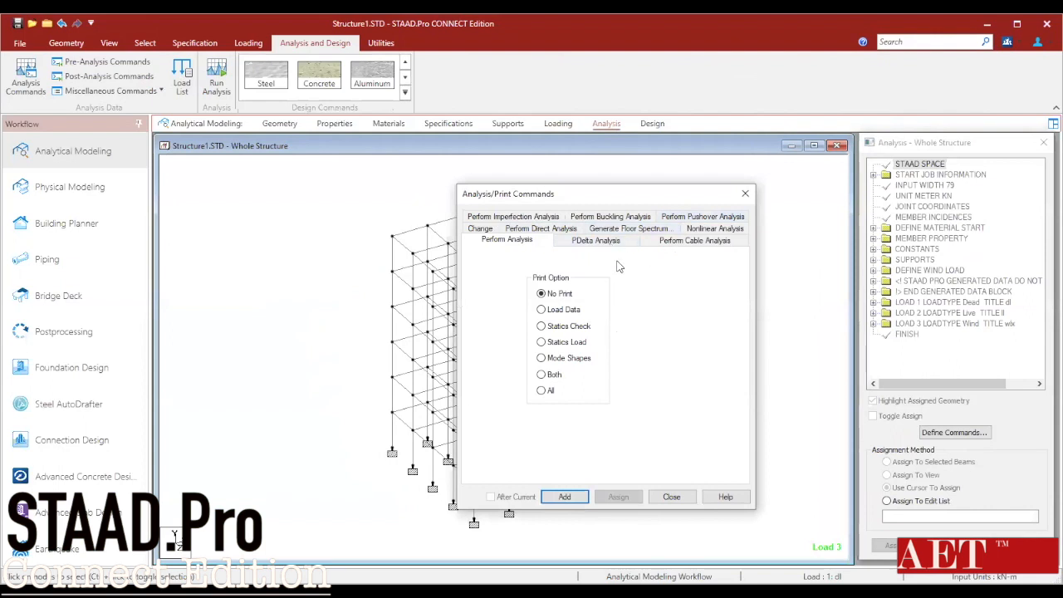
pyautogui.click(568, 496)
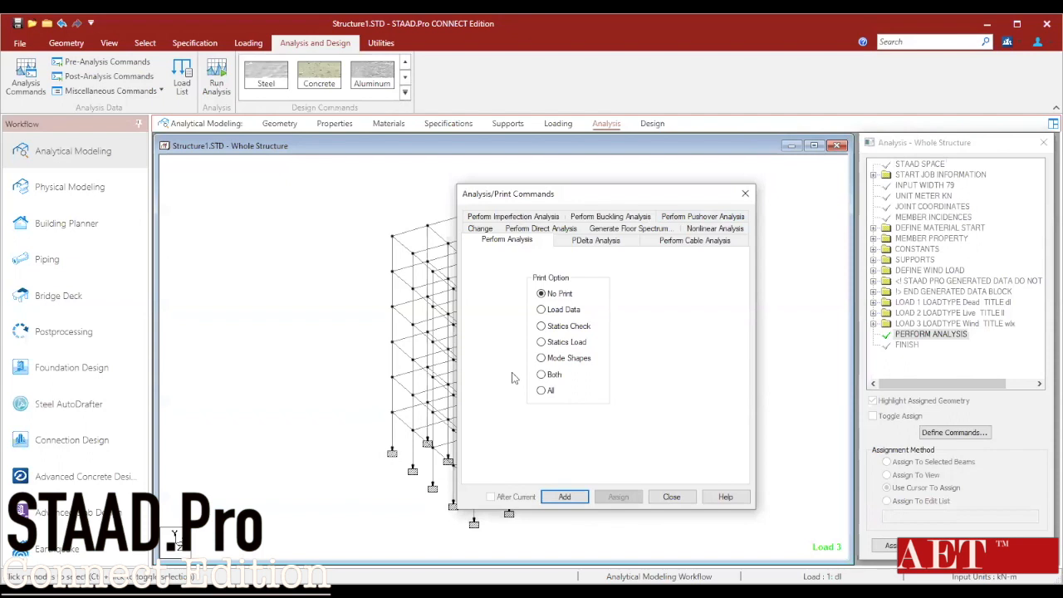
pyautogui.click(671, 496)
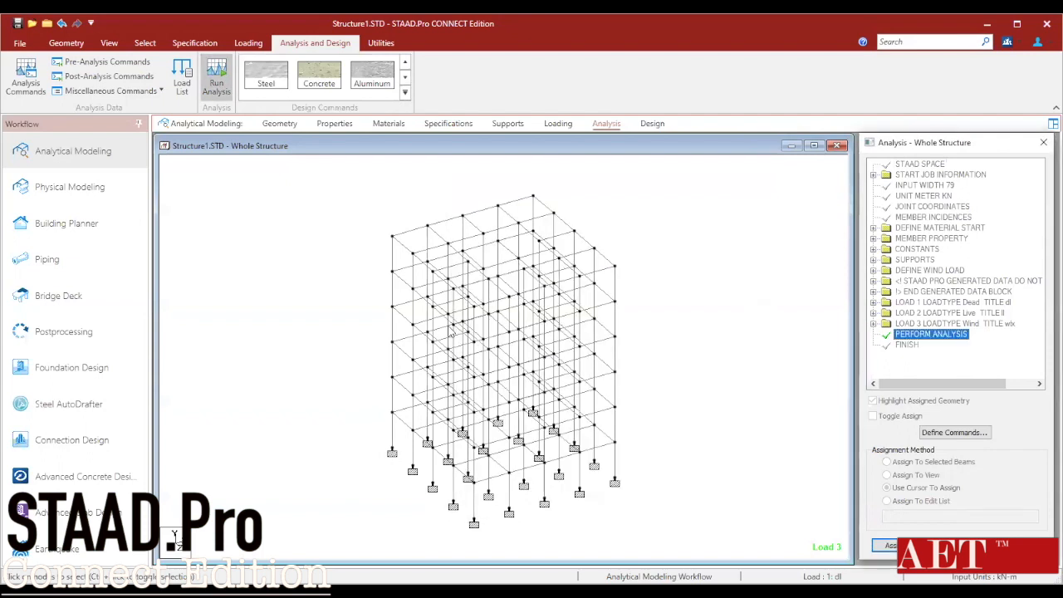
pyautogui.click(216, 77)
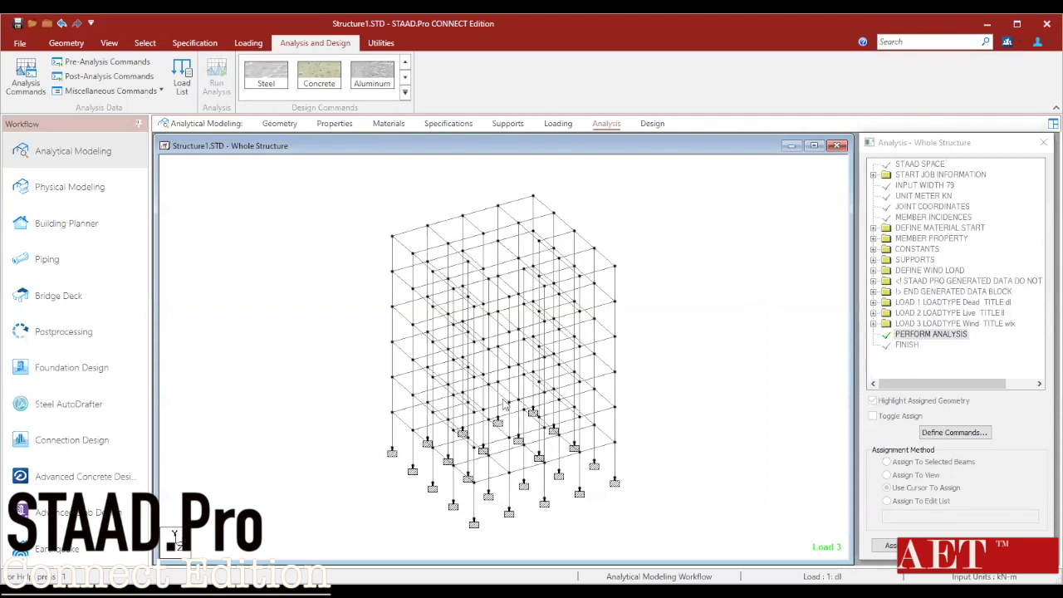
# - Examine the frame's exaggerated displacement under the wlx load case in postprocessing and animate its deflection
pyautogui.click(83, 333)
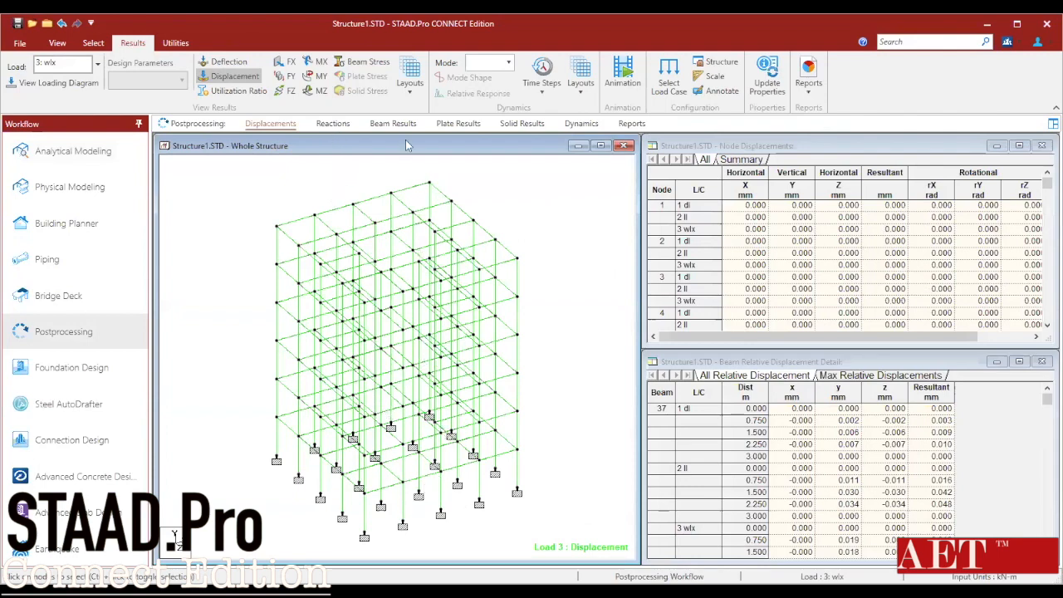
pyautogui.click(332, 122)
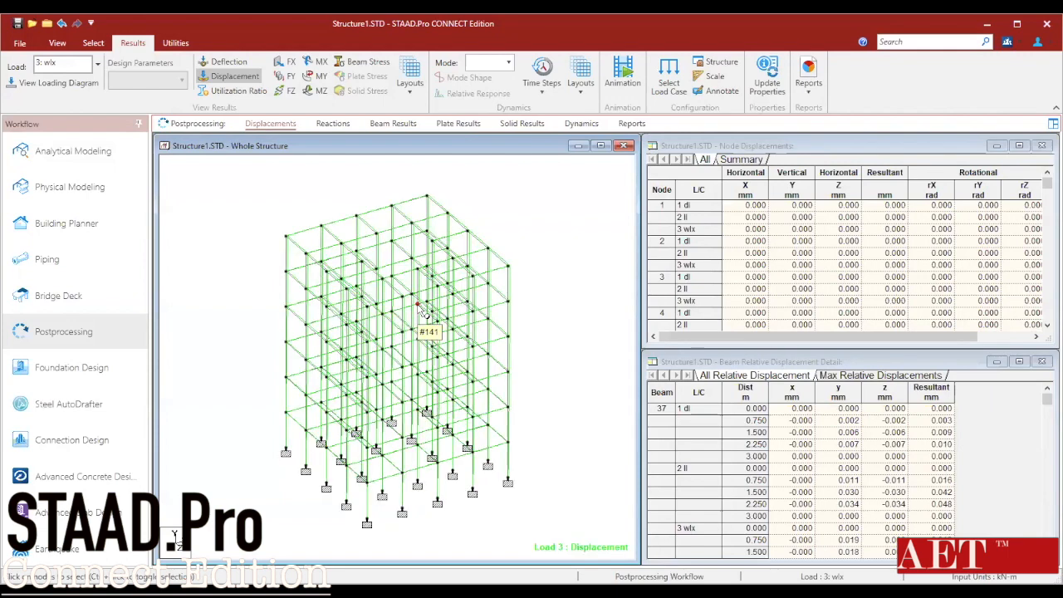
pyautogui.keyDown('ctrl'); pyautogui.scroll(3, 424, 312); pyautogui.keyUp('ctrl')
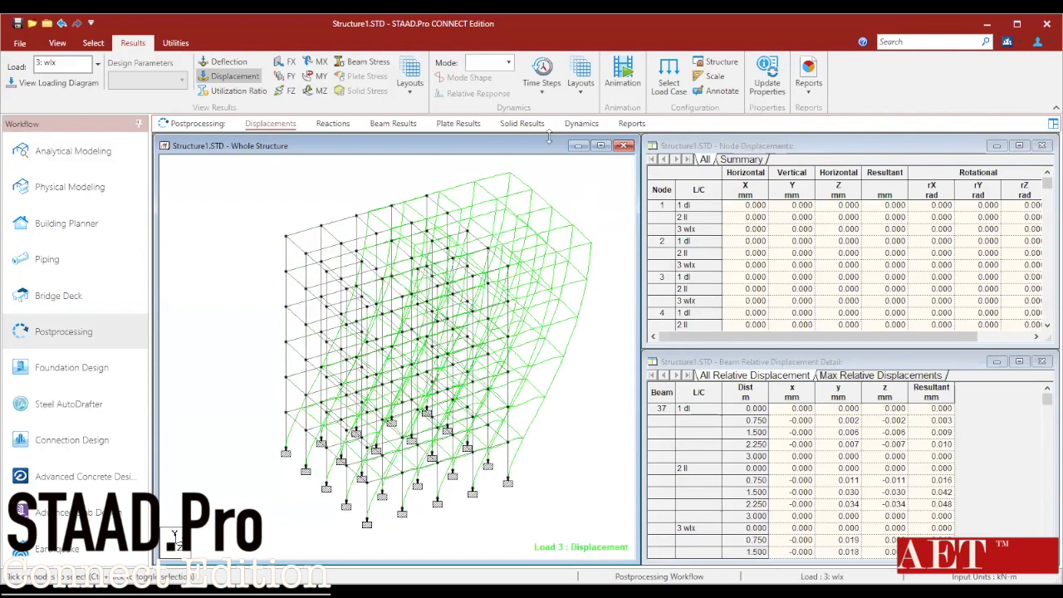
pyautogui.click(628, 84)
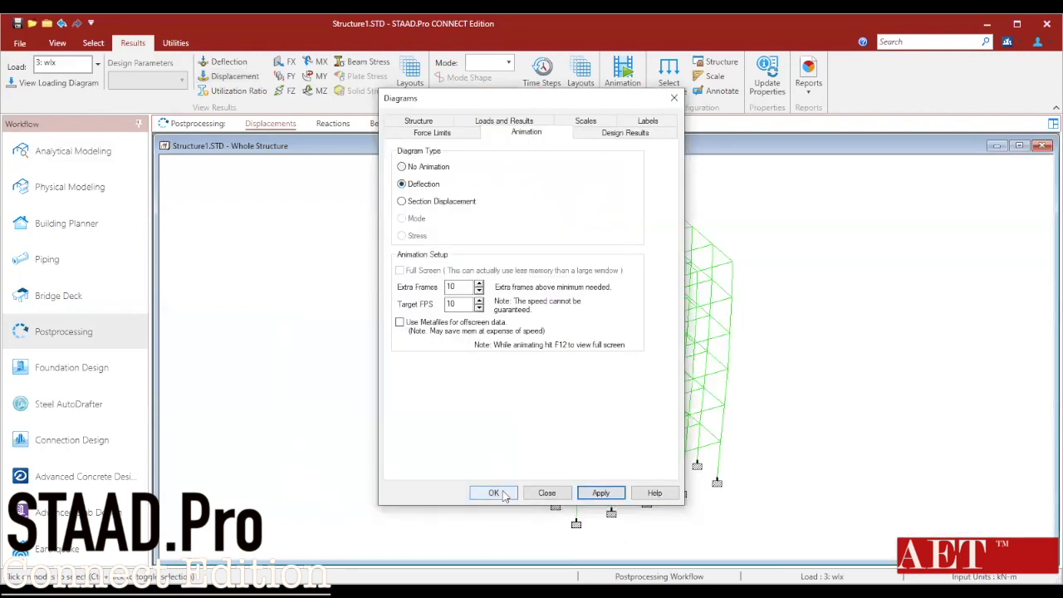
pyautogui.click(495, 493)
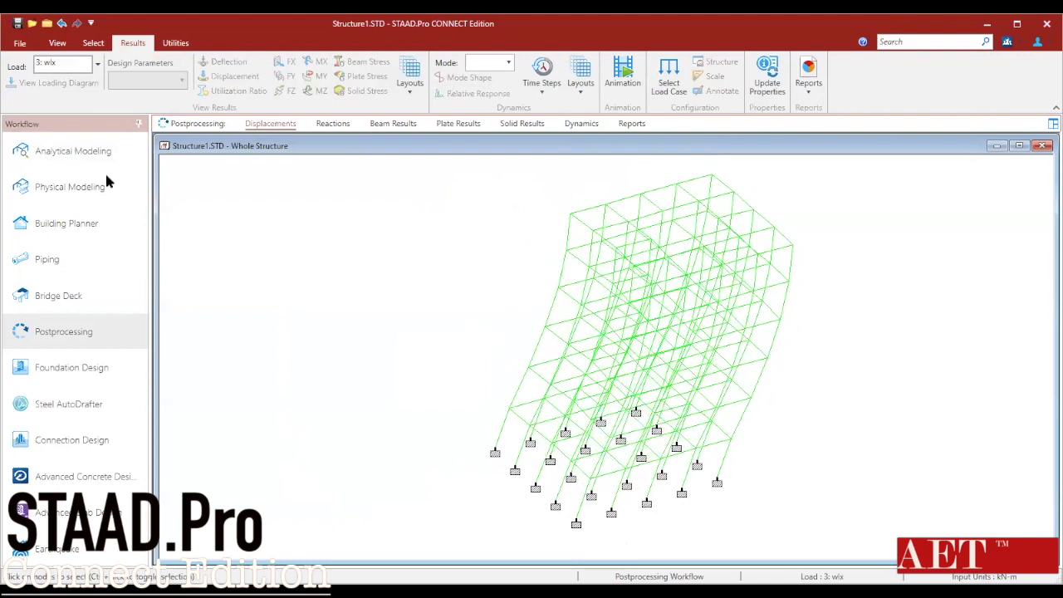
# - Return to analytical modeling, close Structure1 and create a new metric analytical model named Structure2
pyautogui.click(70, 157)
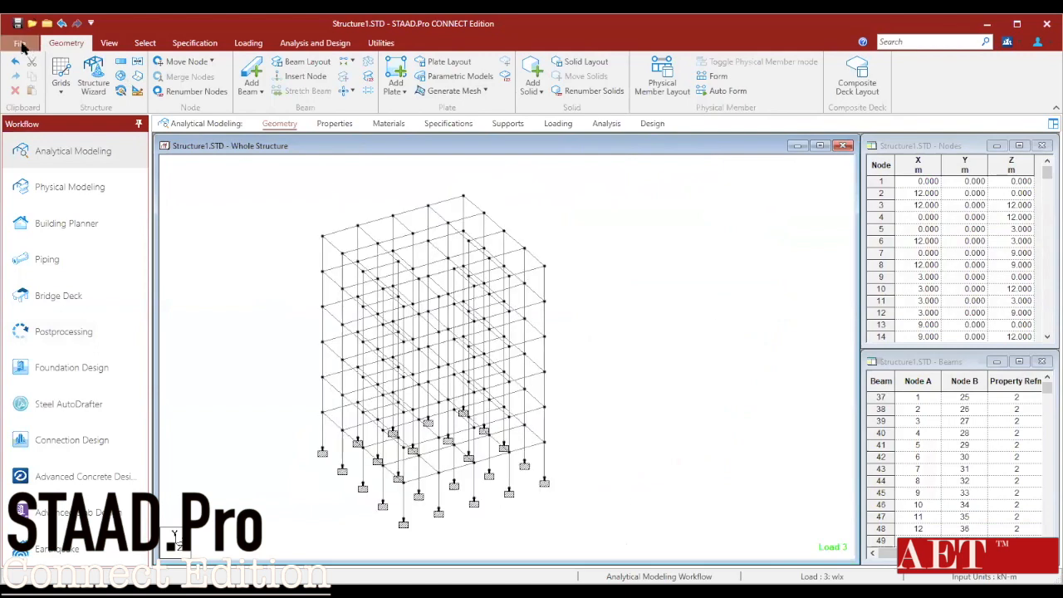
pyautogui.click(20, 43)
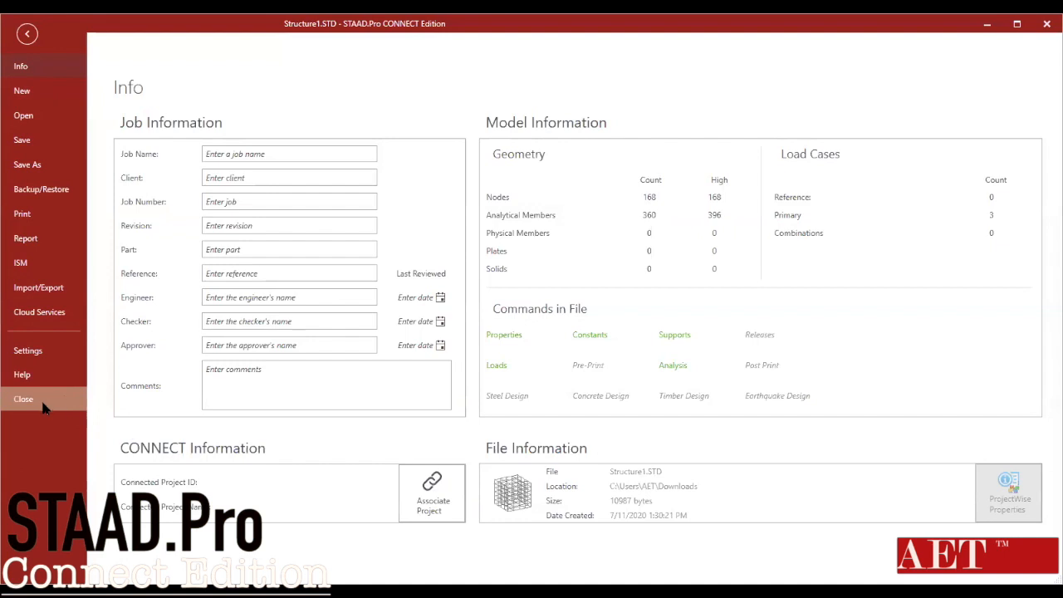
pyautogui.click(25, 399)
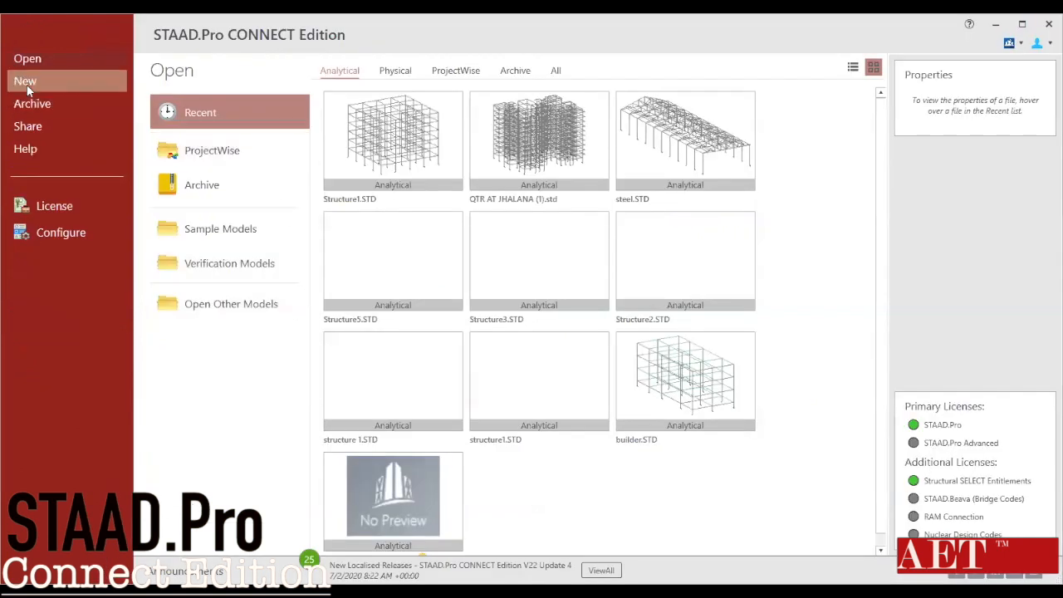
pyautogui.click(58, 81)
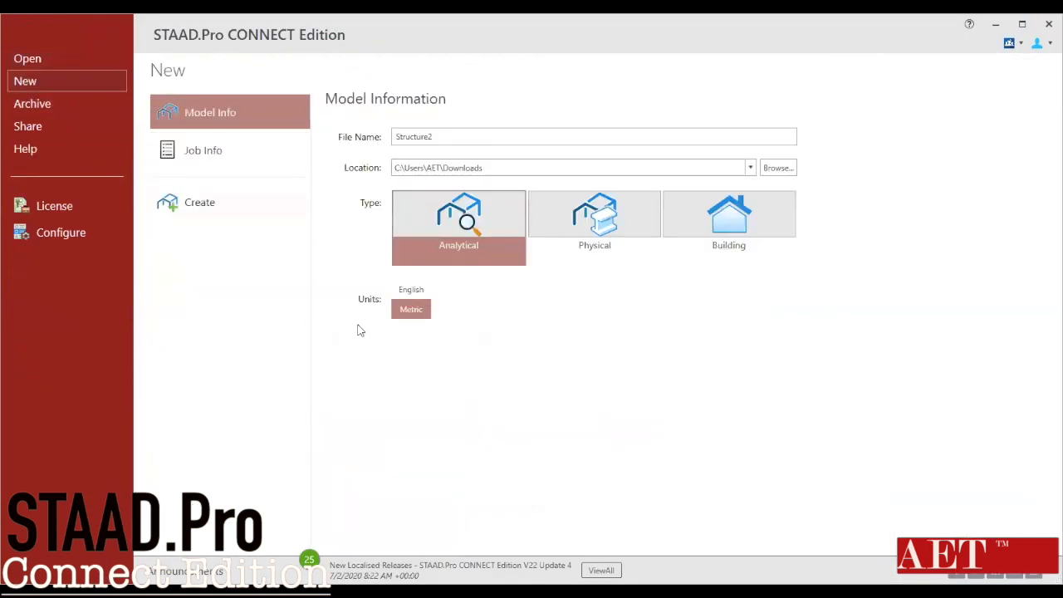
pyautogui.click(207, 204)
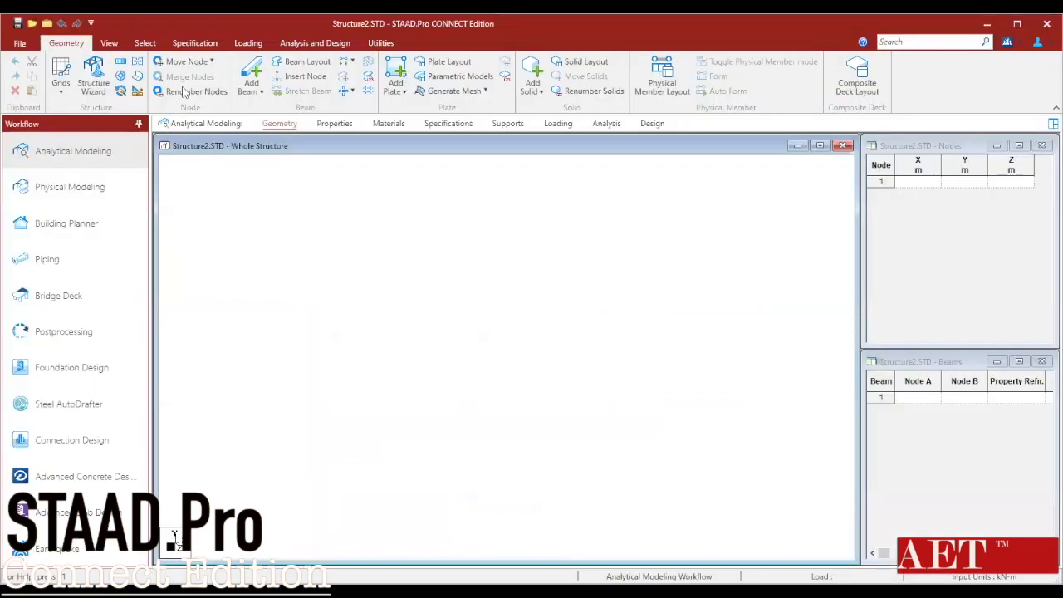
# - Draw a gable frame outline on the beam grid through (0,0), (0,7), (5,10), (10,7) and (10,0) m
pyautogui.click(60, 94)
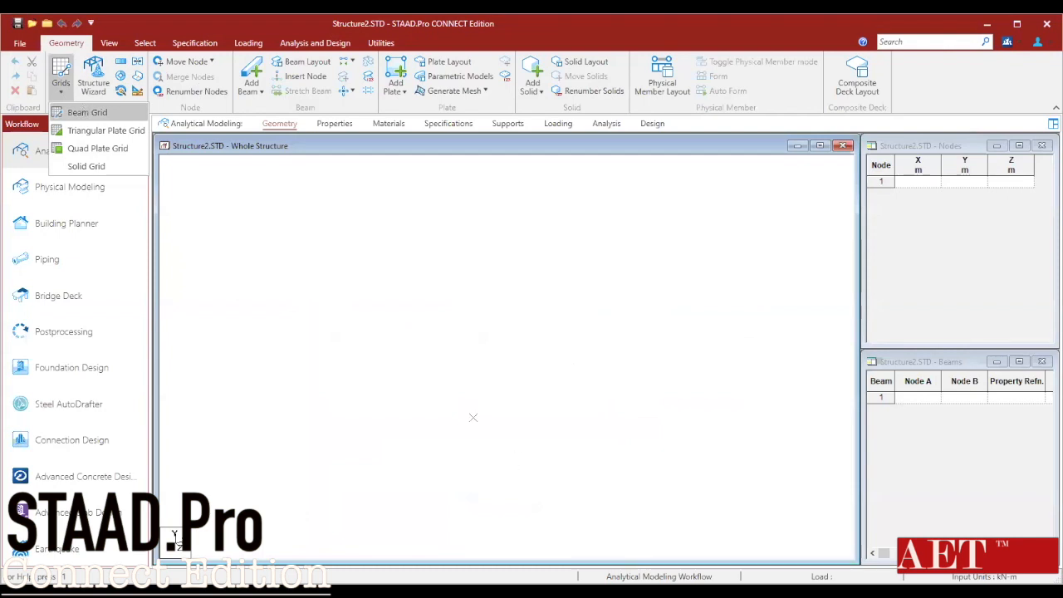
pyautogui.click(85, 111)
pyautogui.click(375, 456)
pyautogui.click(366, 311)
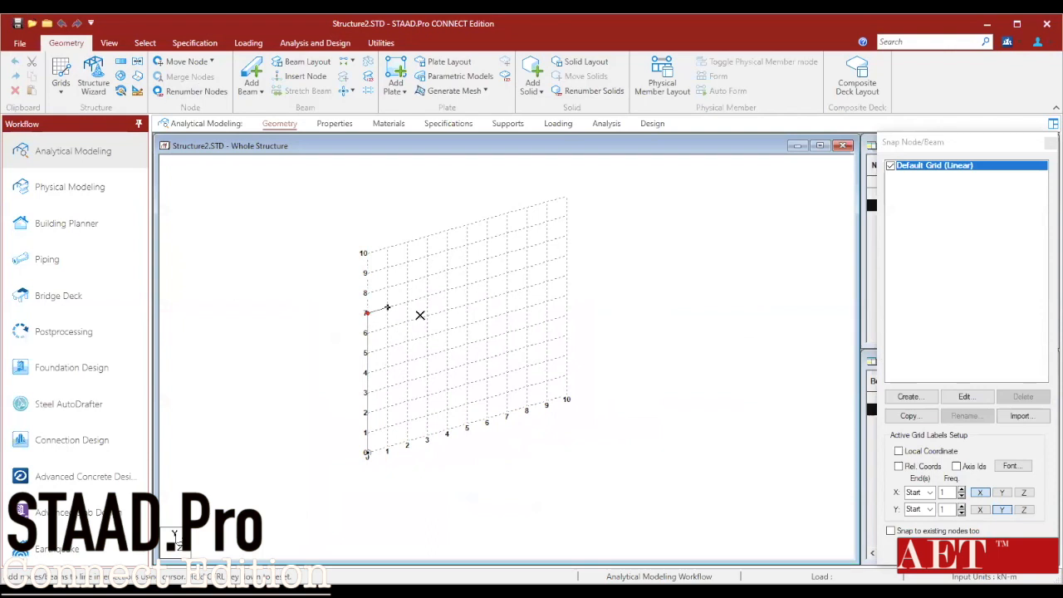
pyautogui.click(468, 225)
pyautogui.click(566, 255)
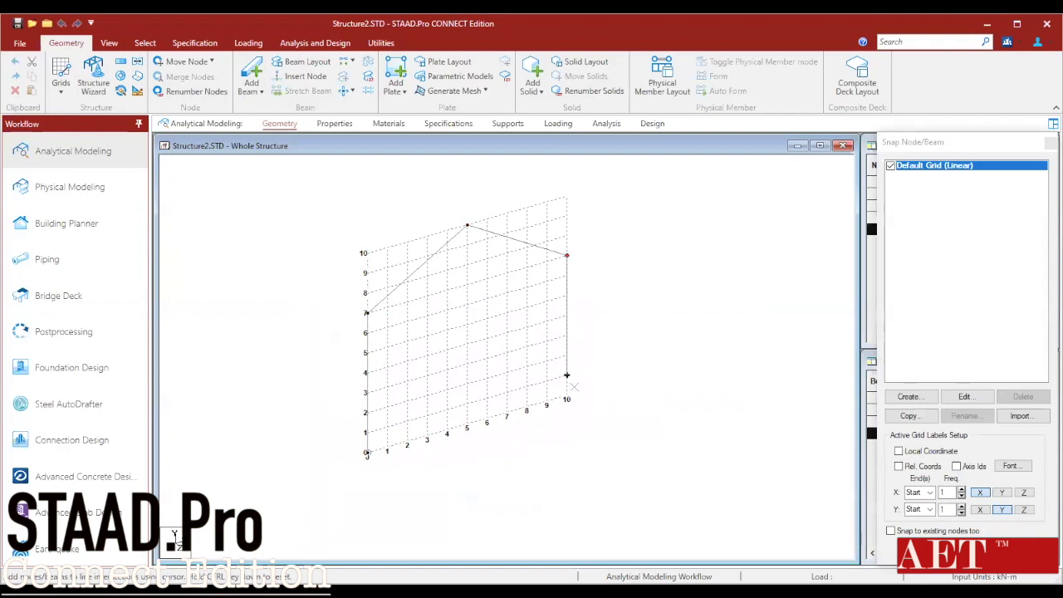
pyautogui.click(568, 395)
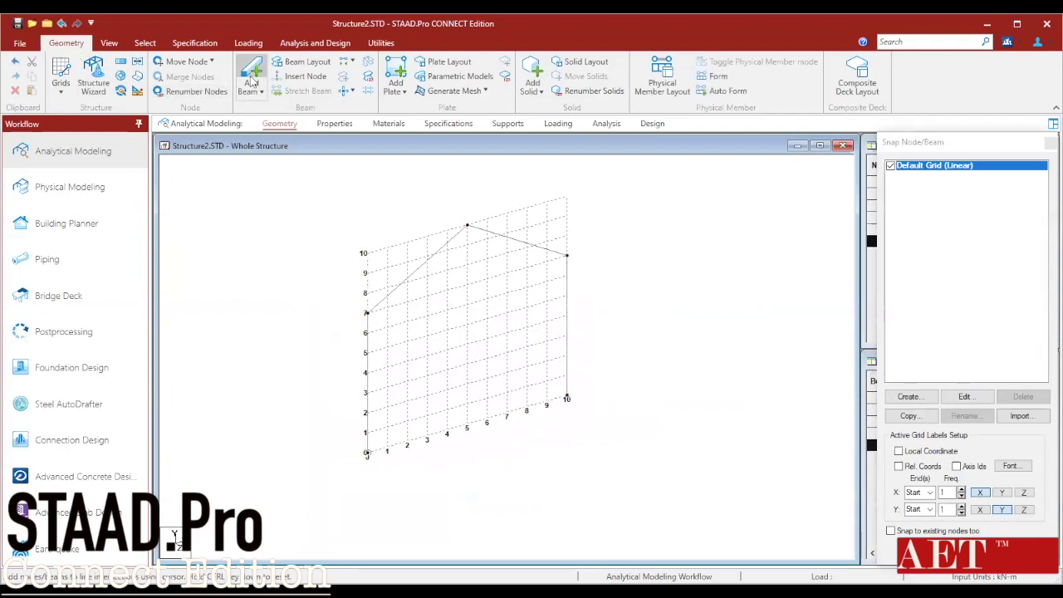
# - Connect the two eaves nodes with a horizontal tie beam and insert a node at its midpoint
pyautogui.click(253, 73)
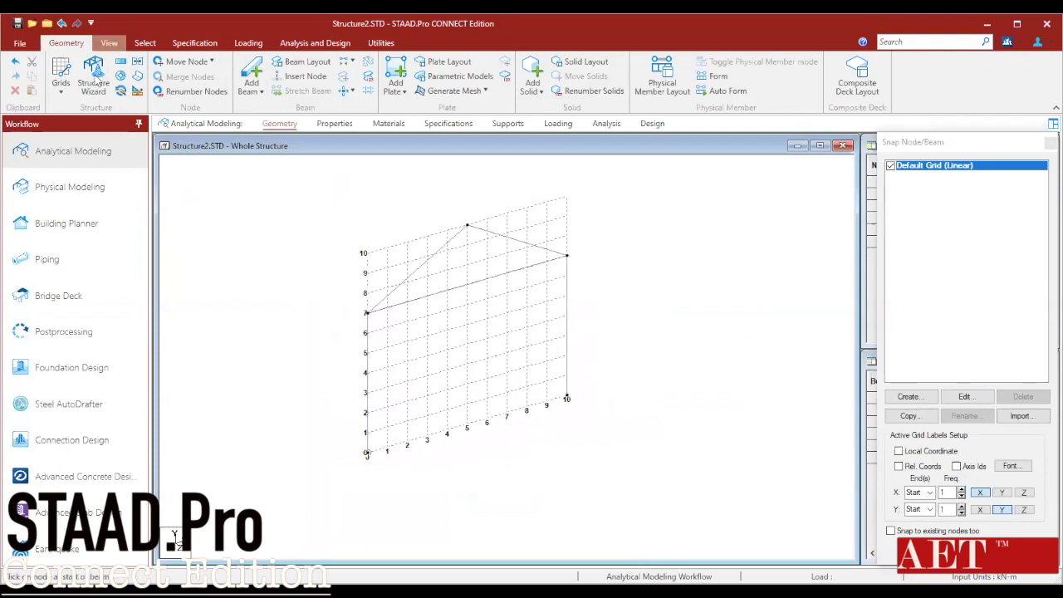
pyautogui.click(59, 96)
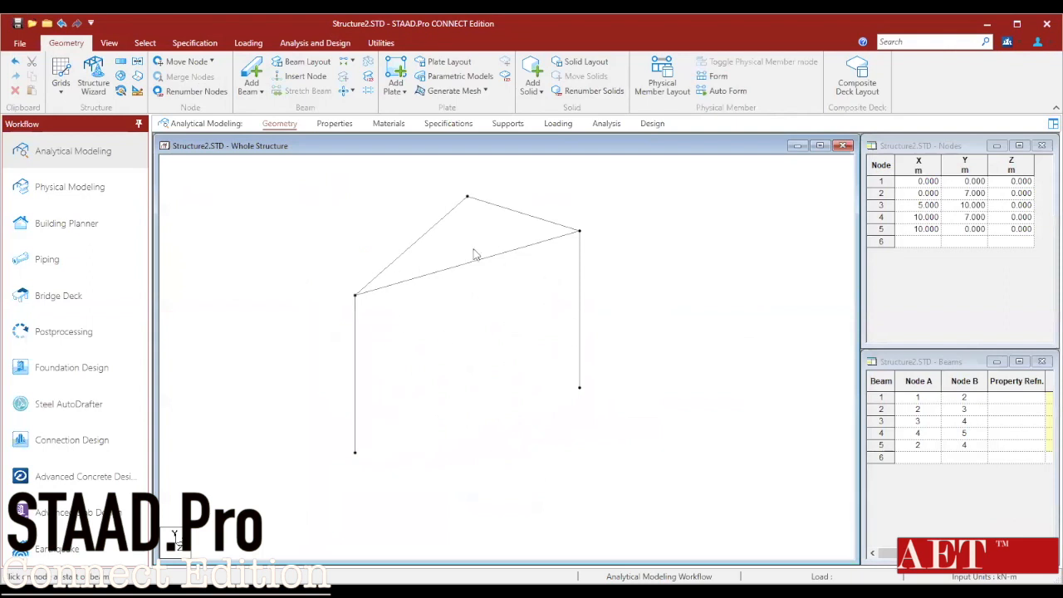
pyautogui.rightClick(548, 239)
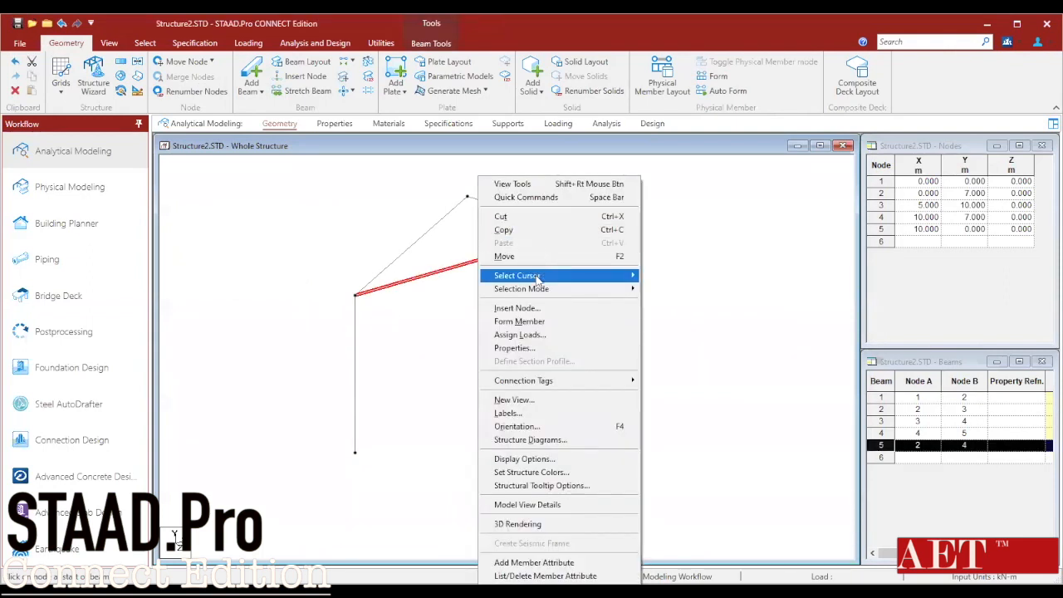
pyautogui.click(519, 308)
pyautogui.click(558, 411)
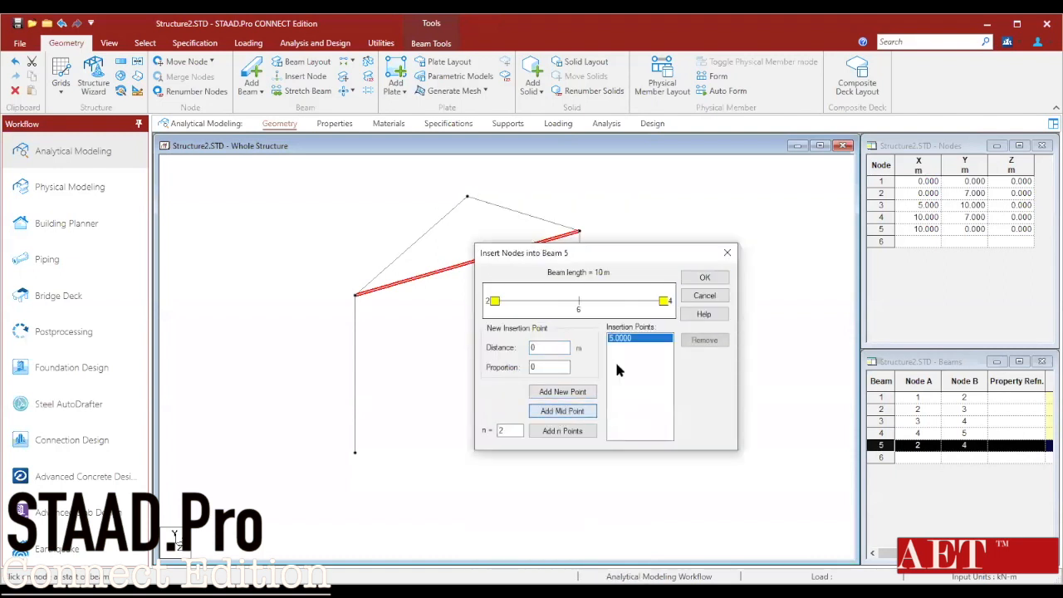
pyautogui.press('Return')
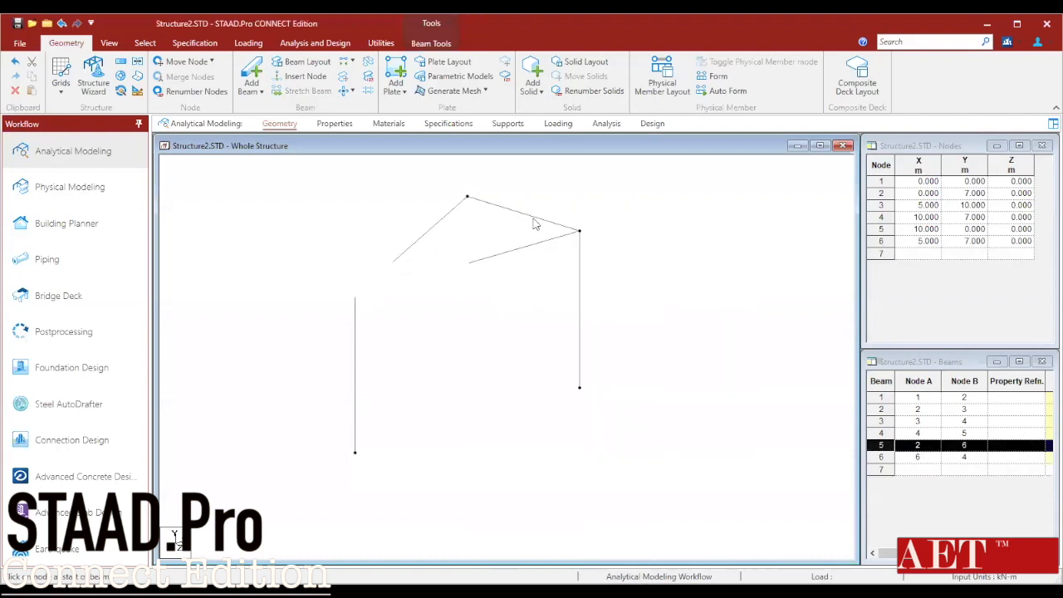
# - Select both rafters and both tie beam halves and insert n = 2 intermediate nodes in each
pyautogui.keyDown('ctrl'); pyautogui.click(431, 228); pyautogui.keyUp('ctrl')
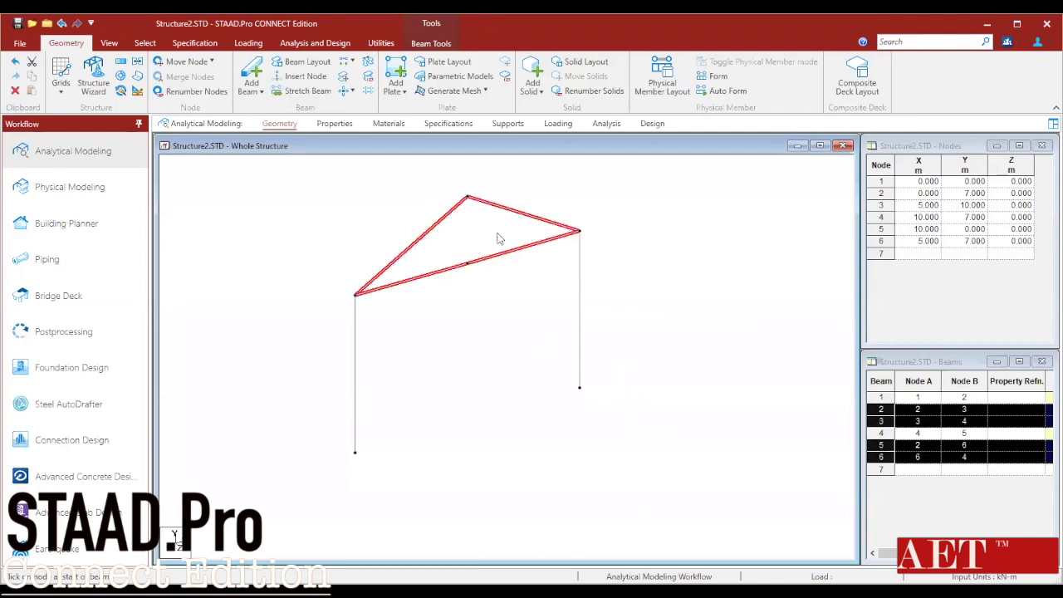
pyautogui.rightClick(443, 234)
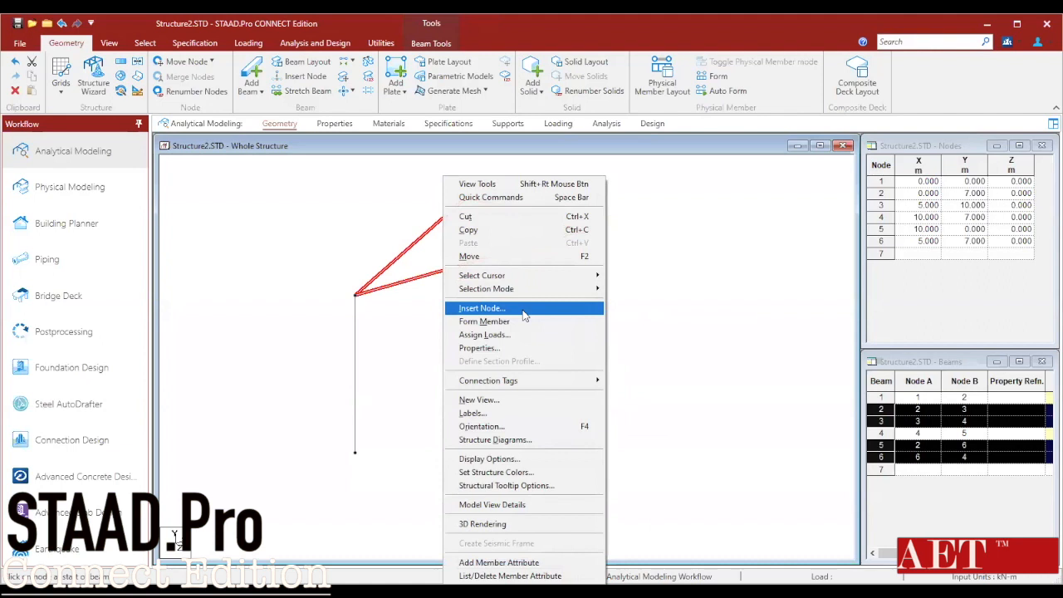
pyautogui.click(482, 308)
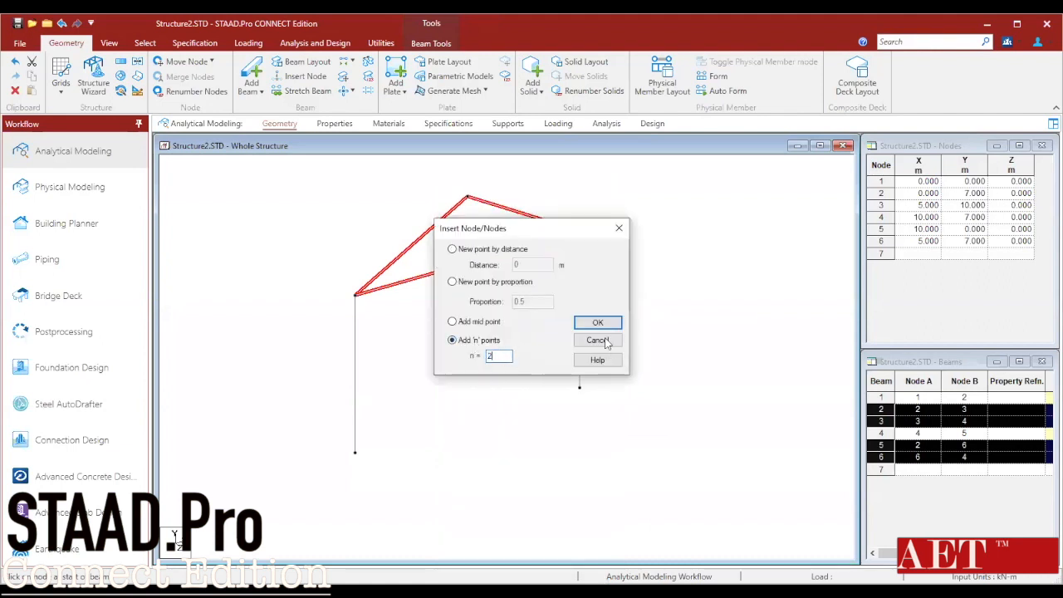
pyautogui.press('Return')
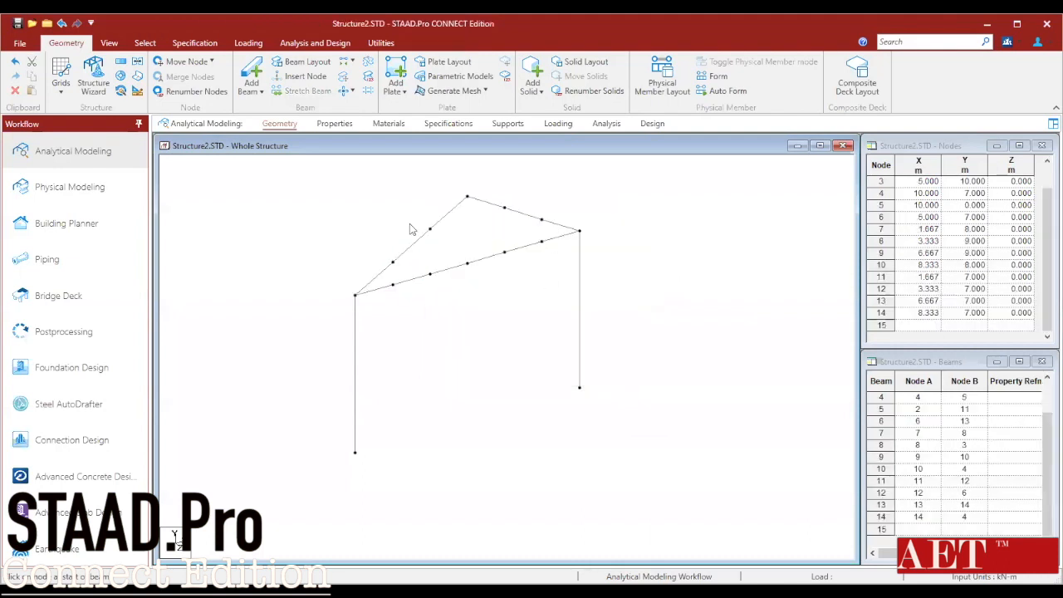
# - Add five vertical web beams joining the rafter nodes and ridge to the tie beam nodes below
pyautogui.click(250, 90)
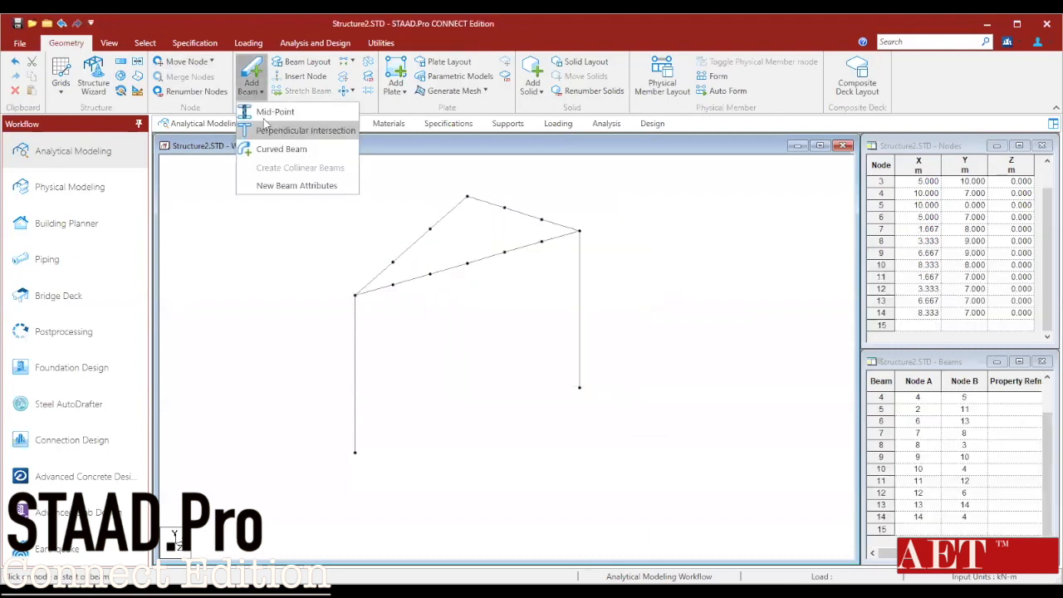
pyautogui.click(256, 75)
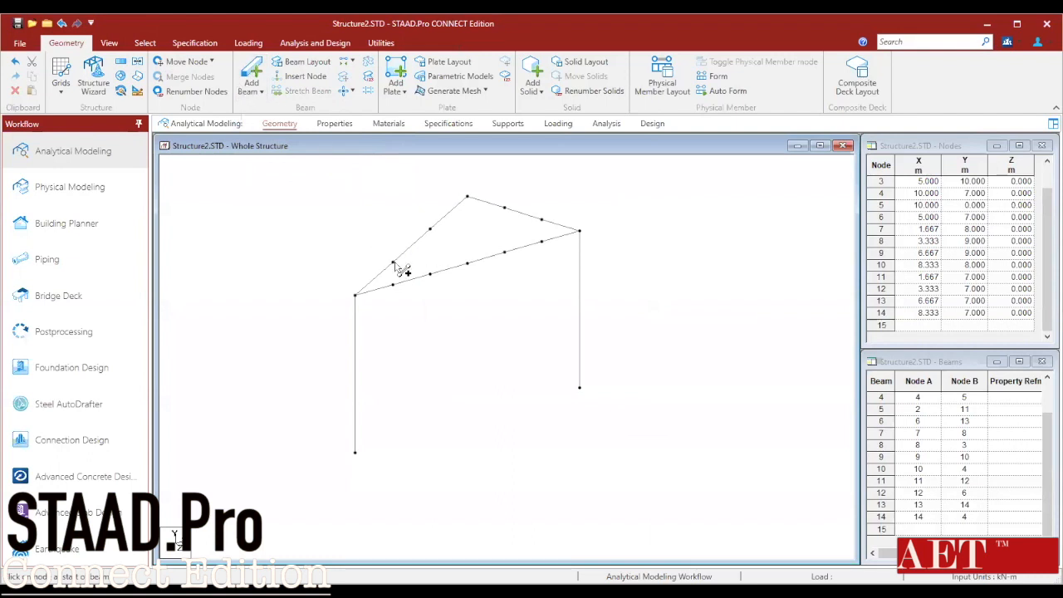
pyautogui.moveTo(393, 262); pyautogui.dragTo(394, 283)
pyautogui.moveTo(429, 230); pyautogui.dragTo(431, 274)
pyautogui.moveTo(468, 197)
pyautogui.mouseDown()
pyautogui.moveTo(475, 267)
pyautogui.moveTo(467, 262)
pyautogui.mouseUp()
pyautogui.moveTo(504, 207)
pyautogui.mouseDown()
pyautogui.moveTo(513, 257)
pyautogui.moveTo(504, 252)
pyautogui.mouseUp()
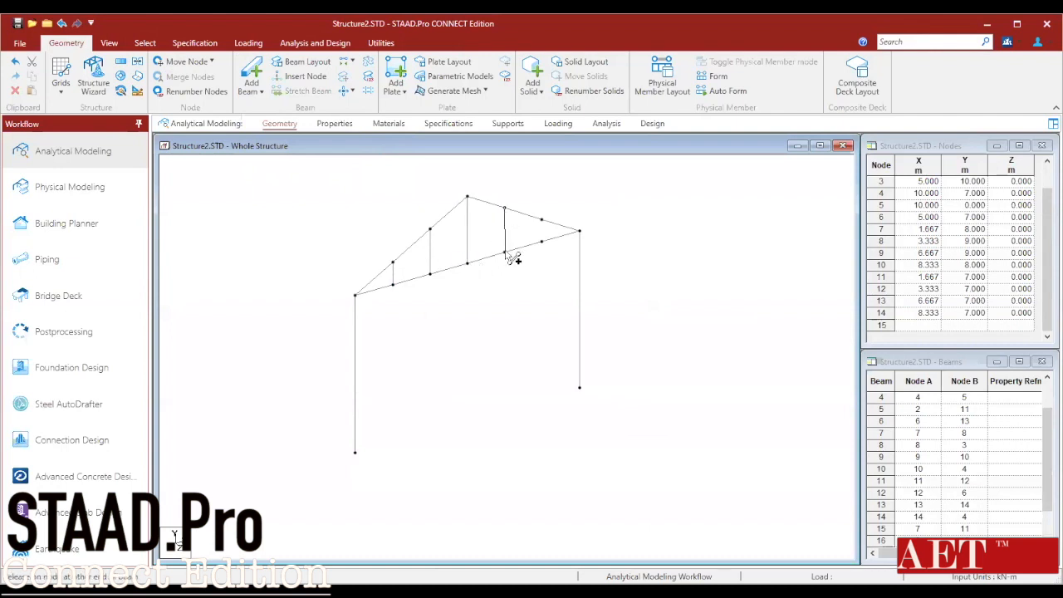
pyautogui.moveTo(544, 222); pyautogui.dragTo(541, 241)
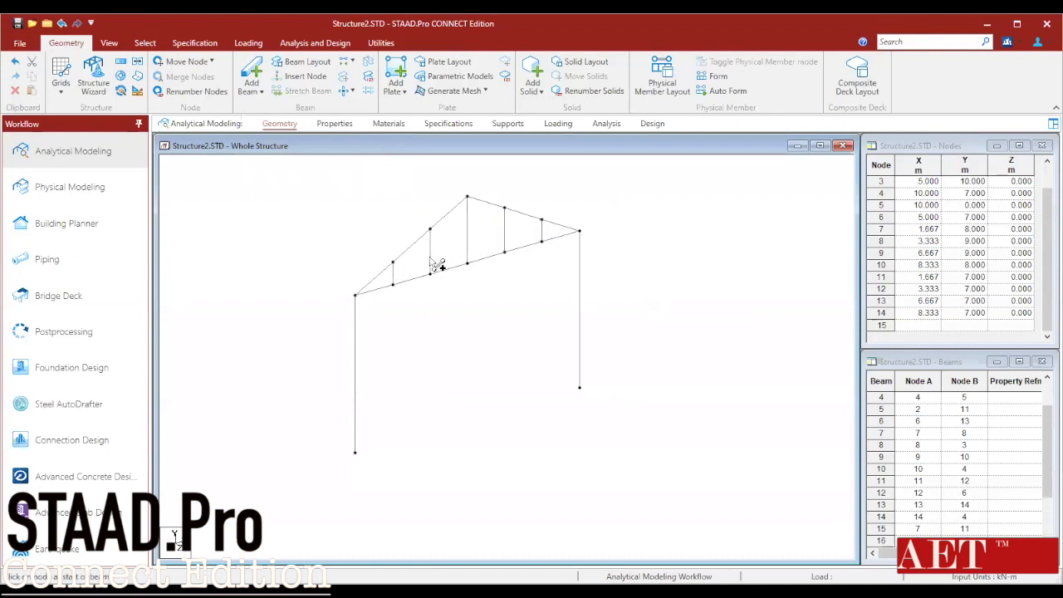
# - Add the truss's diagonal web beams between the upper and lower chord nodes, two on each side of the ridge
pyautogui.moveTo(394, 262); pyautogui.dragTo(424, 272)
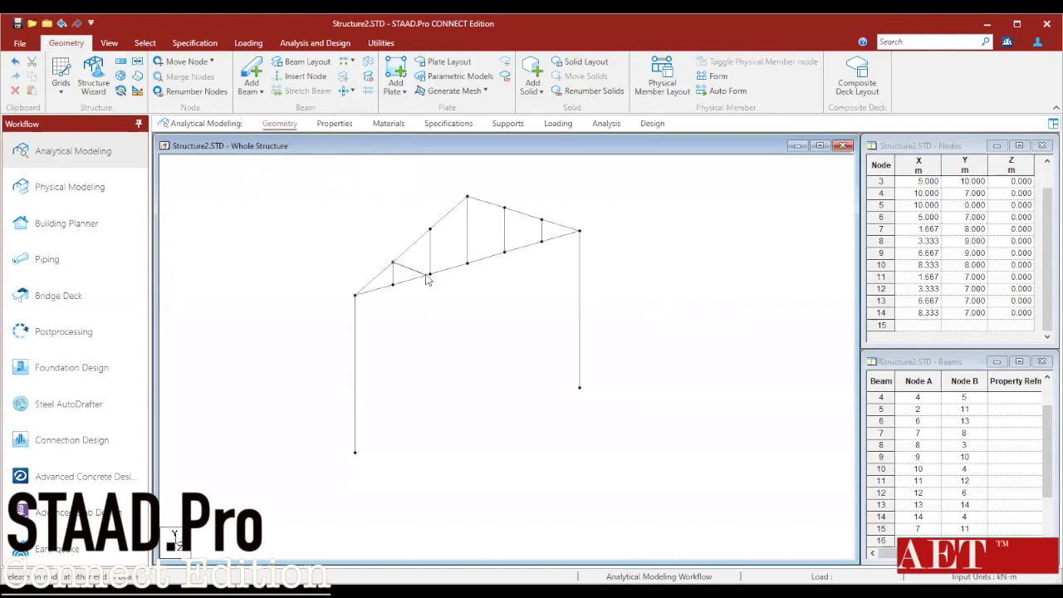
pyautogui.click(568, 333)
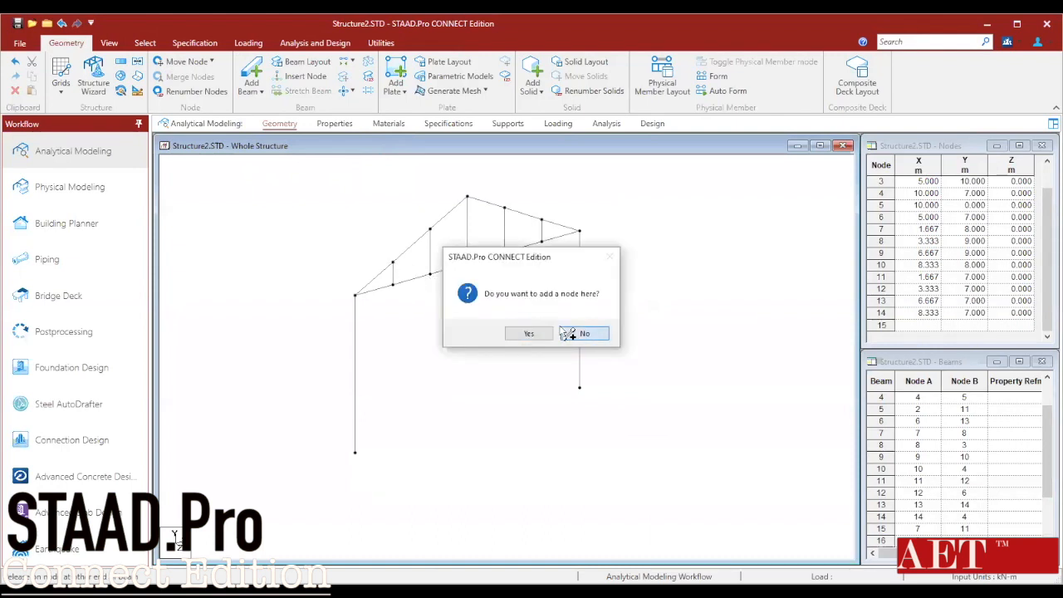
pyautogui.moveTo(431, 230); pyautogui.dragTo(541, 240)
pyautogui.scroll(-1, 471, 323)
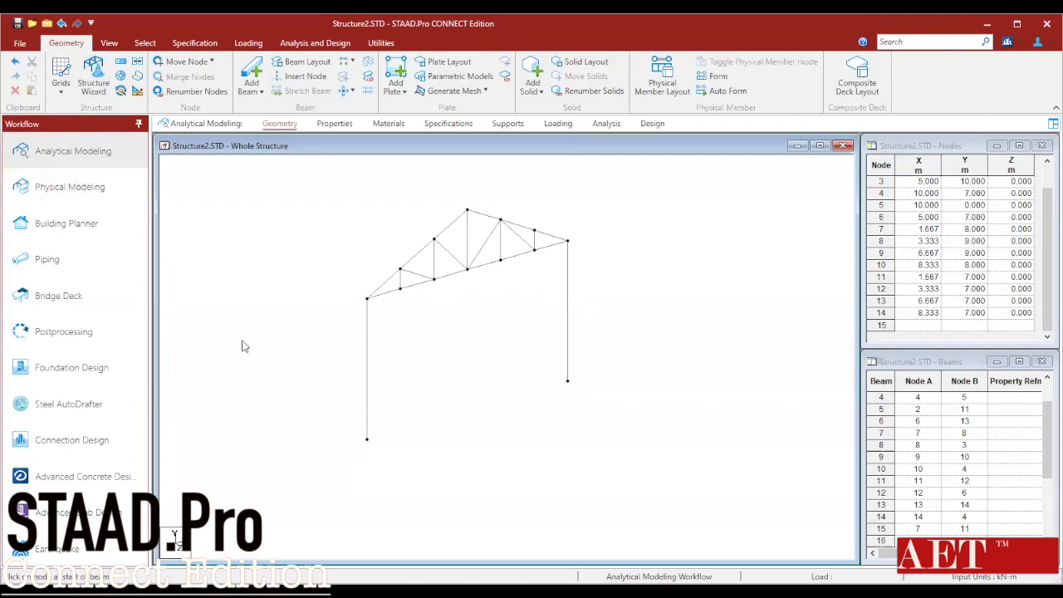
# - Repeat the whole truss frame along global Z in 10 steps of 3 m with the steps linked
pyautogui.moveTo(302, 223); pyautogui.dragTo(683, 521)
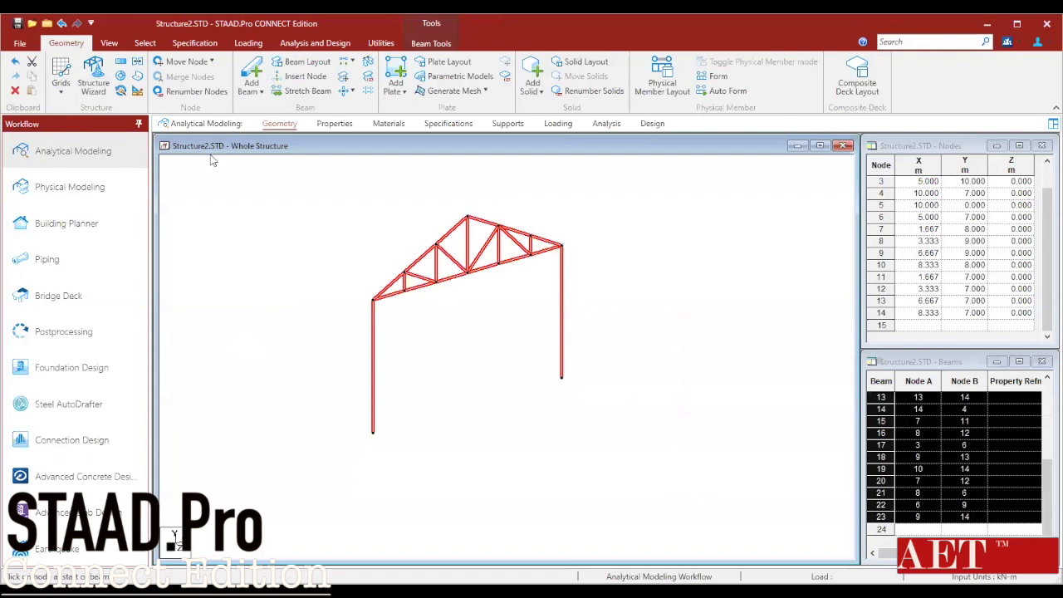
pyautogui.click(121, 61)
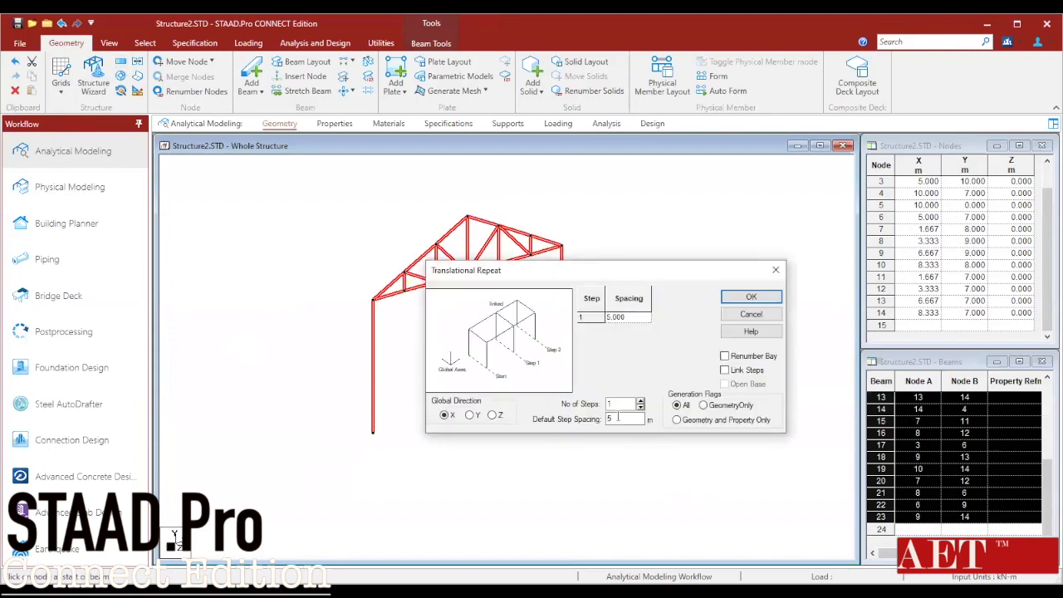
pyautogui.click(492, 414)
pyautogui.doubleClick(611, 419)
pyautogui.write('3')
pyautogui.click(620, 405)
pyautogui.write('0')
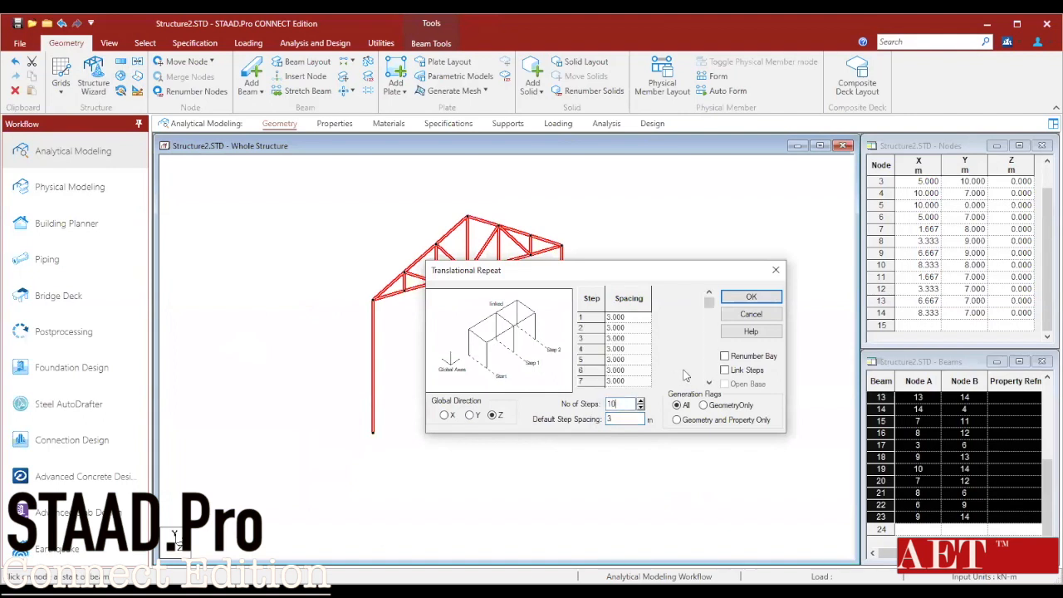
pyautogui.click(724, 369)
pyautogui.click(743, 296)
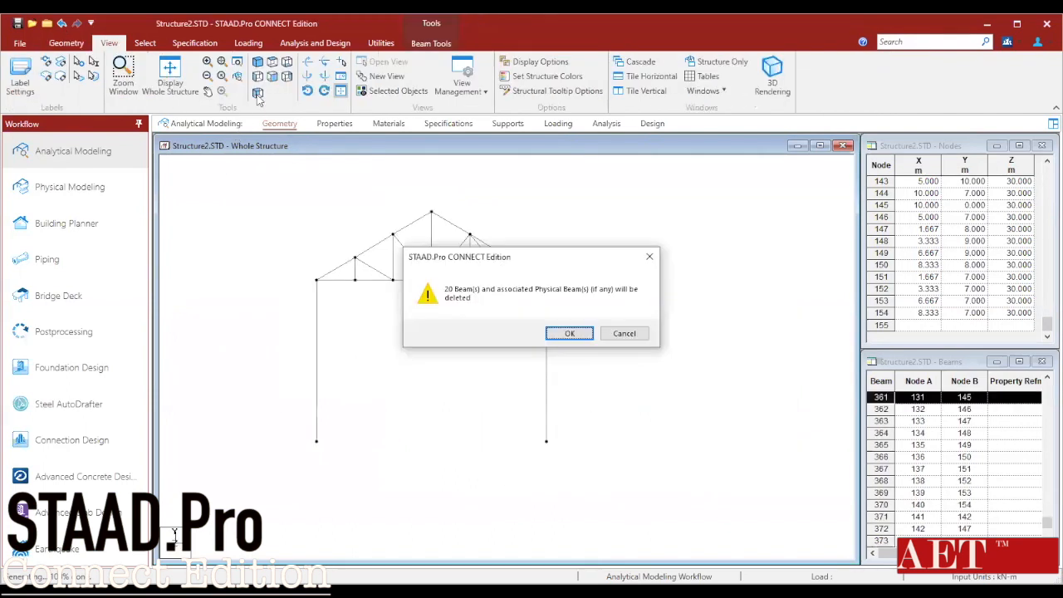
# - Delete the longitudinal link beams at the column bases and show the structure in isometric view
pyautogui.press('Return')
pyautogui.click(258, 91)
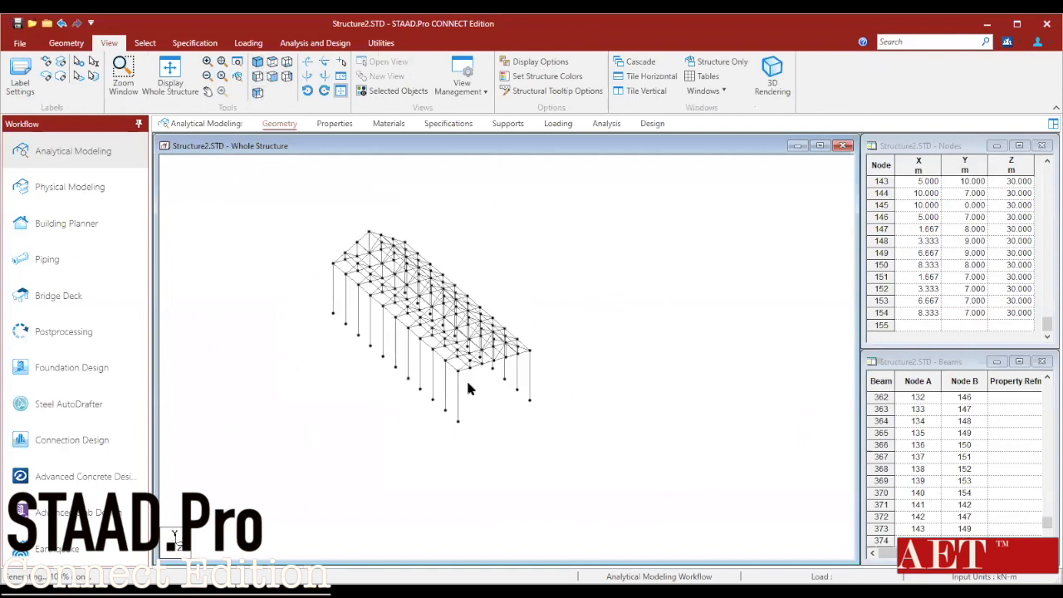
pyautogui.scroll(2, 486, 409)
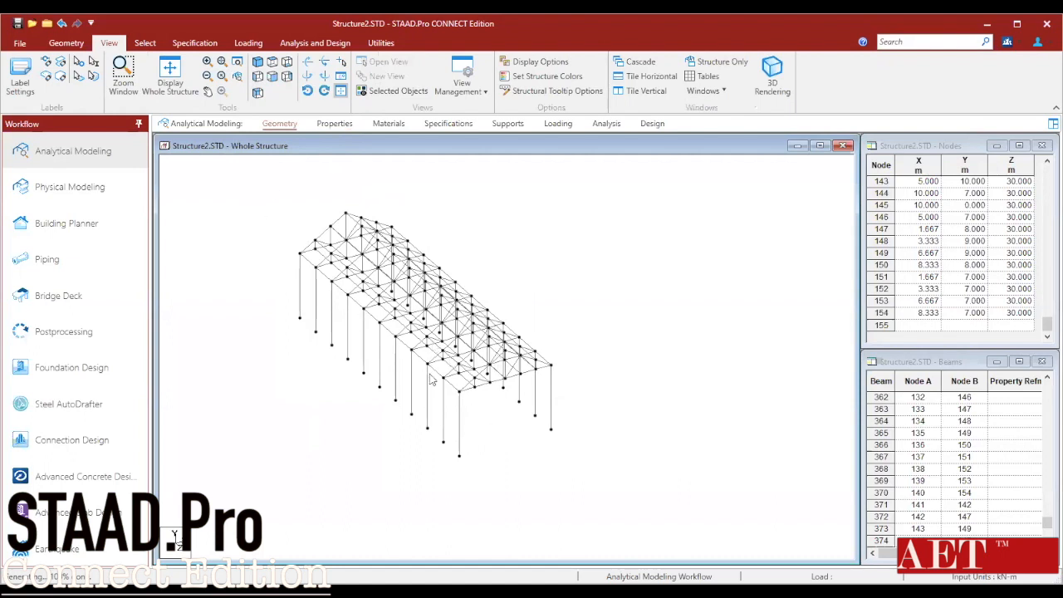
pyautogui.scroll(1, 430, 379)
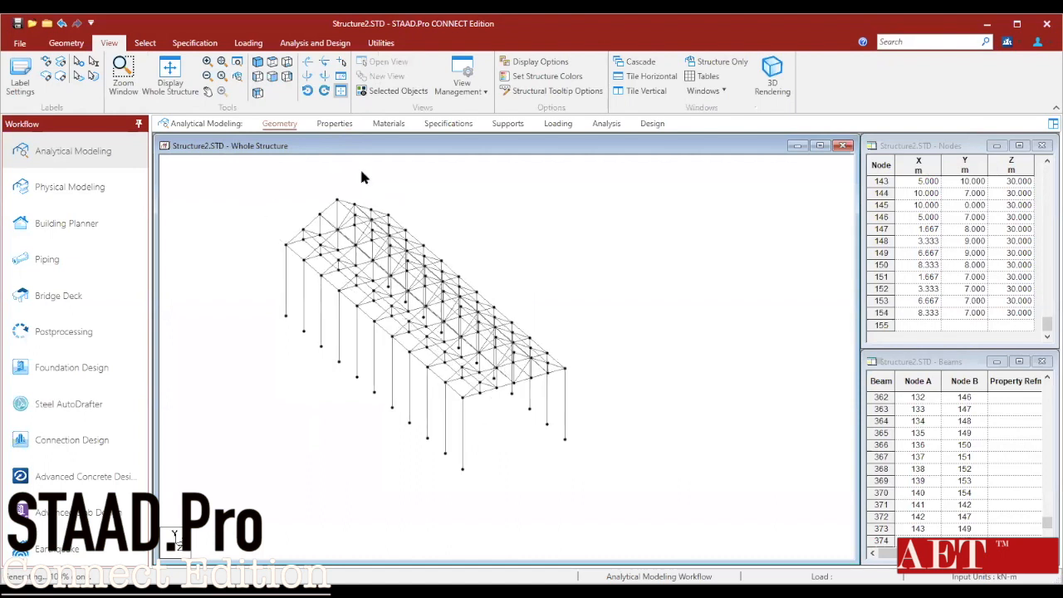
# - Add the Indian channel section ISLC125 in steel, as a single section, to the model's properties
pyautogui.click(334, 124)
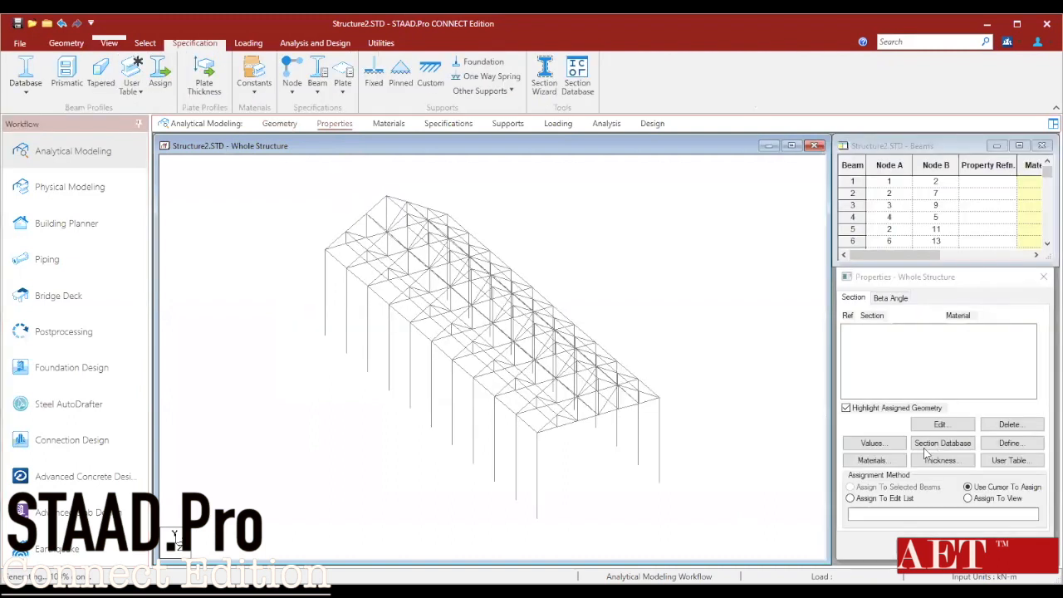
pyautogui.click(947, 447)
pyautogui.click(942, 446)
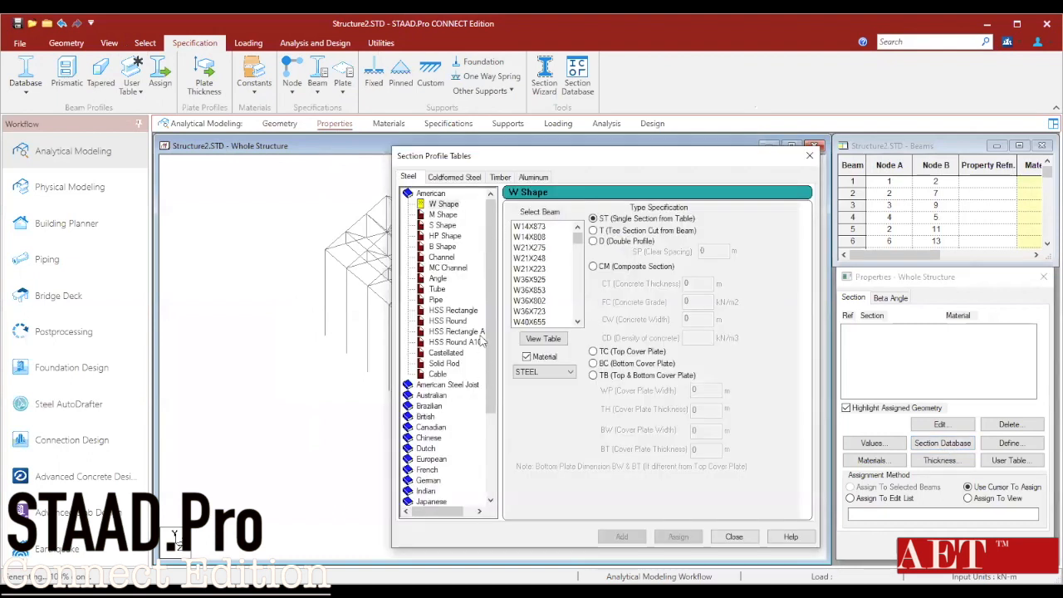
pyautogui.scroll(-4, 442, 435)
pyautogui.scroll(4, 416, 433)
pyautogui.scroll(-4, 435, 344)
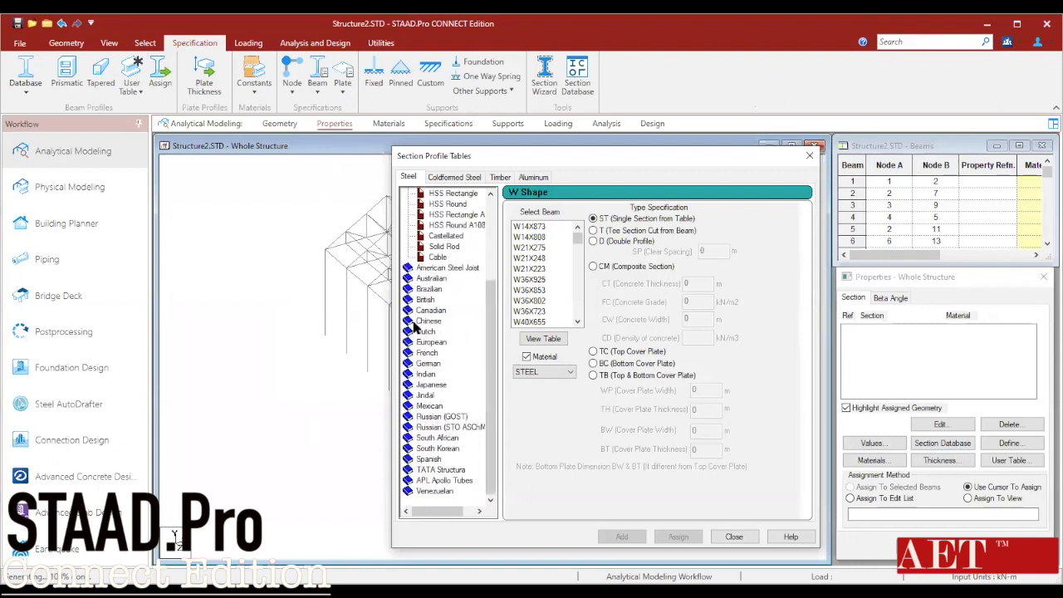
pyautogui.click(426, 374)
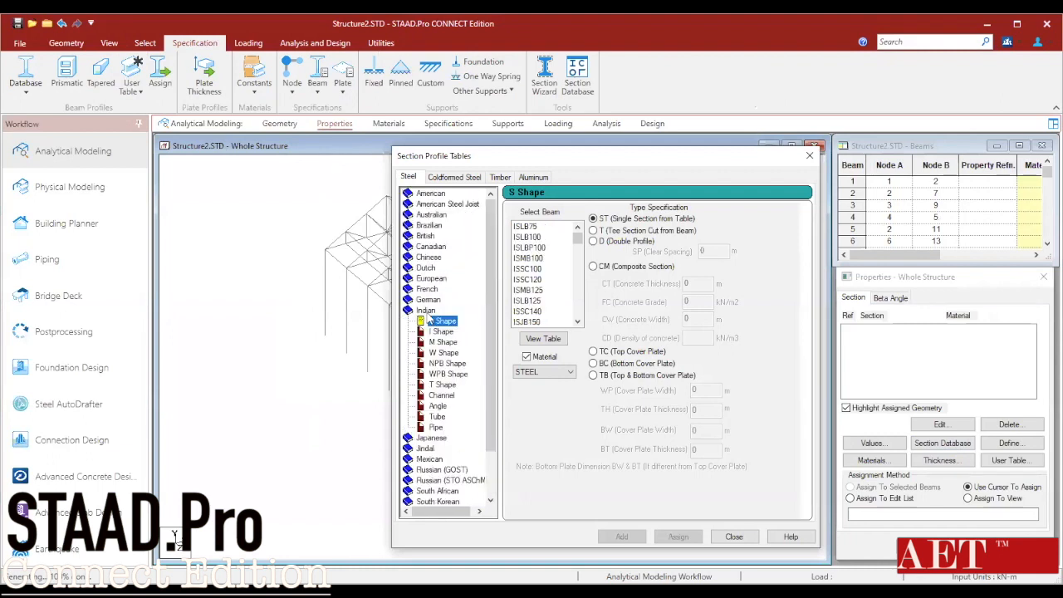
pyautogui.click(443, 397)
pyautogui.scroll(-7, 575, 291)
pyautogui.click(526, 287)
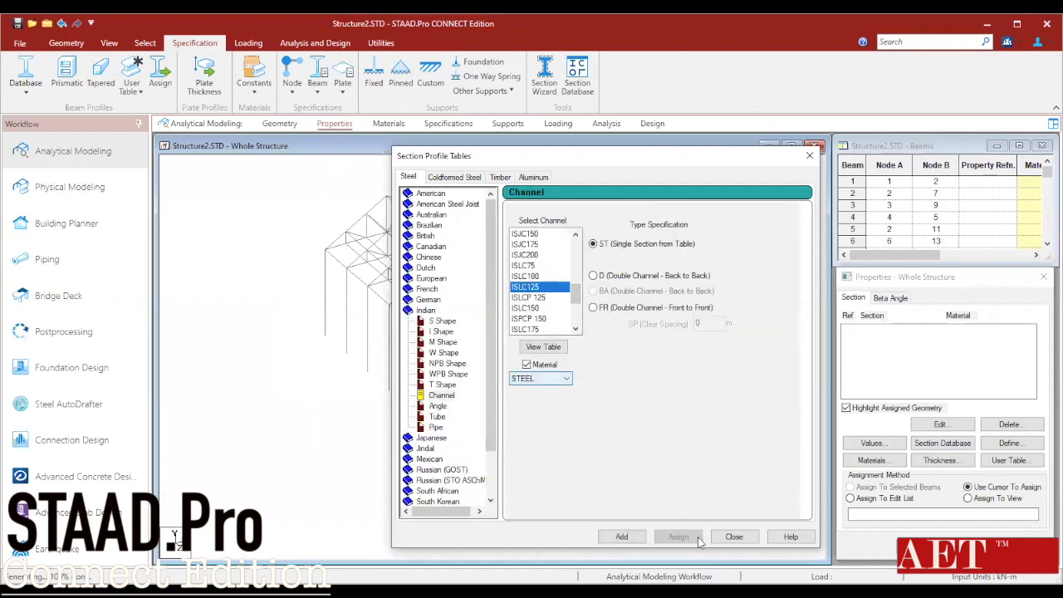
pyautogui.click(628, 538)
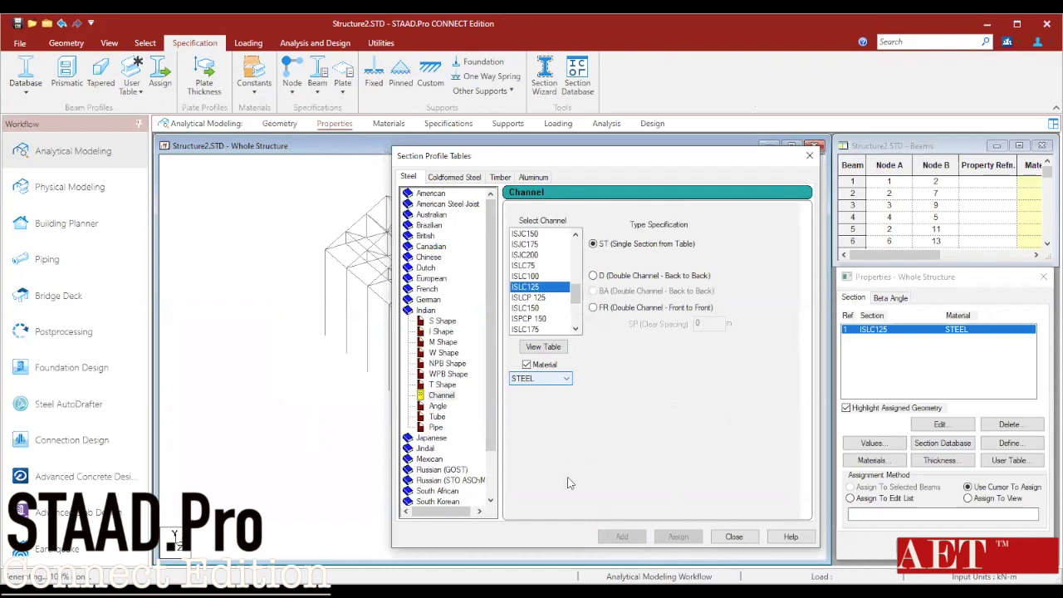
# - Add the Indian angle section ISA150x75x9 in steel, as a single section, and close the section profile tables
pyautogui.click(436, 406)
pyautogui.moveTo(575, 250); pyautogui.dragTo(576, 314)
pyautogui.click(532, 319)
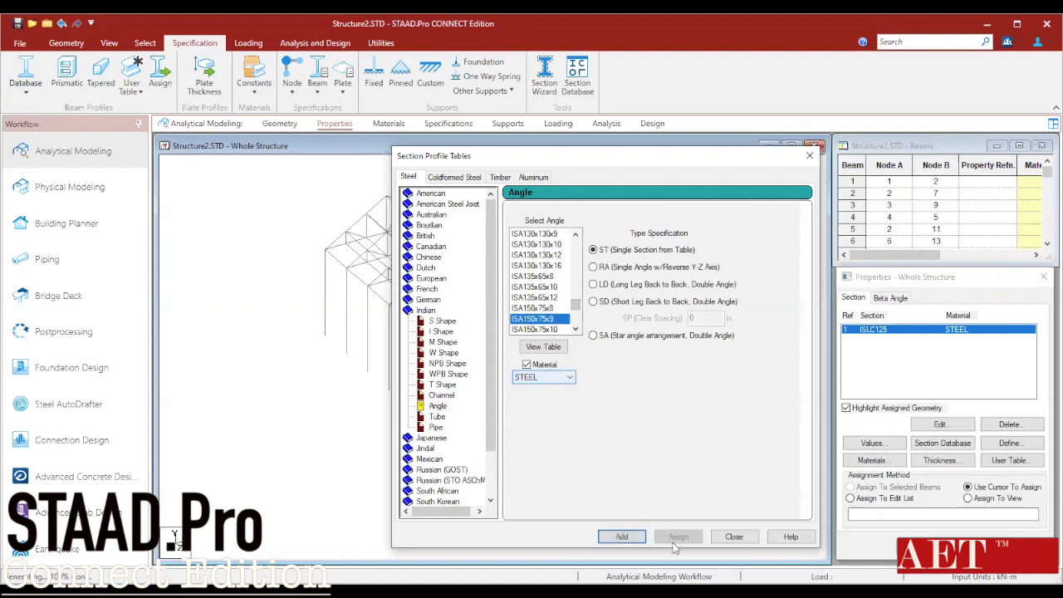
pyautogui.click(628, 544)
pyautogui.click(734, 538)
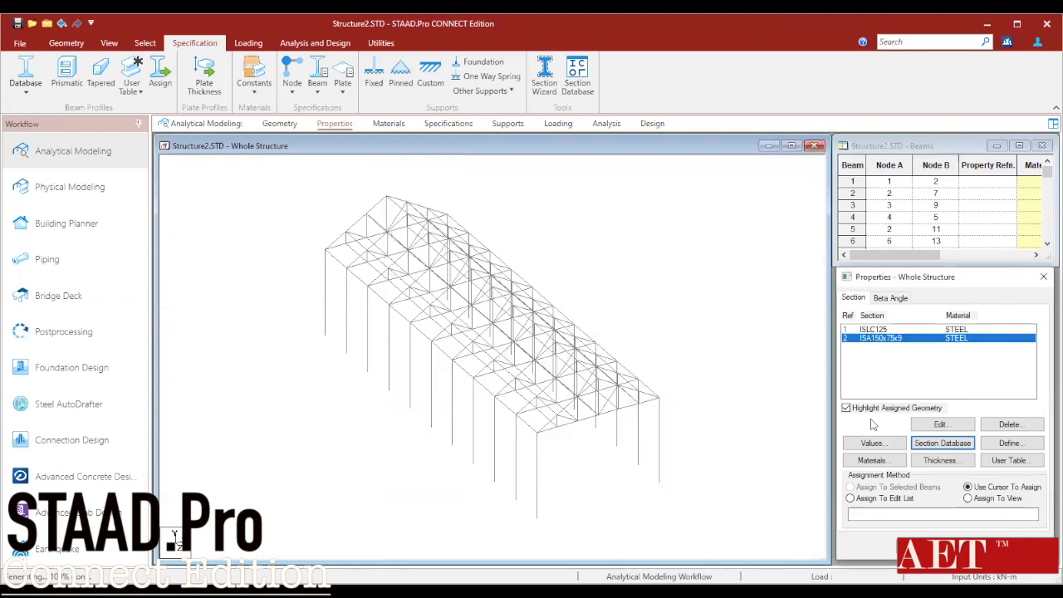
# - Assign the ISLC125 channel section to all the columns, selecting them in a view that shows the truss frame's elevation
pyautogui.scroll(-2, 734, 369)
pyautogui.moveTo(734, 370); pyautogui.dragTo(725, 367, button='middle')
pyautogui.click(880, 331)
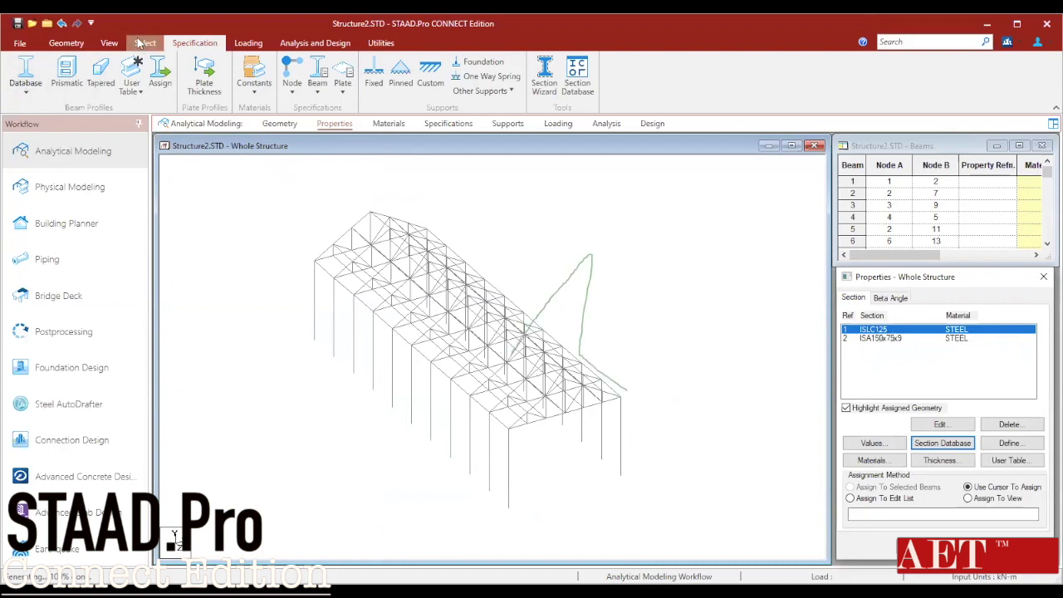
pyautogui.click(109, 42)
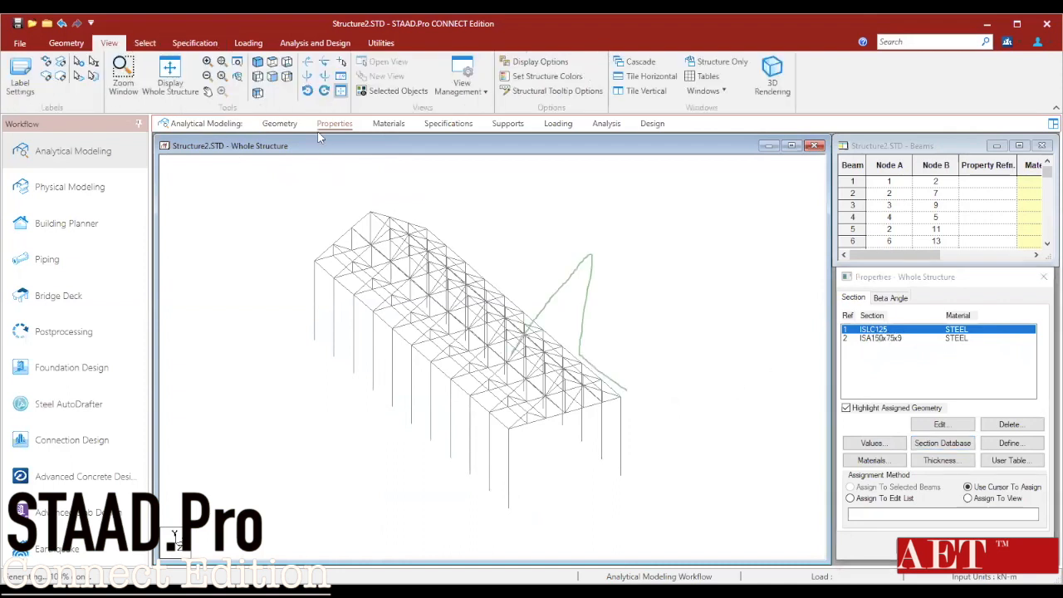
pyautogui.click(272, 75)
pyautogui.moveTo(309, 389); pyautogui.dragTo(233, 358)
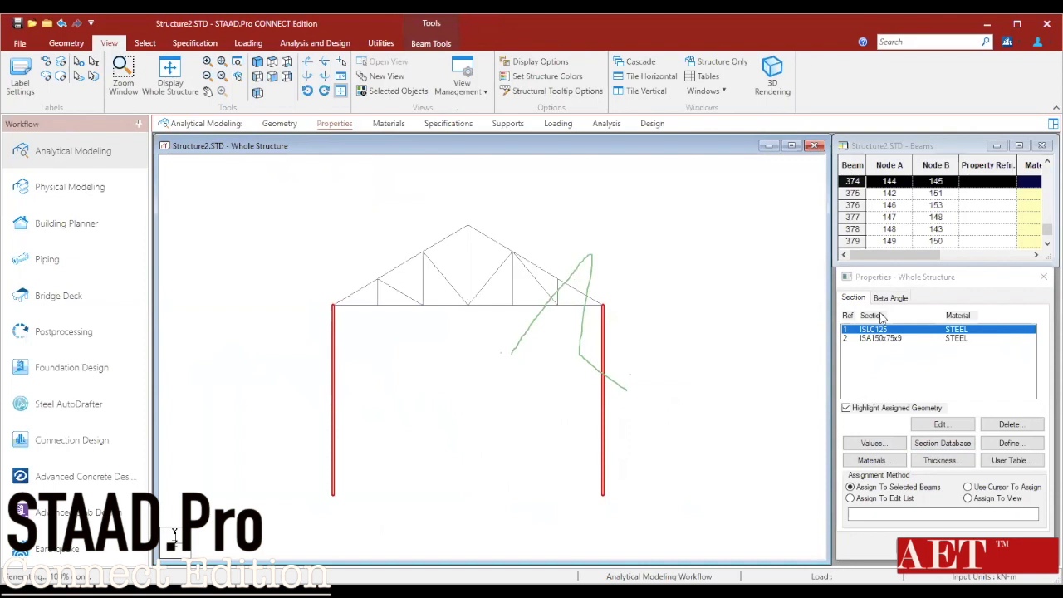
# - Assign the ISA150x75x9 angle section to all the roof truss members above the columns
pyautogui.moveTo(318, 220); pyautogui.dragTo(698, 336)
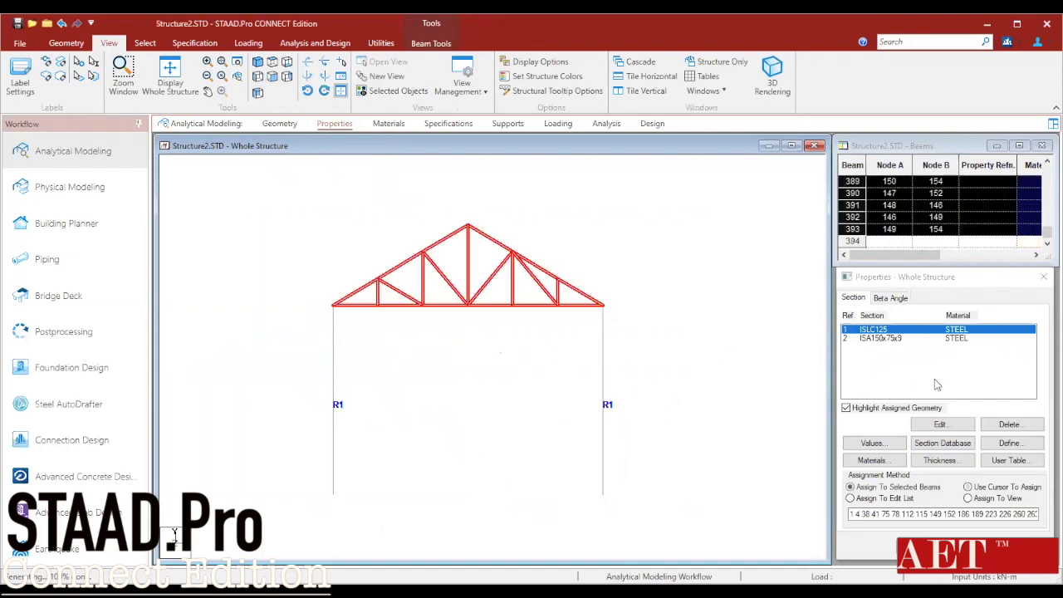
pyautogui.click(883, 338)
pyautogui.moveTo(291, 230); pyautogui.dragTo(622, 318)
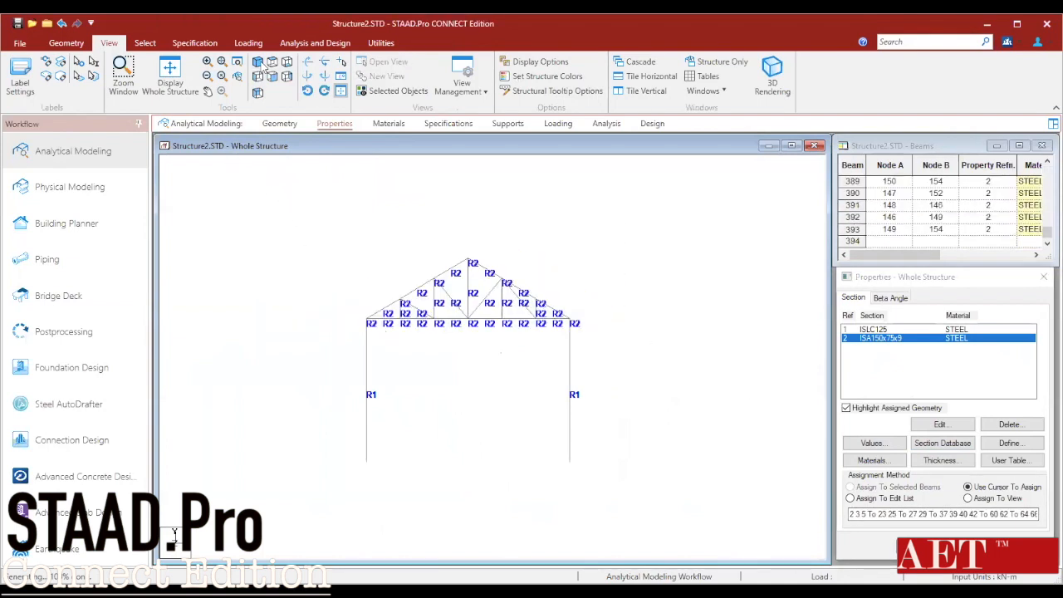
# - Examine the assigned steel sections in an isometric 3D rendering of the shed, and close the rendered view
pyautogui.click(257, 61)
pyautogui.rightClick(305, 236)
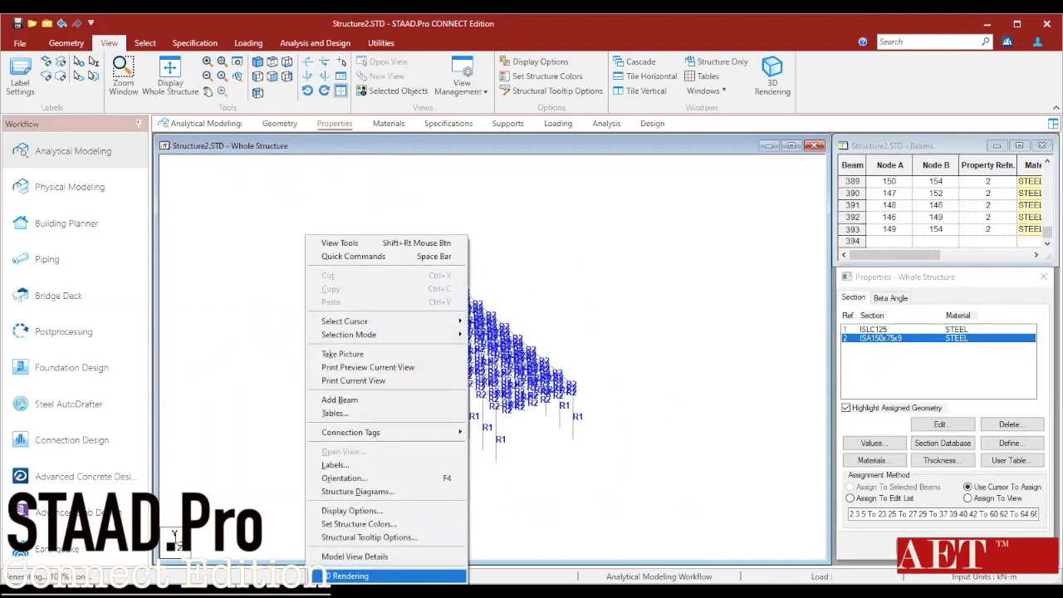
pyautogui.click(345, 575)
pyautogui.scroll(5, 657, 372)
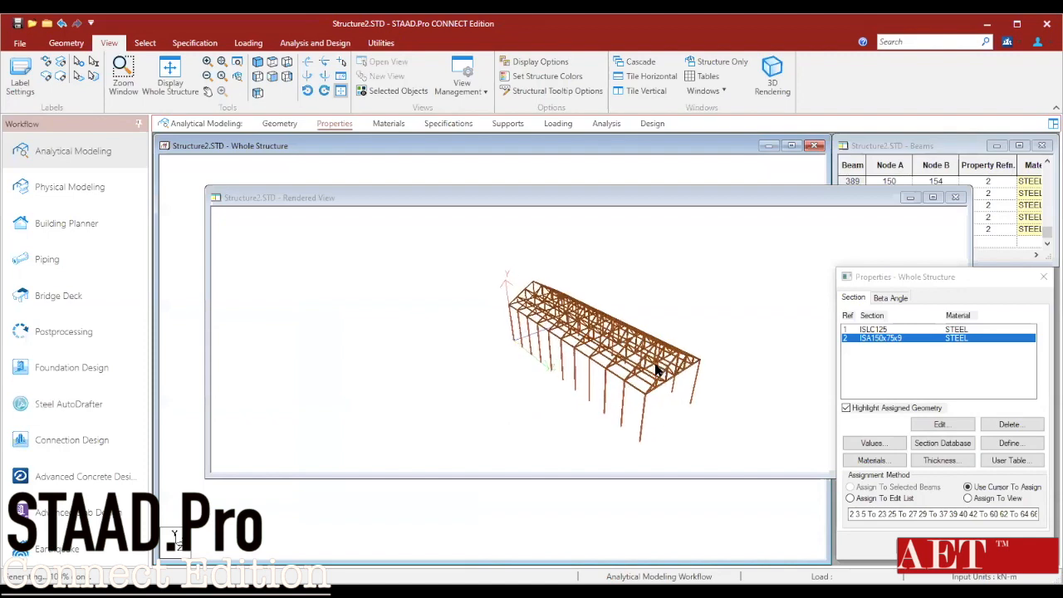
pyautogui.scroll(10, 656, 371)
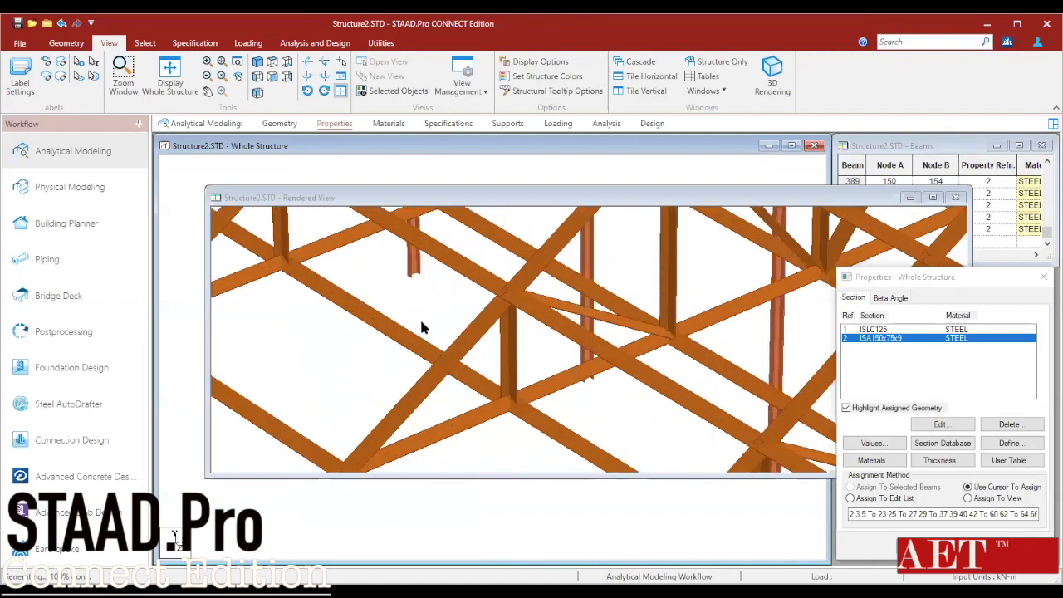
pyautogui.scroll(-8, 424, 325)
pyautogui.scroll(-8, 490, 336)
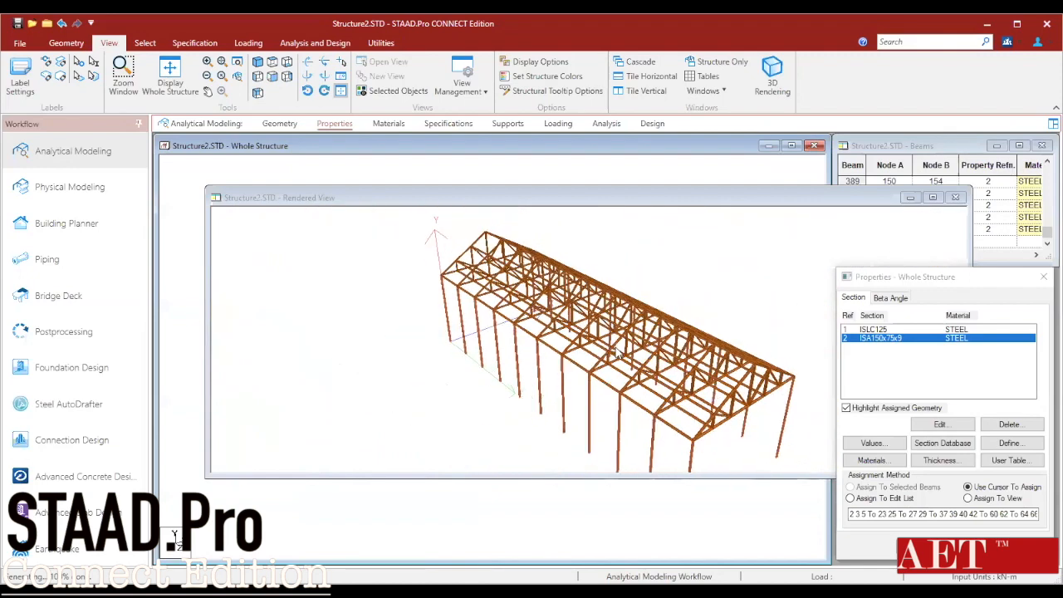
pyautogui.moveTo(694, 359); pyautogui.dragTo(549, 352, button='middle')
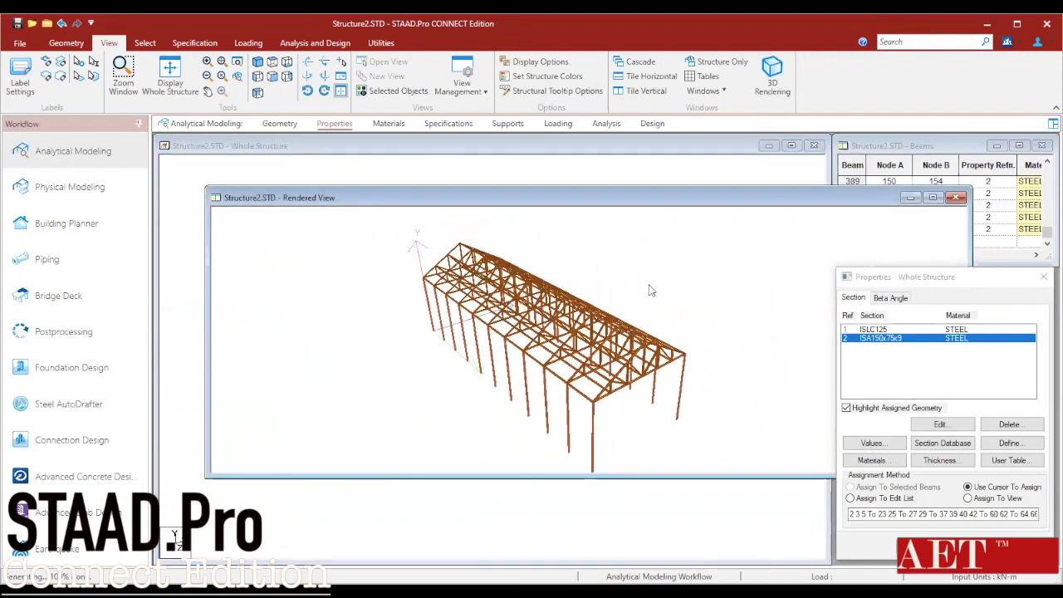
pyautogui.click(956, 198)
pyautogui.scroll(-2, 520, 366)
pyautogui.scroll(3, 573, 384)
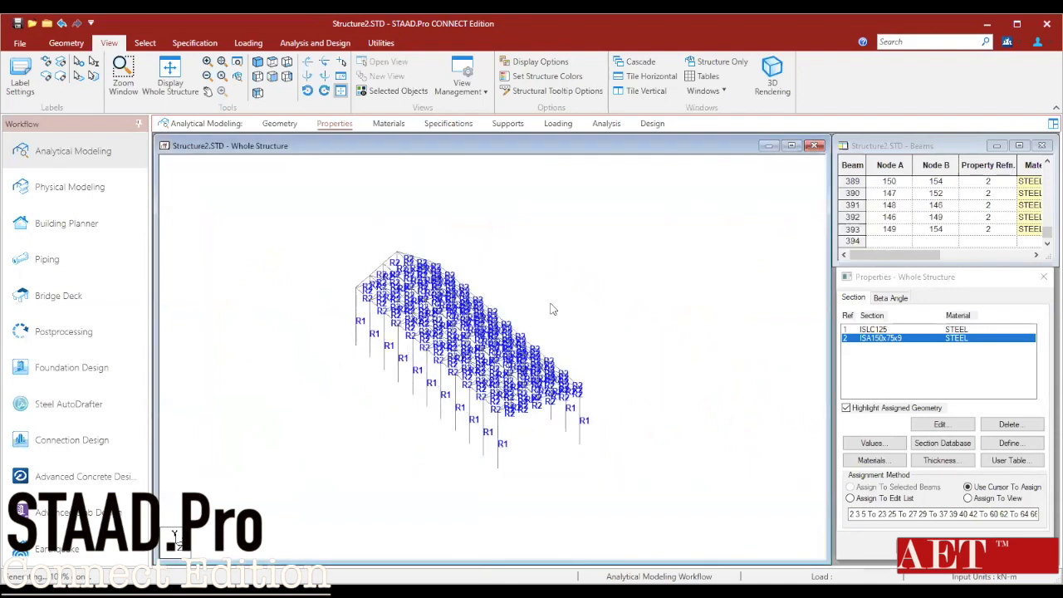
# - Create a new support and assign it to the base nodes of all the columns
pyautogui.click(510, 124)
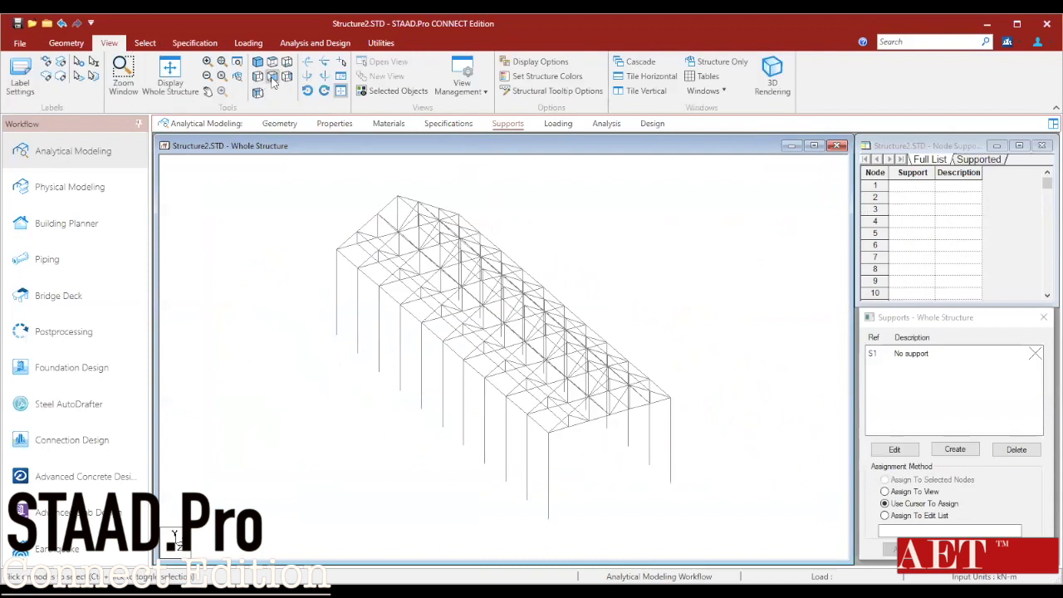
pyautogui.click(956, 449)
pyautogui.click(868, 567)
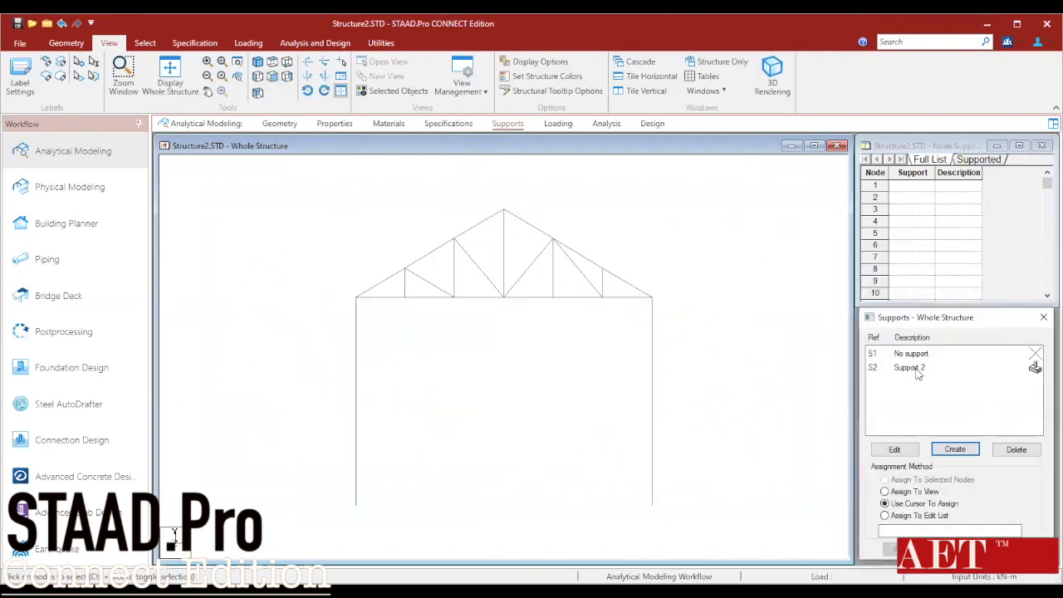
pyautogui.click(914, 368)
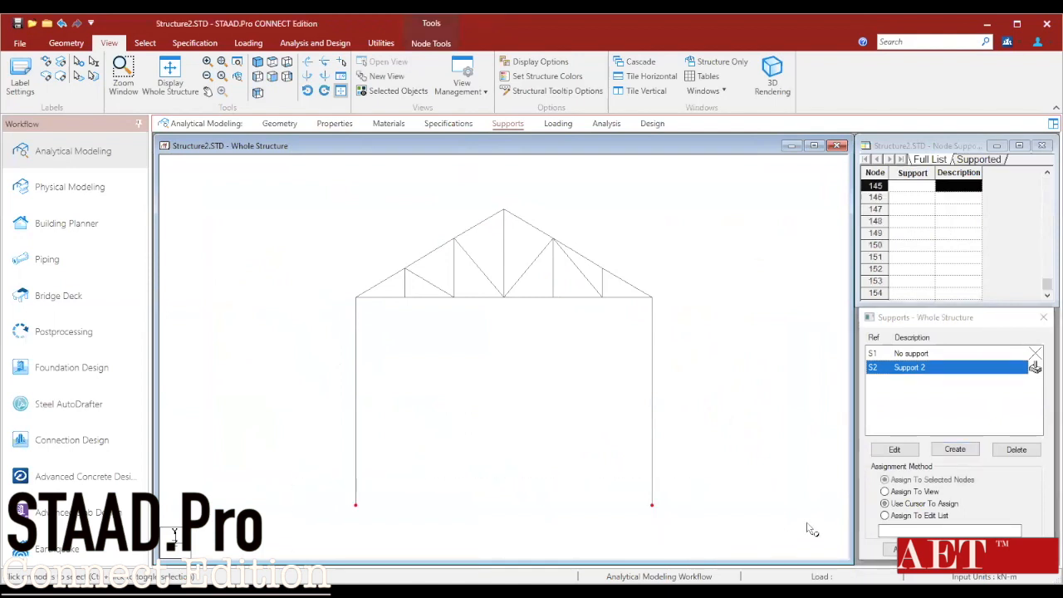
pyautogui.click(907, 549)
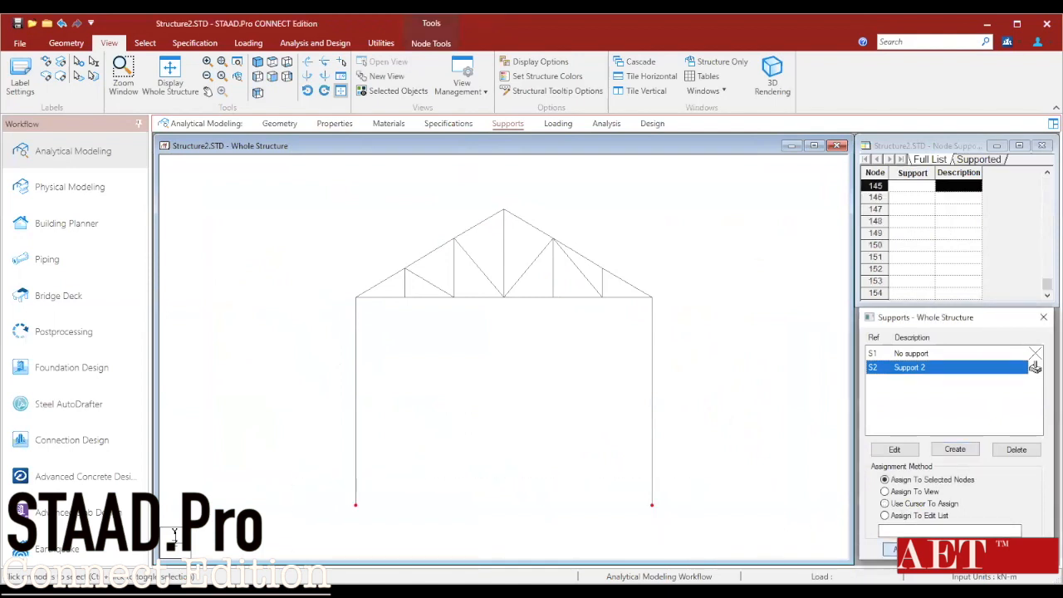
# - Add a primary load case with loading type Dead and the title "dl"
pyautogui.click(558, 122)
pyautogui.click(914, 179)
pyautogui.click(913, 414)
pyautogui.click(687, 264)
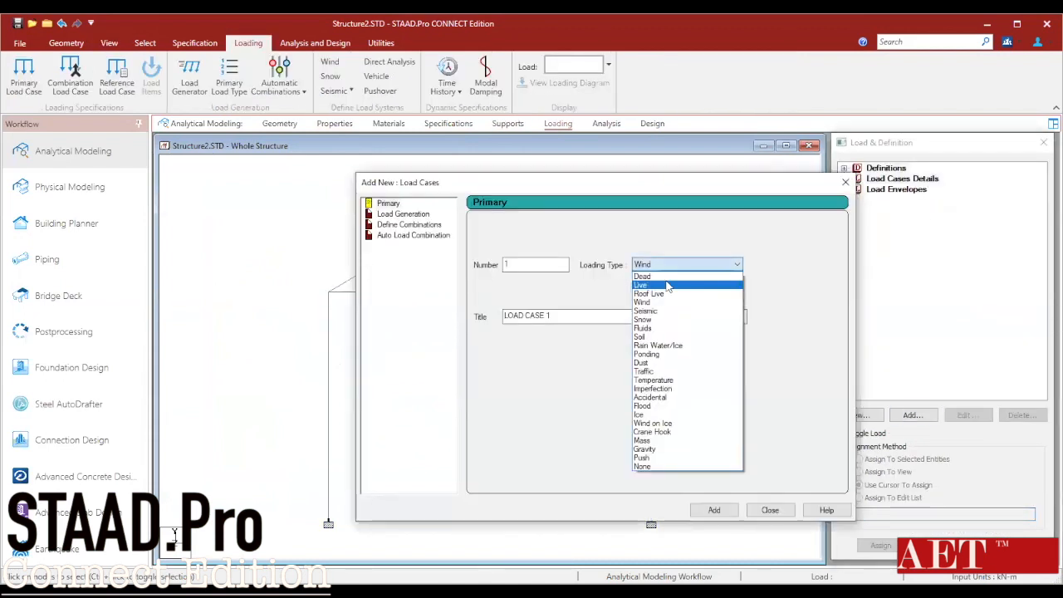
pyautogui.click(664, 277)
pyautogui.doubleClick(584, 312)
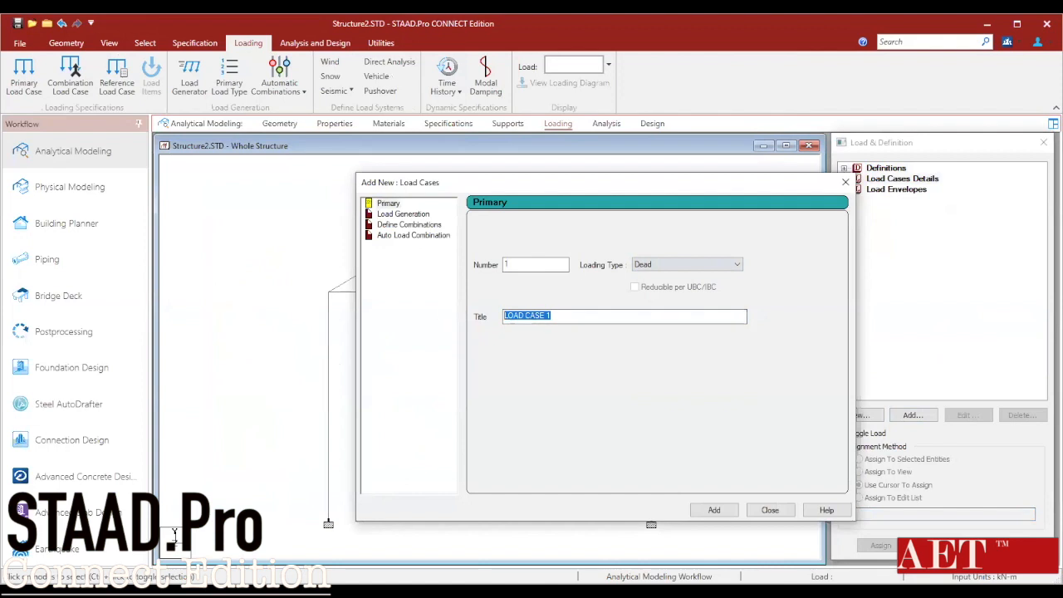
pyautogui.write('dl')
pyautogui.click(713, 510)
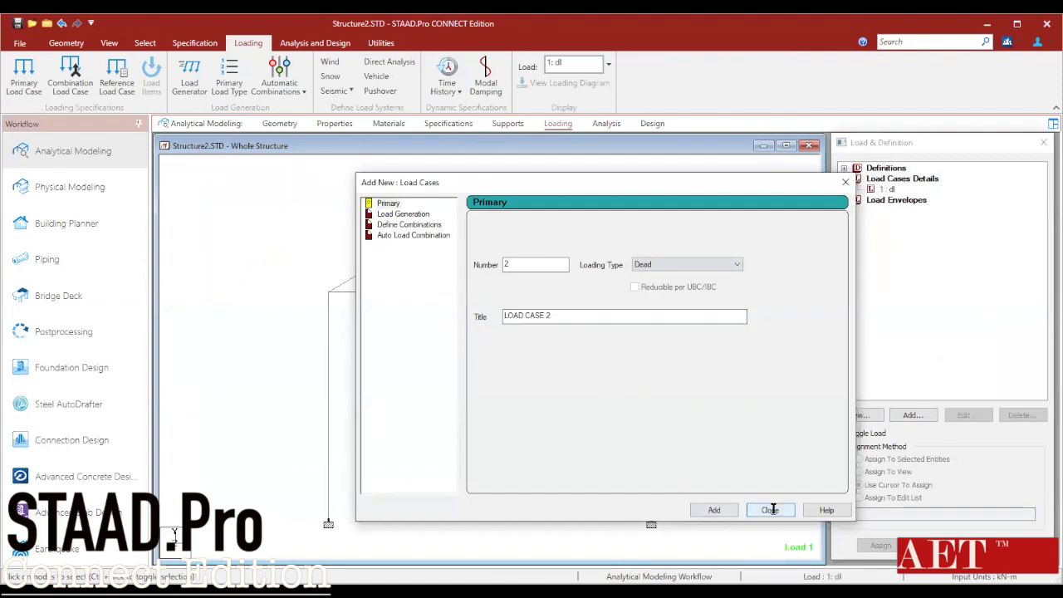
pyautogui.click(769, 510)
# - Add a second primary load case with loading type Wind and the title "wlx"
pyautogui.click(911, 415)
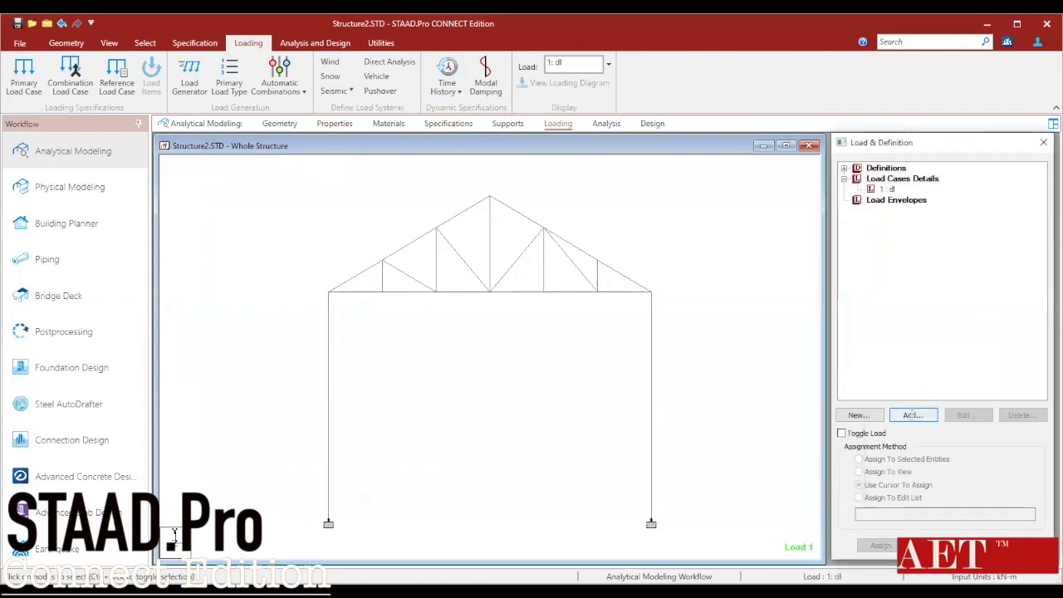
pyautogui.click(687, 264)
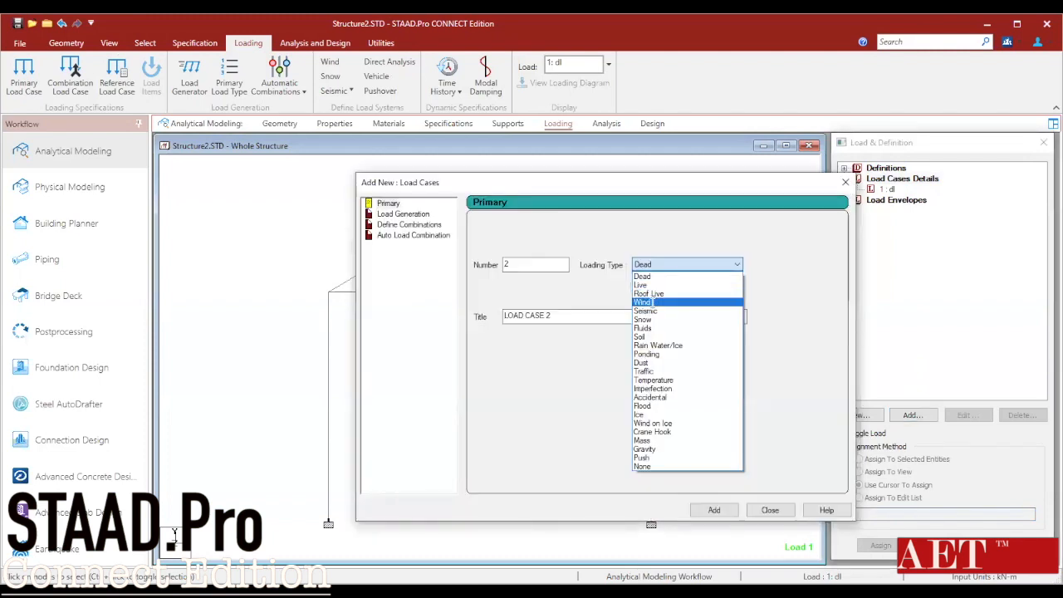
pyautogui.click(665, 302)
pyautogui.moveTo(565, 317); pyautogui.dragTo(488, 323)
pyautogui.write('w')
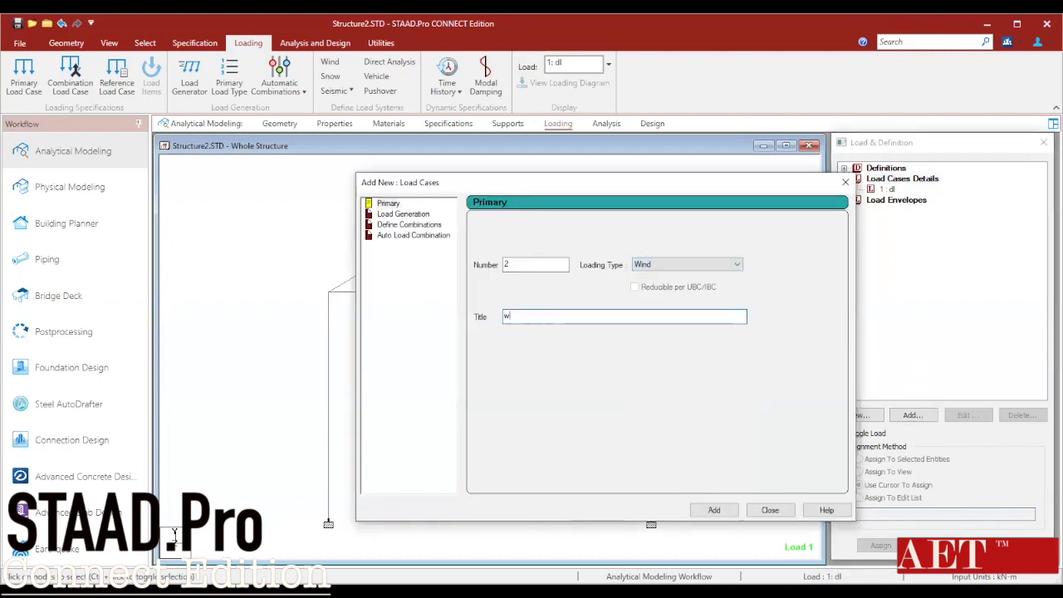
pyautogui.write('lx')
pyautogui.click(713, 509)
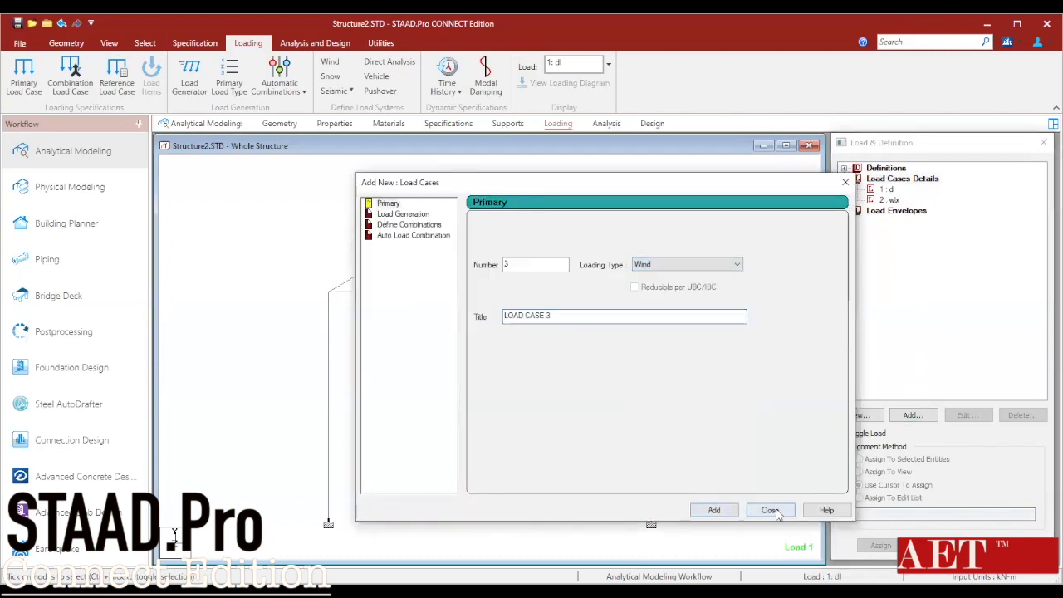
pyautogui.click(770, 510)
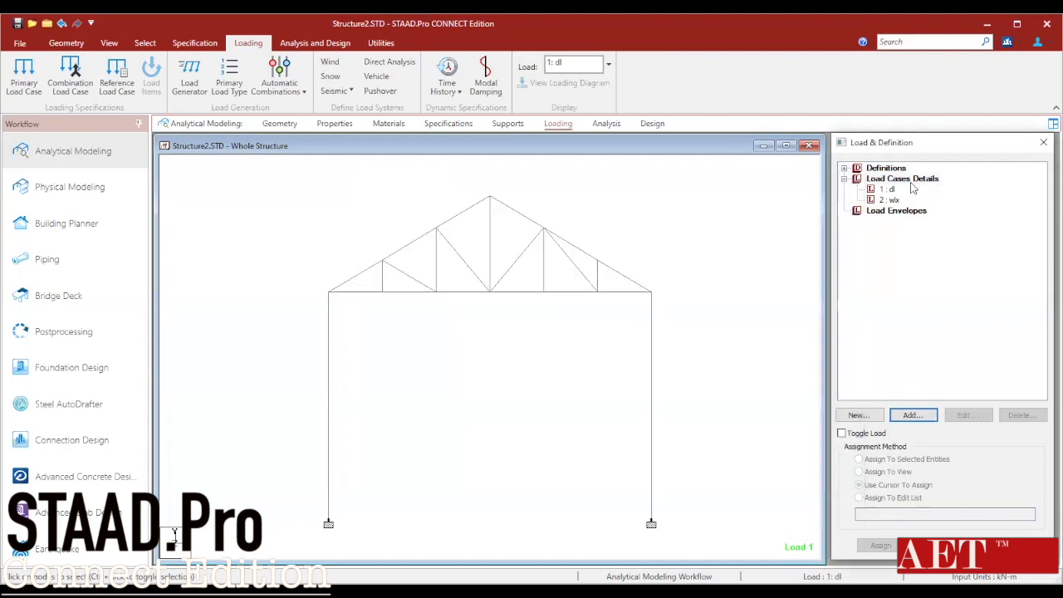
# - Add a third primary load case with loading type Live, keeping the default title
pyautogui.click(912, 414)
pyautogui.click(737, 264)
pyautogui.click(656, 293)
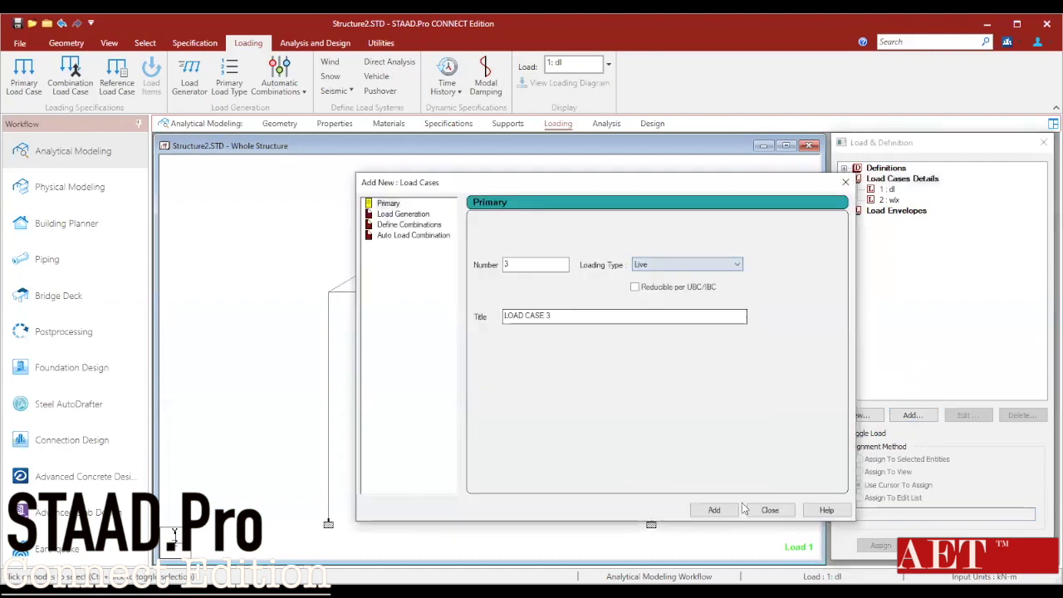
pyautogui.click(716, 510)
pyautogui.click(768, 510)
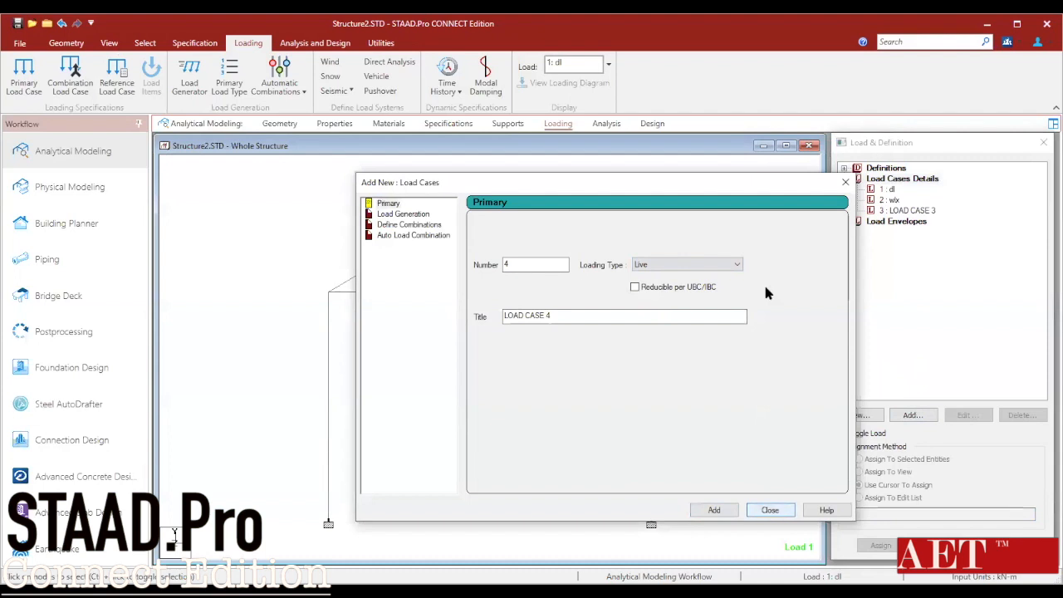
# - Add a selfweight load in the Y direction with factor -1 to the dl load case
pyautogui.click(887, 191)
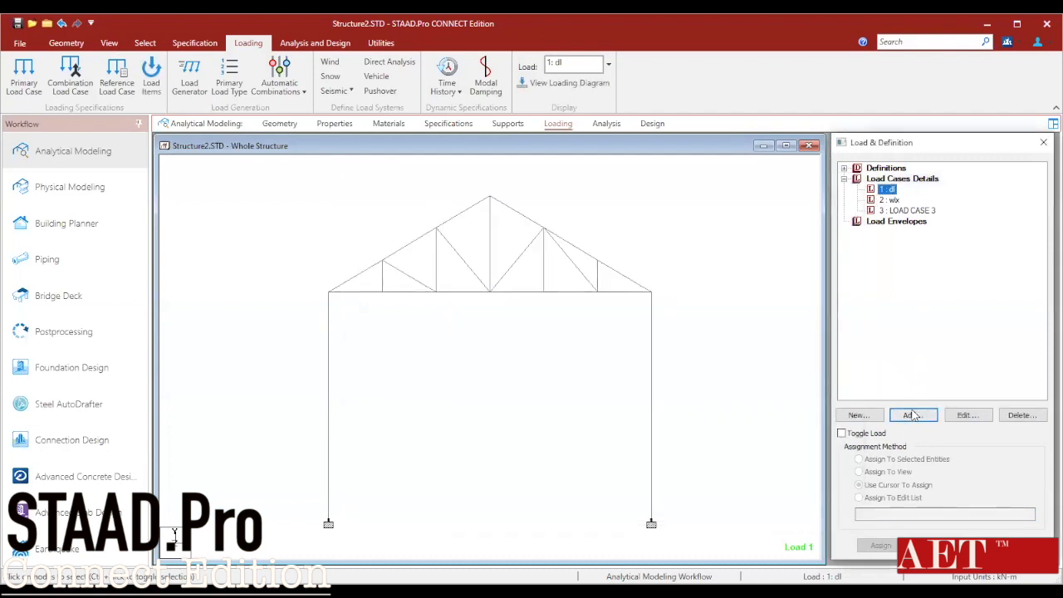
pyautogui.click(912, 414)
pyautogui.click(346, 169)
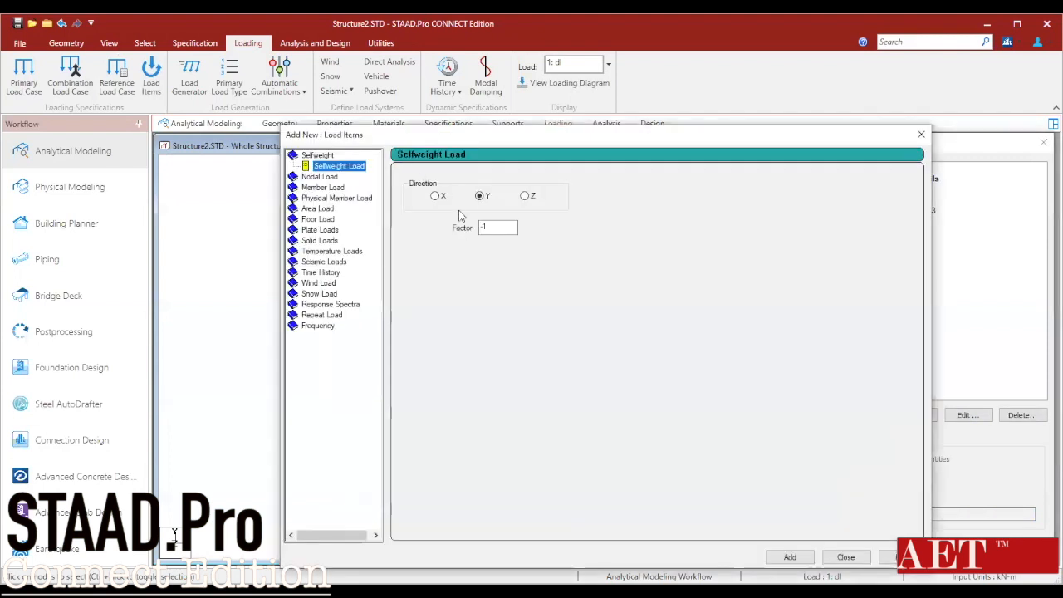
pyautogui.press('Tab')
pyautogui.press('Return')
pyautogui.press('Tab')
pyautogui.press('Return')
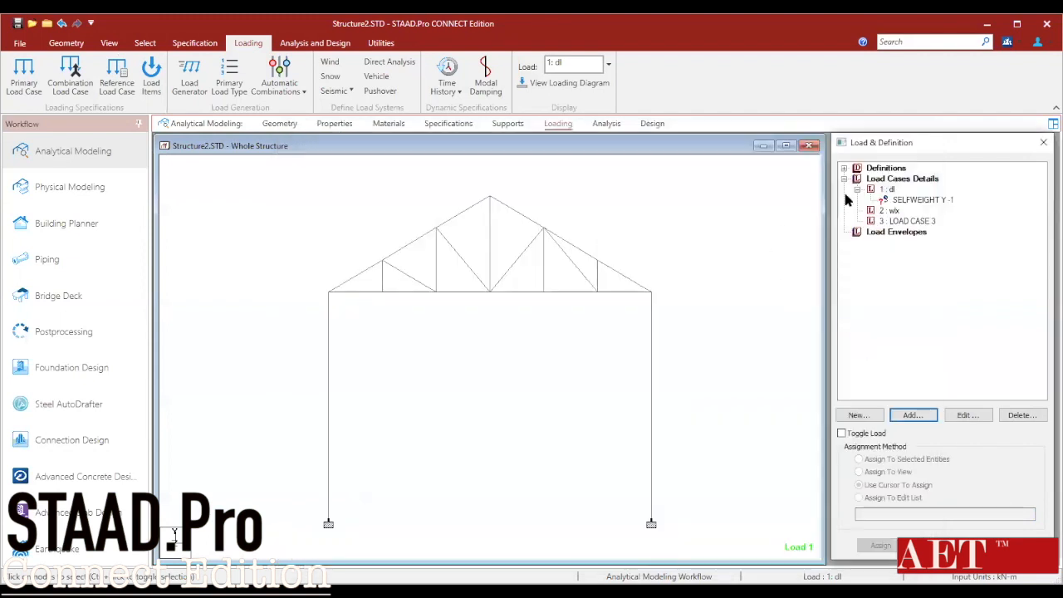
# - Delete the live load case LOAD CASE 3
pyautogui.click(899, 221)
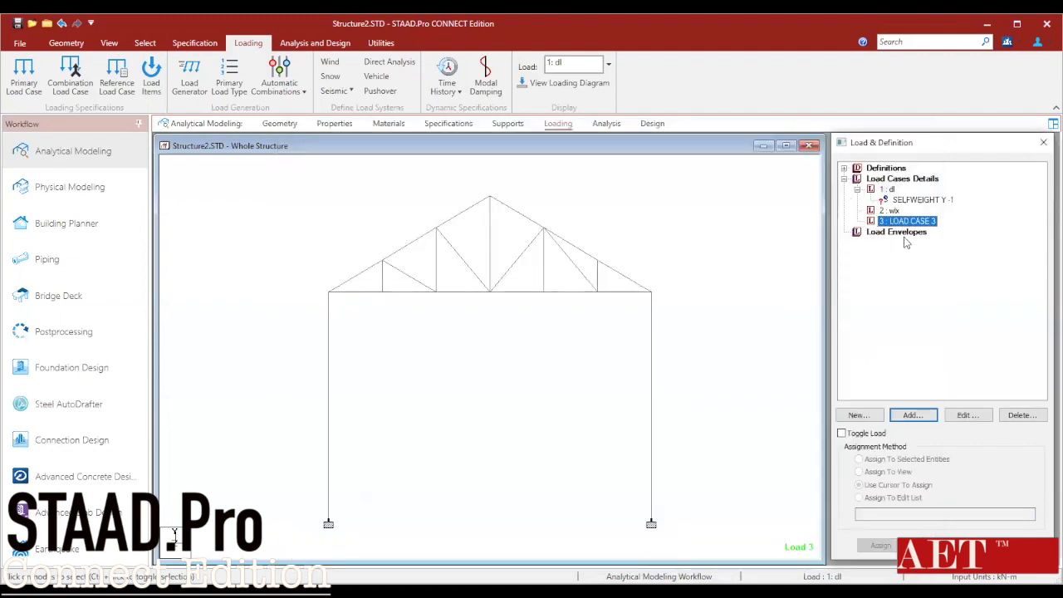
pyautogui.click(1021, 415)
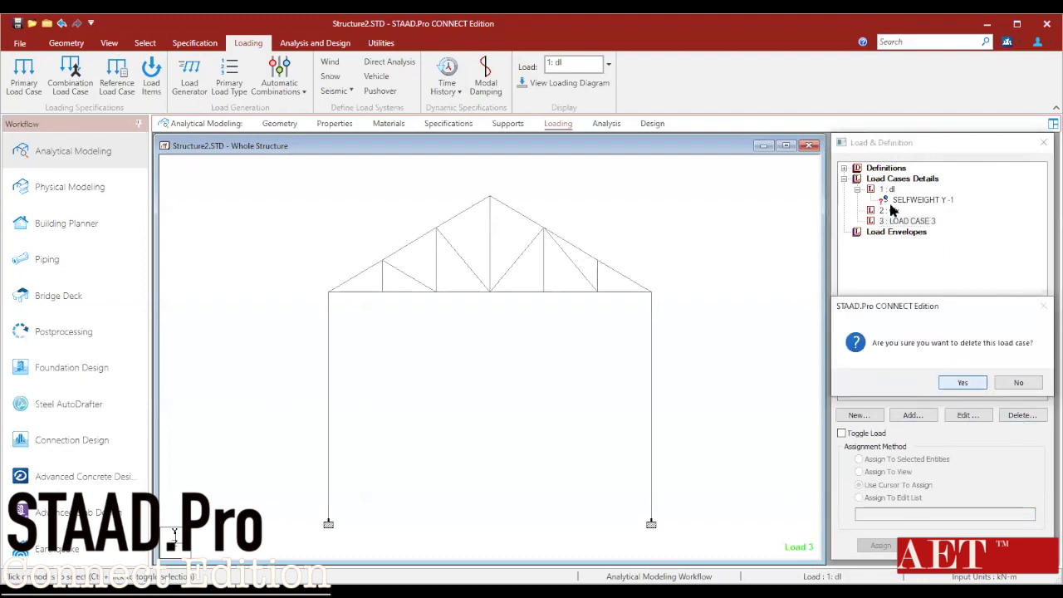
pyautogui.press('Return')
# - Add wind type number 1 to the wind definitions with its default comment
pyautogui.click(844, 168)
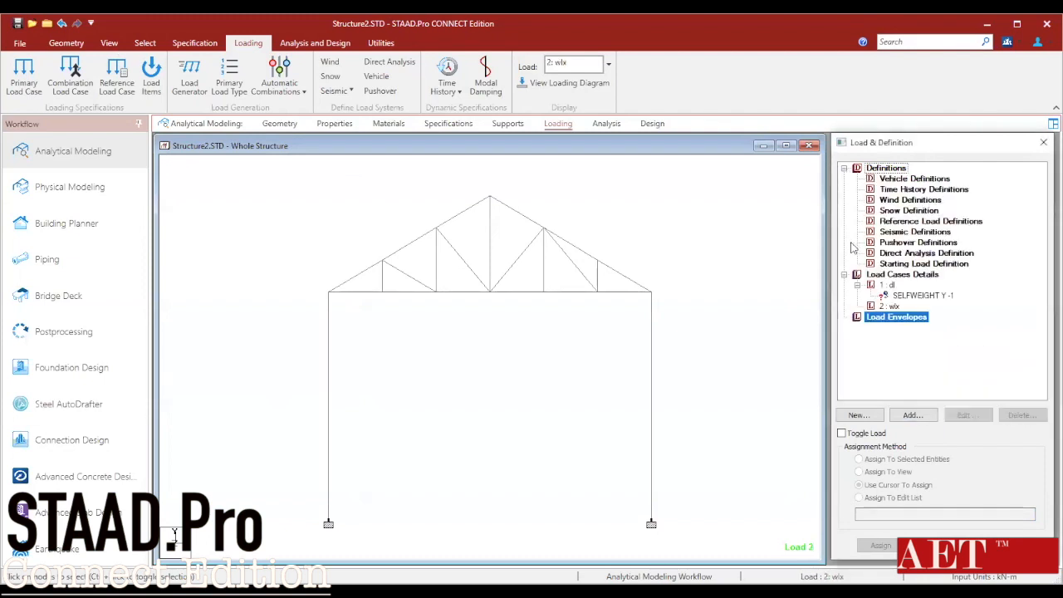
pyautogui.click(897, 205)
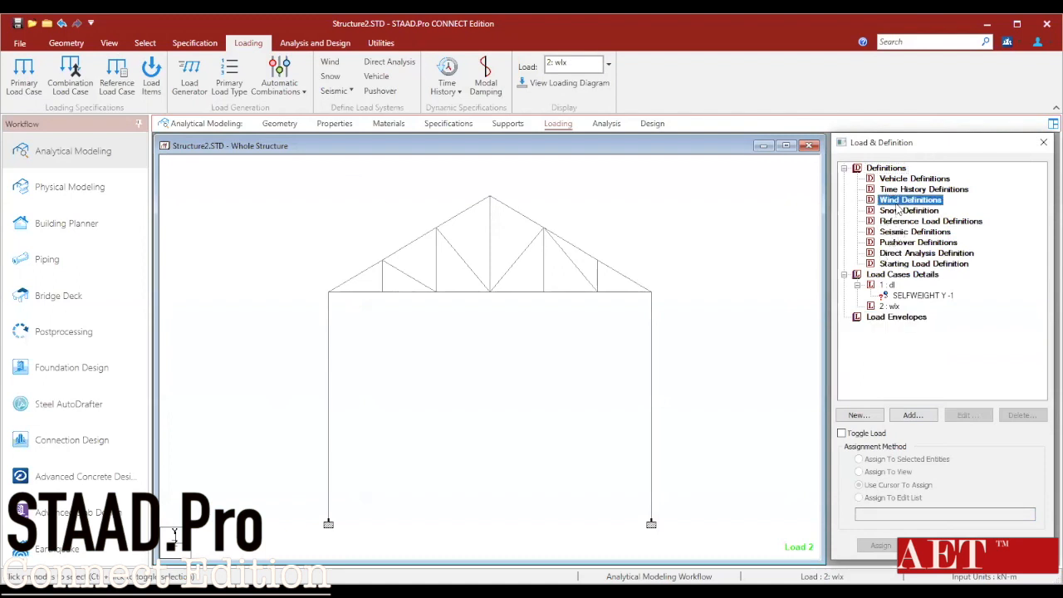
pyautogui.click(913, 415)
pyautogui.click(597, 446)
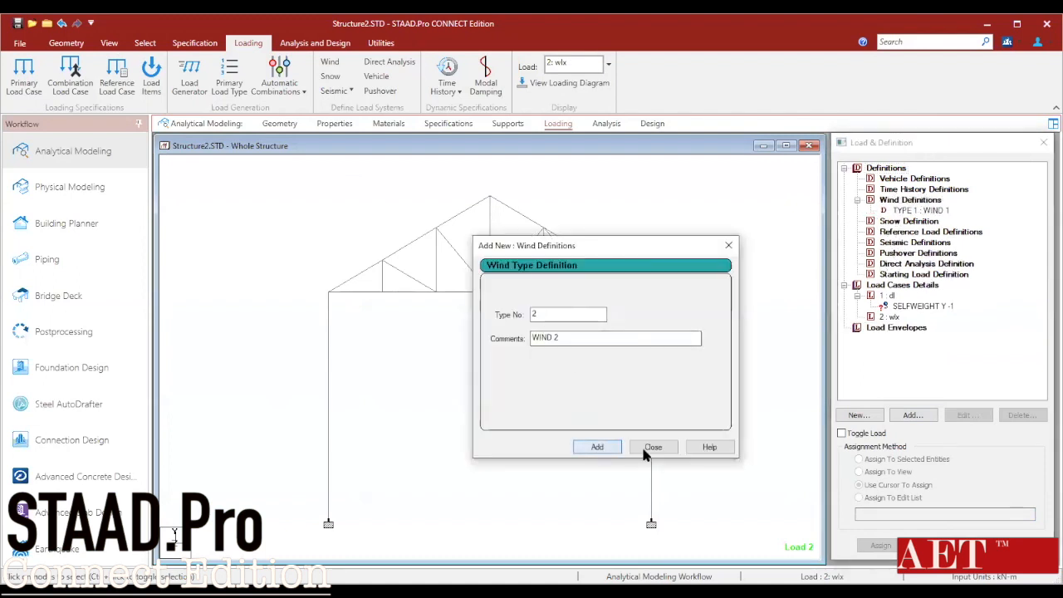
pyautogui.click(649, 449)
# - Add an ASCE-7 2010 intensity to WIND 1 with basic wind speed 40 kmph and structure type Trussed Tower
pyautogui.click(937, 211)
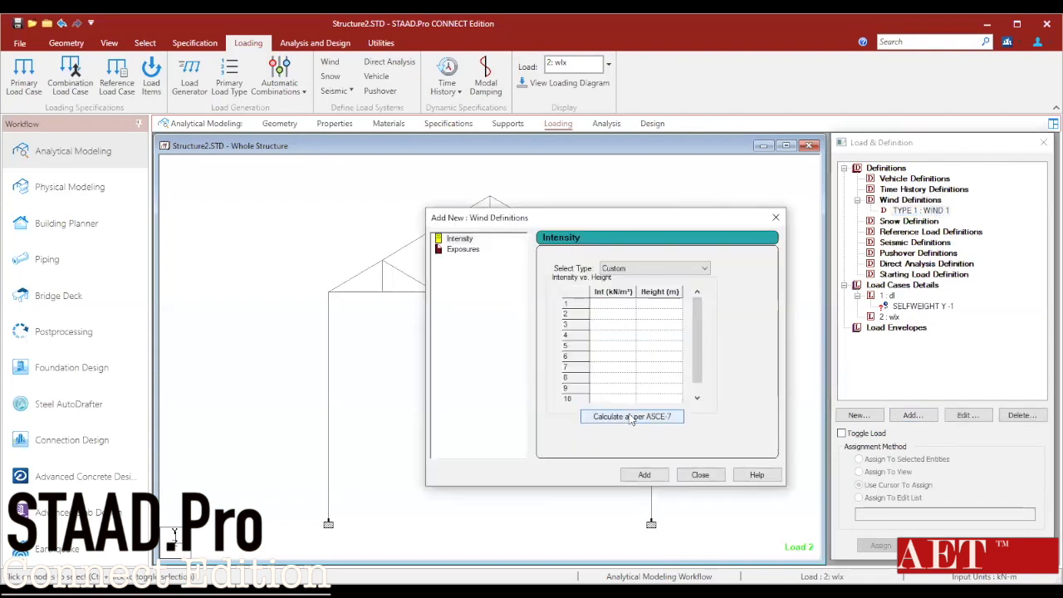
pyautogui.click(631, 416)
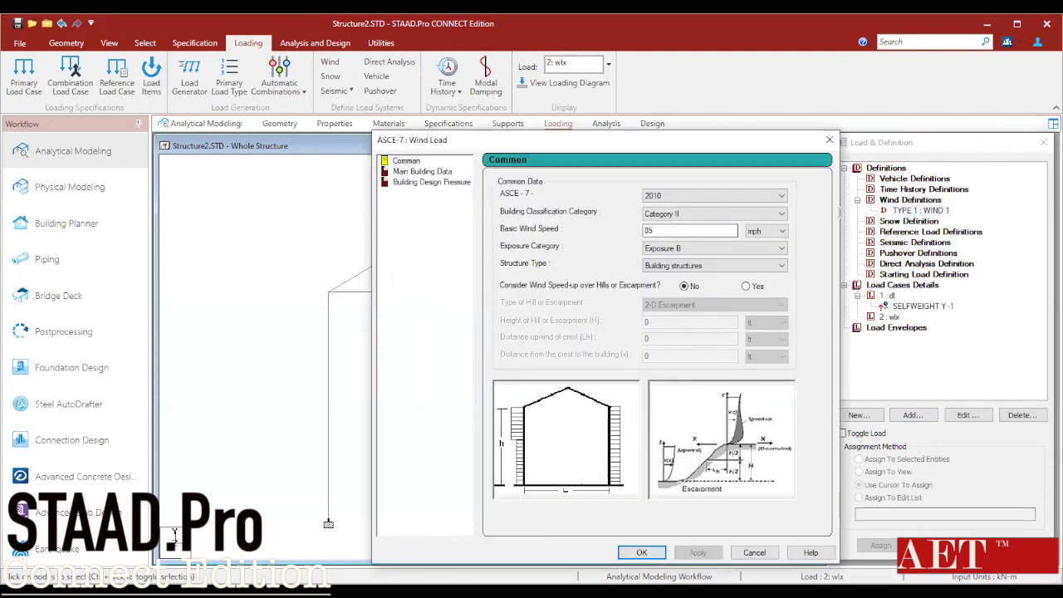
pyautogui.click(768, 234)
pyautogui.click(760, 251)
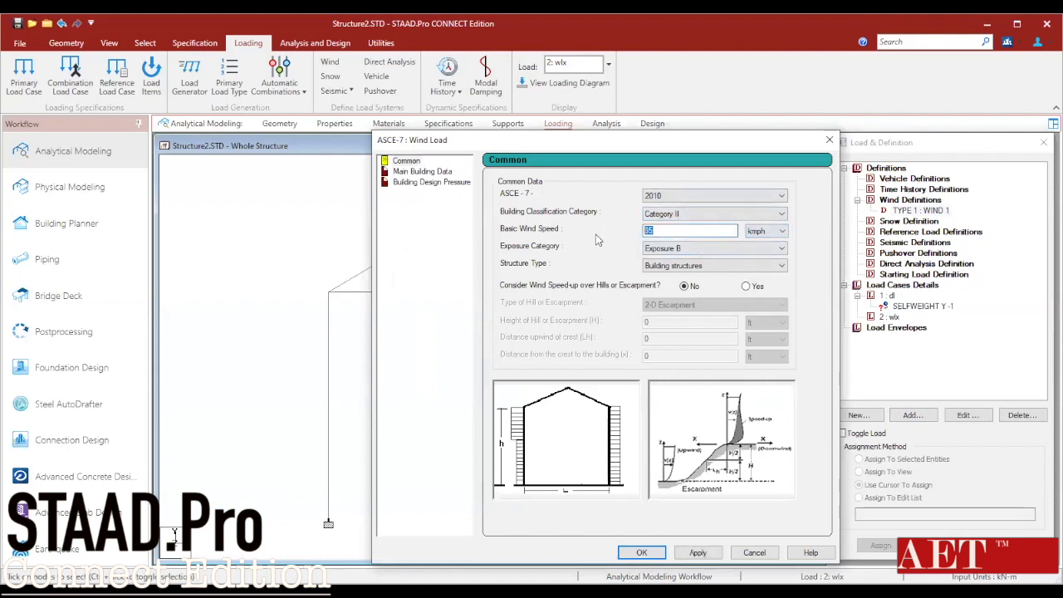
pyautogui.write('40')
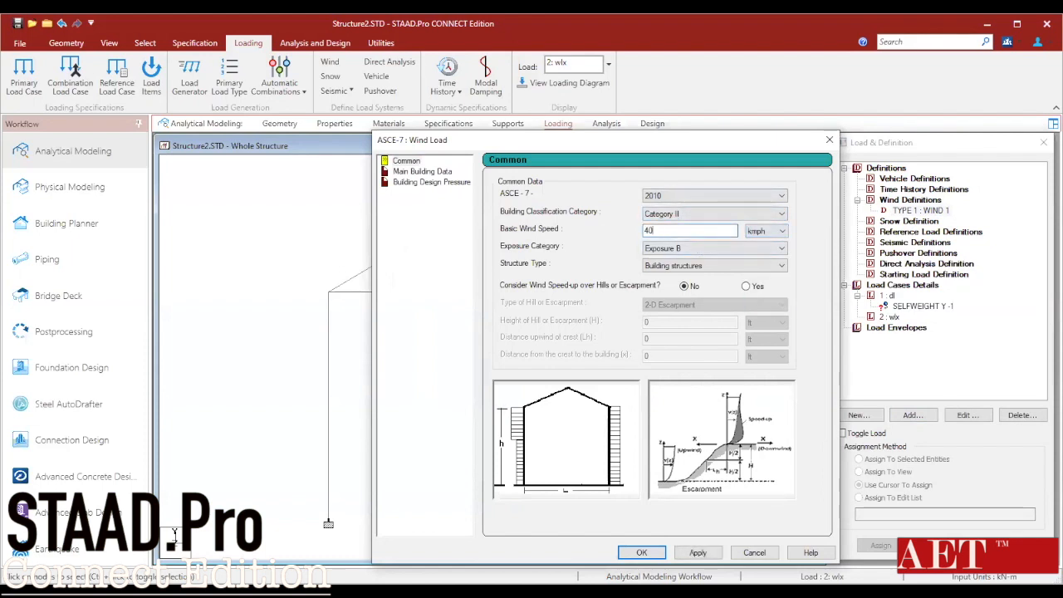
pyautogui.click(722, 265)
pyautogui.click(722, 303)
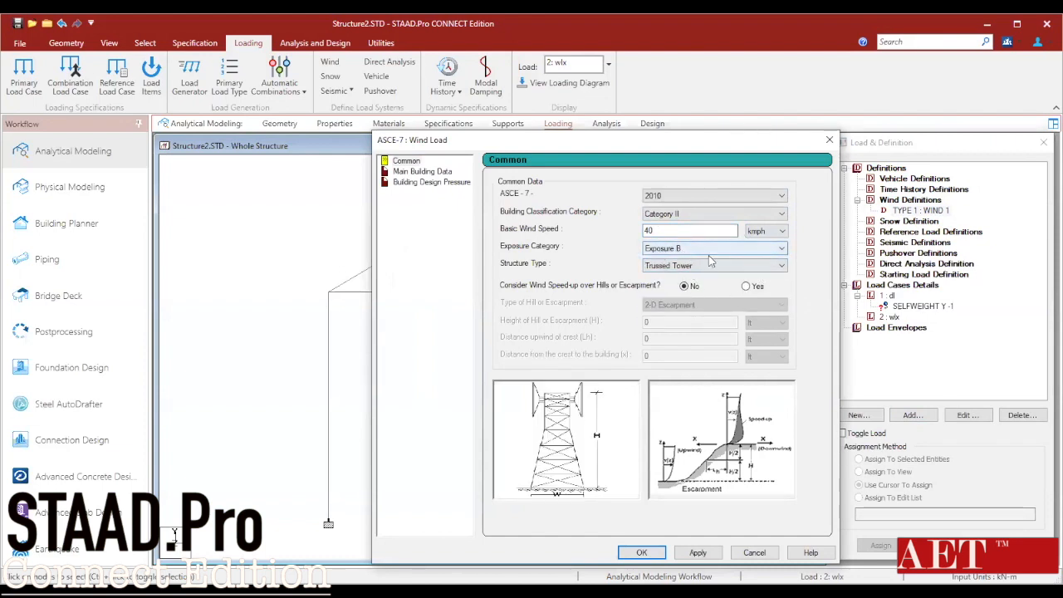
pyautogui.click(698, 553)
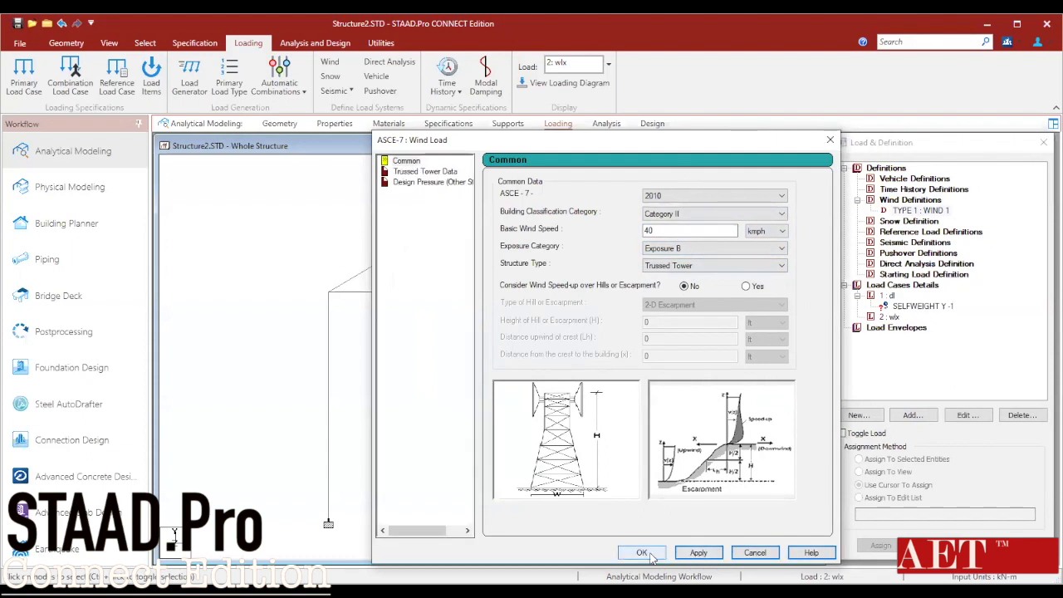
pyautogui.click(642, 553)
pyautogui.click(636, 474)
# - Add an exposure with factor 1 to WIND 1 and assign it to the whole view
pyautogui.doubleClick(554, 307)
pyautogui.write('1')
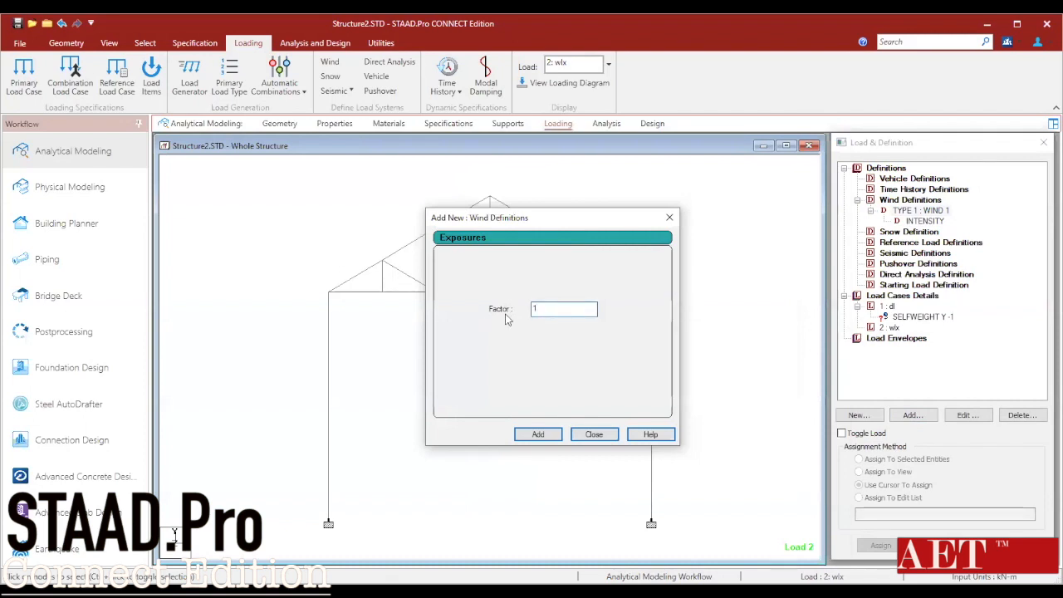
pyautogui.click(537, 434)
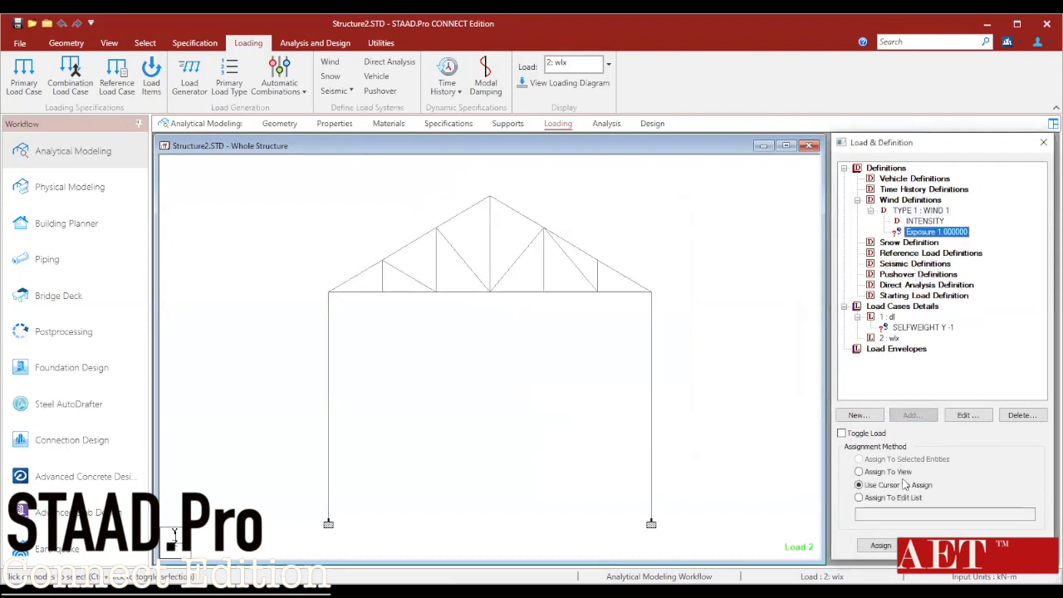
pyautogui.click(889, 471)
pyautogui.click(882, 546)
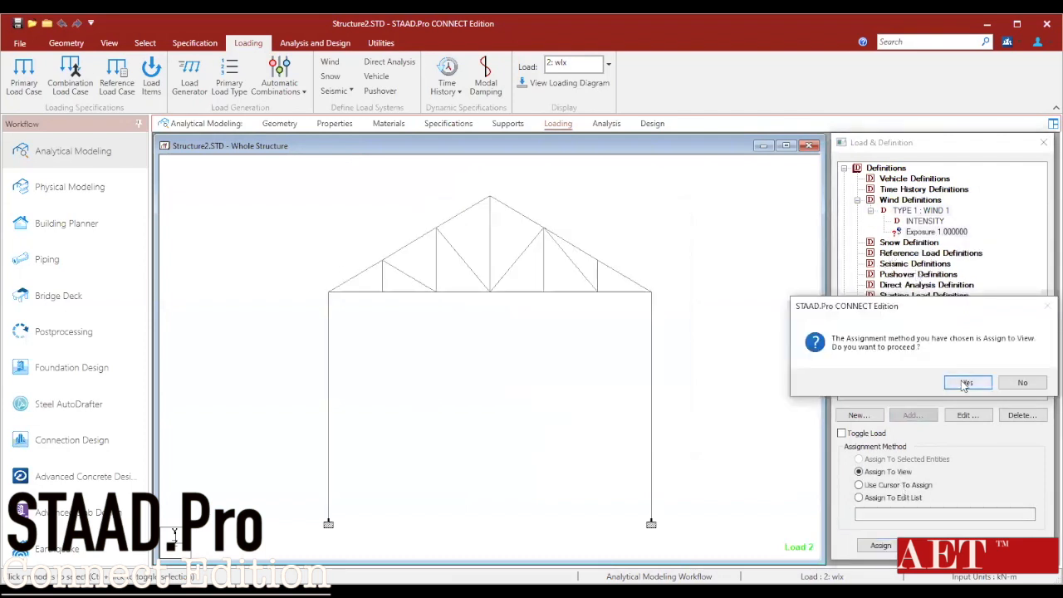
pyautogui.click(966, 383)
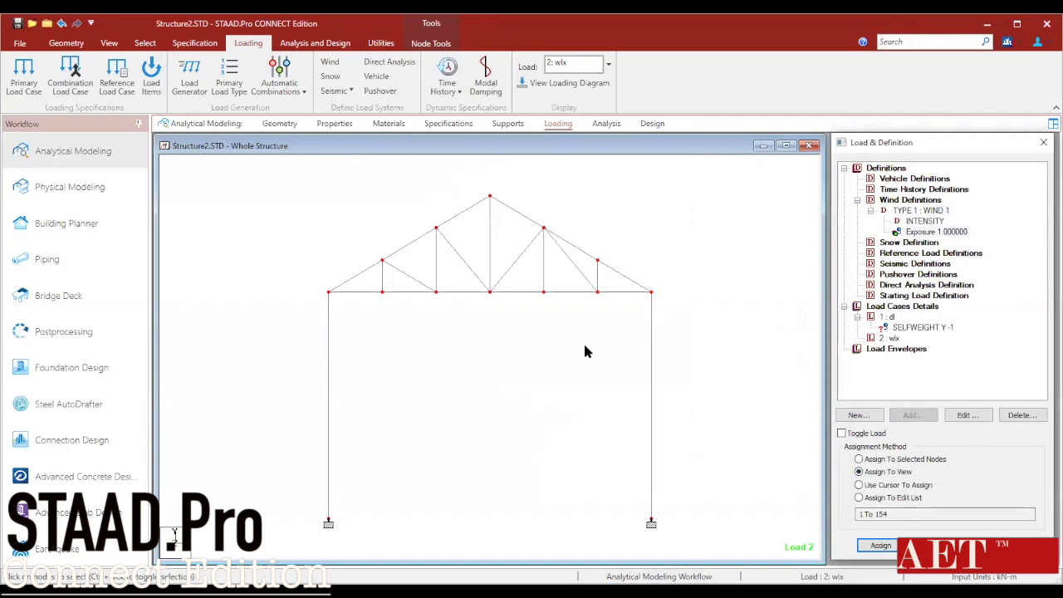
# - Add a type 1 wind load to the wlx load case in the X windward direction, factor 1, with Y range 0 to 12 m
pyautogui.click(897, 340)
pyautogui.click(917, 418)
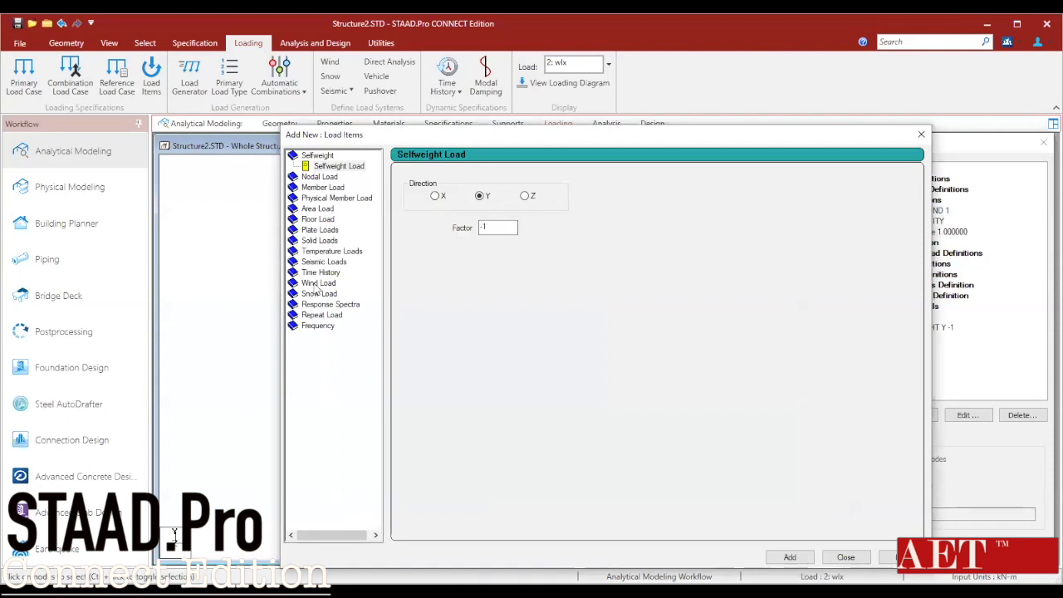
pyautogui.click(317, 285)
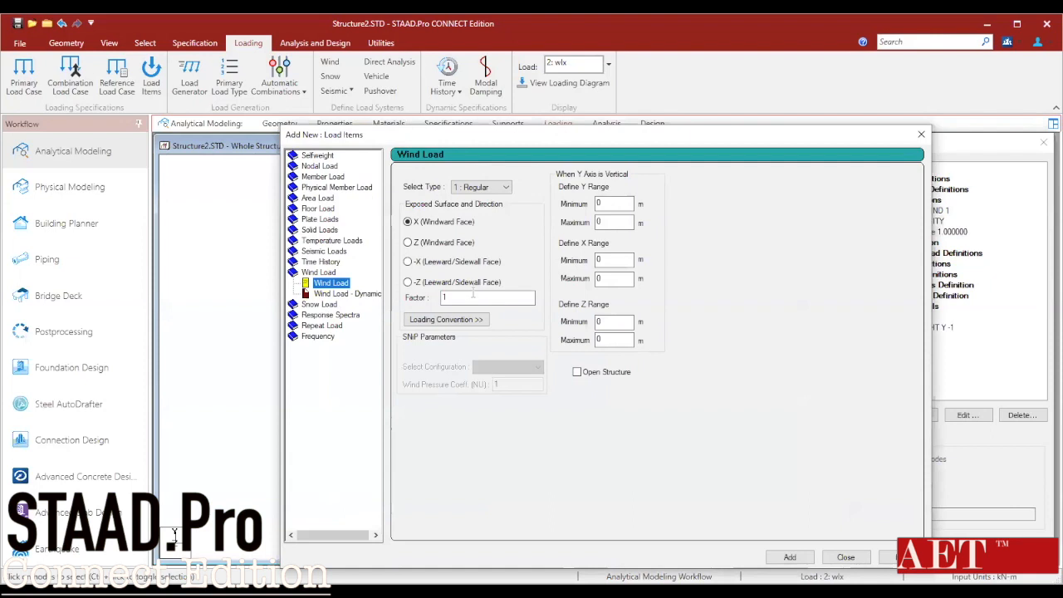
pyautogui.doubleClick(599, 221)
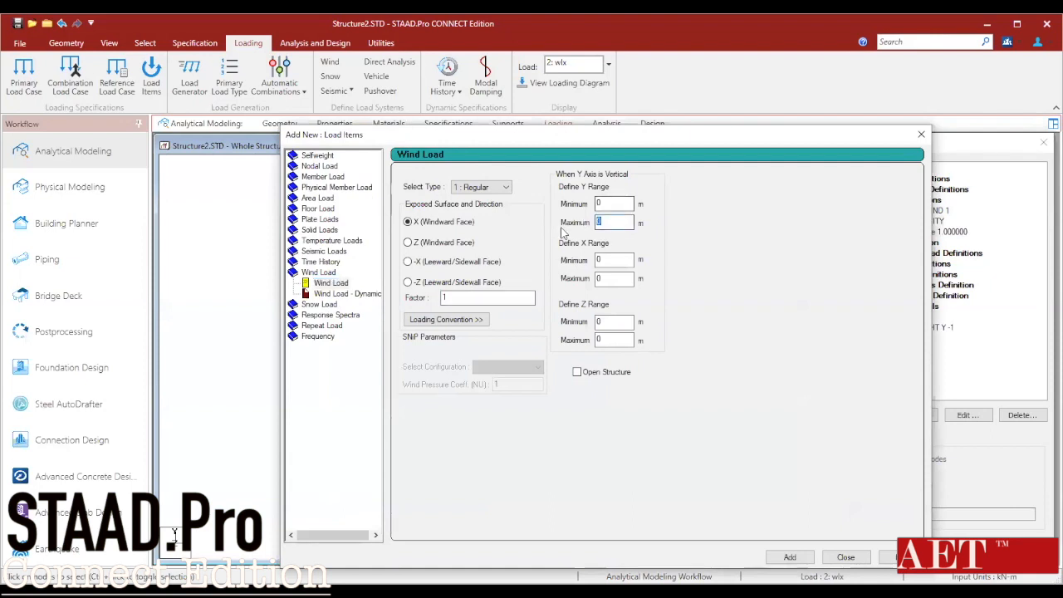
pyautogui.write('12')
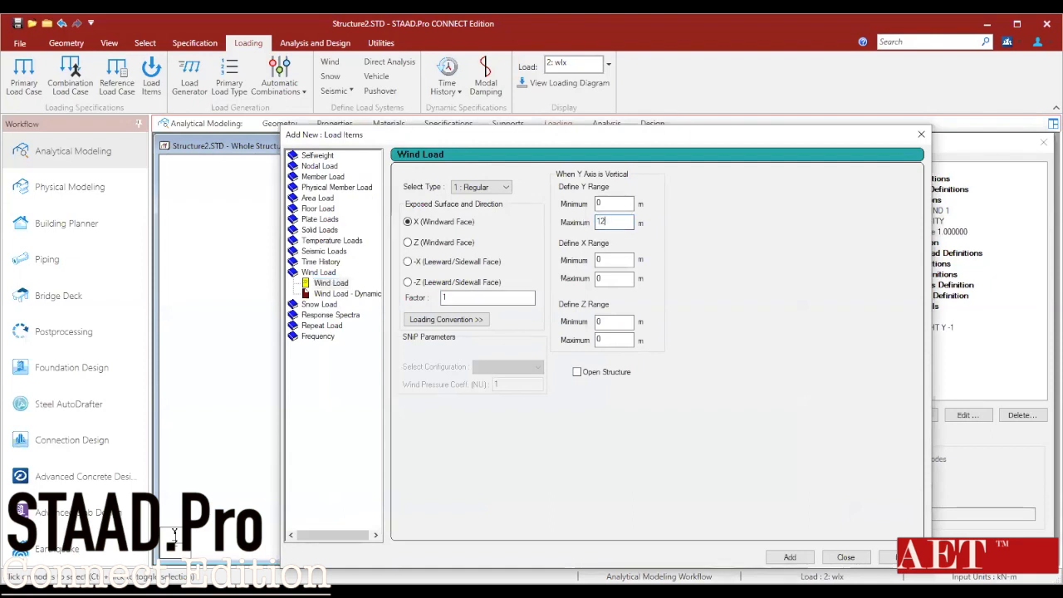
pyautogui.click(789, 557)
pyautogui.click(845, 557)
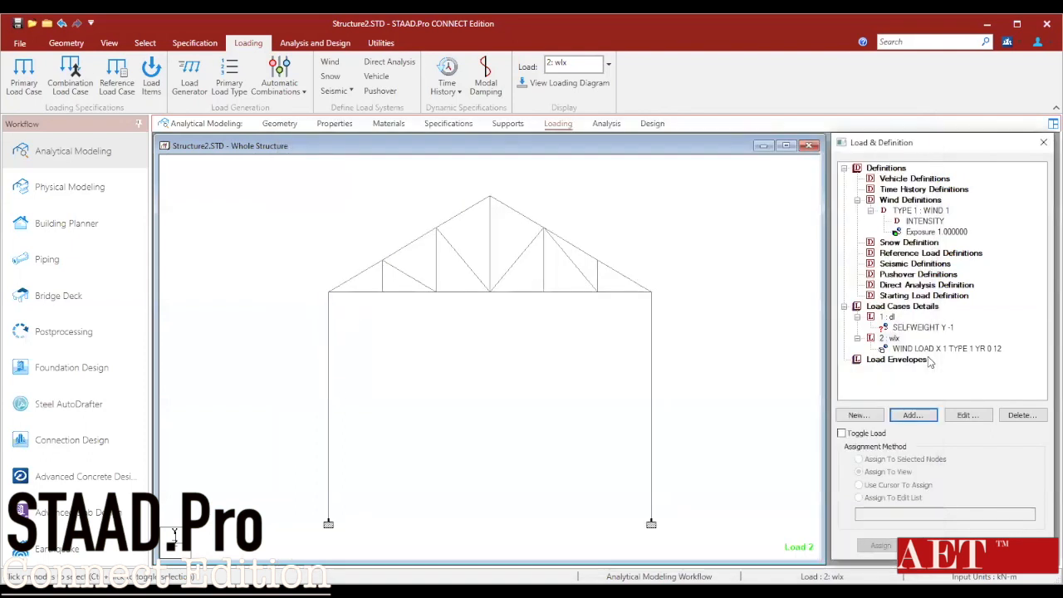
# - Show the wind load on the model in isometric view and assign the dl selfweight load to the whole view
pyautogui.click(930, 350)
pyautogui.click(108, 43)
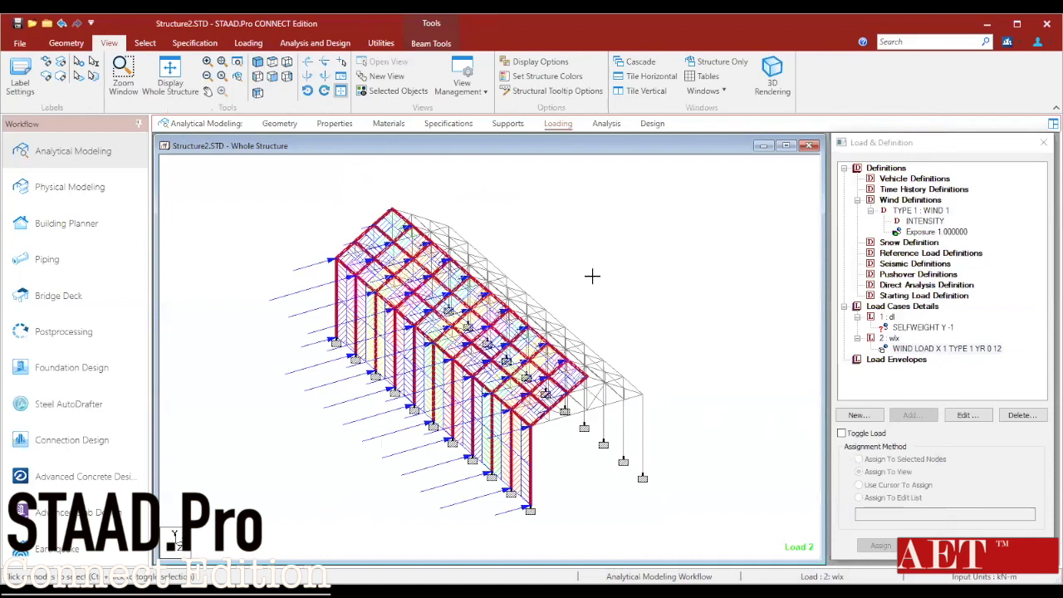
pyautogui.click(923, 327)
pyautogui.click(880, 545)
pyautogui.click(969, 382)
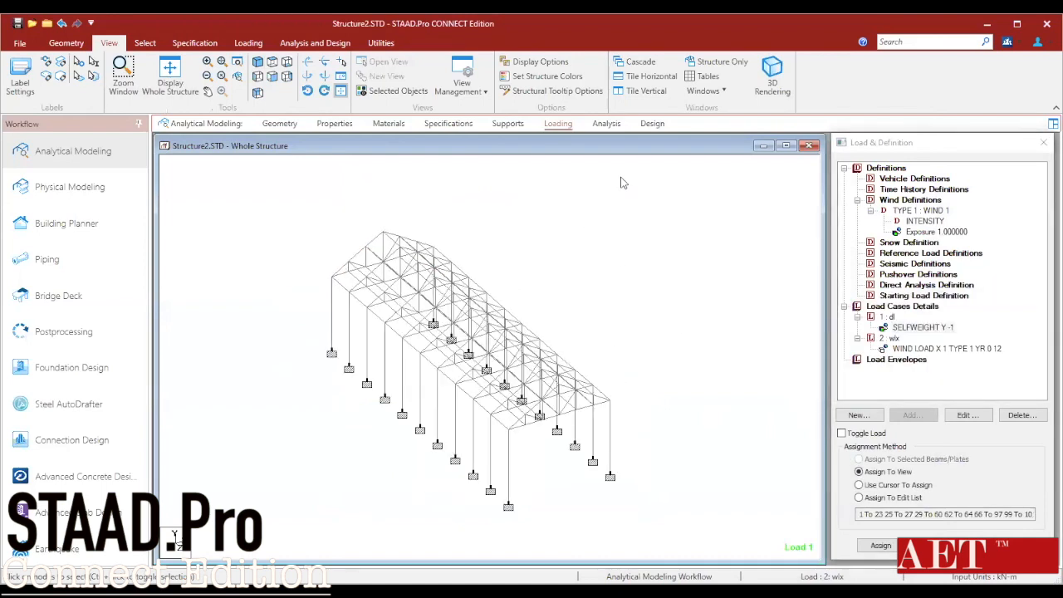
# - Add a Perform Analysis command with No Print, then save the structure and run the analysis
pyautogui.click(607, 124)
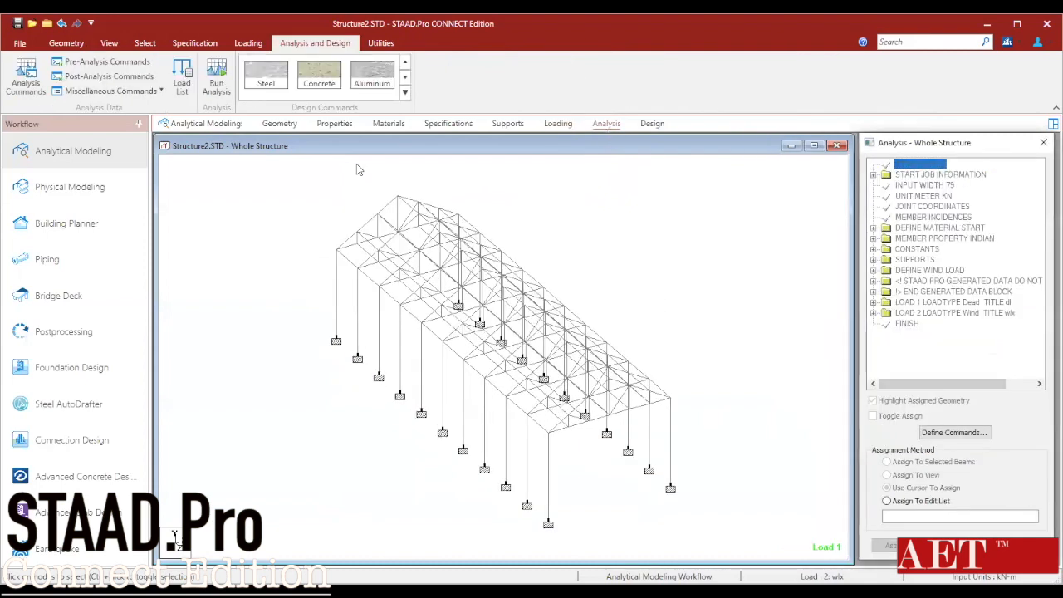
pyautogui.click(25, 83)
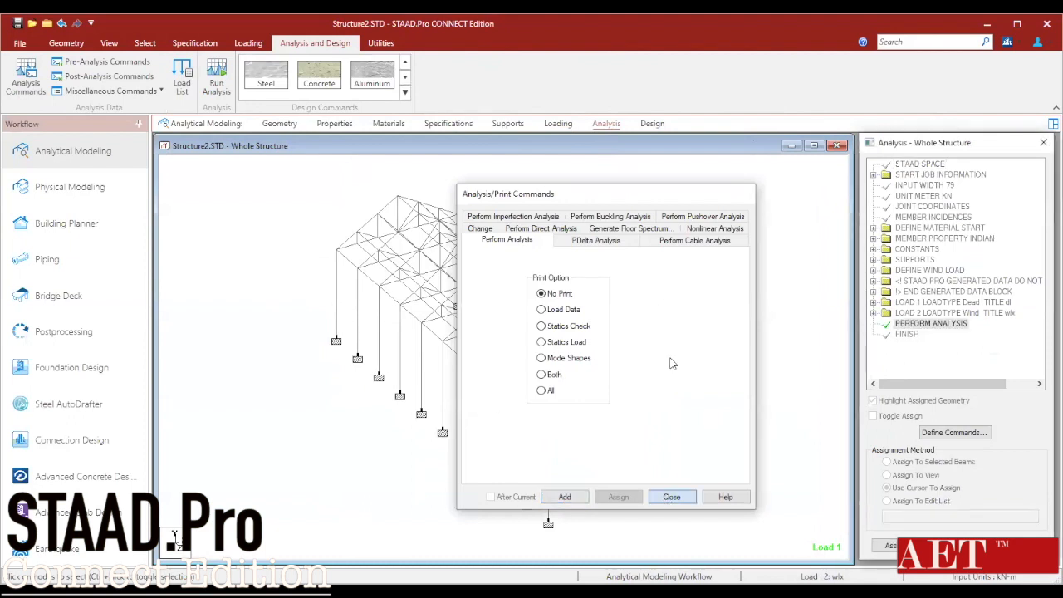
pyautogui.click(671, 497)
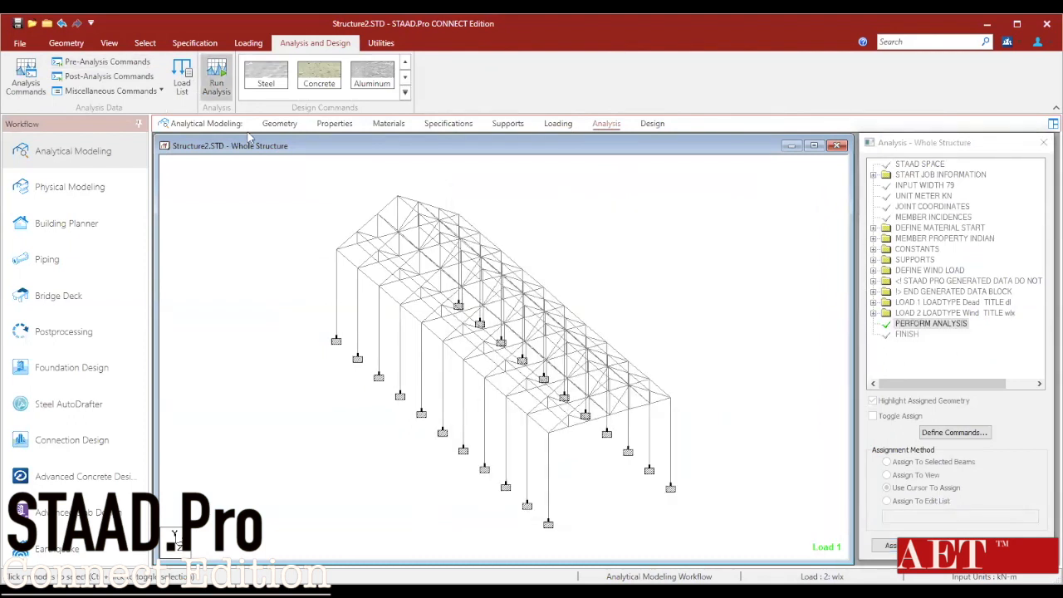
pyautogui.click(216, 79)
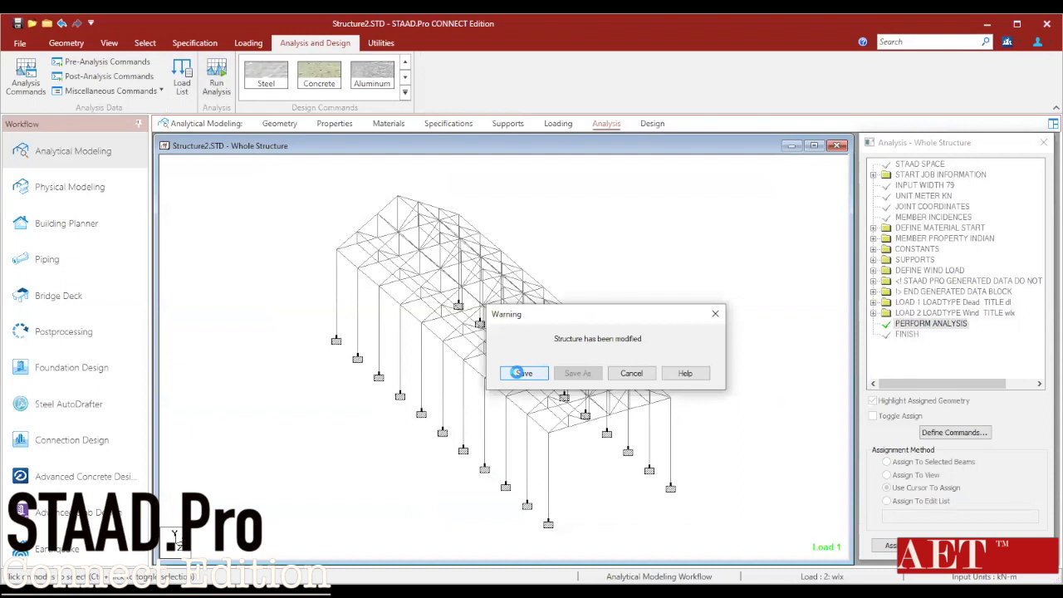
pyautogui.click(520, 373)
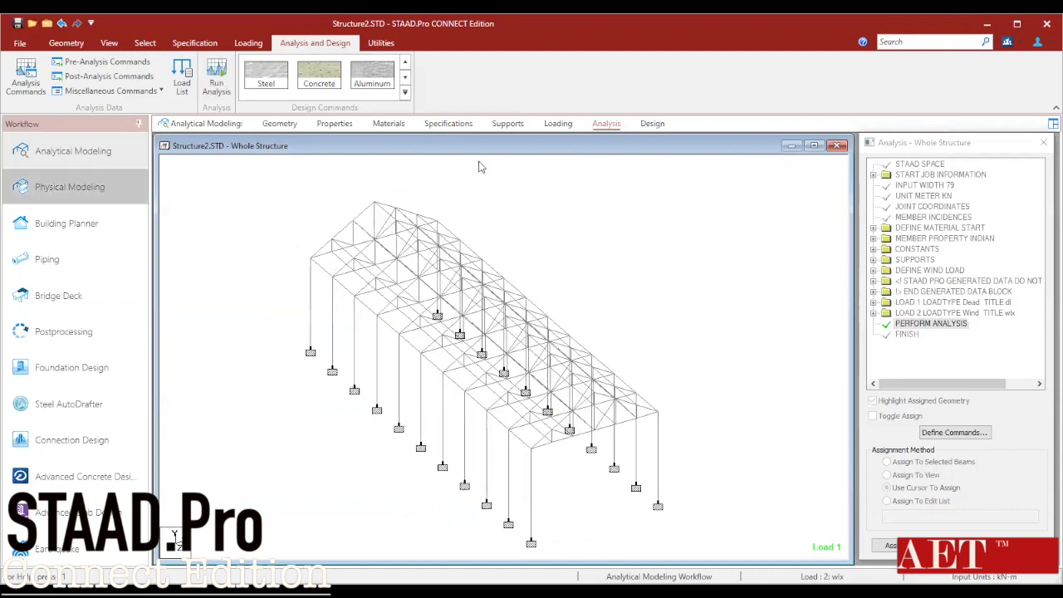
# - Open the postprocessing results for load cases dl and wlx to examine the node and beam displacements
pyautogui.click(77, 336)
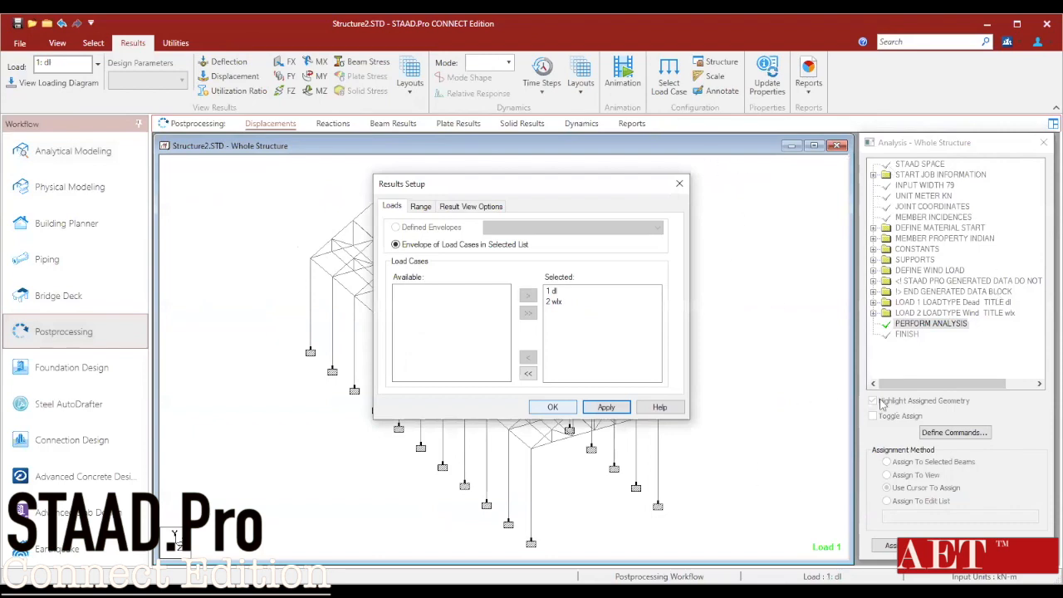
pyautogui.press('Return')
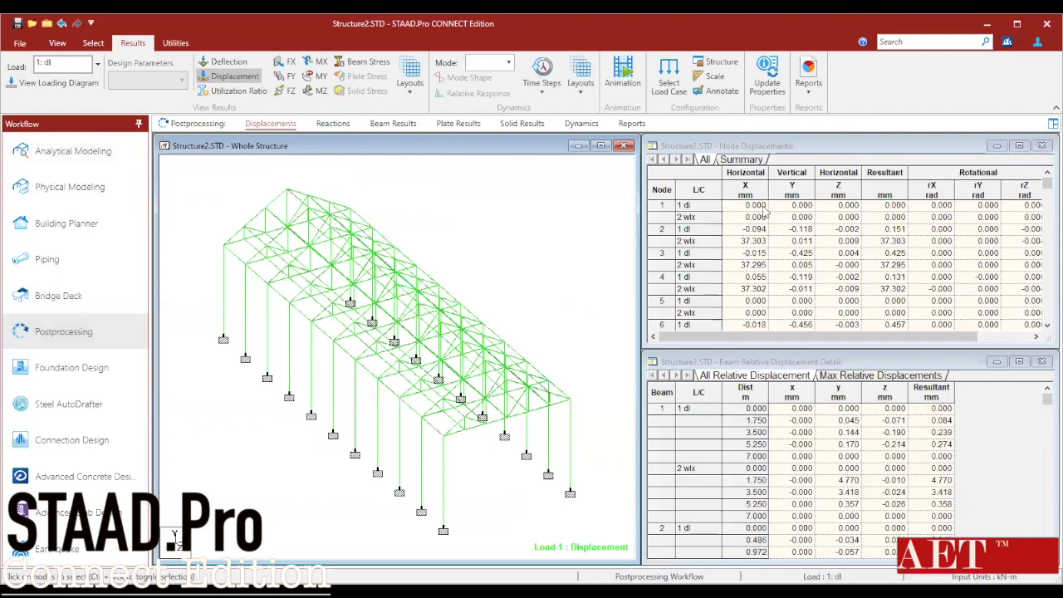
pyautogui.scroll(-1, 403, 344)
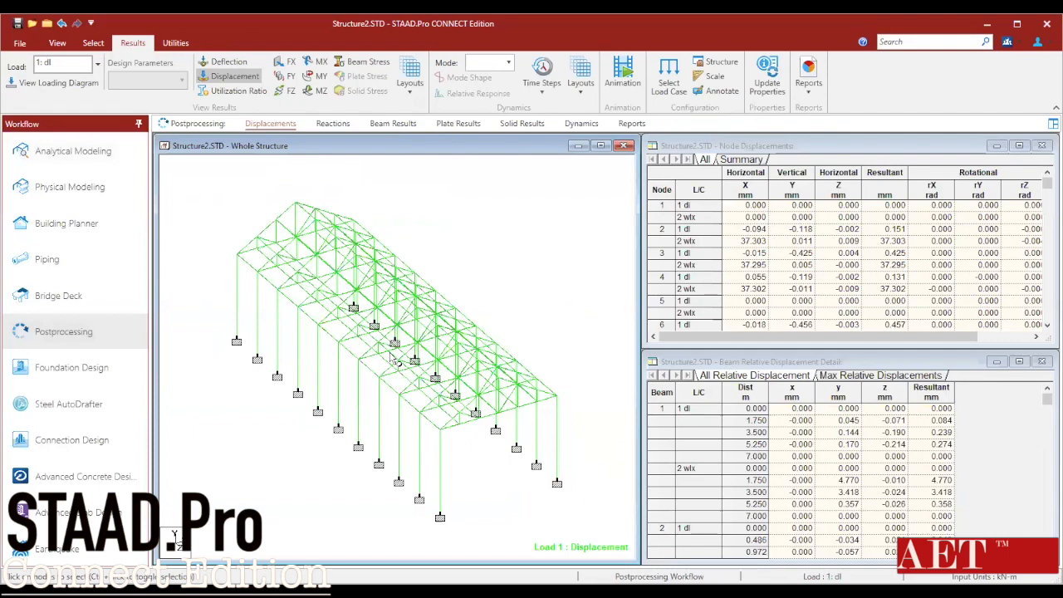
# - Animate the deflection of the shed, then return to the analytical modelling workflow
pyautogui.click(624, 89)
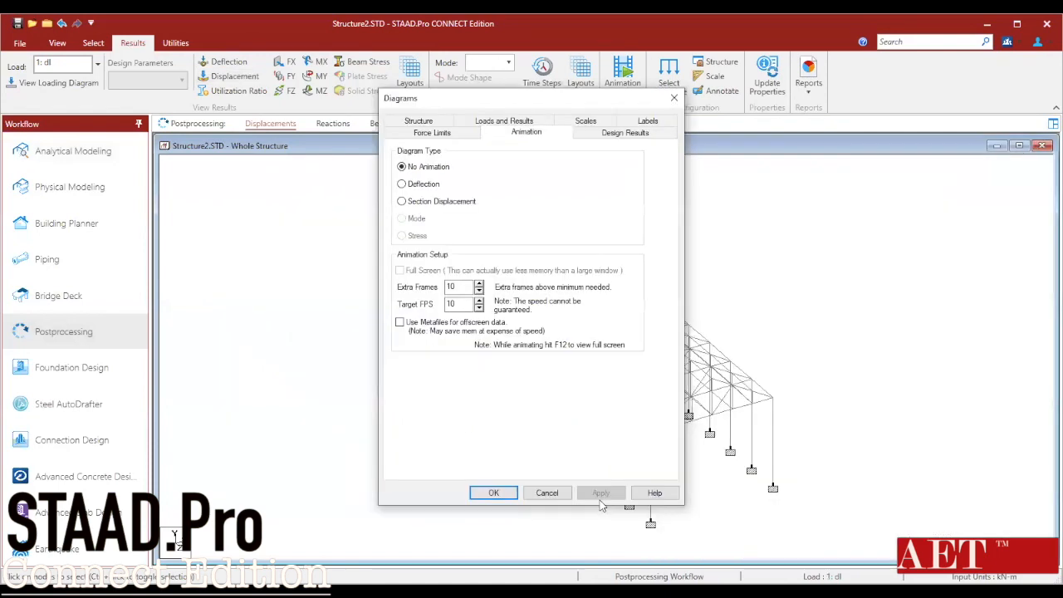
pyautogui.click(403, 184)
pyautogui.press('Return')
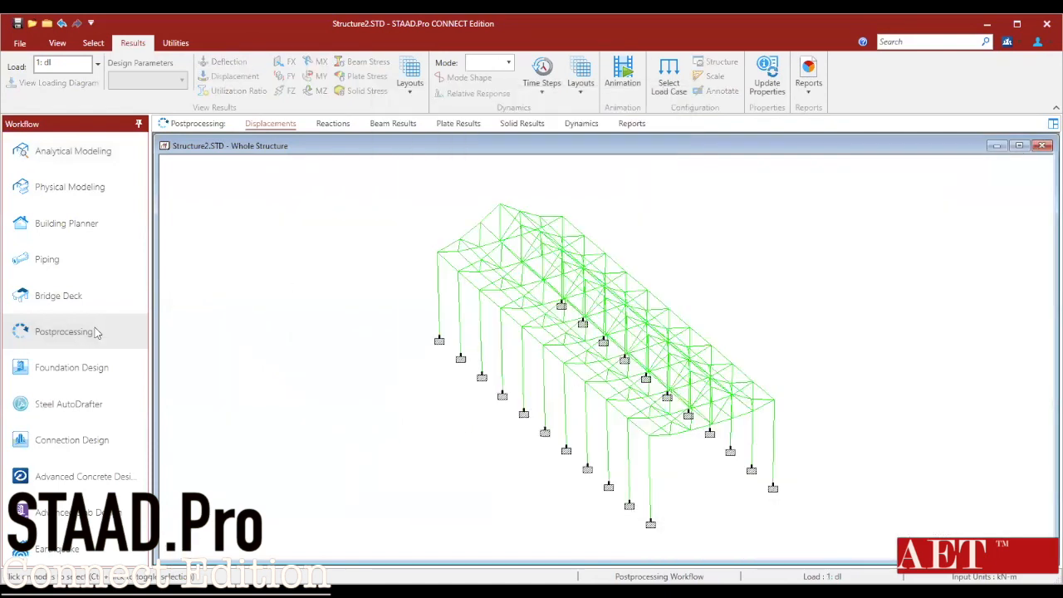
pyautogui.click(108, 153)
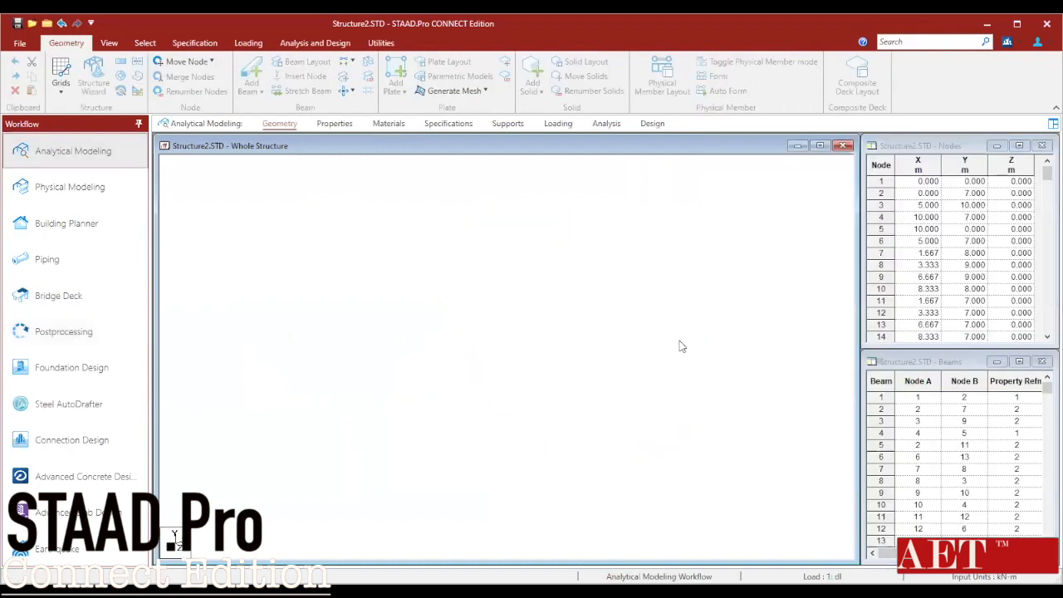
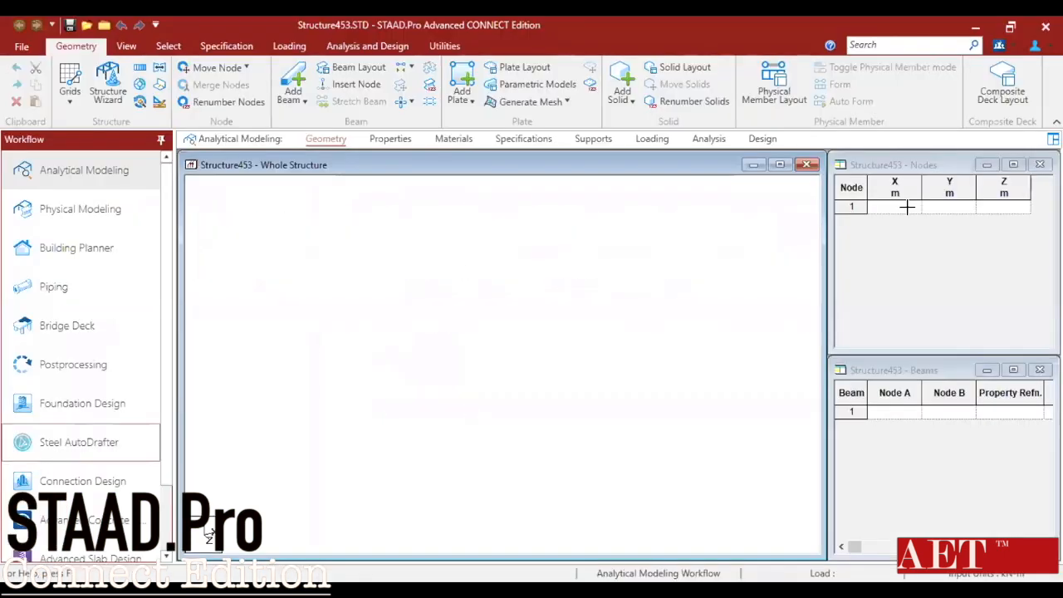
# - Enter two nodes in the new model at coordinates (0, 0, 0) and (30, 0, 0) m
pyautogui.click(873, 206)
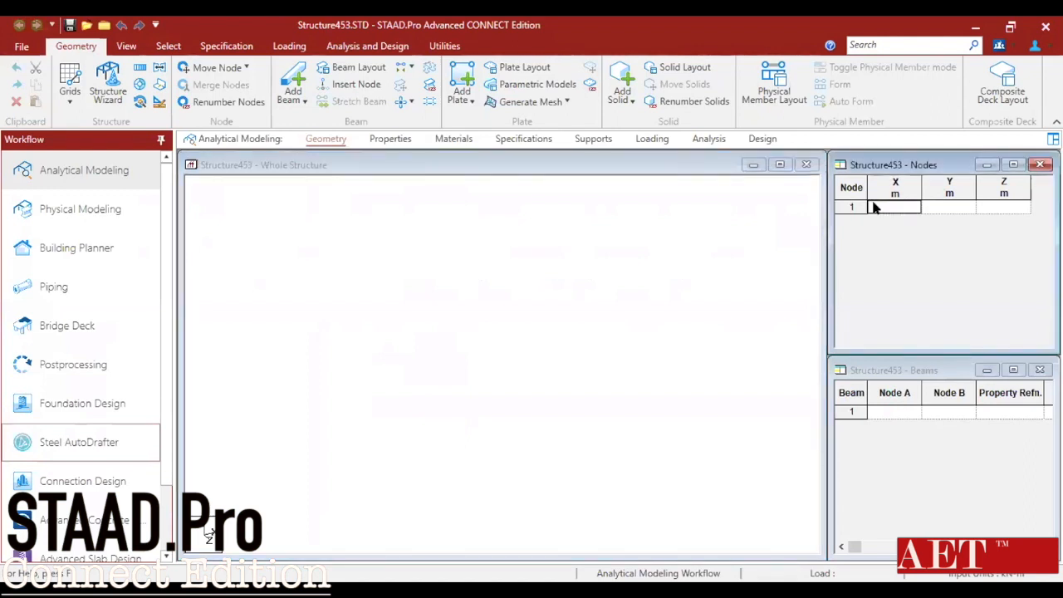
pyautogui.write('0')
pyautogui.press('Return')
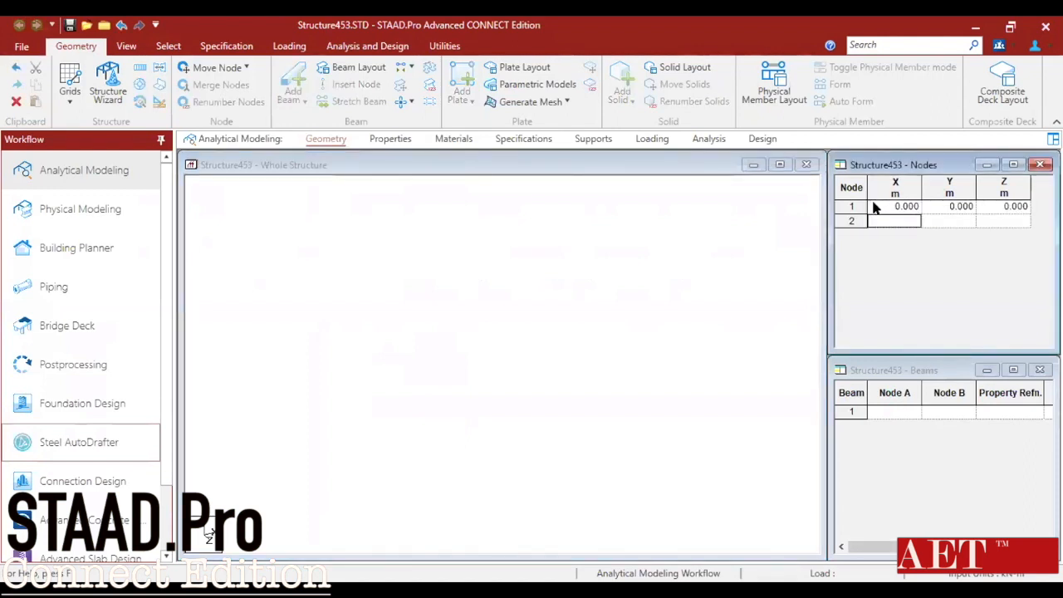
pyautogui.write('30')
pyautogui.press('Return')
pyautogui.click(434, 318)
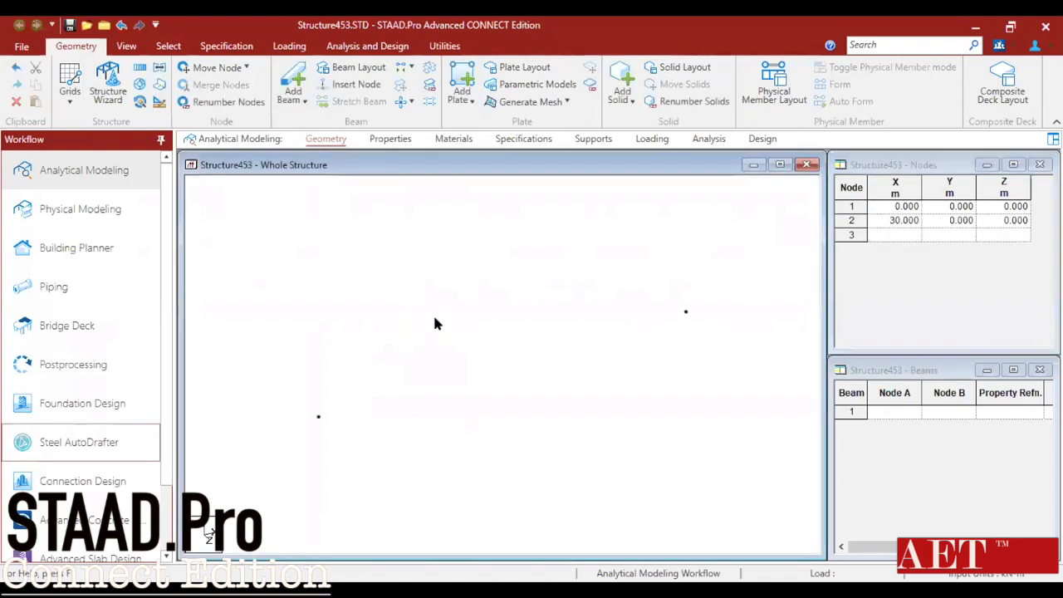
# - Create two columns by repeating both nodes translationally in Y, one step of 10 m with linked steps
pyautogui.click(167, 45)
pyautogui.click(18, 83)
pyautogui.hotkey('ctrl', 'a')
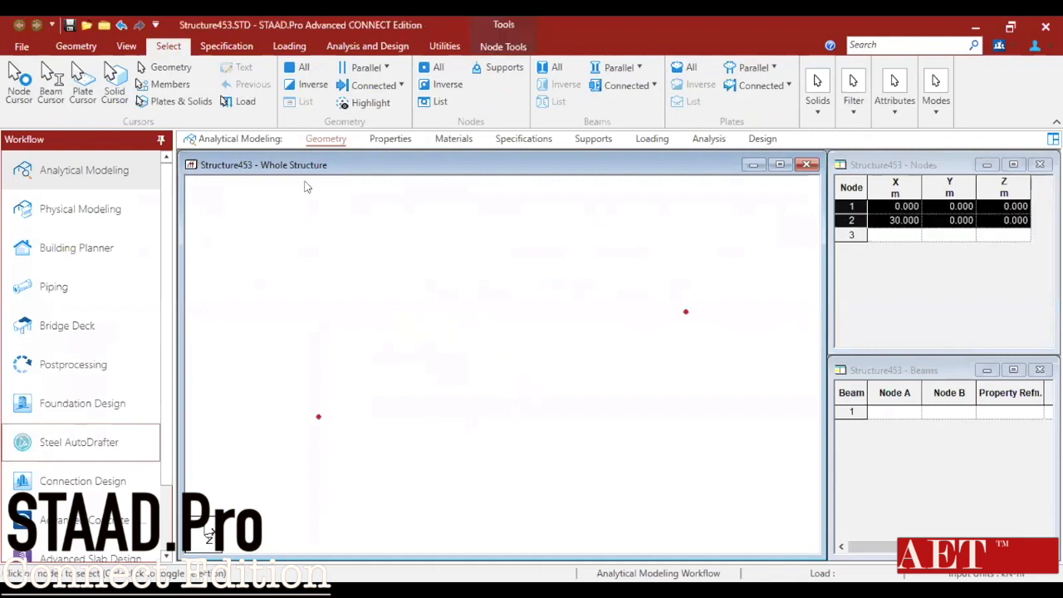
pyautogui.click(75, 46)
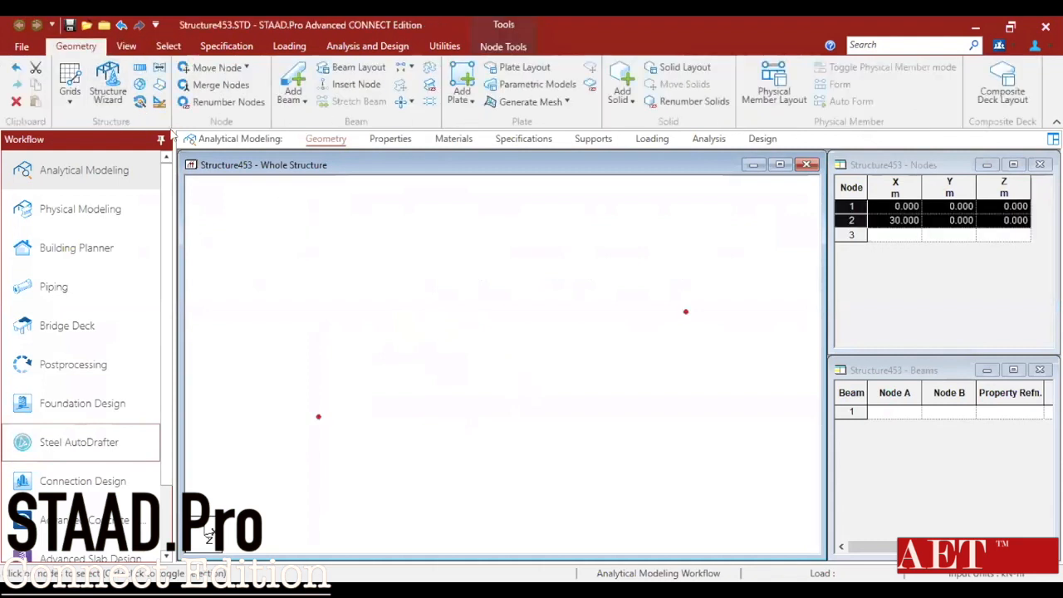
pyautogui.click(139, 68)
pyautogui.click(459, 434)
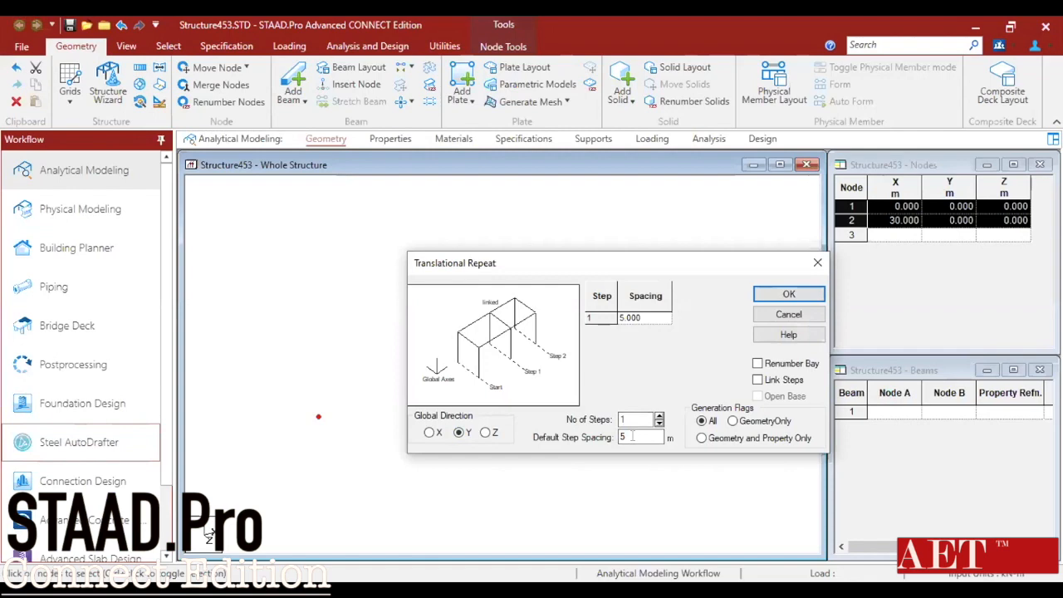
pyautogui.moveTo(633, 436); pyautogui.dragTo(588, 444)
pyautogui.write('10')
pyautogui.click(772, 380)
pyautogui.press('Return')
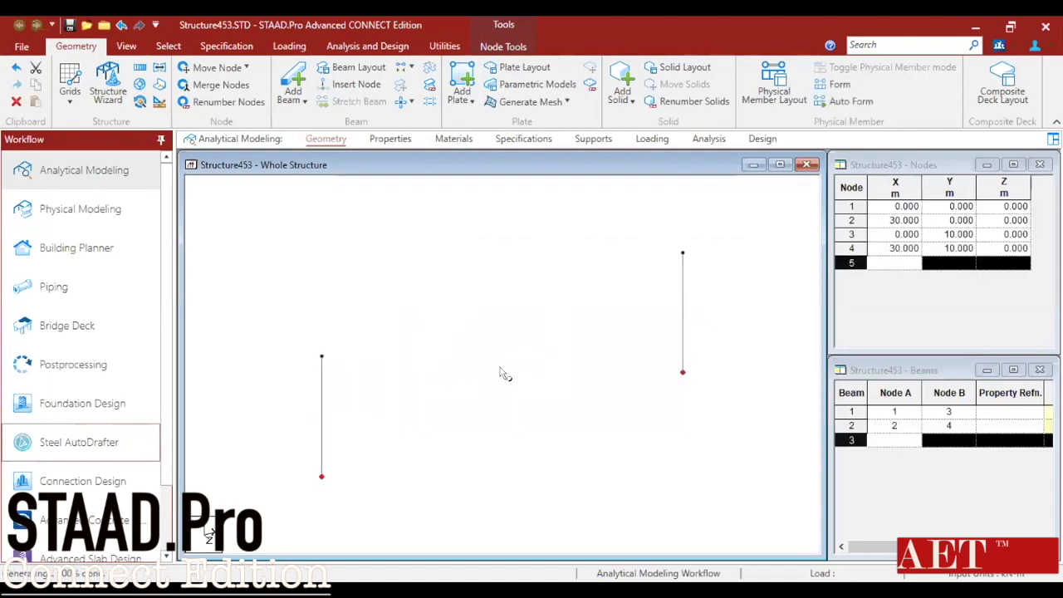
# - Add a beam joining the tops of the two columns
pyautogui.click(285, 78)
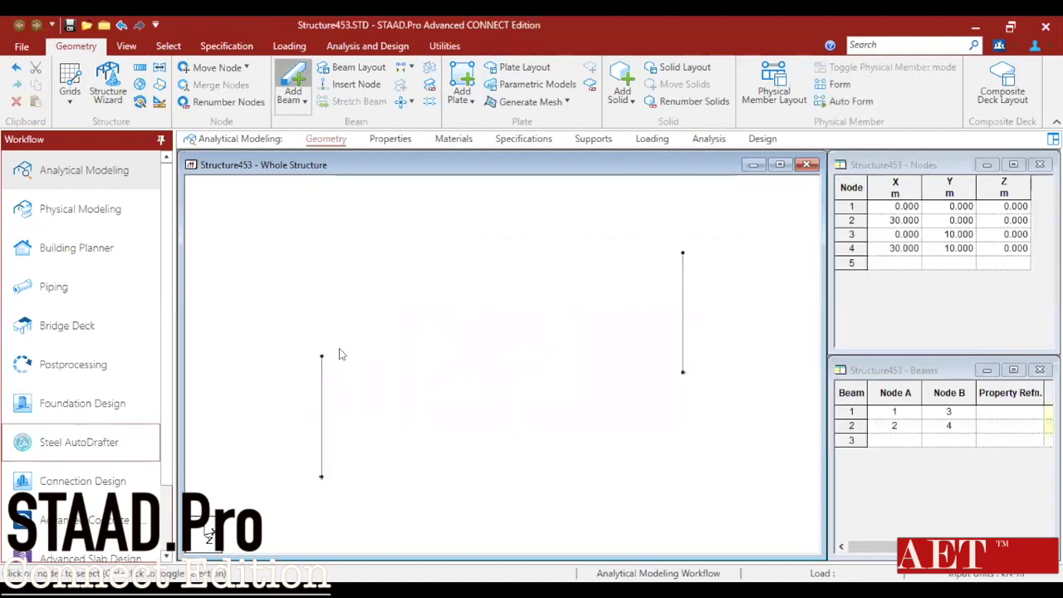
pyautogui.click(321, 356)
pyautogui.click(683, 254)
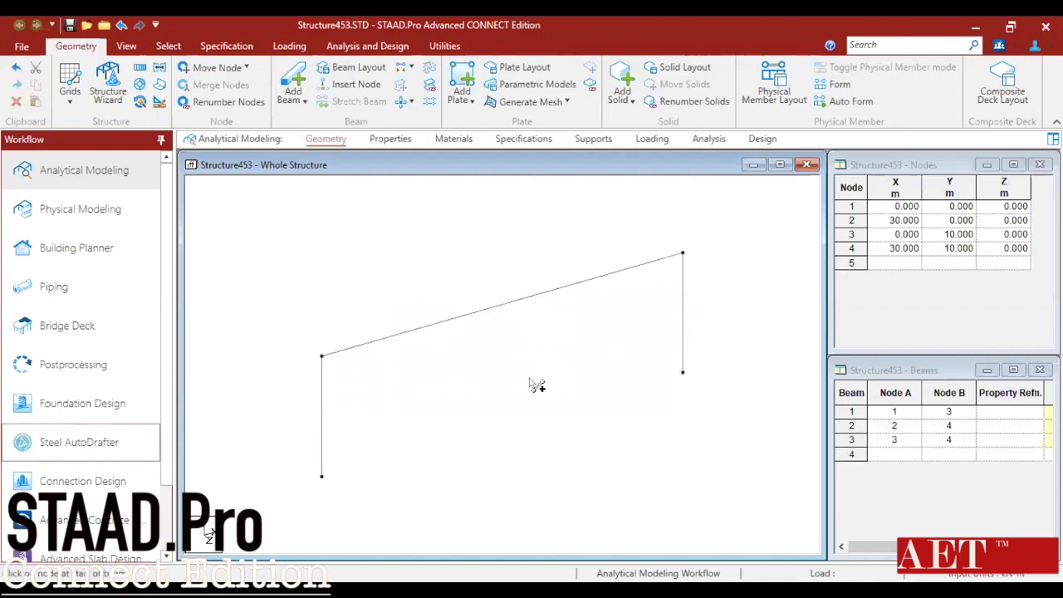
# - Open node insertion for the beam joining the column tops
pyautogui.click(493, 299)
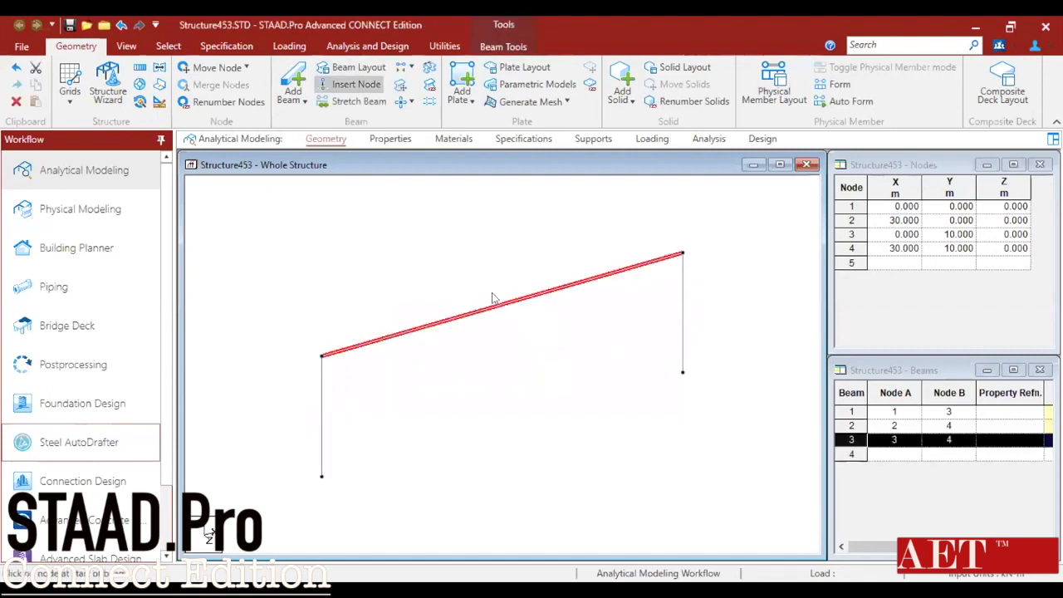
pyautogui.click(493, 299)
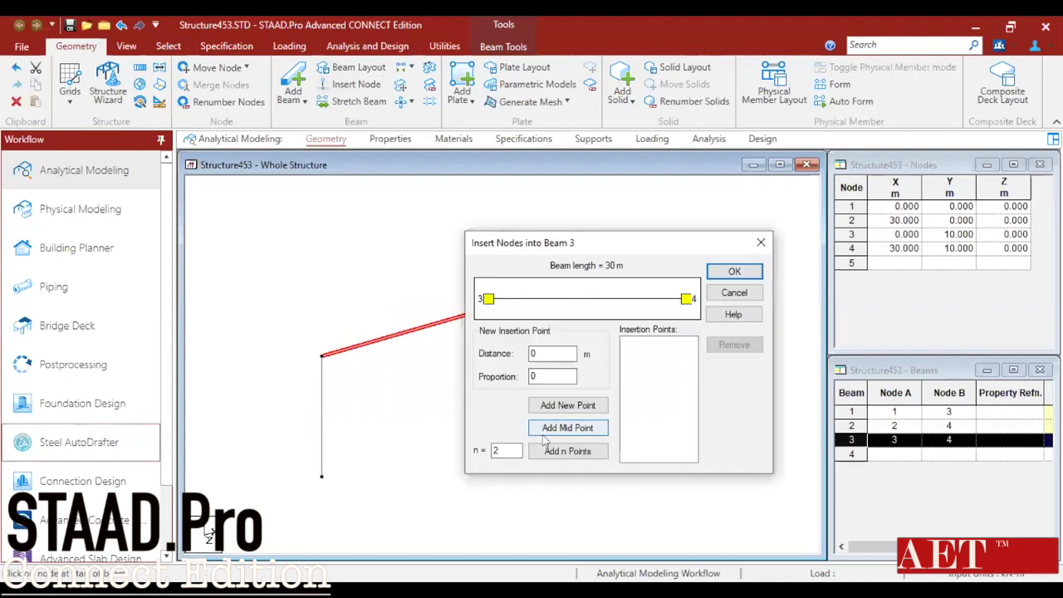
# - Insert a midpoint node into beam 3 and paste a copy of that node 5 m higher in Y
pyautogui.click(567, 428)
pyautogui.click(732, 276)
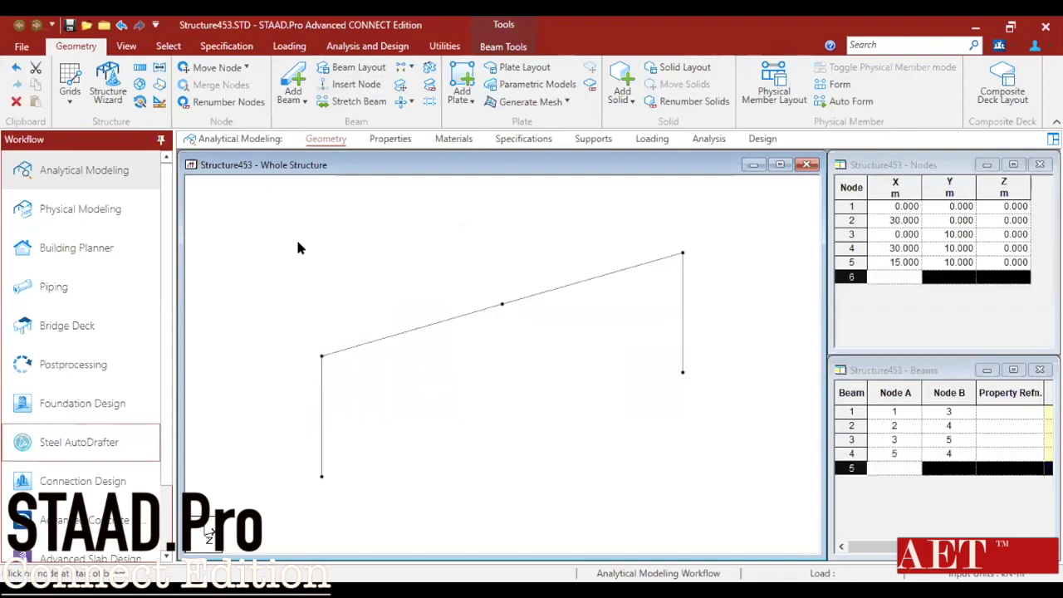
pyautogui.click(168, 46)
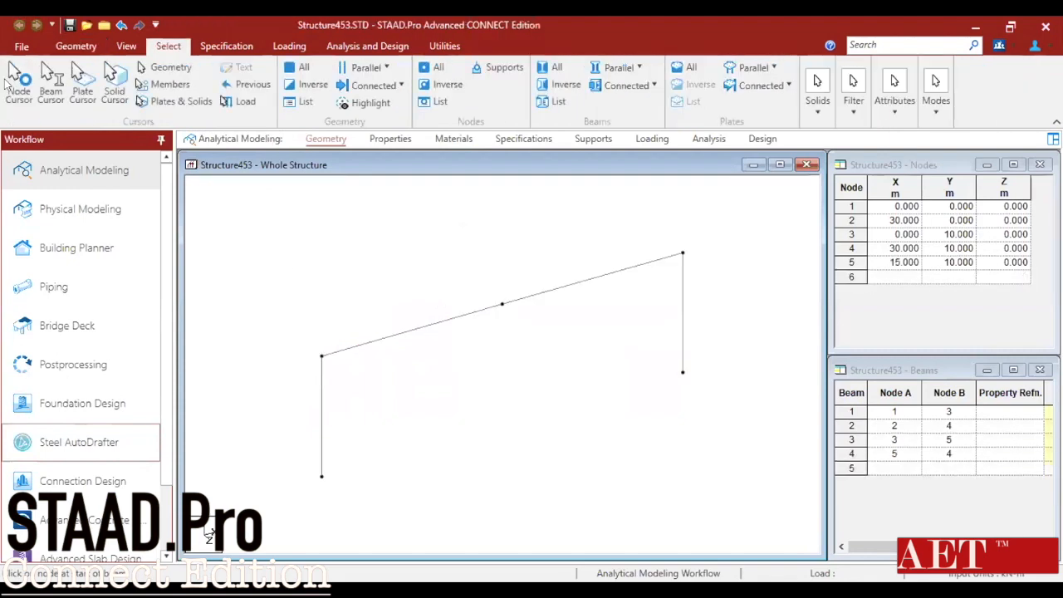
pyautogui.click(502, 304)
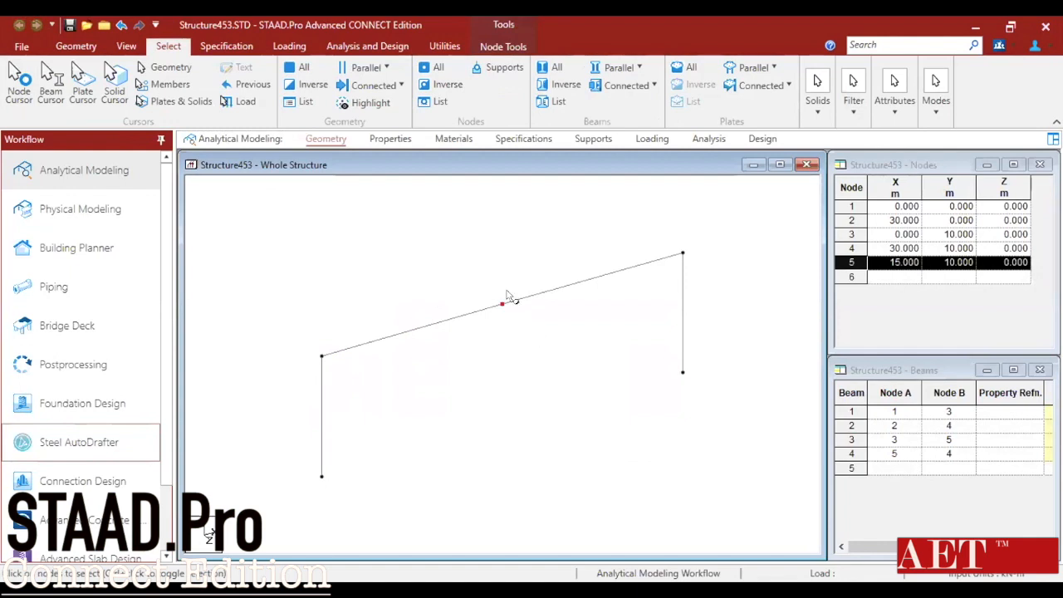
pyautogui.hotkey('ctrl', 'v')
pyautogui.press('Tab')
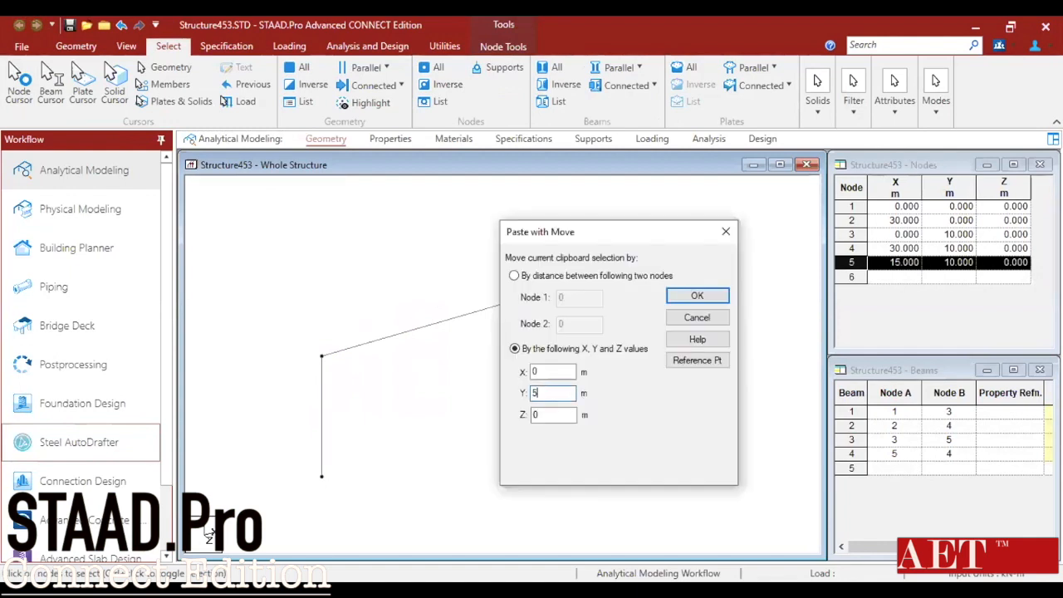
pyautogui.write('5')
pyautogui.press('Return')
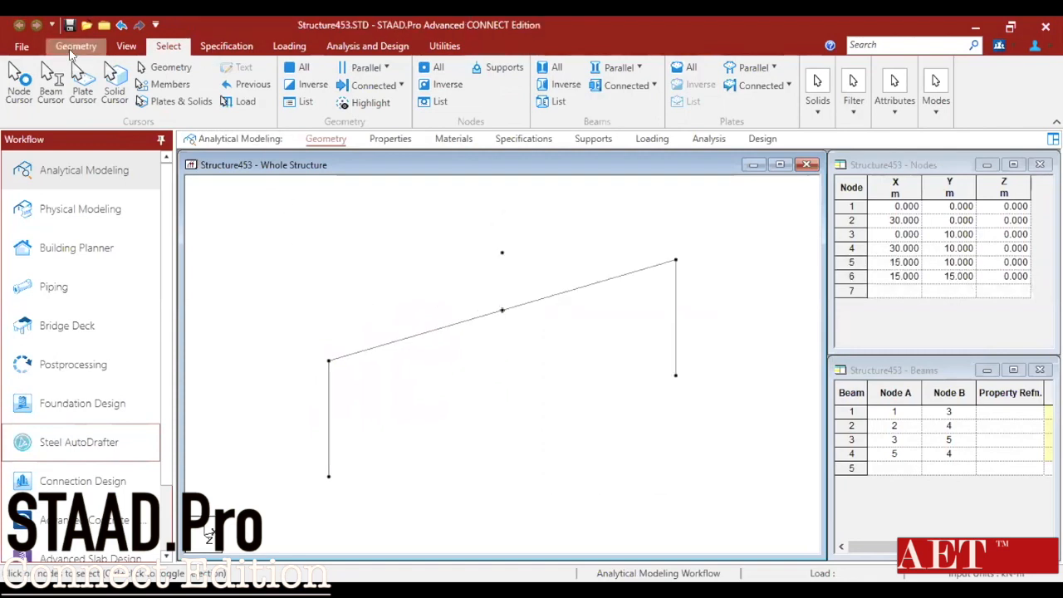
# - Add two sloping beams joining the column tops to the raised apex node, plus a vertical beam from the midpoint node to the apex
pyautogui.click(75, 46)
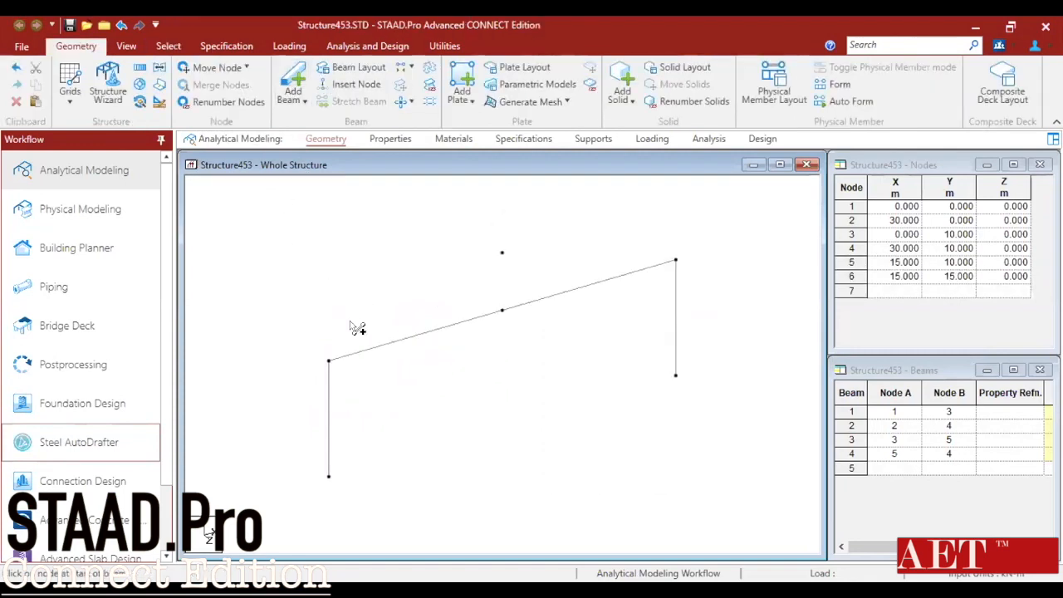
pyautogui.click(329, 361)
pyautogui.click(502, 253)
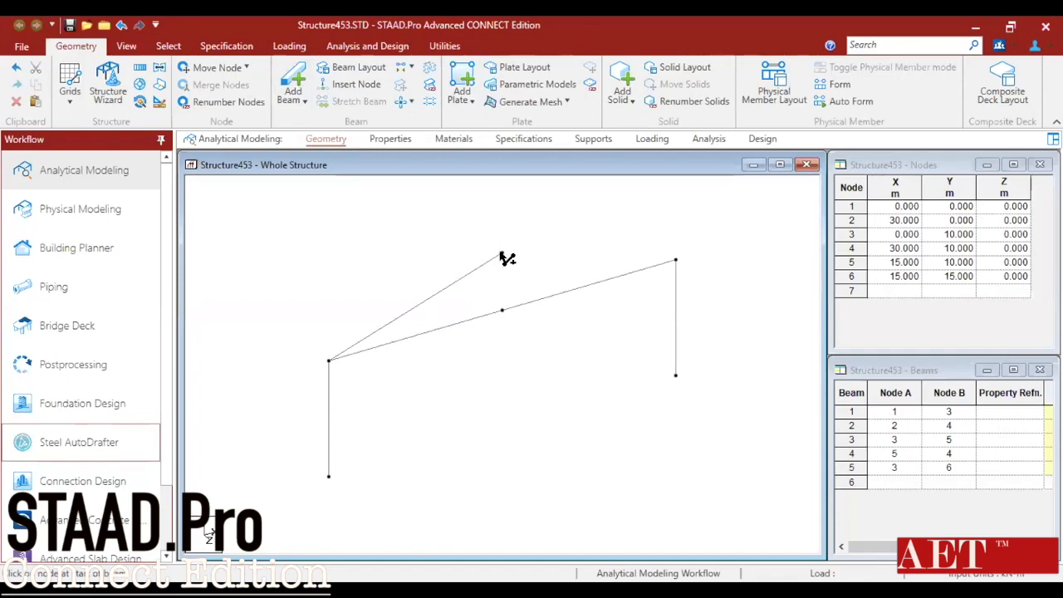
pyautogui.click(675, 261)
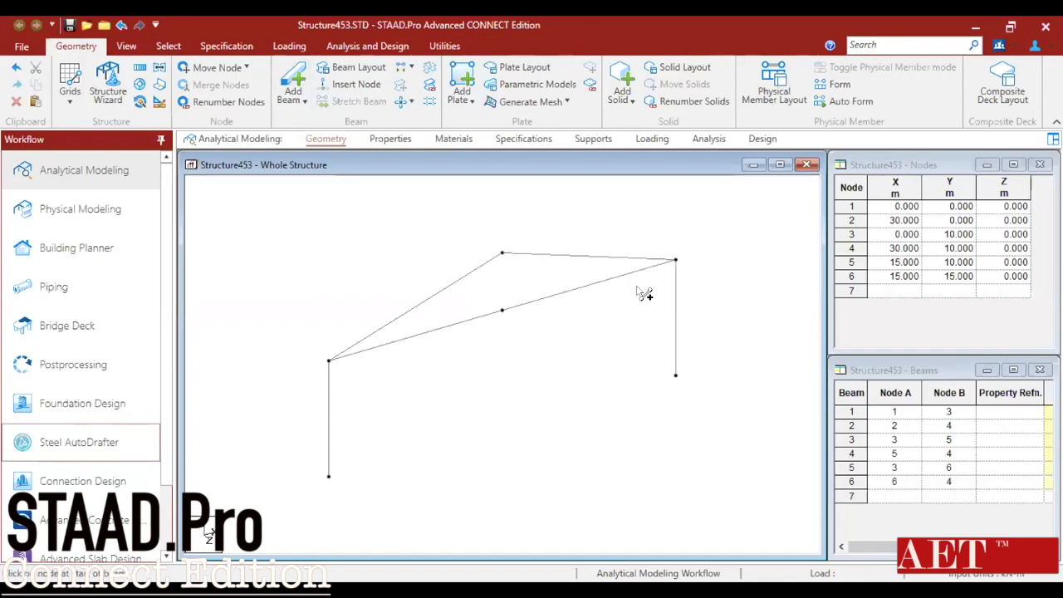
pyautogui.click(502, 311)
pyautogui.click(502, 253)
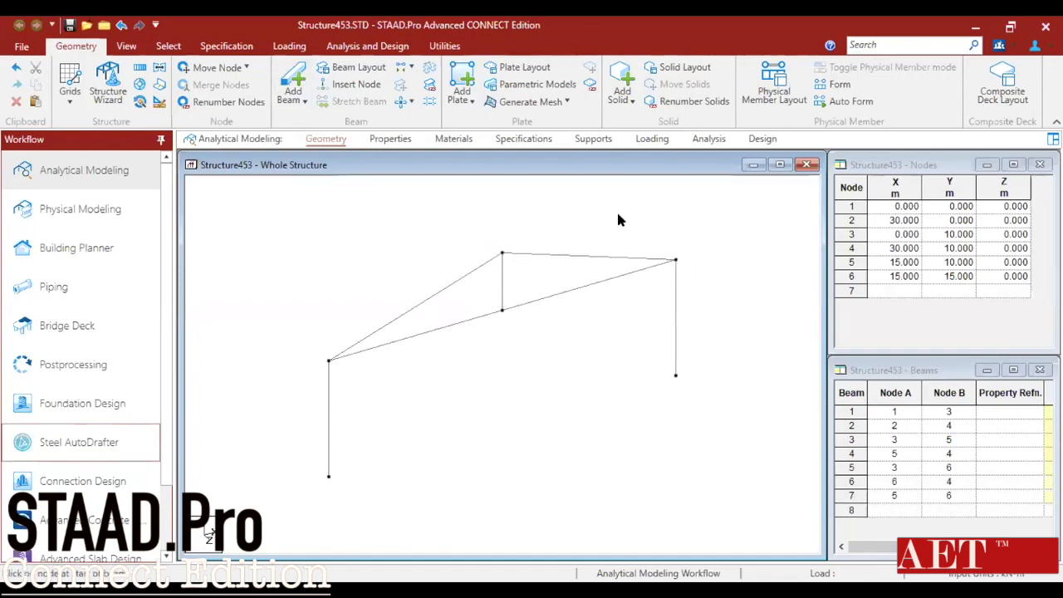
# - Insert two equally spaced nodes into each of the four top and bottom chord members of the truss
pyautogui.moveTo(604, 234); pyautogui.dragTo(503, 348)
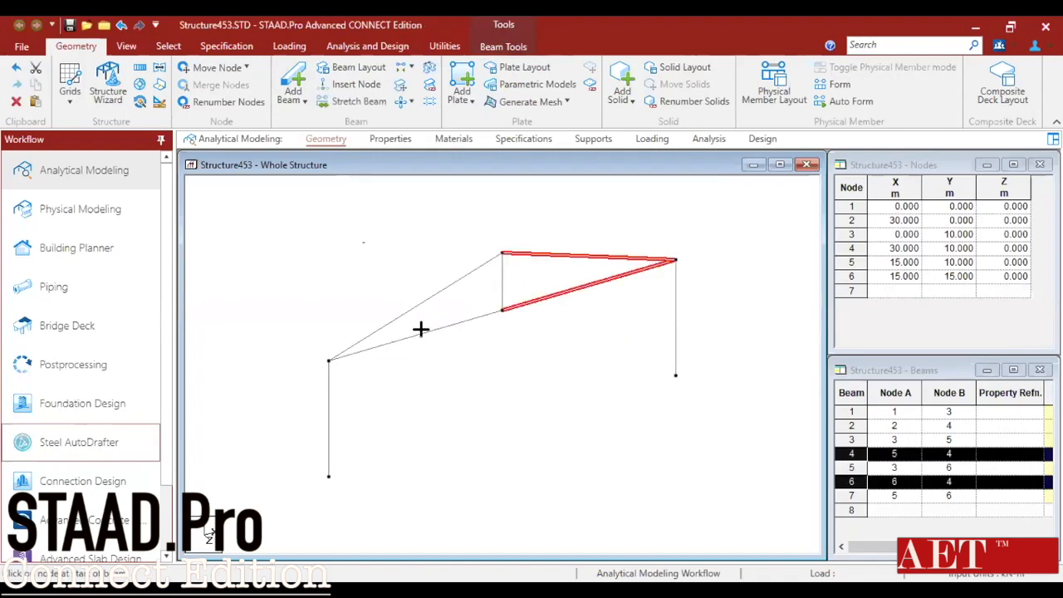
pyautogui.keyDown('ctrl'); pyautogui.moveTo(422, 330); pyautogui.dragTo(440, 352); pyautogui.keyUp('ctrl')
pyautogui.click(358, 88)
pyautogui.click(439, 348)
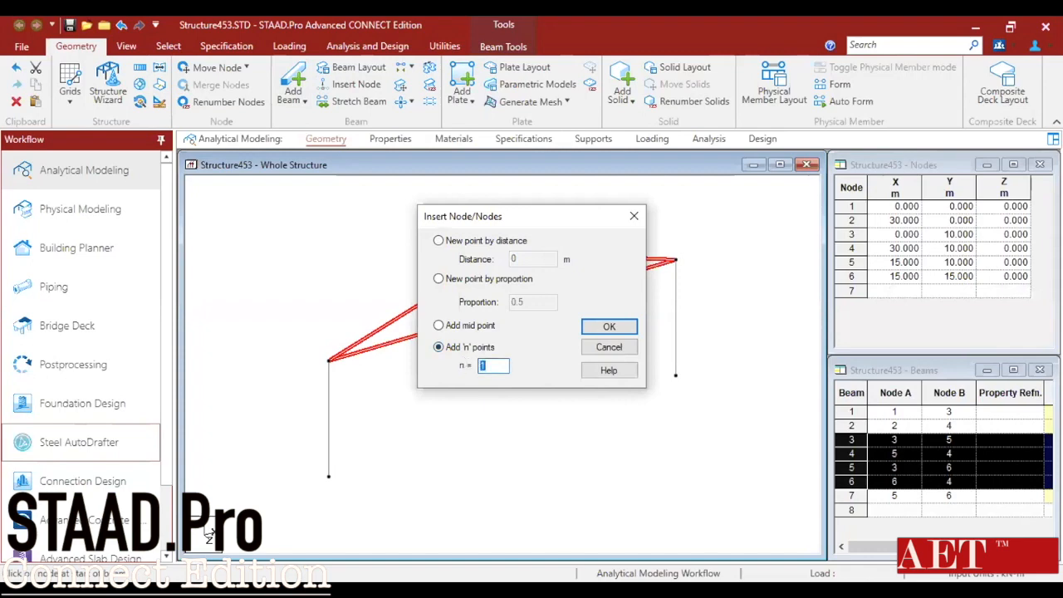
pyautogui.press('Return')
pyautogui.click(324, 194)
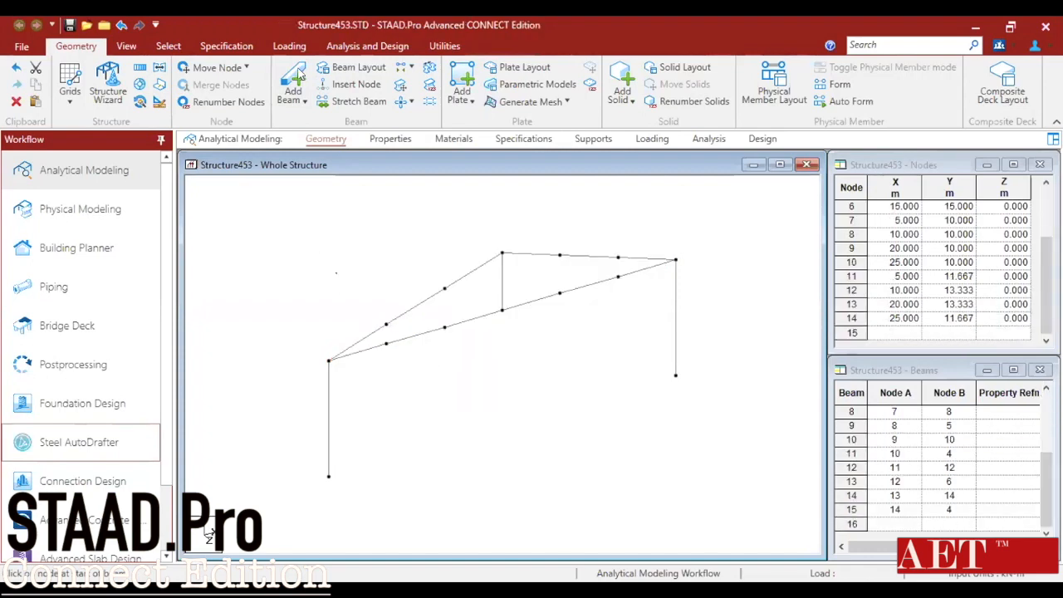
# - Add the vertical and diagonal web members between the chord nodes in the left half of the truss, ending at the apex
pyautogui.click(385, 324)
pyautogui.click(385, 345)
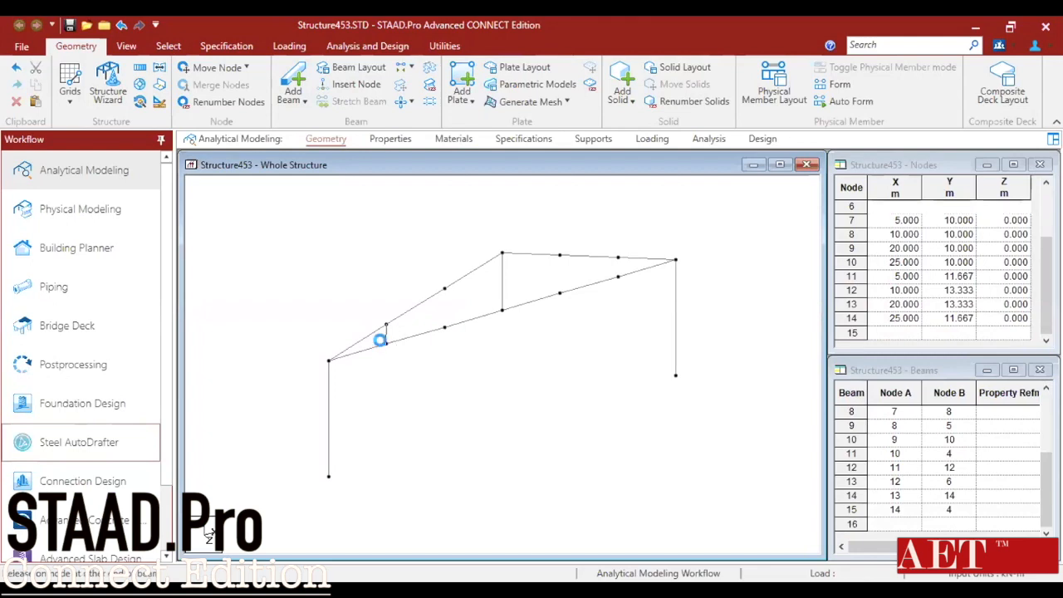
pyautogui.click(444, 289)
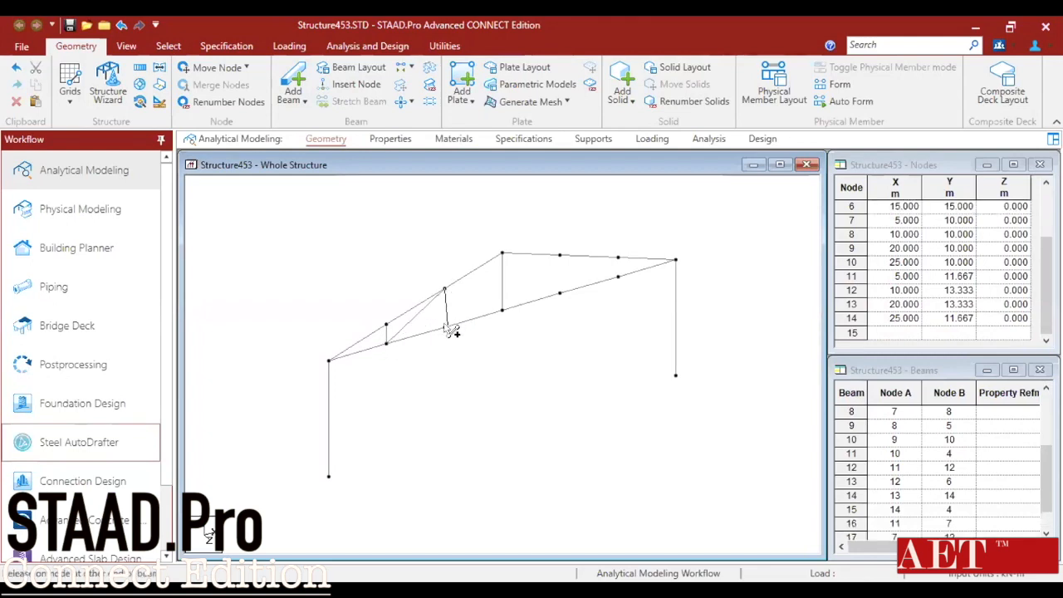
pyautogui.click(444, 329)
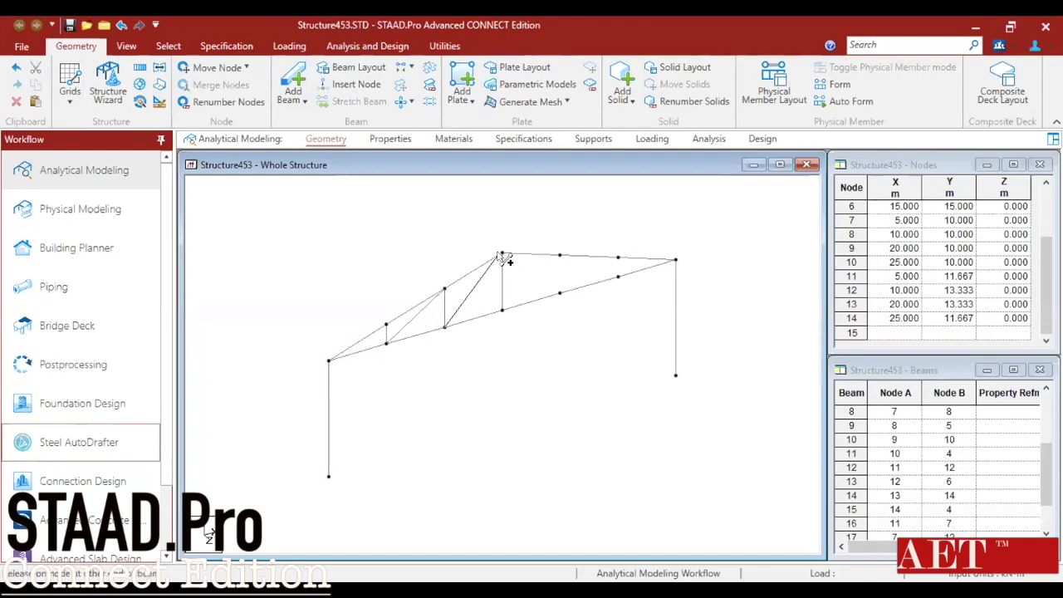
pyautogui.click(503, 254)
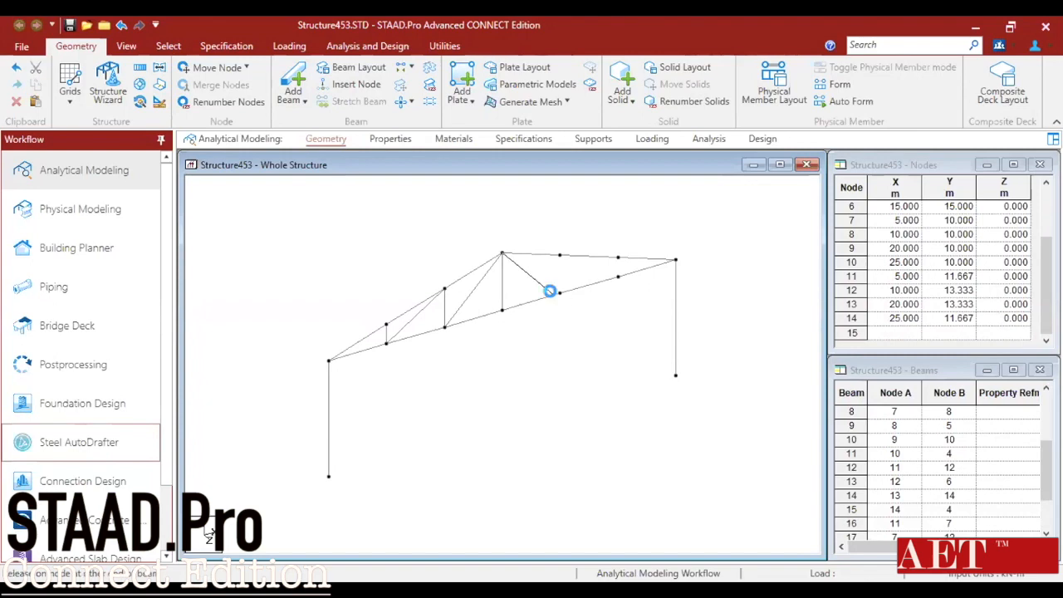
# - Add the diagonal and vertical web members between the chord nodes in the right half of the truss, starting from the apex
pyautogui.click(550, 290)
pyautogui.click(593, 340)
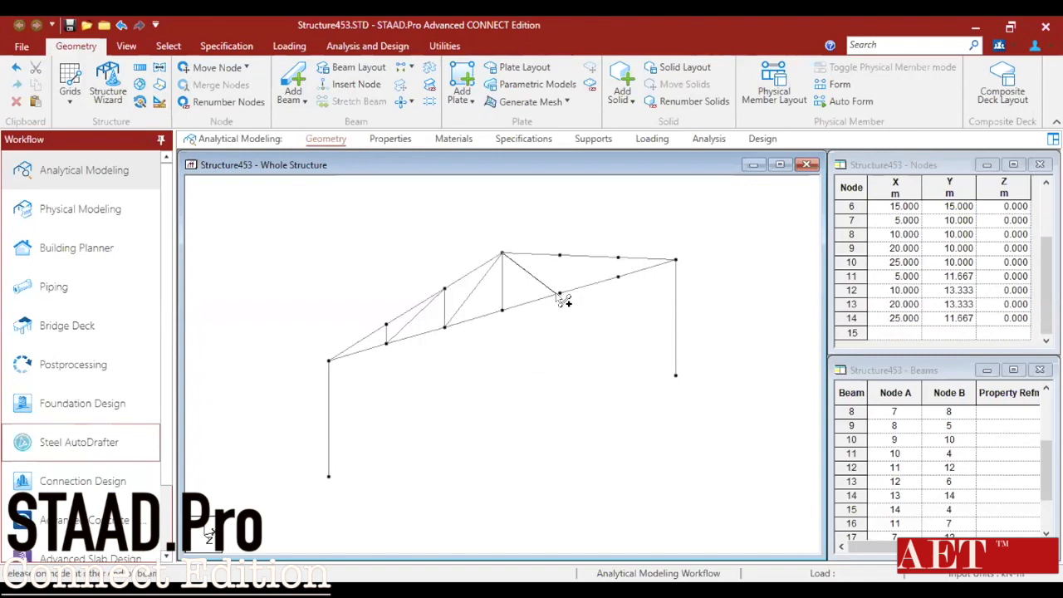
pyautogui.click(561, 295)
pyautogui.click(560, 256)
pyautogui.click(618, 278)
pyautogui.click(618, 257)
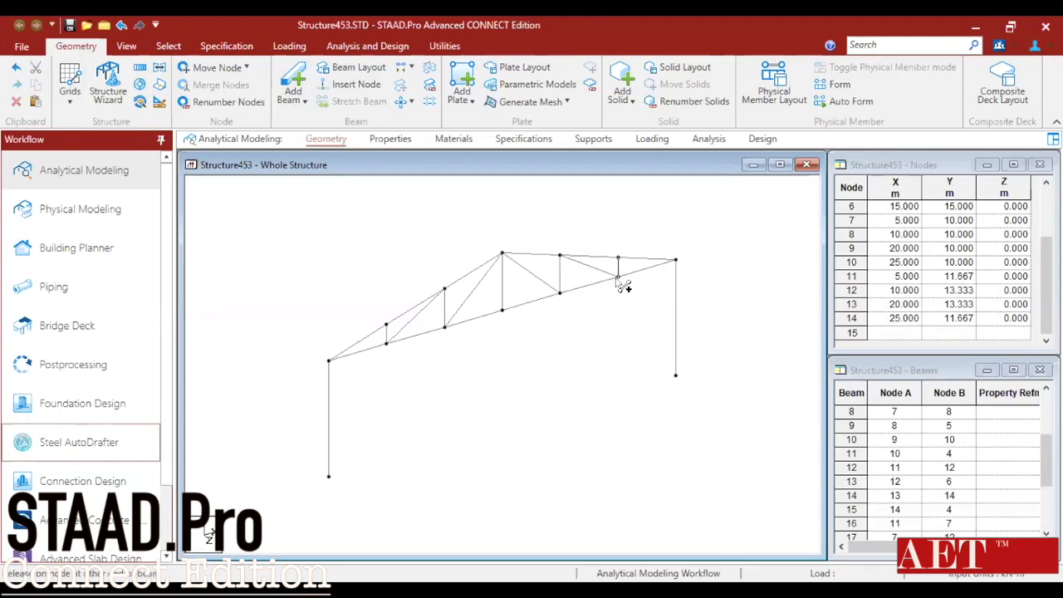
# - Repeat the whole truss frame along Z with Translational Repeat, using 5 steps at 10 m spacing and linked steps
pyautogui.hotkey('ctrl', 'a')
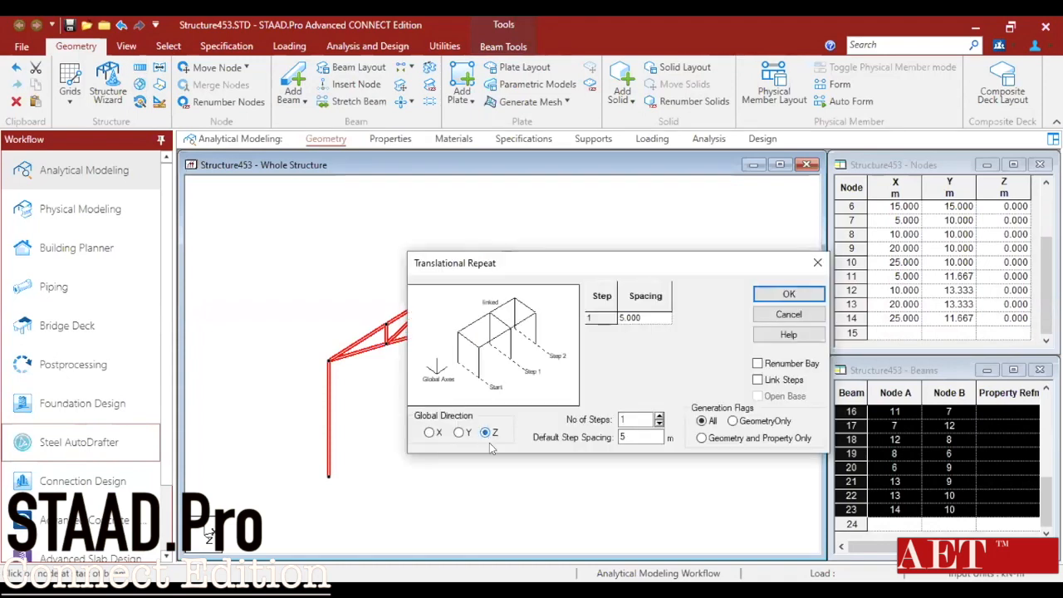
pyautogui.doubleClick(642, 418)
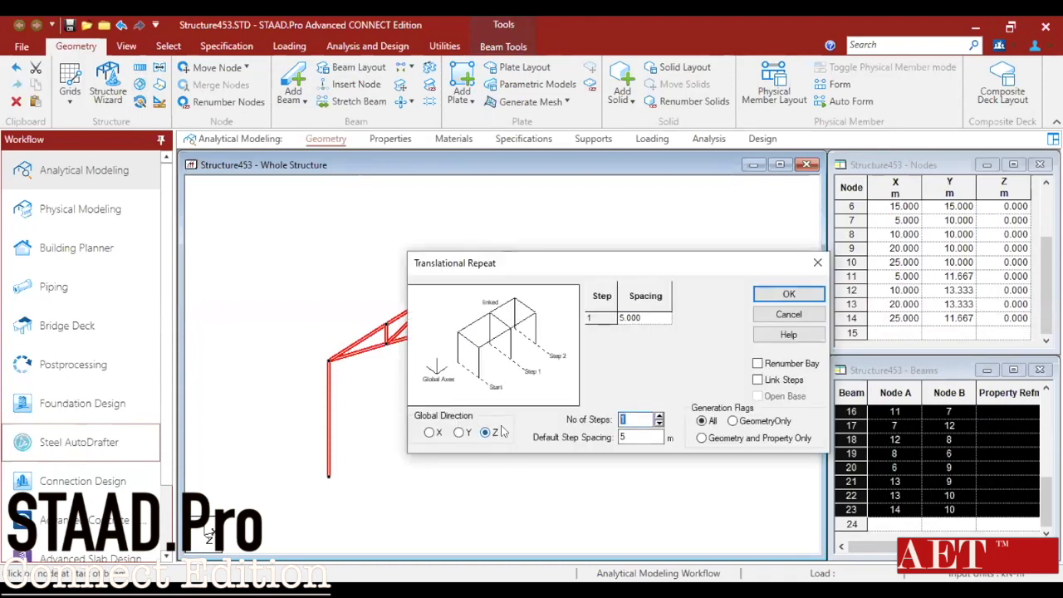
pyautogui.write('5')
pyautogui.doubleClick(629, 433)
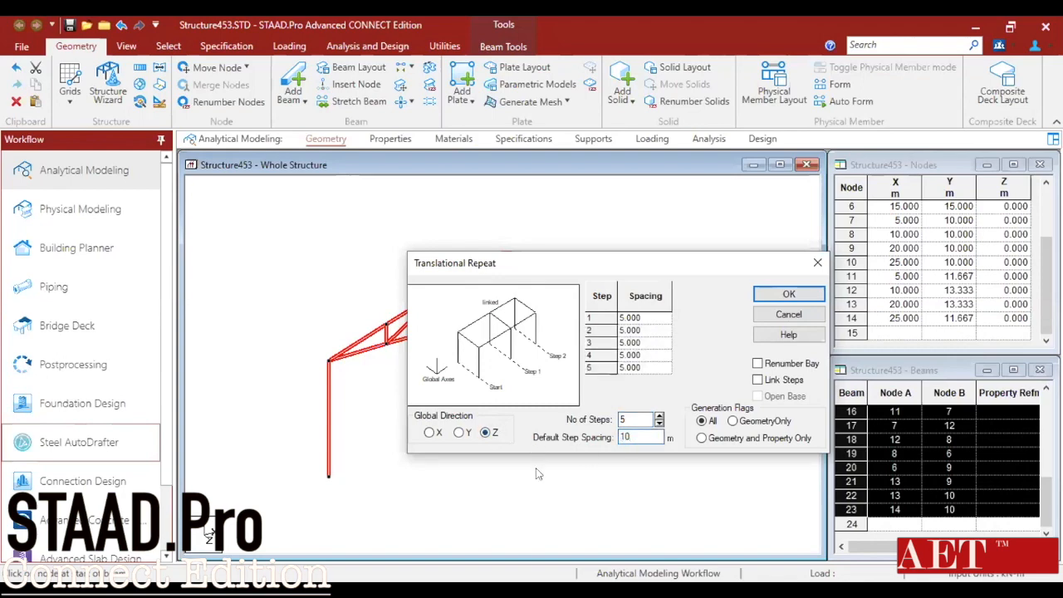
pyautogui.click(757, 381)
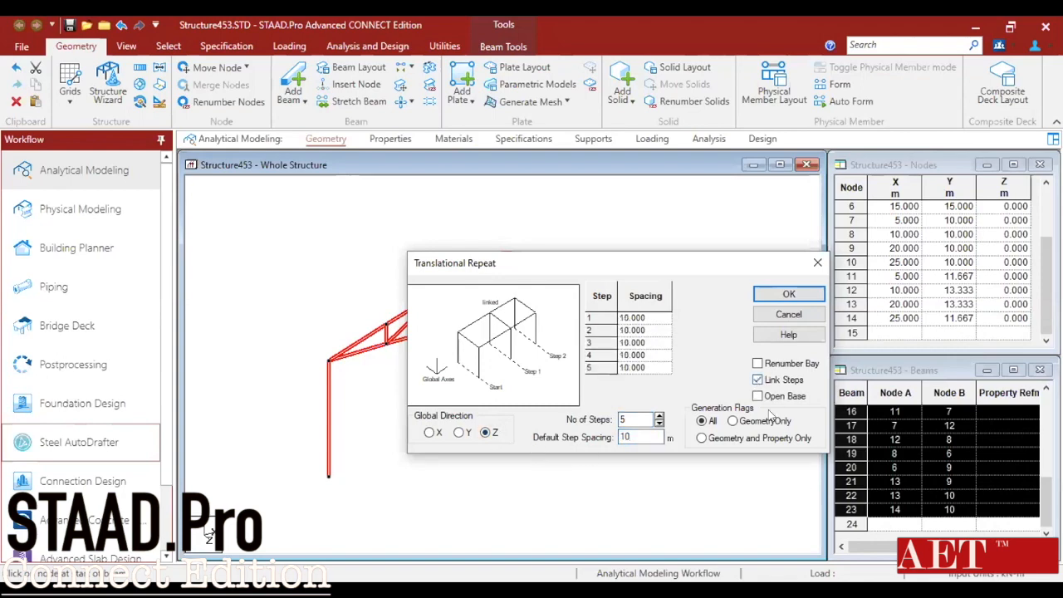
pyautogui.click(783, 295)
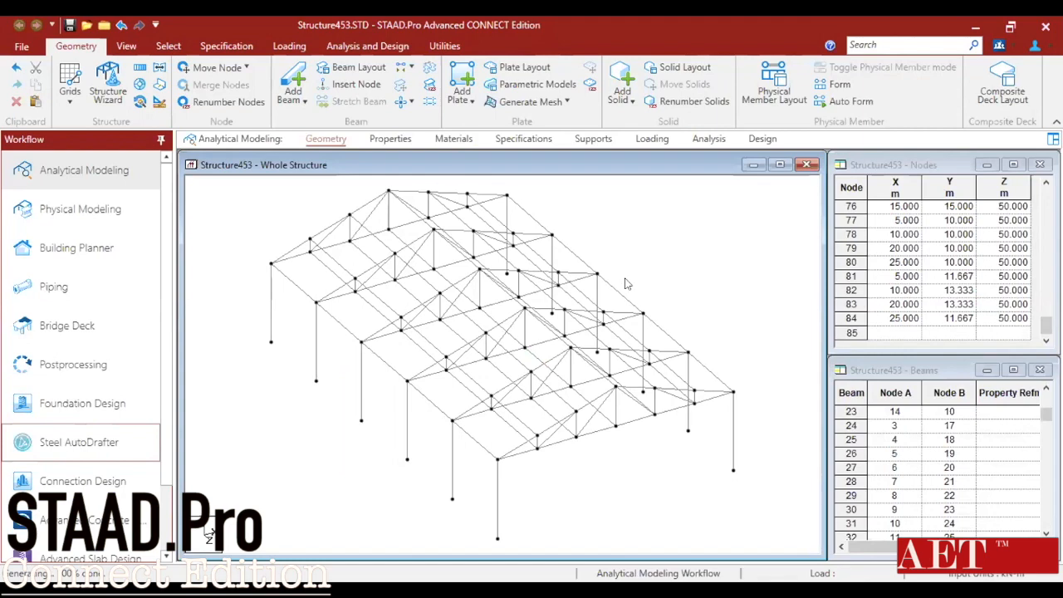
# - Open the section database for defining the structure's member properties
pyautogui.click(388, 139)
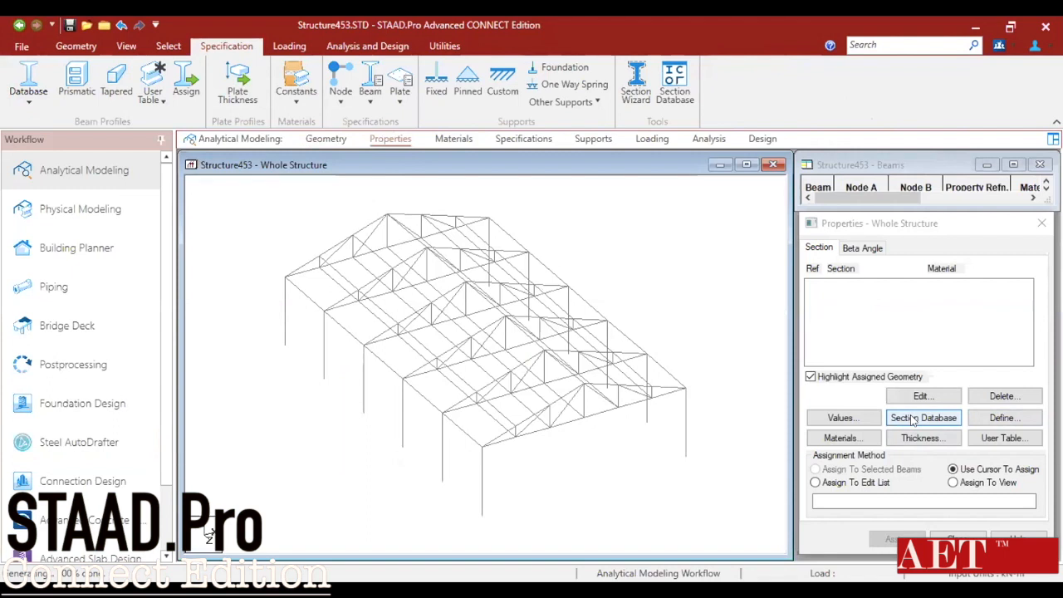
pyautogui.click(912, 419)
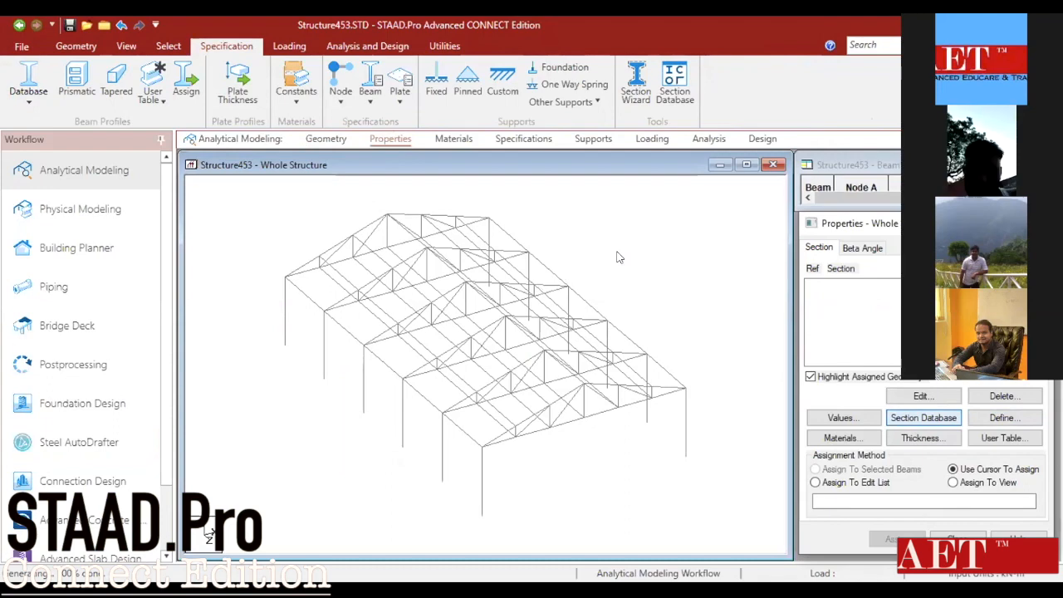
pyautogui.click(924, 420)
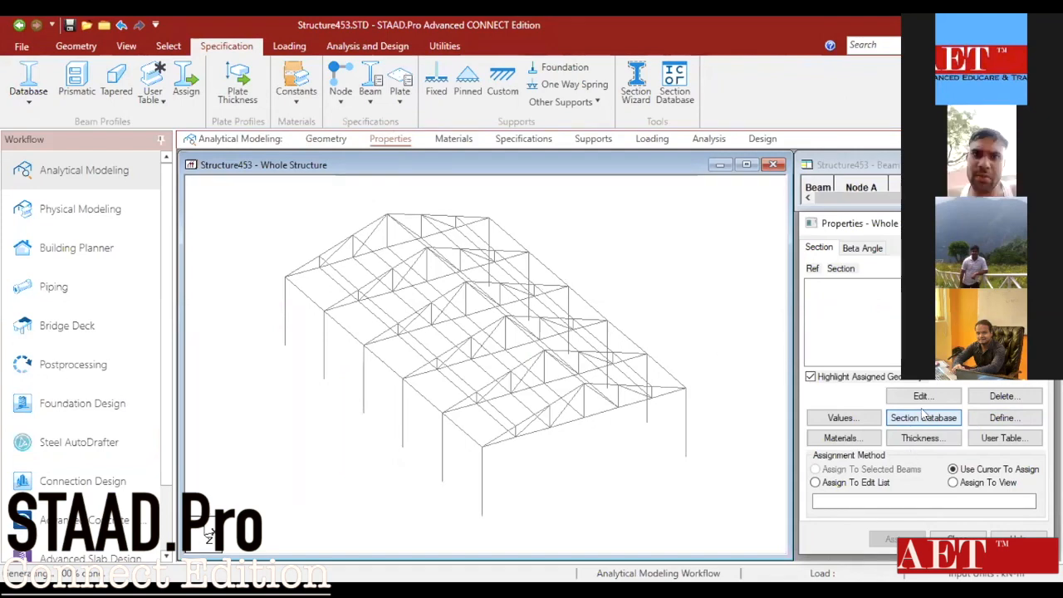
pyautogui.hotkey('alt', 'Tab')
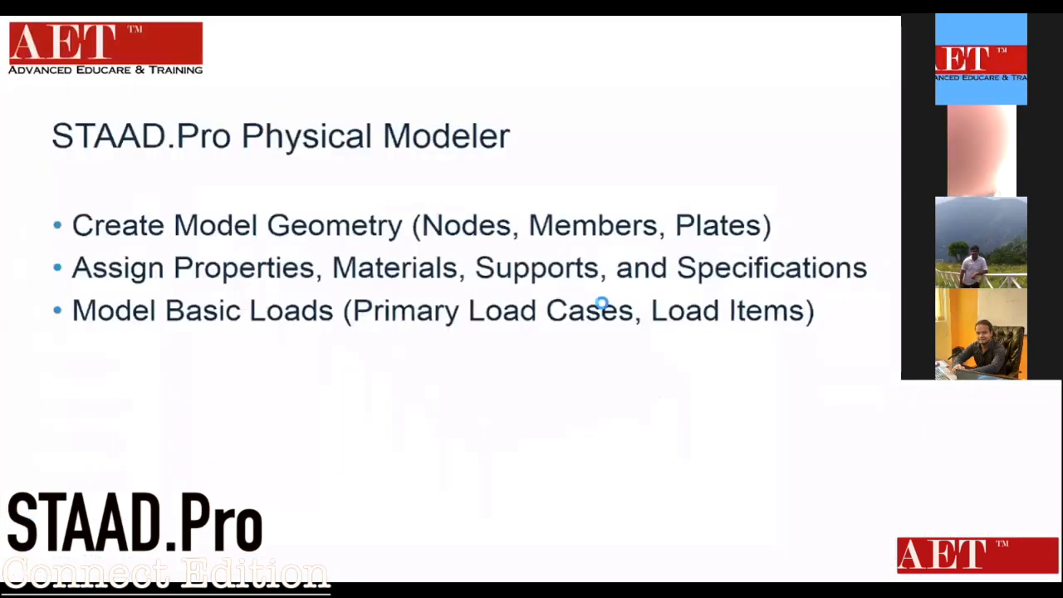
pyautogui.hotkey('alt', 'Tab')
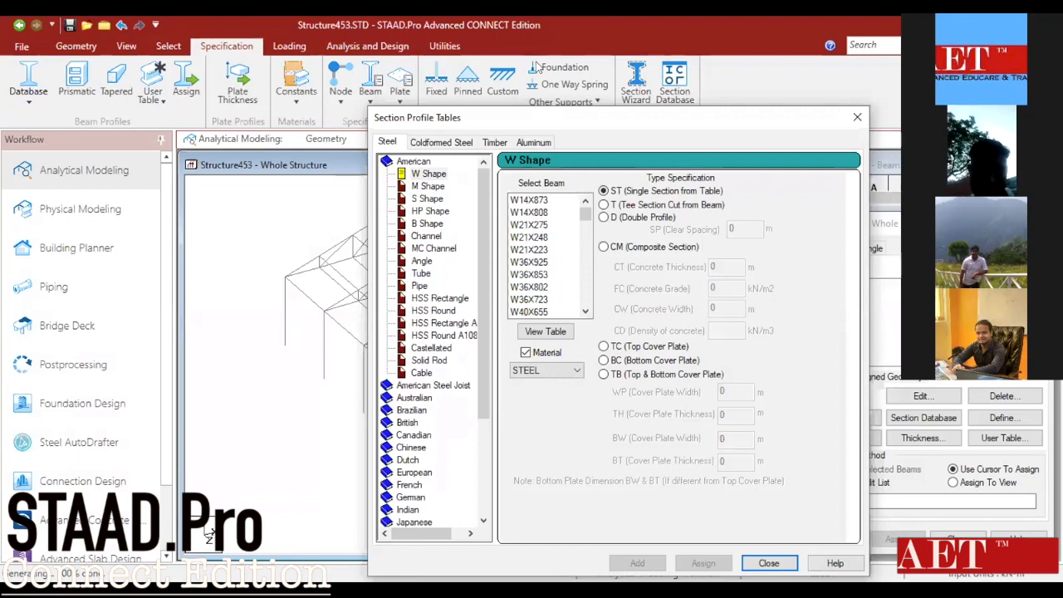
# - Add the Indian S Shape section ISLB500 as a single section in STEEL
pyautogui.doubleClick(412, 162)
pyautogui.doubleClick(407, 299)
pyautogui.click(425, 311)
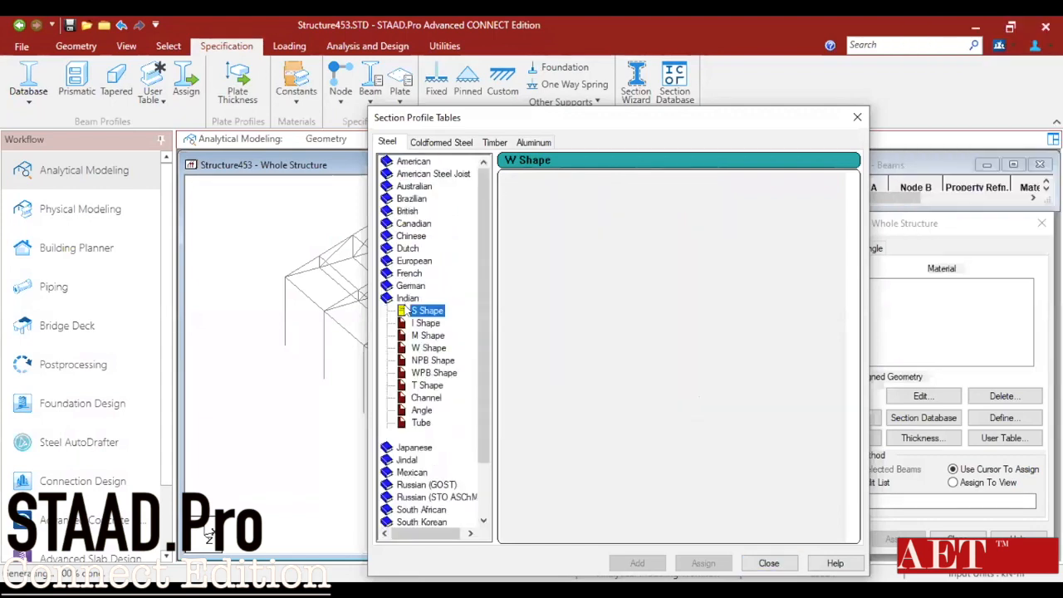
pyautogui.moveTo(584, 214); pyautogui.dragTo(585, 294)
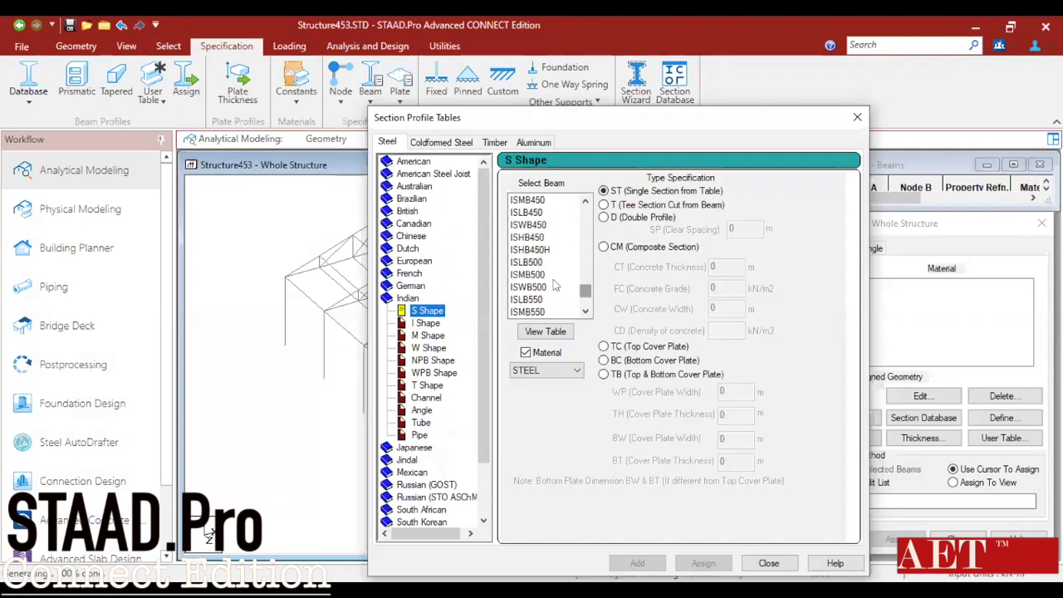
pyautogui.click(544, 261)
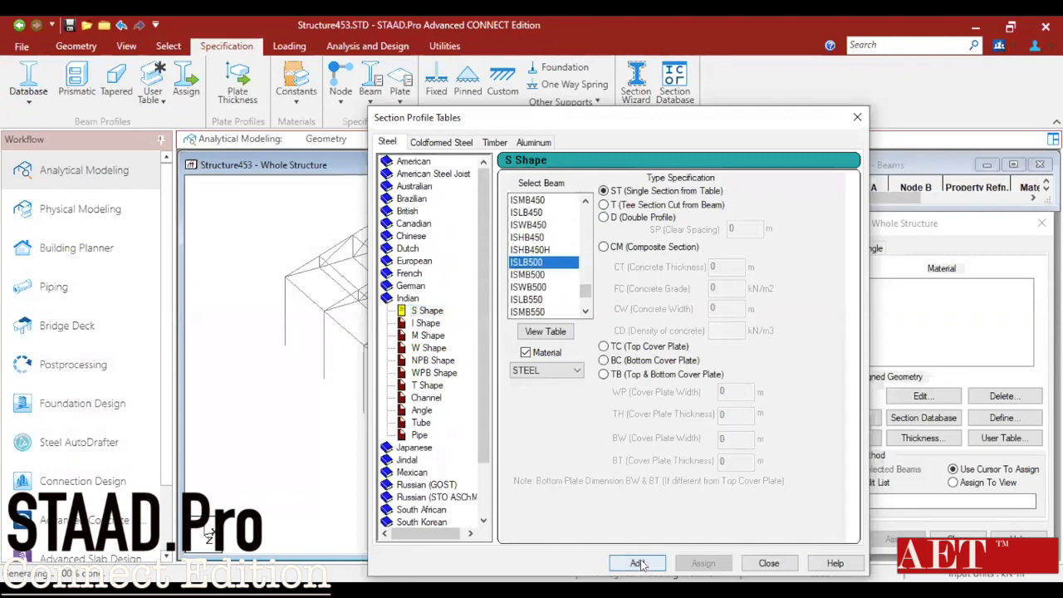
pyautogui.click(637, 563)
# - Add the Indian S Shape sections ISLB400 and ISLB350 in STEEL to the property list
pyautogui.scroll(3, 519, 254)
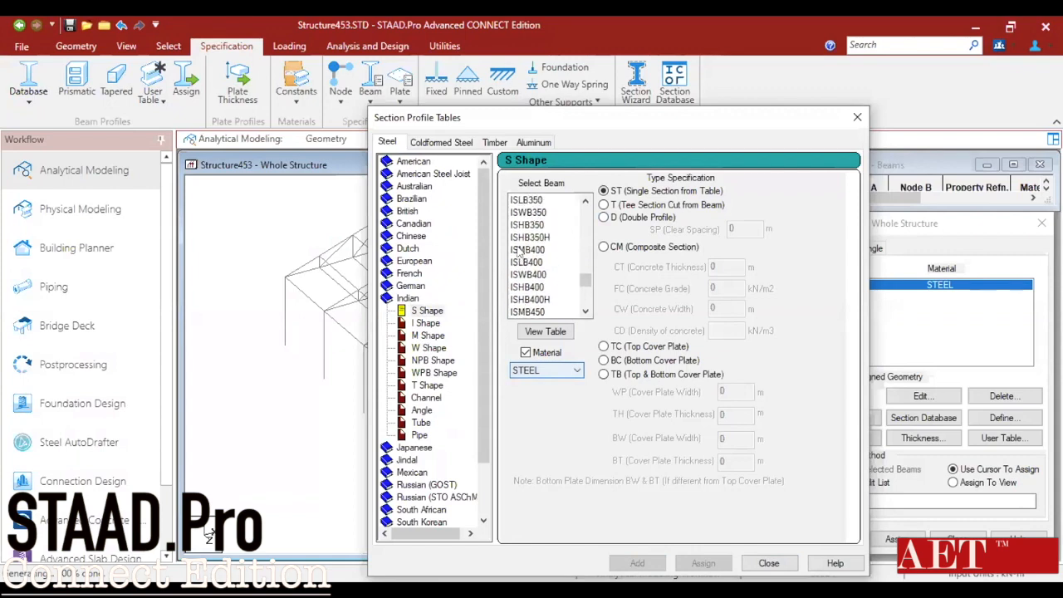
pyautogui.click(528, 262)
pyautogui.click(639, 564)
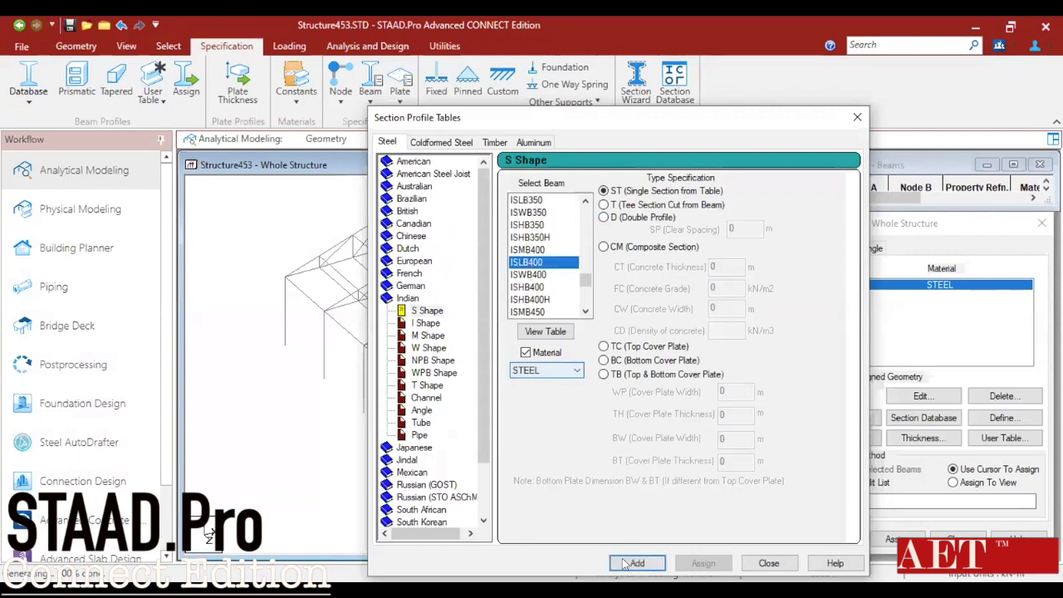
pyautogui.scroll(1, 533, 274)
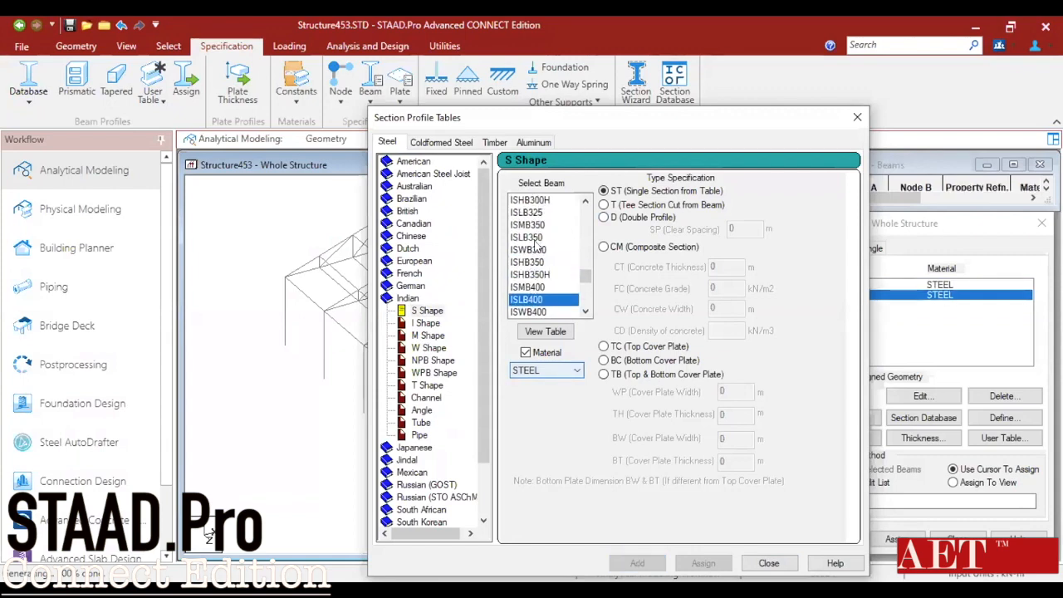
pyautogui.click(531, 238)
pyautogui.click(637, 563)
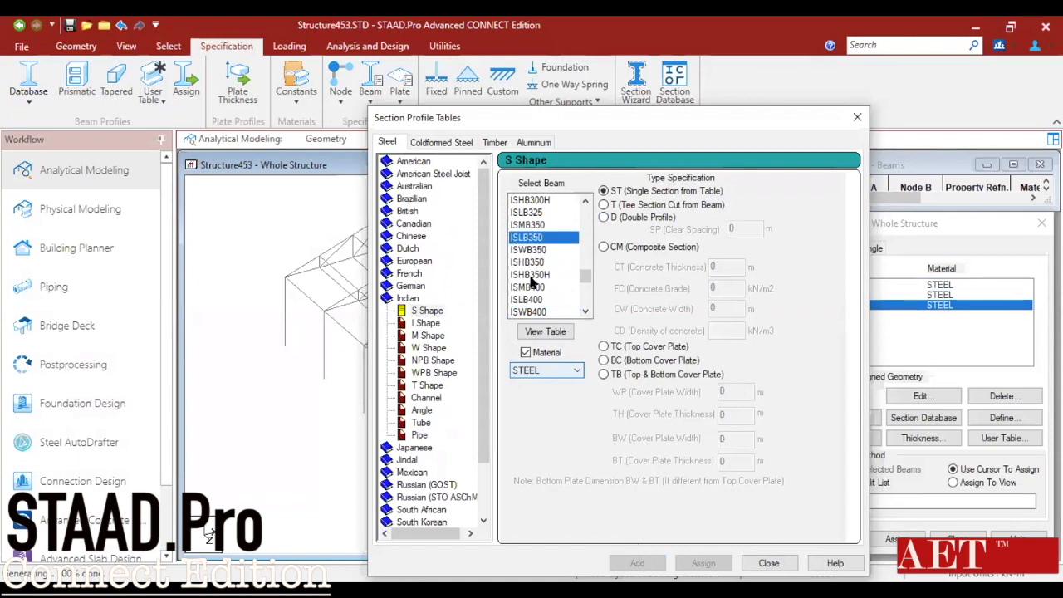
# - Add the Indian S Shape section ISLB275 in STEEL to the property list and close the section tables
pyautogui.scroll(1, 536, 253)
pyautogui.scroll(3, 537, 254)
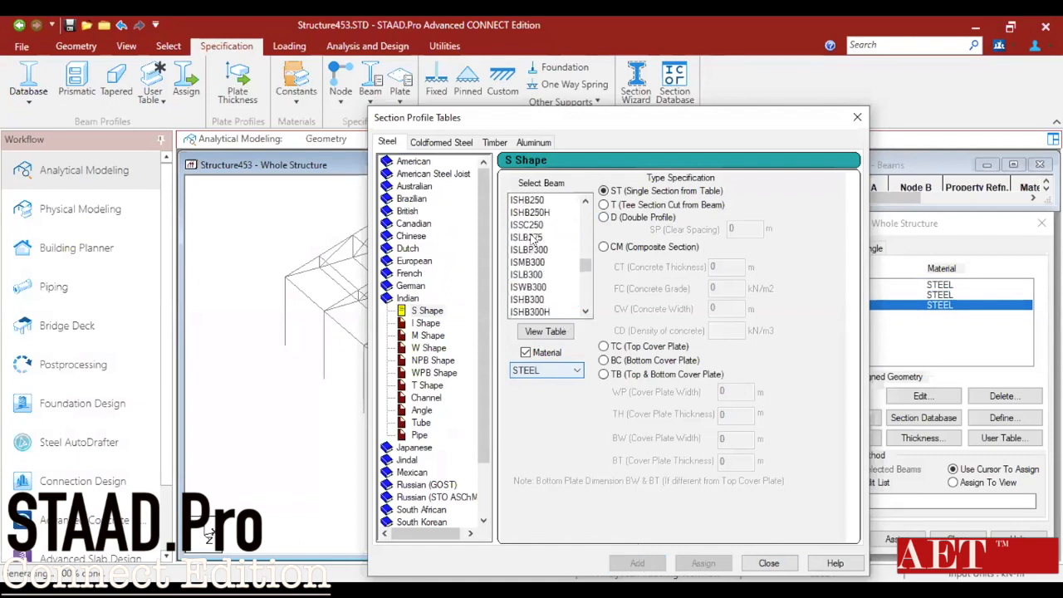
pyautogui.scroll(2, 536, 239)
pyautogui.scroll(-2, 536, 249)
pyautogui.click(532, 274)
pyautogui.click(637, 563)
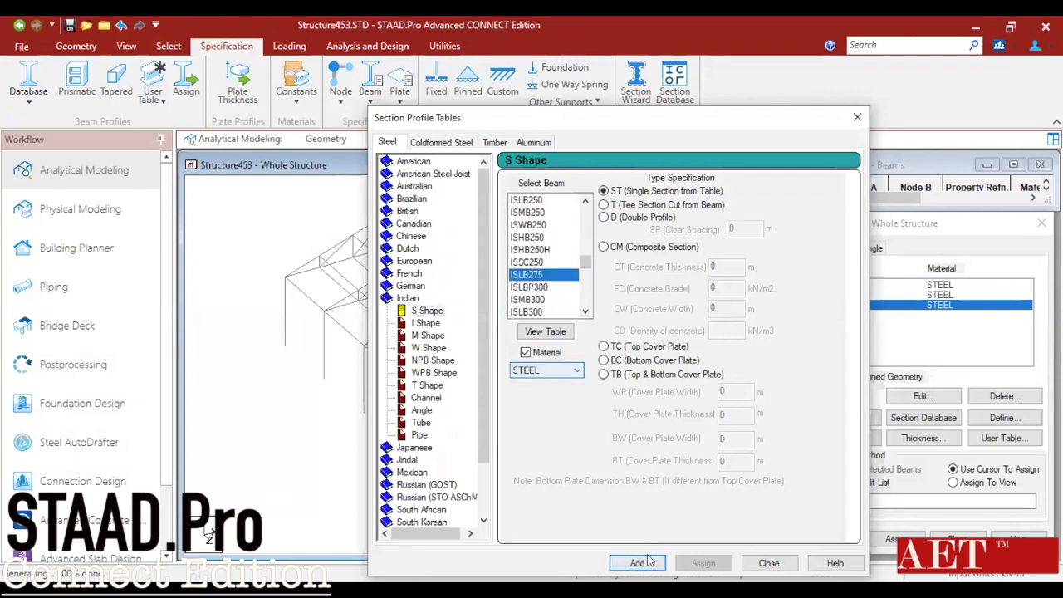
pyautogui.click(769, 563)
# - Assign the ISLB500 section to all vertical columns on both sides of the shed
pyautogui.click(852, 285)
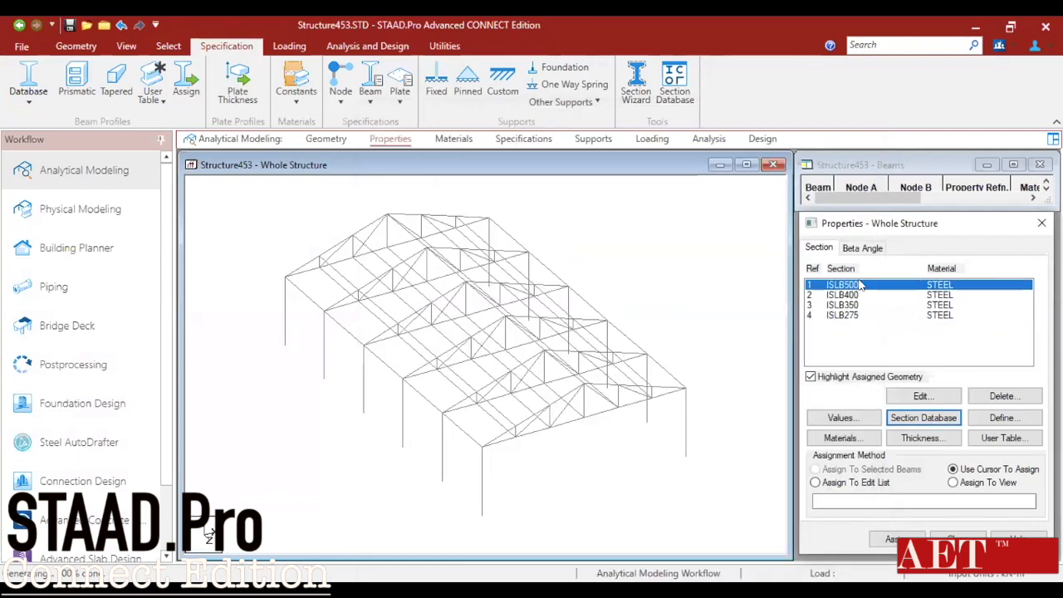
pyautogui.moveTo(459, 241); pyautogui.dragTo(351, 333, button='middle')
pyautogui.moveTo(258, 306); pyautogui.dragTo(738, 374)
pyautogui.moveTo(271, 282); pyautogui.dragTo(778, 380)
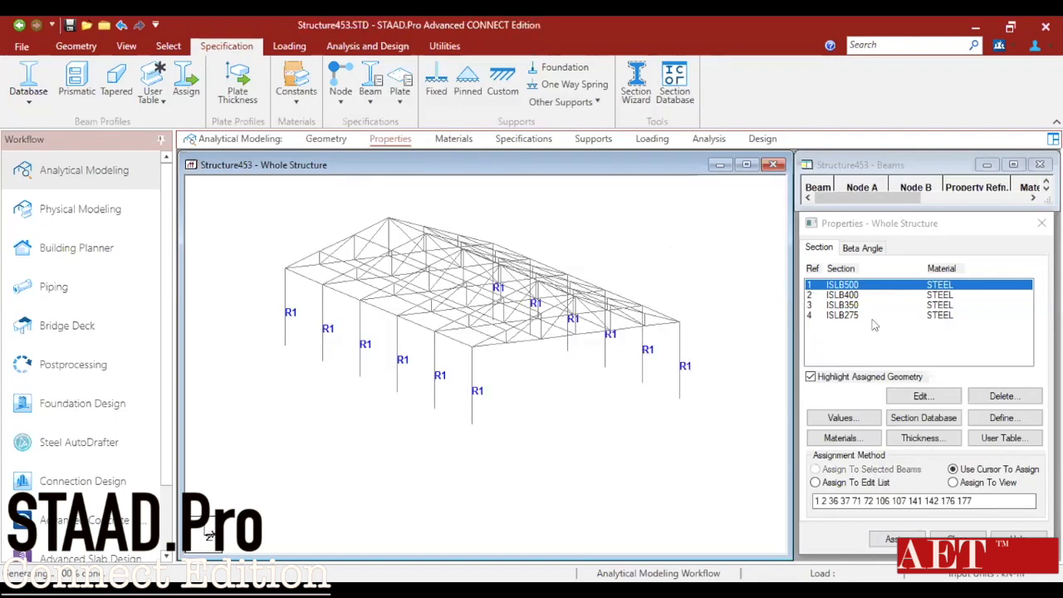
# - Assign the ISLB400 section to the longitudinal eave beams that join the column tops on both sides
pyautogui.click(840, 295)
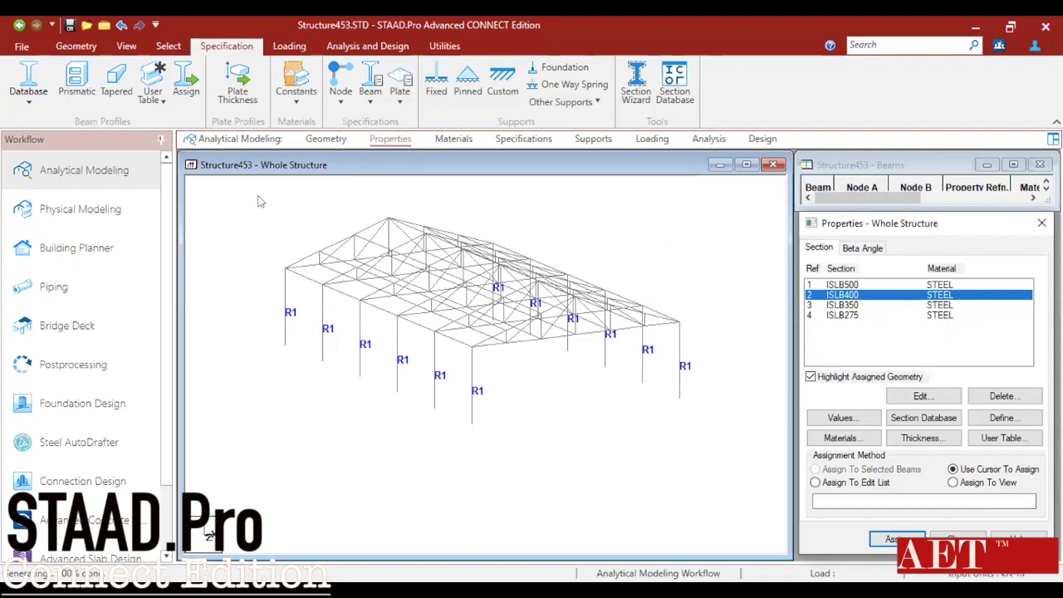
pyautogui.click(126, 46)
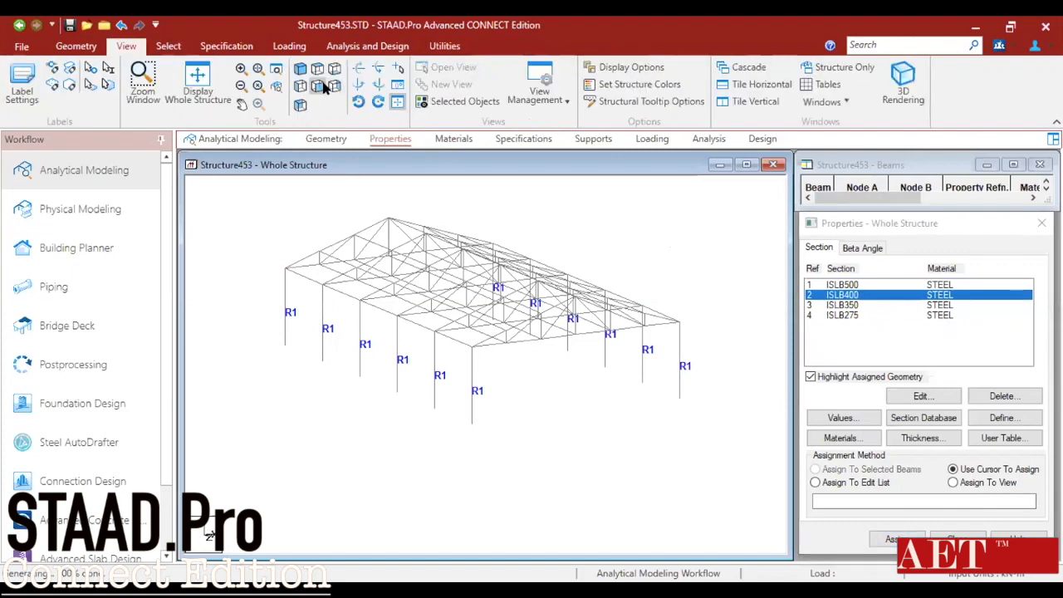
pyautogui.click(317, 85)
pyautogui.moveTo(262, 344); pyautogui.dragTo(265, 350)
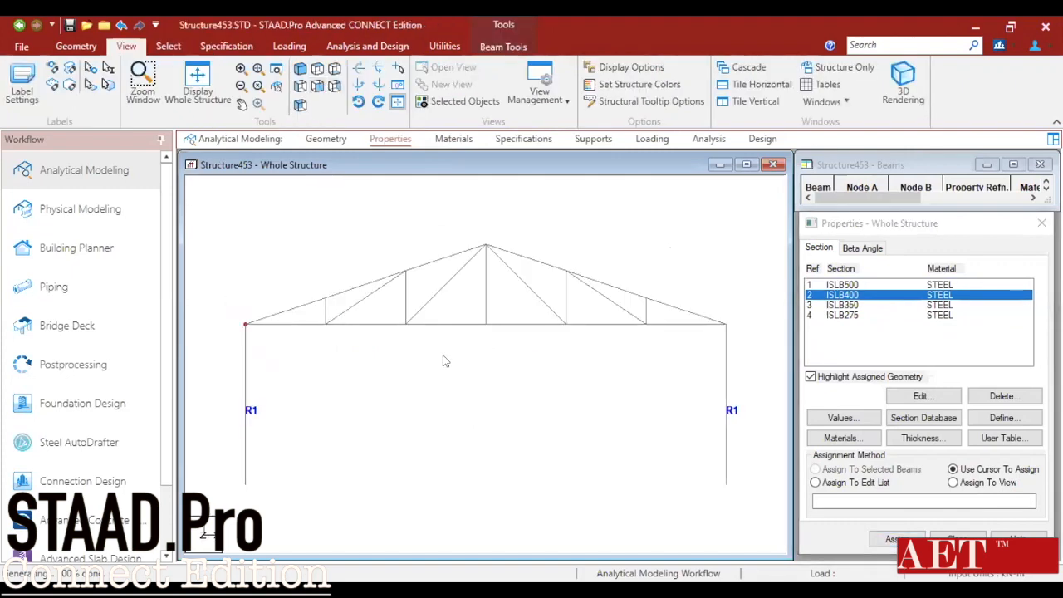
pyautogui.moveTo(740, 309); pyautogui.dragTo(698, 337)
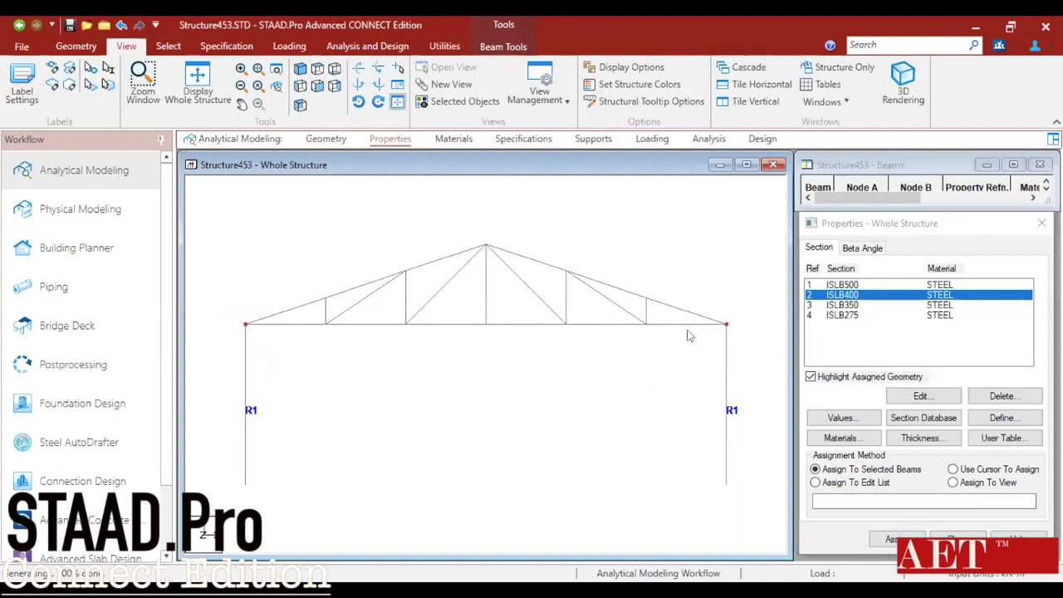
pyautogui.click(885, 540)
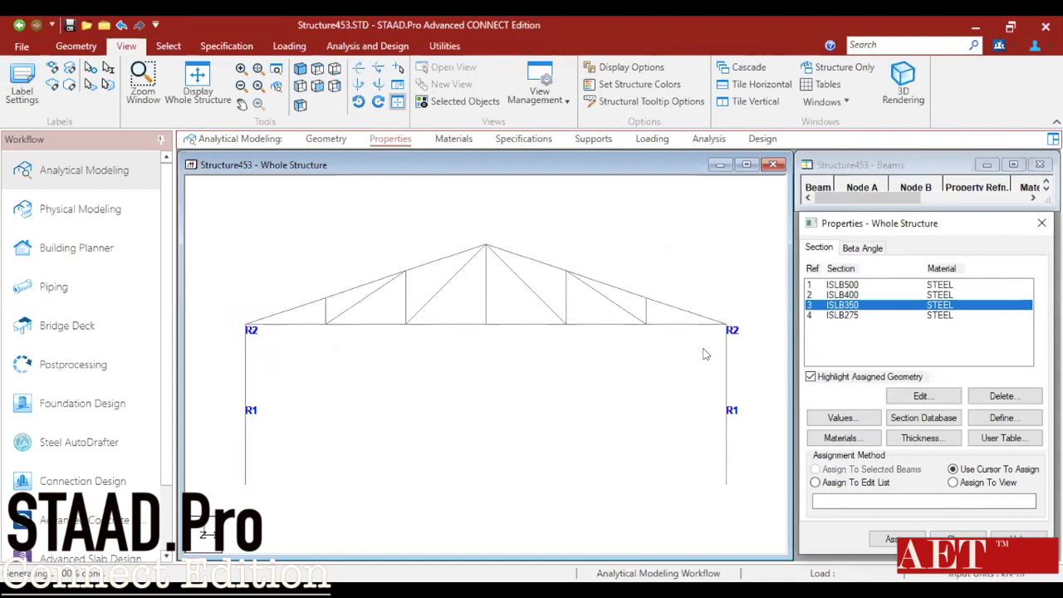
# - Assign ISLB350 to the remaining bottom-chord-level members and ISLB275 to the sloping, ridge and web members of the roof trusses
pyautogui.click(269, 323)
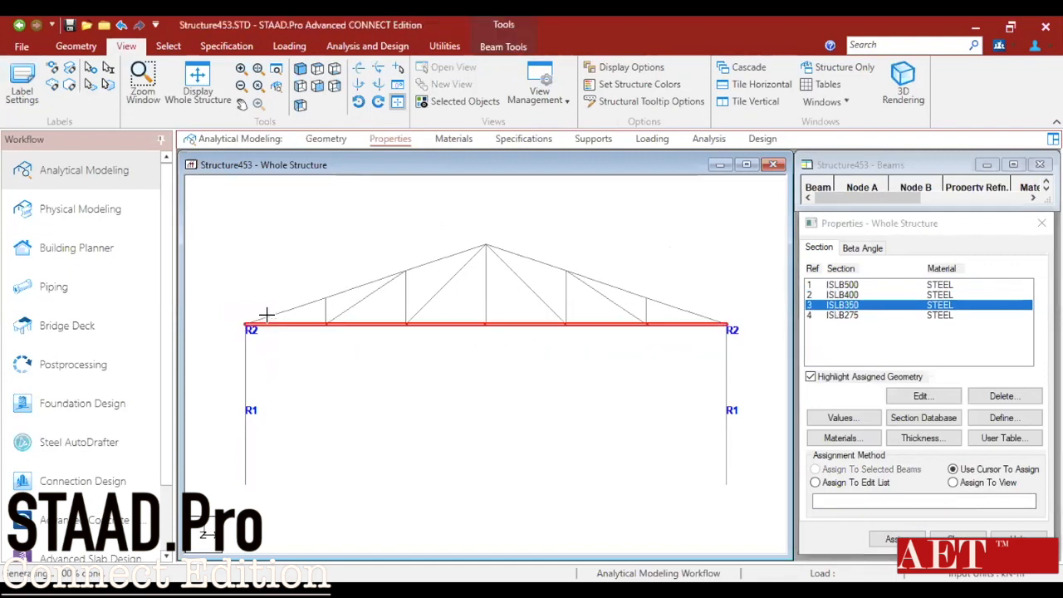
pyautogui.click(886, 540)
pyautogui.click(945, 426)
pyautogui.click(832, 315)
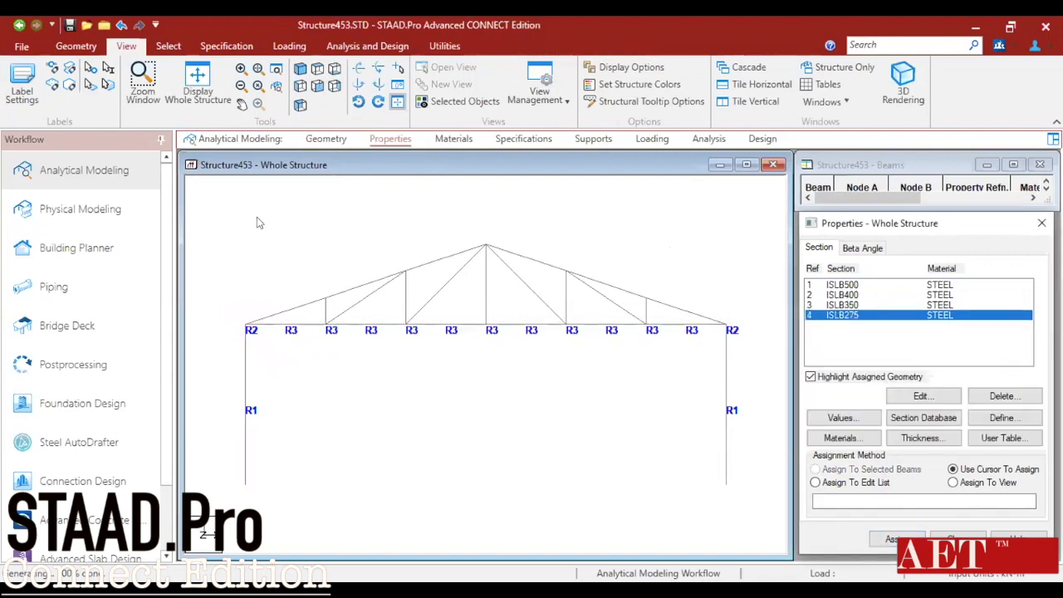
pyautogui.click(490, 297)
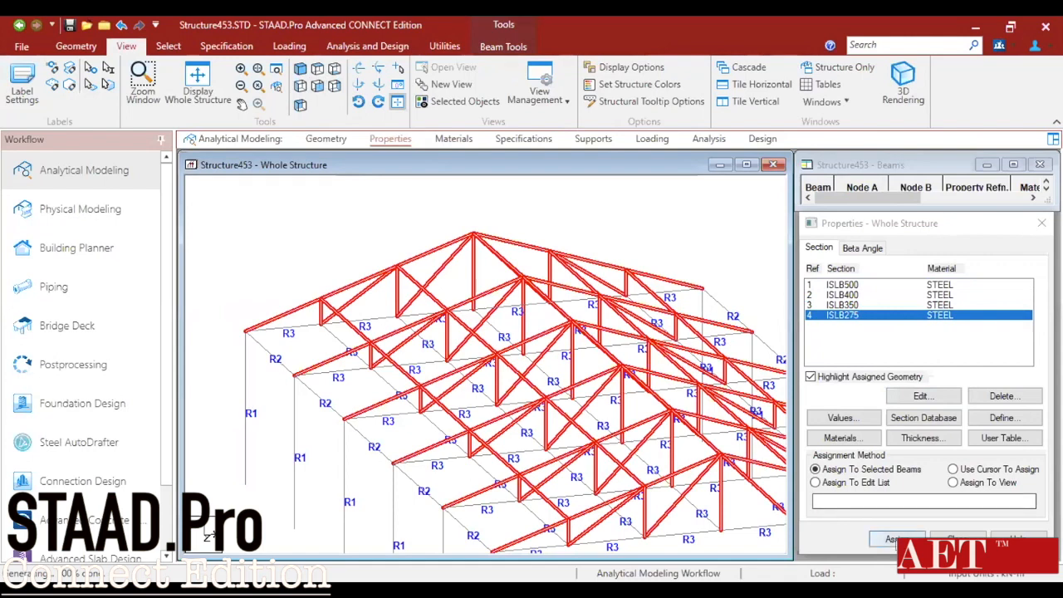
# - Show the structure in a 3D rendered view and inspect the assigned sections from the gable end
pyautogui.rightClick(284, 540)
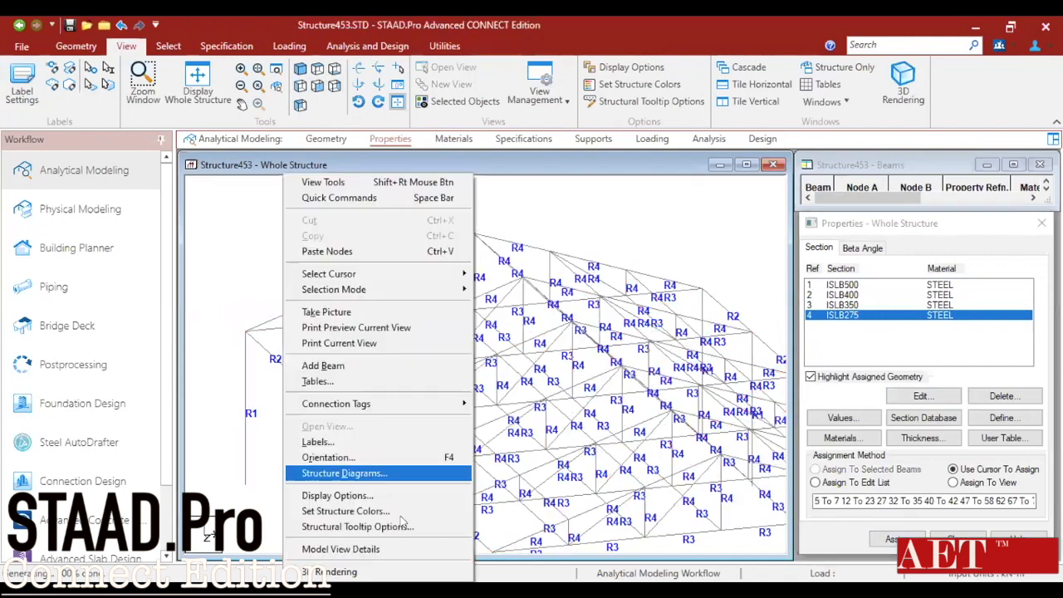
pyautogui.click(291, 571)
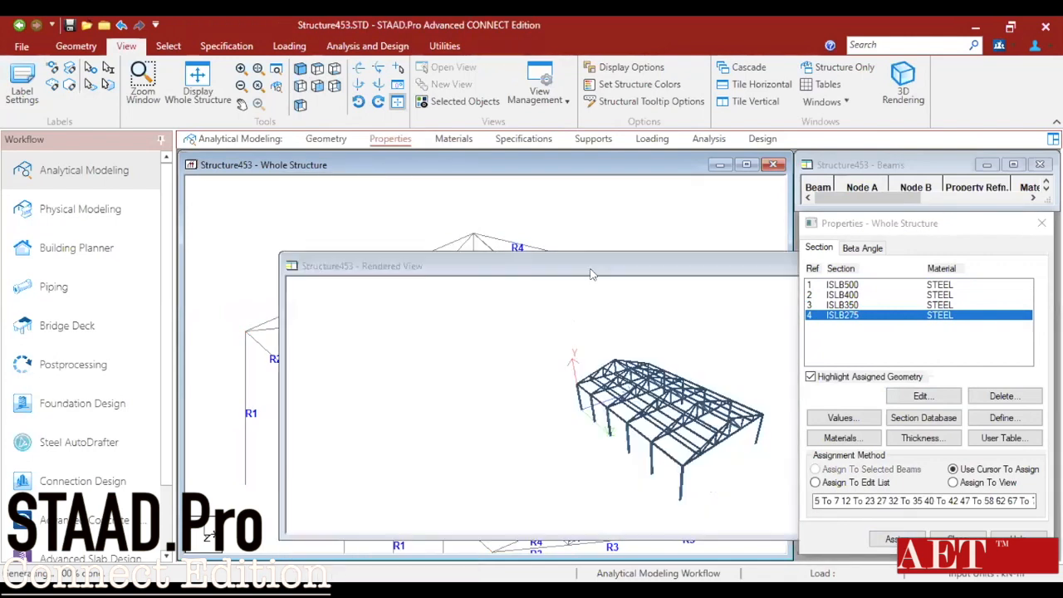
pyautogui.moveTo(653, 412); pyautogui.dragTo(502, 353)
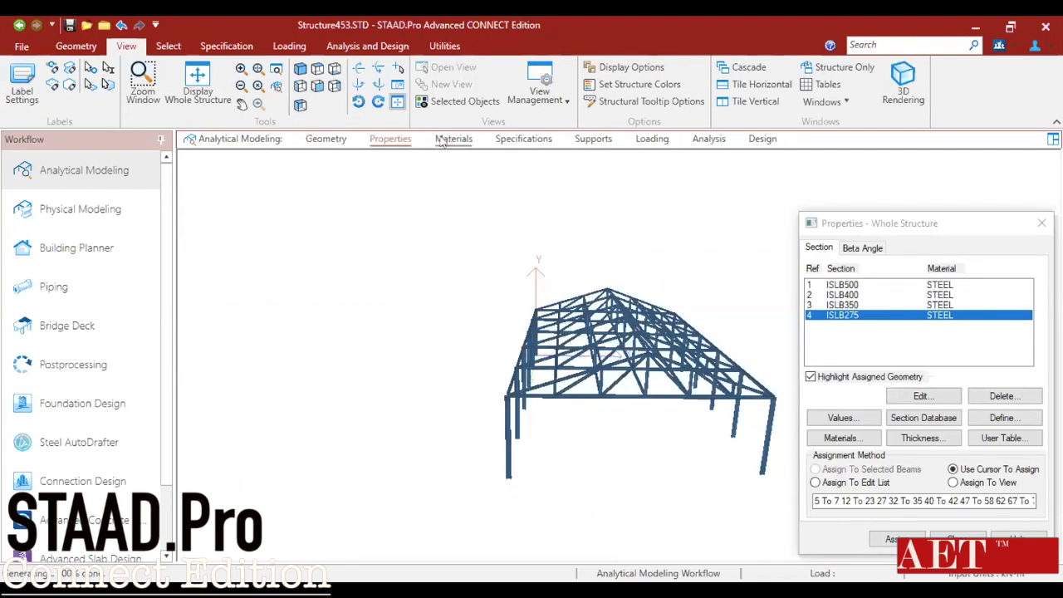
# - Create a fixed support definition for the whole structure
pyautogui.click(582, 143)
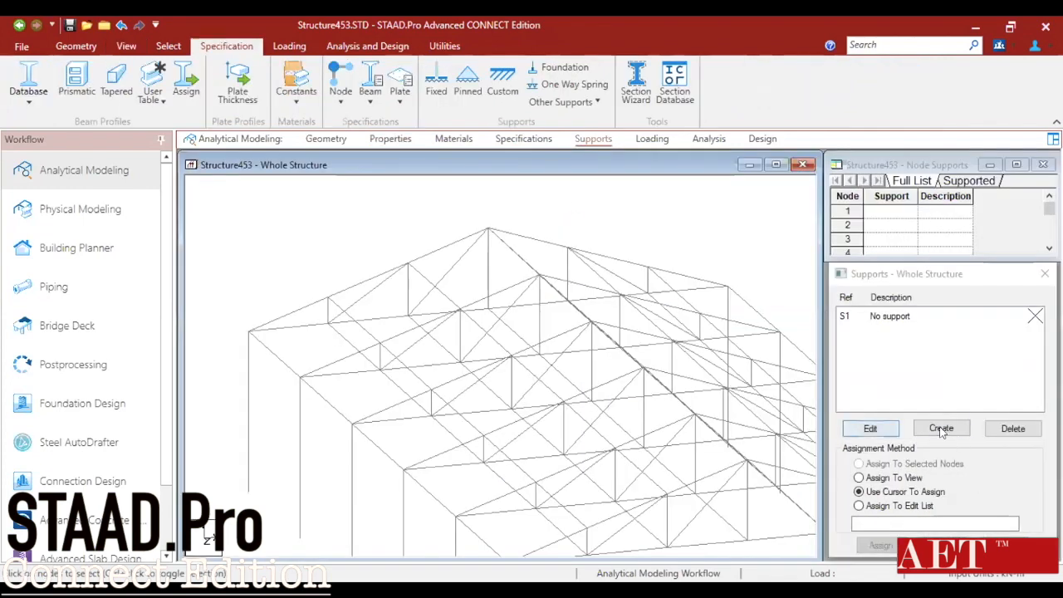
pyautogui.click(942, 430)
pyautogui.moveTo(881, 200); pyautogui.dragTo(551, 165)
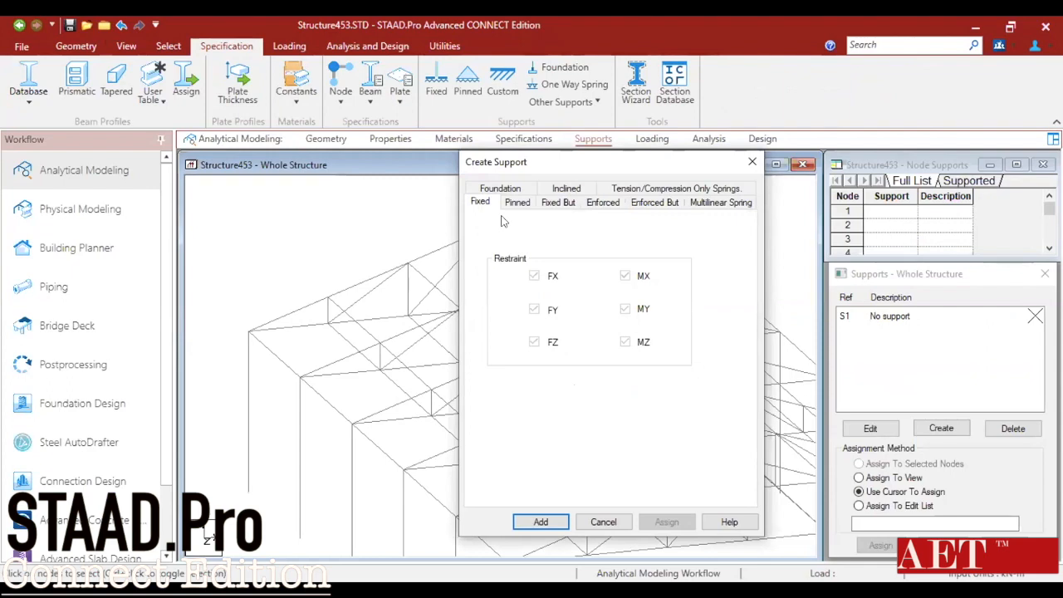
pyautogui.click(555, 203)
pyautogui.click(485, 204)
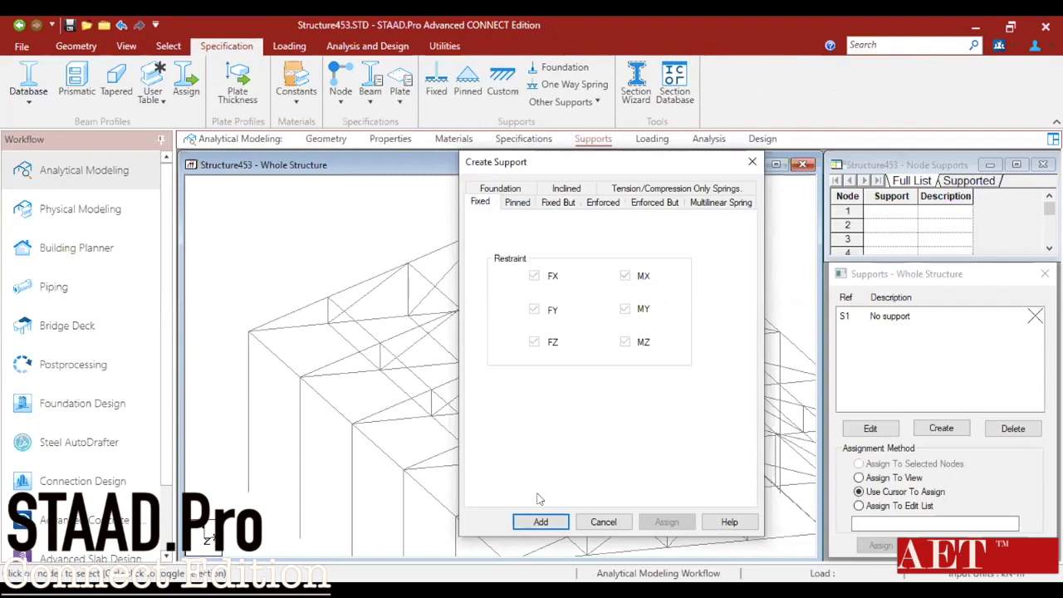
pyautogui.click(541, 521)
# - Assign the fixed support to the base nodes of all twelve columns
pyautogui.click(895, 332)
pyautogui.scroll(-3, 550, 411)
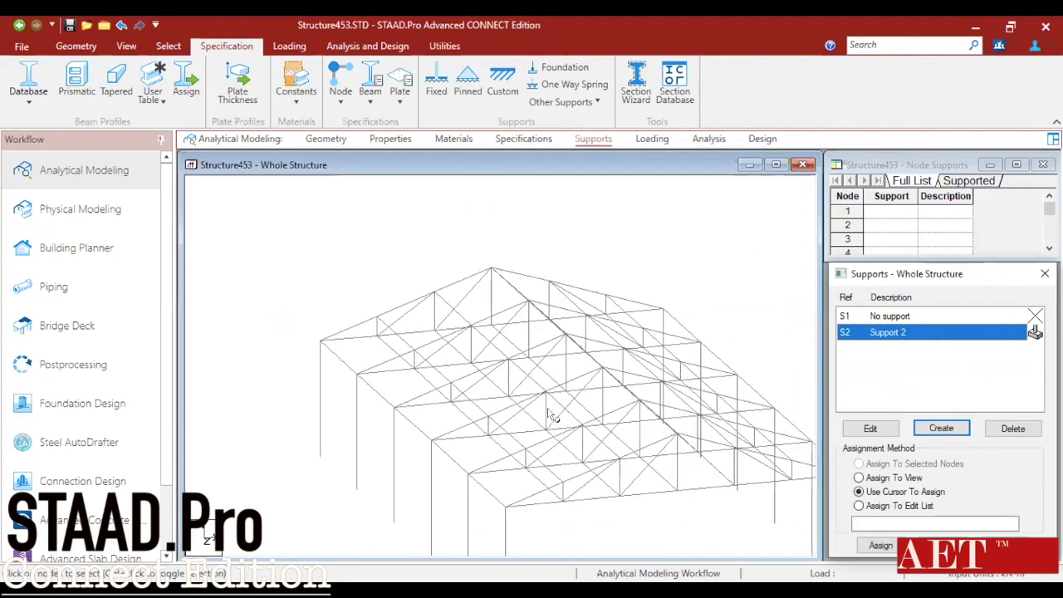
pyautogui.scroll(-2, 548, 416)
pyautogui.scroll(-1, 492, 398)
pyautogui.moveTo(492, 394); pyautogui.dragTo(493, 354, button='middle')
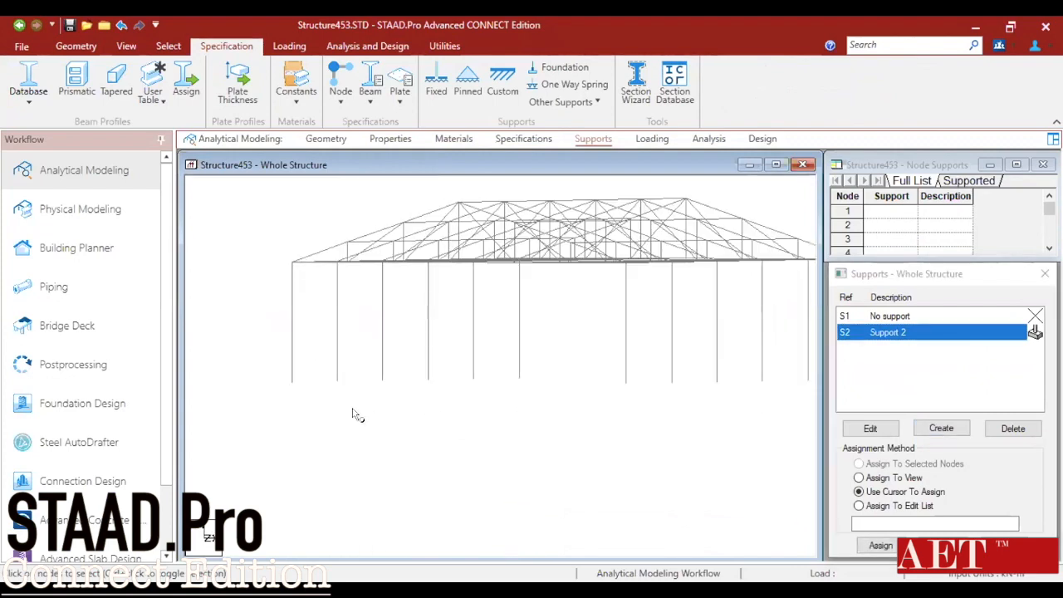
pyautogui.moveTo(272, 336); pyautogui.dragTo(822, 453)
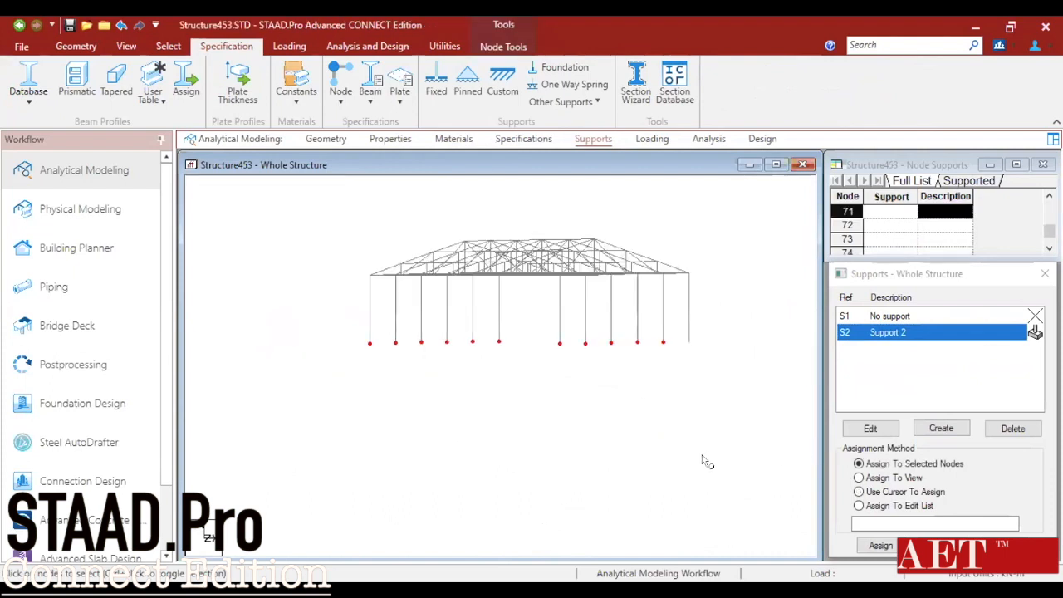
pyautogui.scroll(-2, 729, 335)
pyautogui.moveTo(725, 331); pyautogui.dragTo(313, 393)
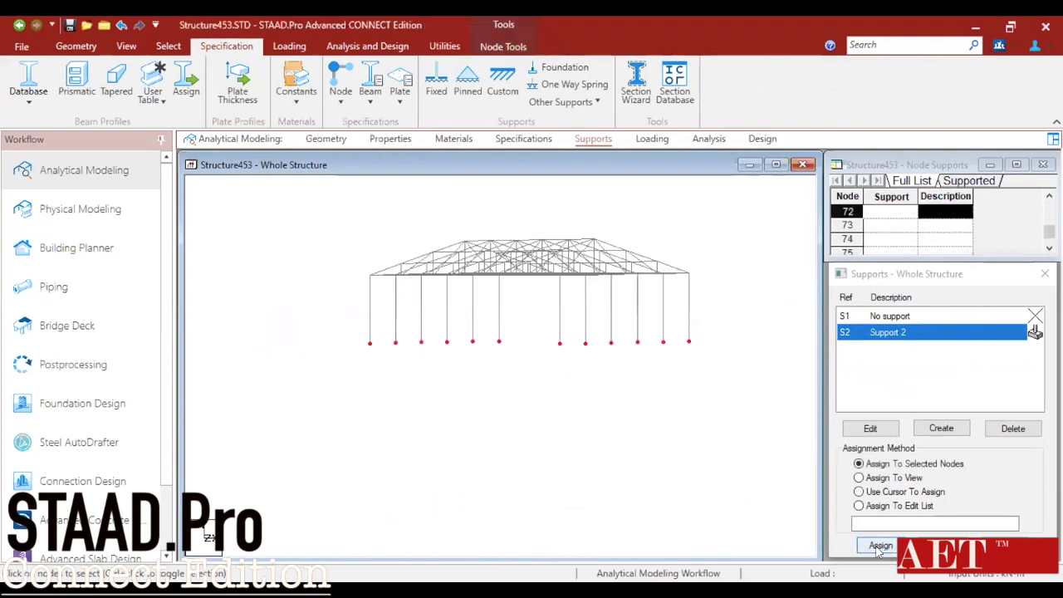
pyautogui.click(879, 545)
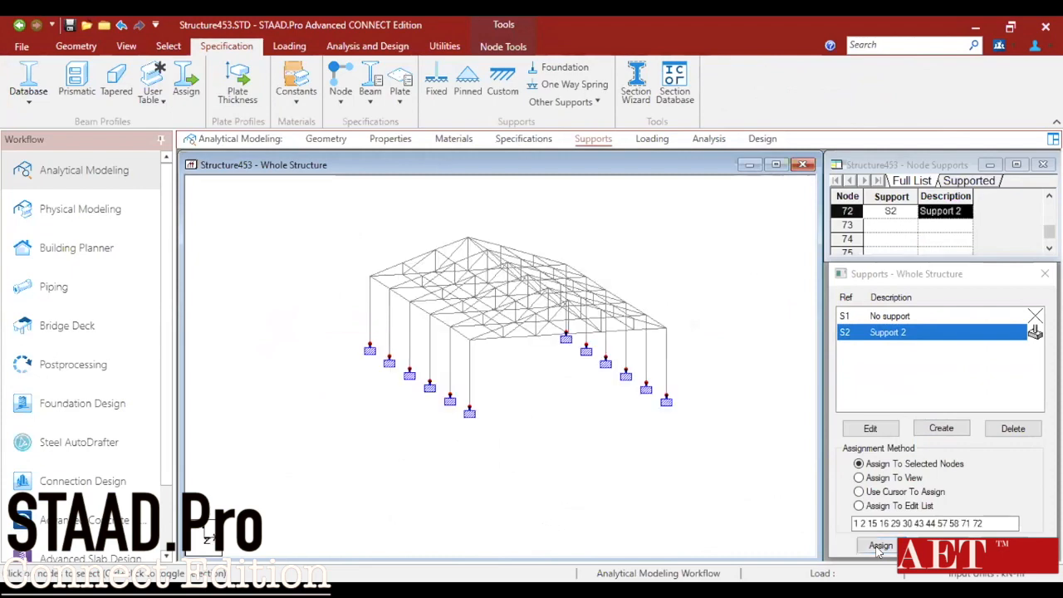
# - Add a wind load definition with type number 1 and the comment WIND 1
pyautogui.click(650, 139)
pyautogui.scroll(3, 497, 367)
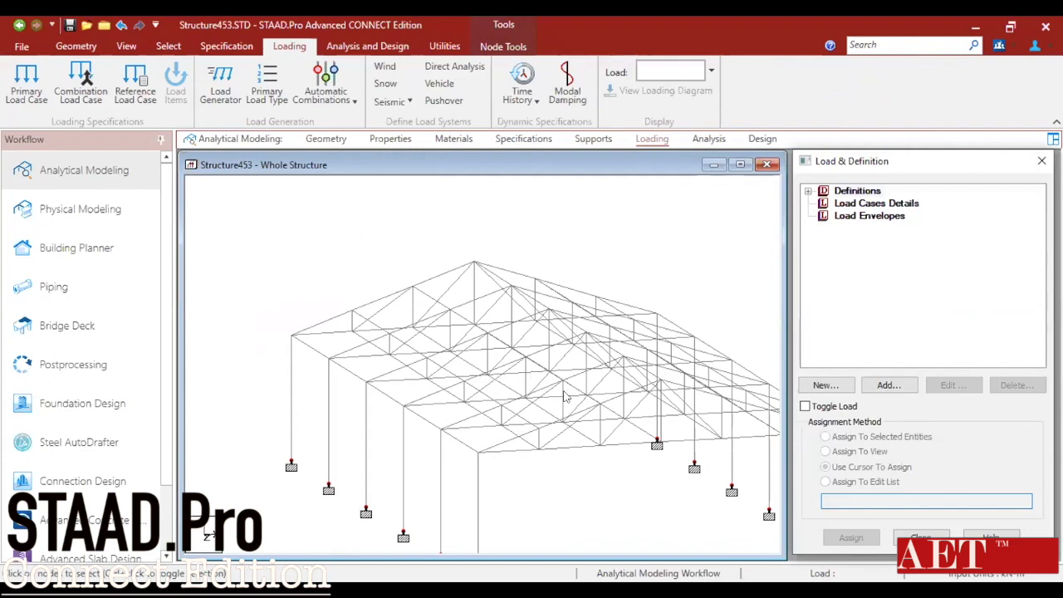
pyautogui.scroll(-2, 536, 383)
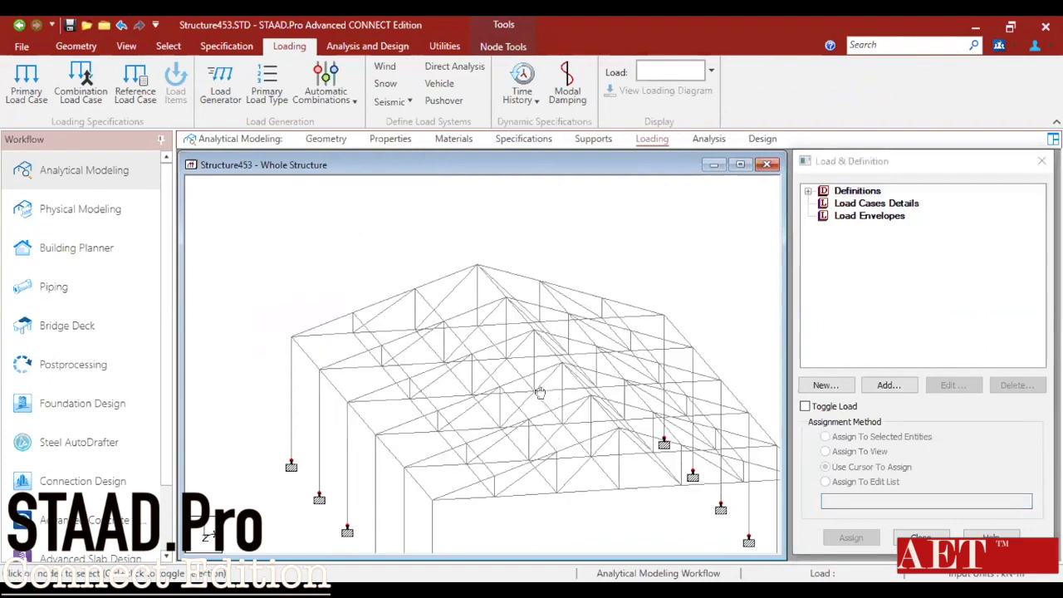
pyautogui.click(808, 192)
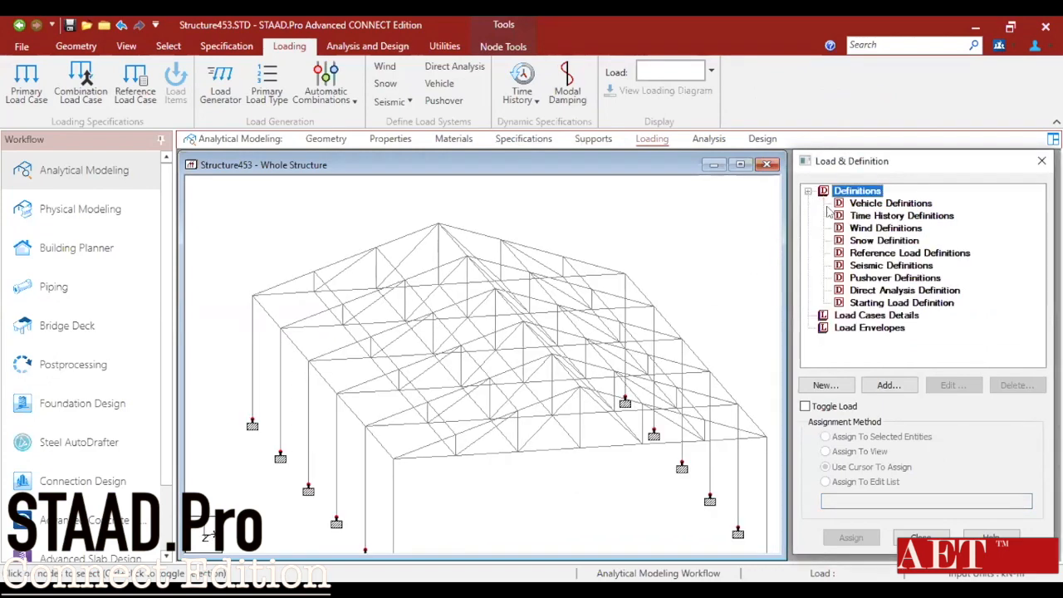
pyautogui.click(881, 229)
pyautogui.click(888, 385)
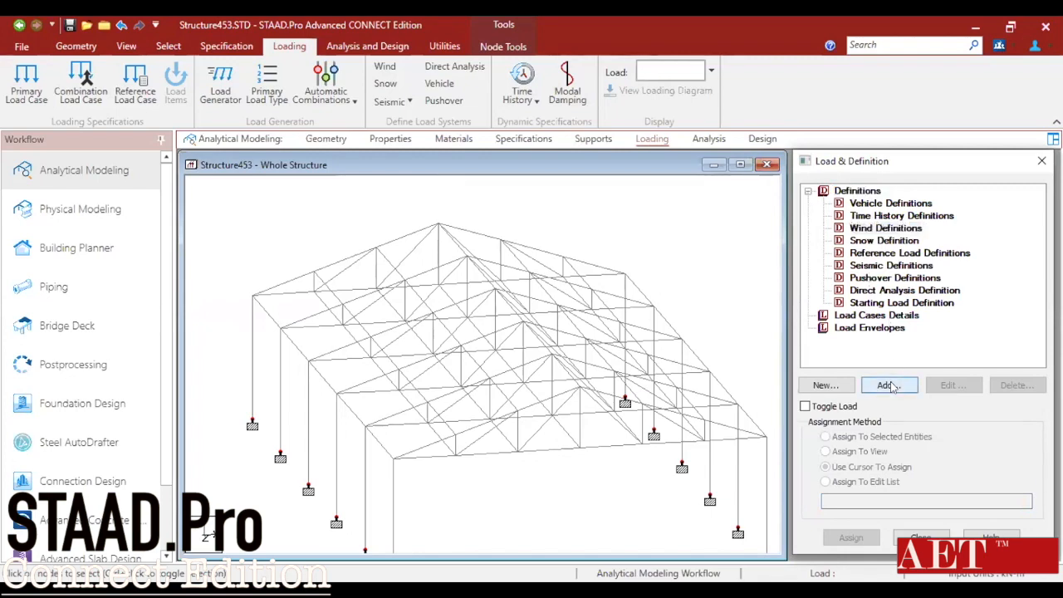
pyautogui.click(609, 469)
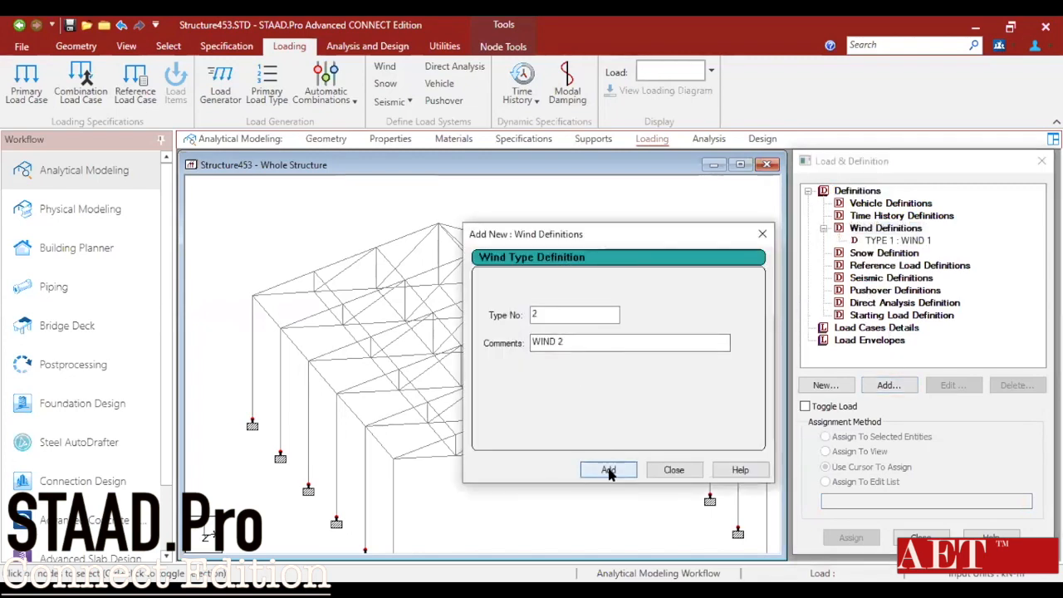
pyautogui.click(675, 470)
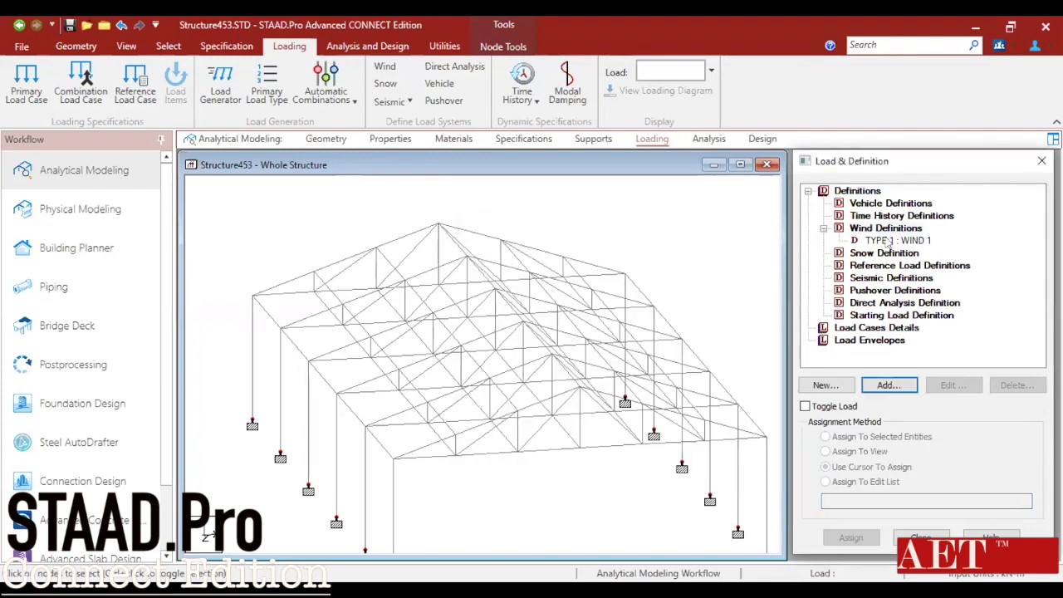
# - Open the ASCE-7 wind load calculation for WIND 1, keeping the intensity type Custom
pyautogui.click(893, 240)
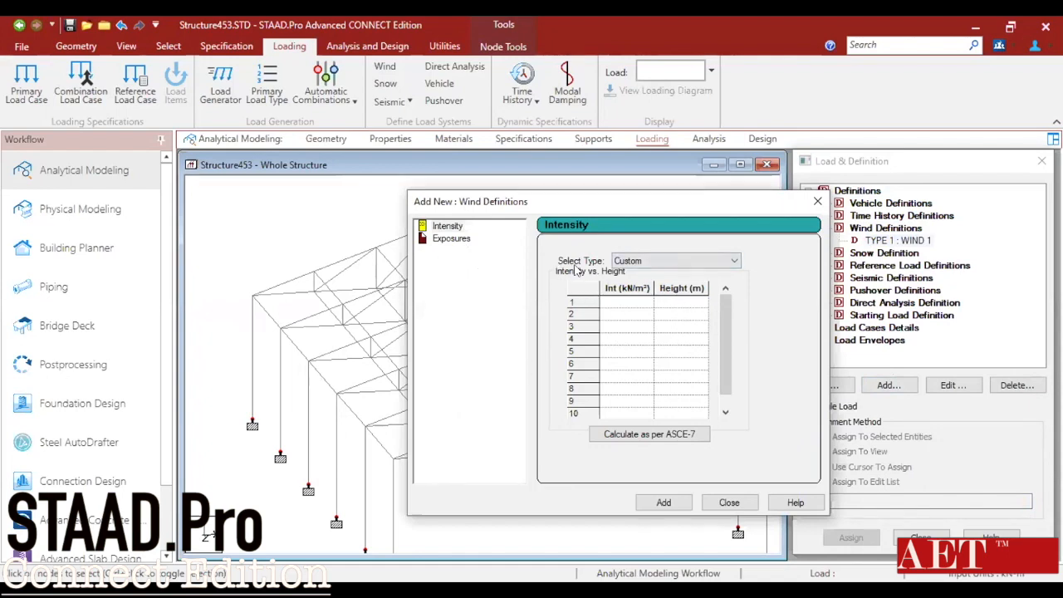
pyautogui.click(628, 261)
pyautogui.click(628, 261)
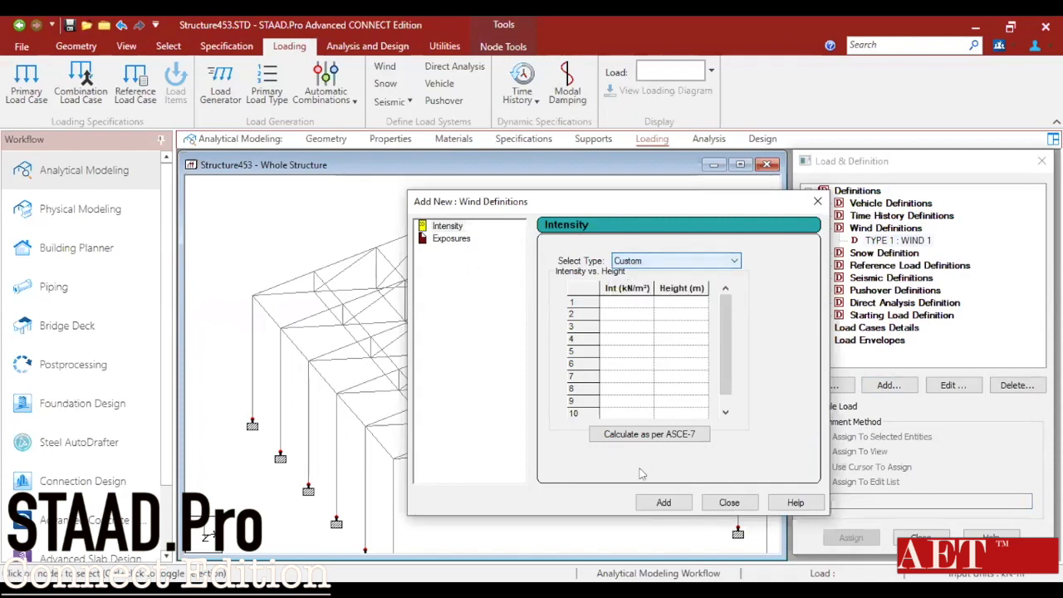
pyautogui.click(646, 434)
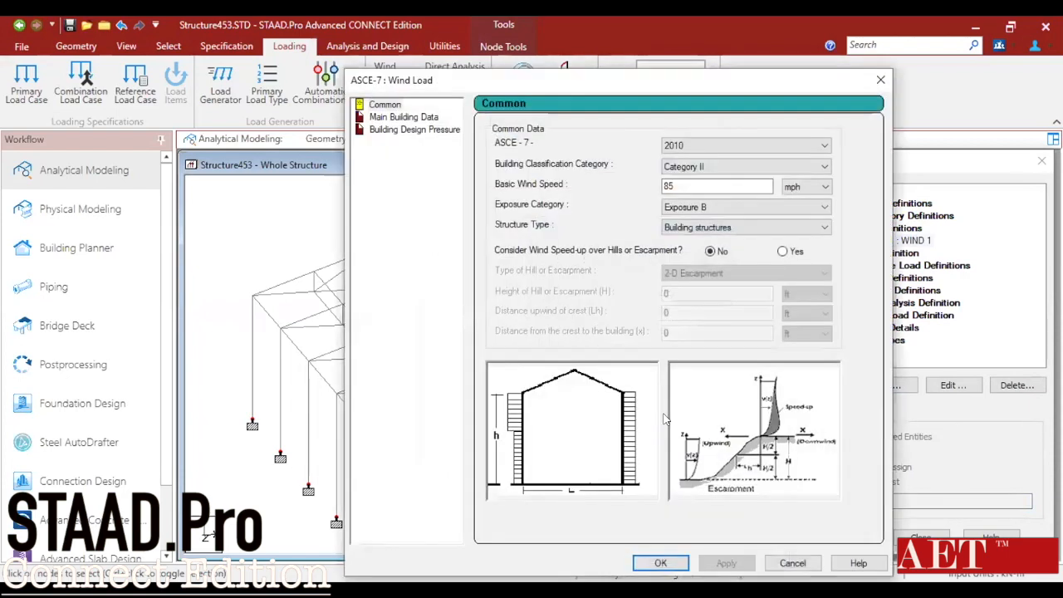
# - Set the ASCE-7 wind data to the 2010 edition, building classification Category III, and a basic wind speed of 45 m/sec
pyautogui.click(712, 147)
pyautogui.click(699, 176)
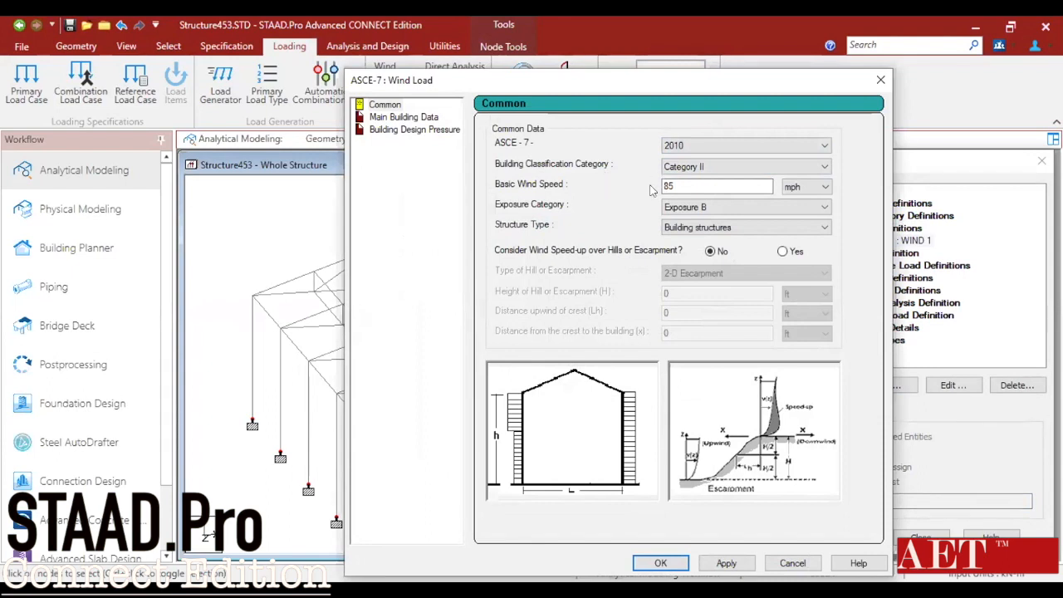
pyautogui.click(710, 169)
pyautogui.click(702, 198)
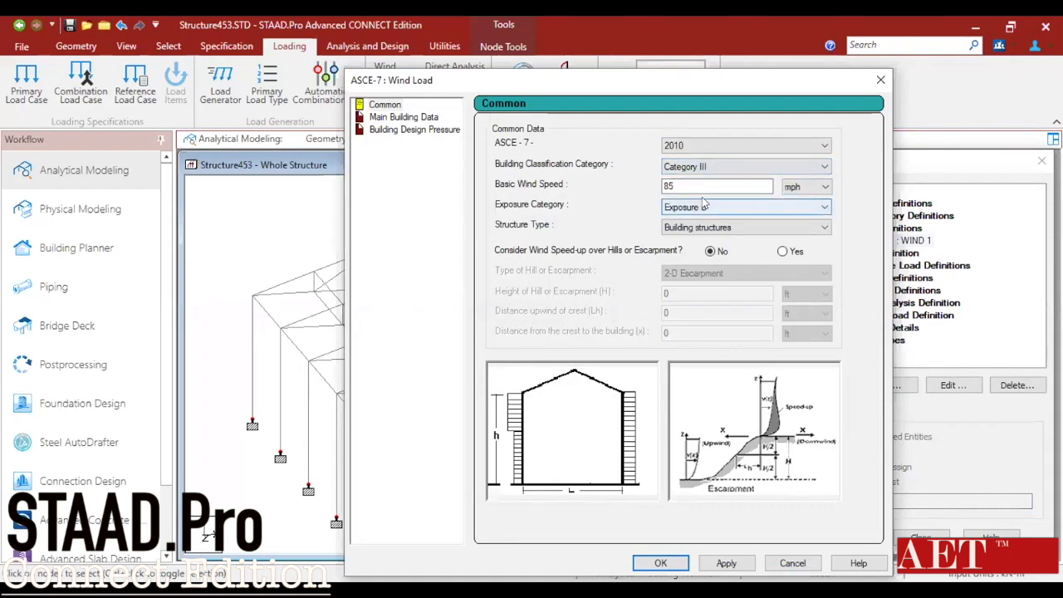
pyautogui.hotkey('shift', 'Tab')
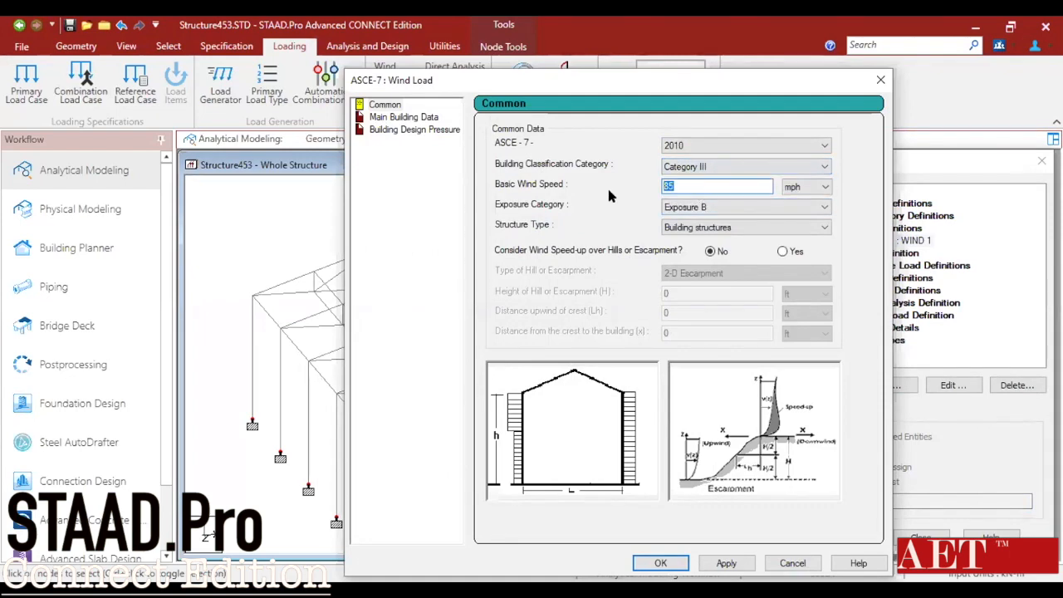
pyautogui.write('45')
pyautogui.click(804, 187)
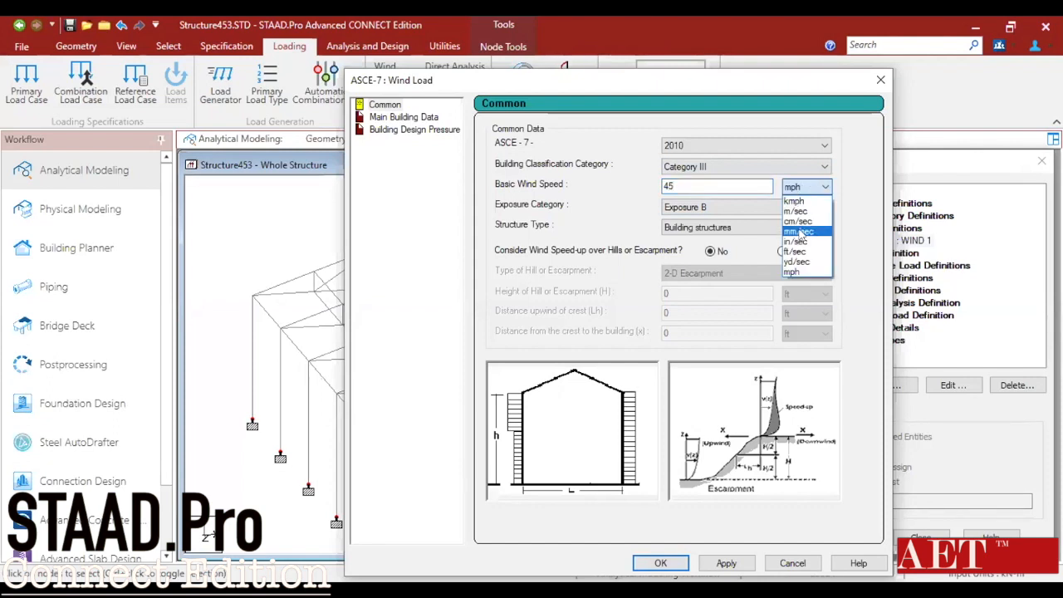
pyautogui.click(799, 214)
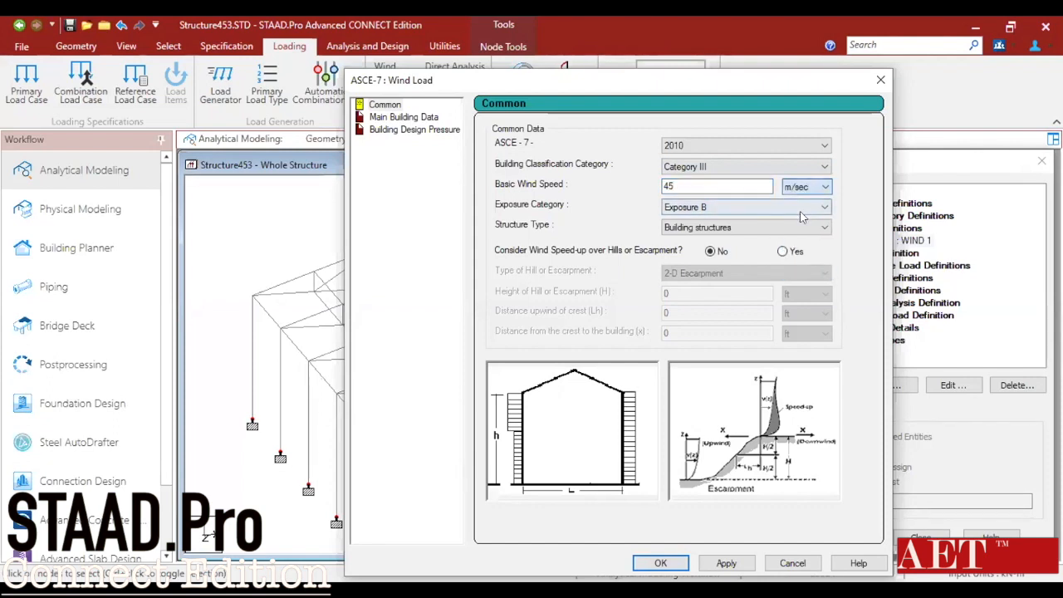
# - Set Exposure C and structure type Lattice Framework without hill or escarpment speed-up, and calculate the wind intensities
pyautogui.click(696, 208)
pyautogui.click(694, 228)
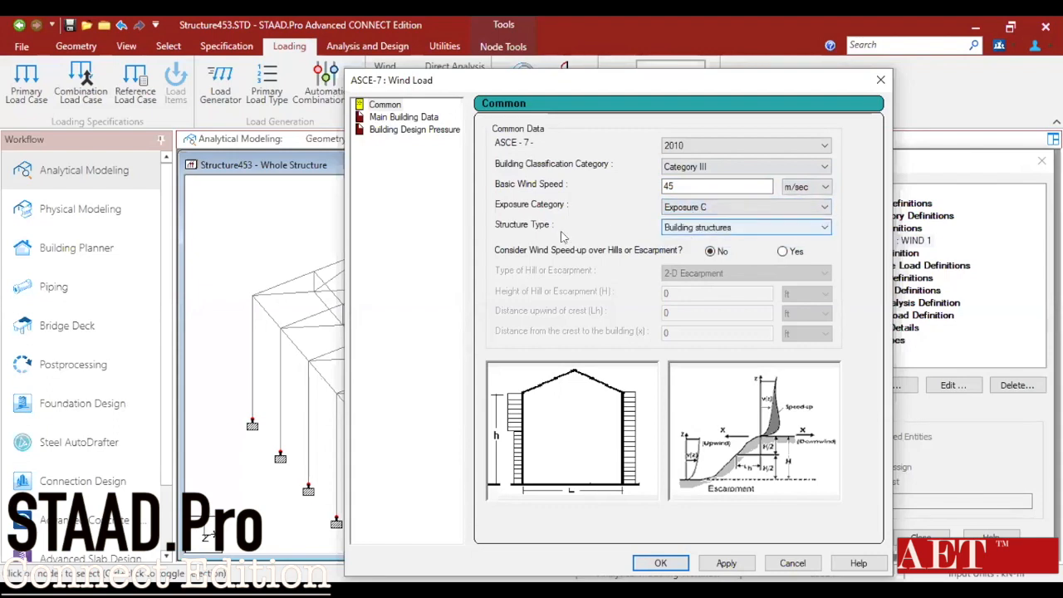
pyautogui.click(680, 228)
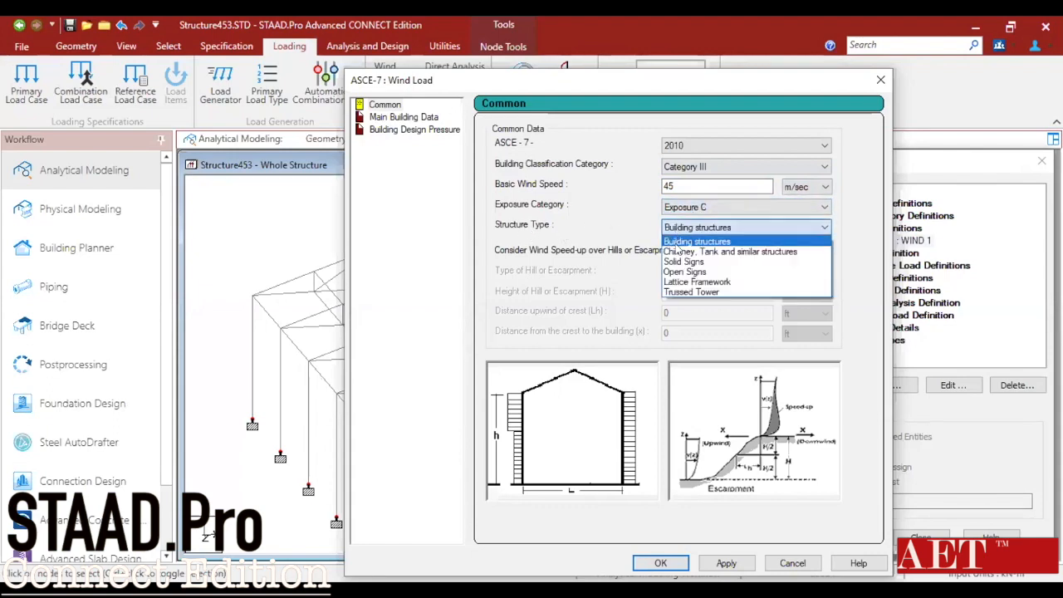
pyautogui.click(680, 282)
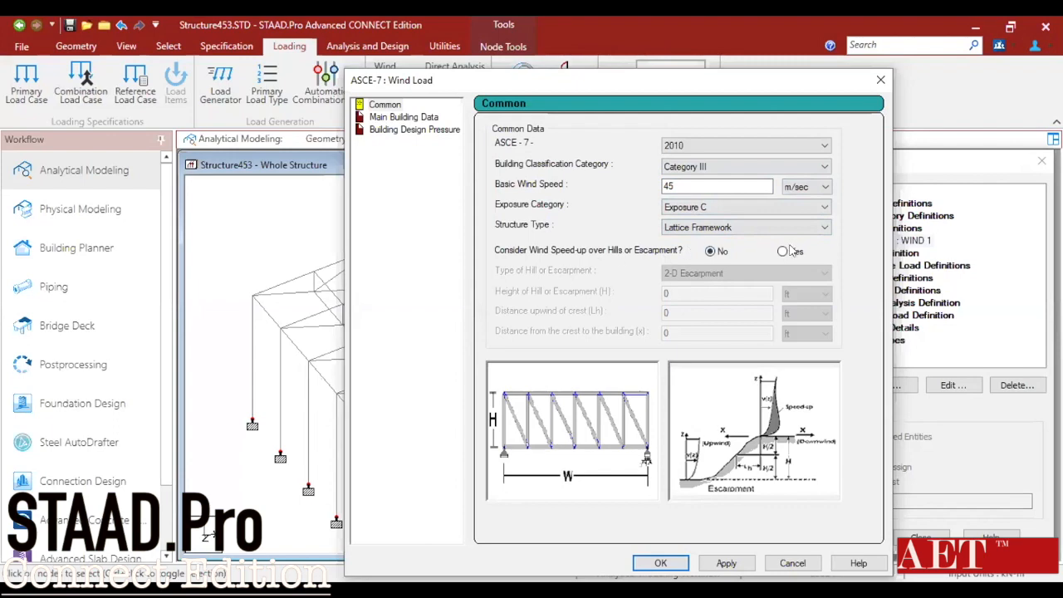
pyautogui.click(782, 252)
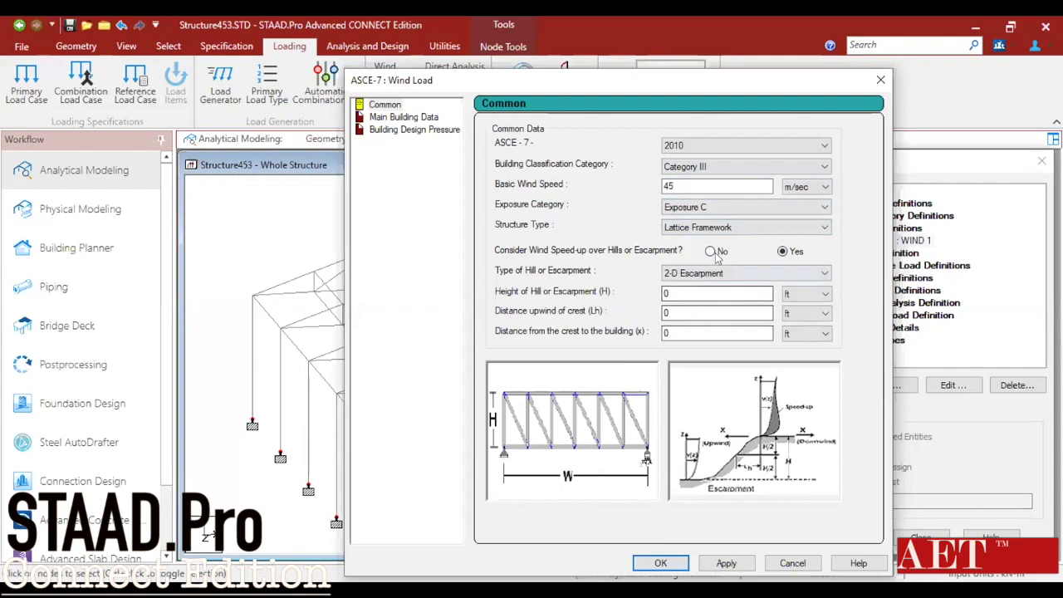
pyautogui.click(710, 251)
pyautogui.click(661, 563)
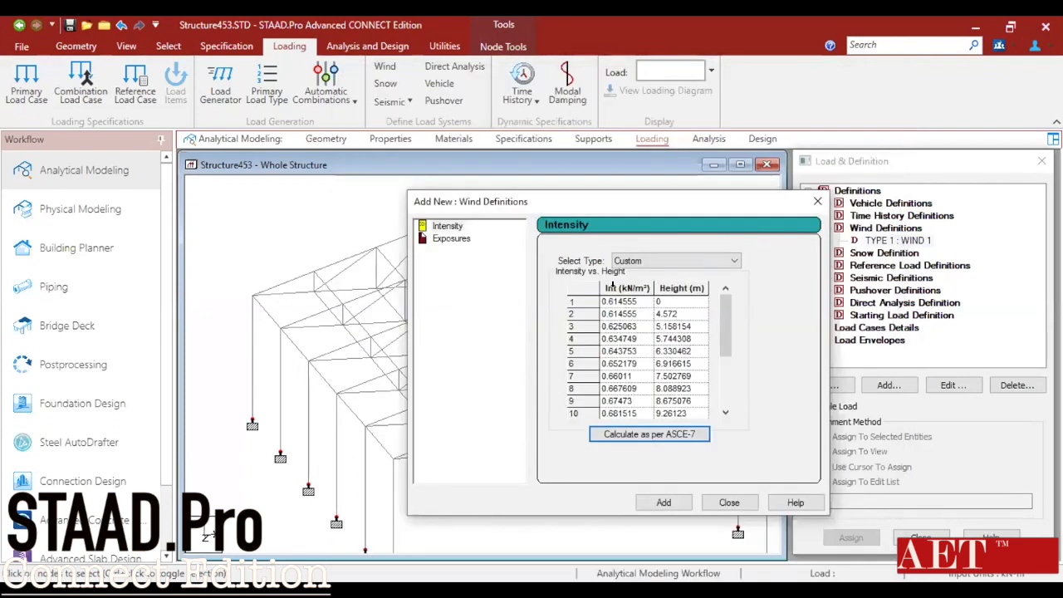
# - Add the calculated intensity table to WIND 1, along with an exposure factor of 1
pyautogui.click(664, 502)
pyautogui.doubleClick(559, 310)
pyautogui.write('1')
pyautogui.click(544, 456)
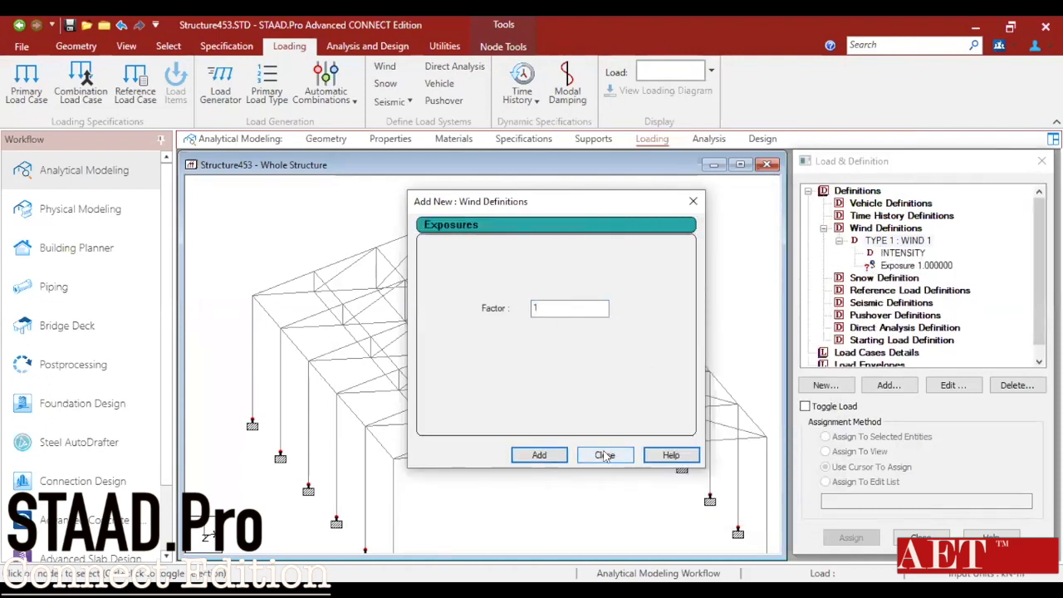
pyautogui.click(605, 455)
# - Assign the WIND 1 exposure factor to all nodes in the view
pyautogui.click(912, 265)
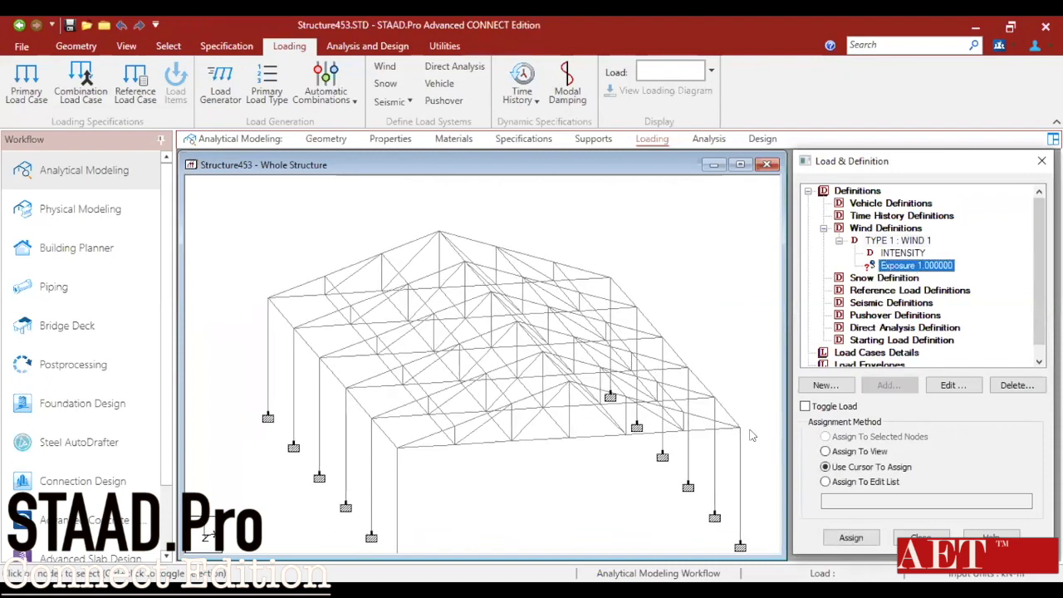
pyautogui.click(826, 451)
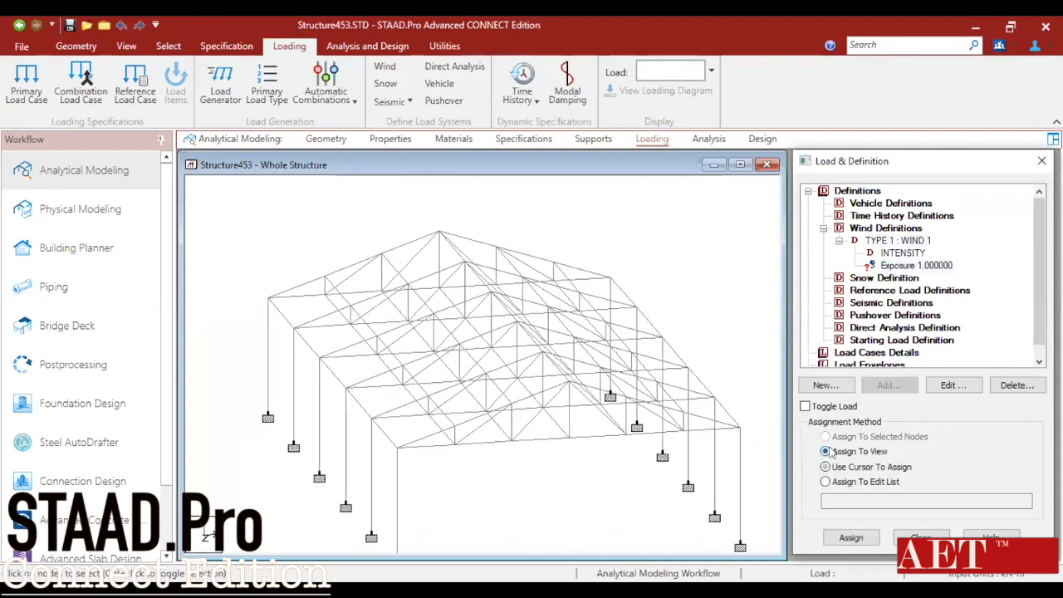
pyautogui.click(848, 537)
pyautogui.click(948, 394)
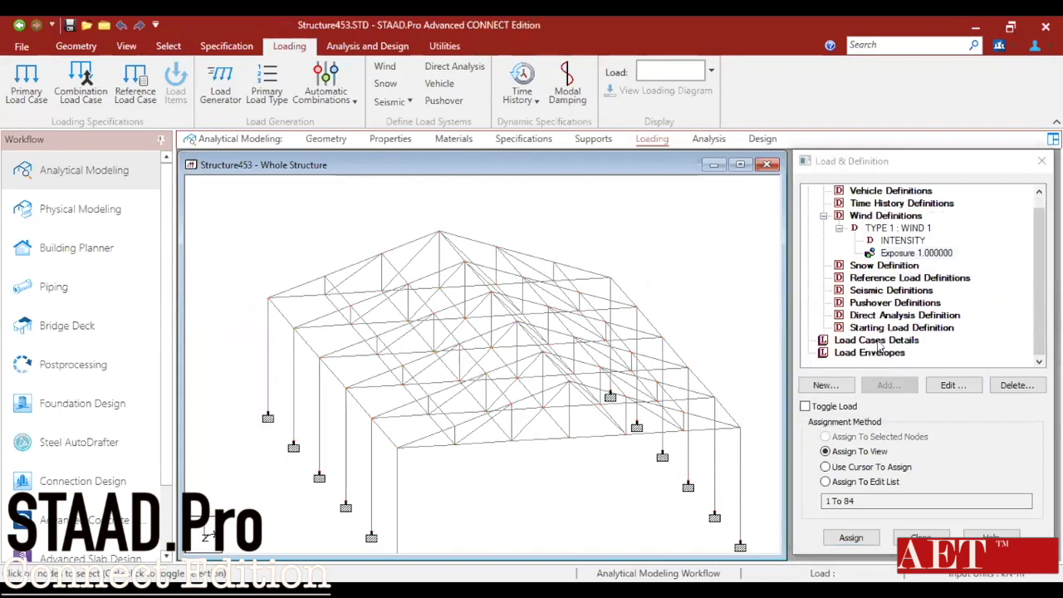
# - Add primary load case 1 with loading type Wind and the title W X
pyautogui.click(878, 341)
pyautogui.click(887, 385)
pyautogui.click(675, 257)
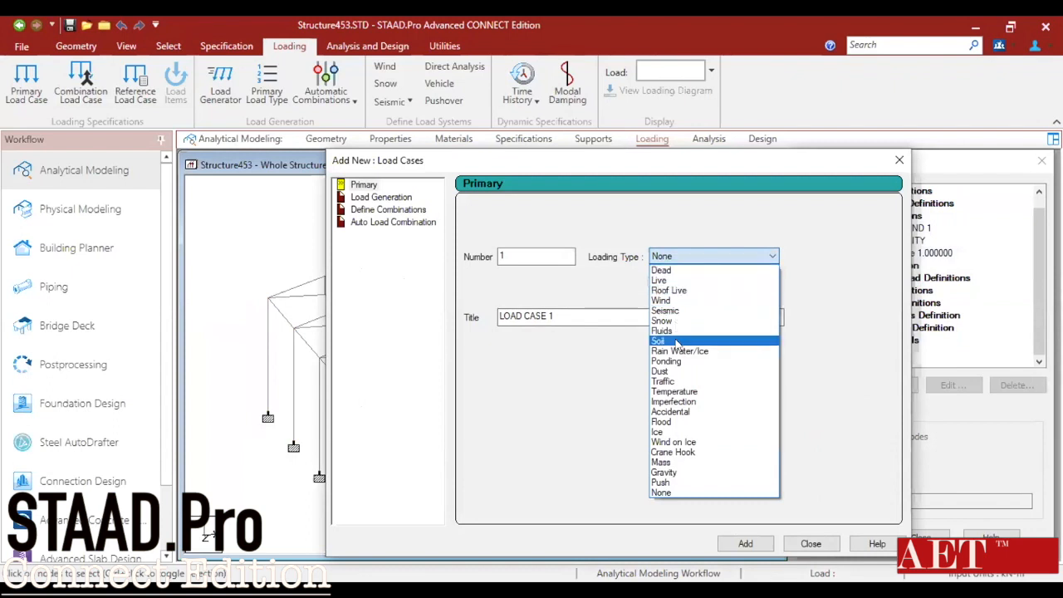
pyautogui.click(675, 300)
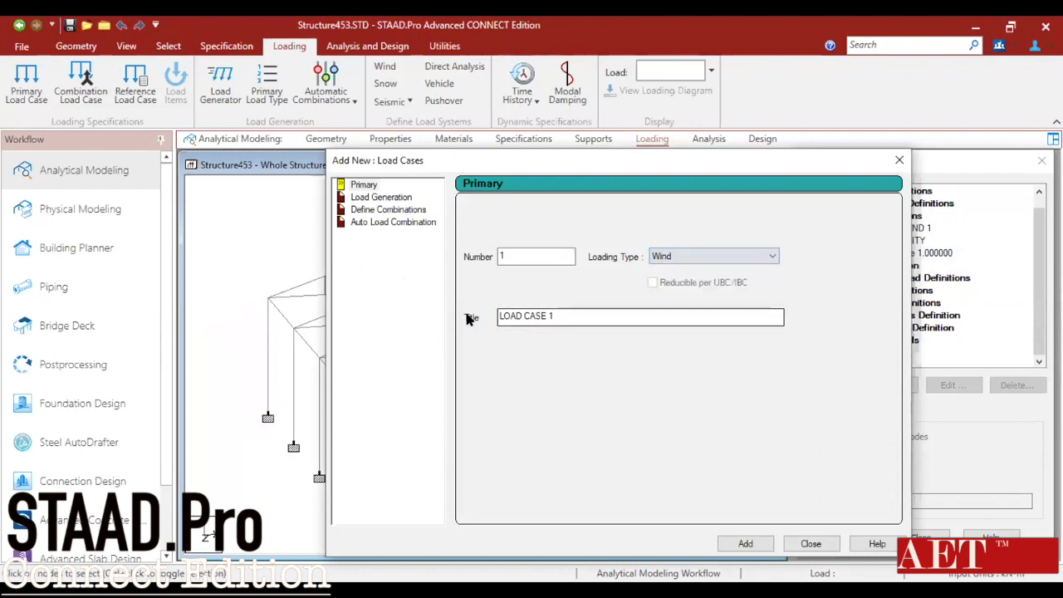
pyautogui.moveTo(545, 312); pyautogui.dragTo(292, 314)
pyautogui.write('w')
pyautogui.press('BackSpace')
pyautogui.write('W X')
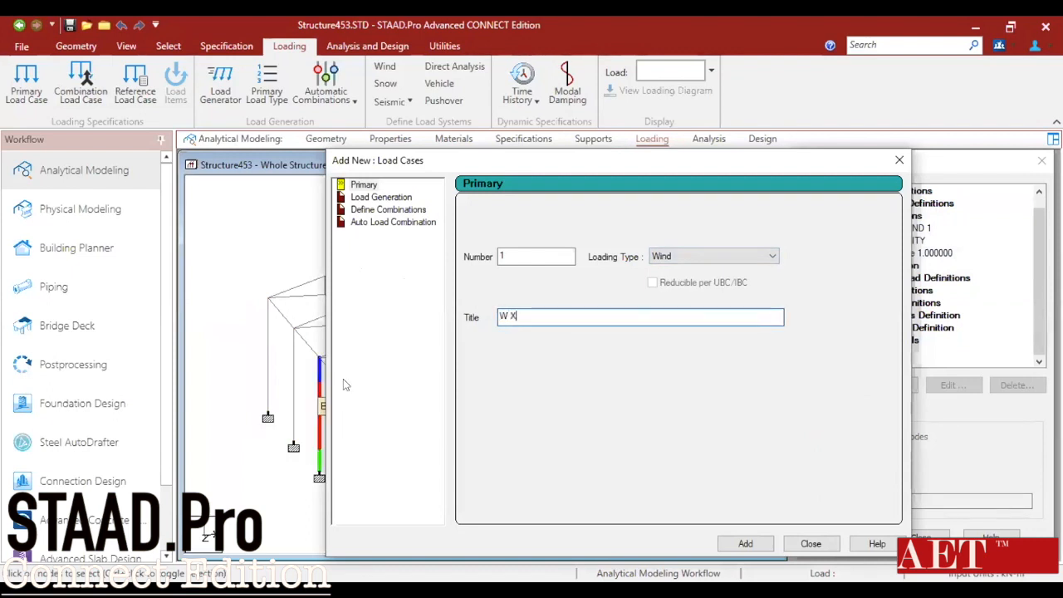
pyautogui.click(744, 543)
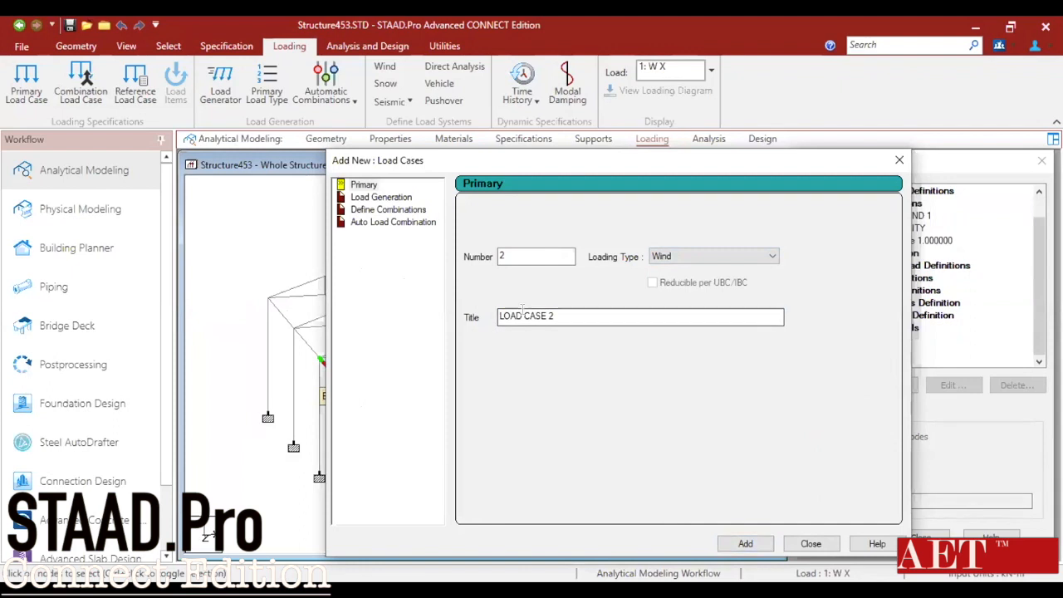
# - Add wind load cases 2 and 3, titled W Z and W XL
pyautogui.moveTo(561, 324); pyautogui.dragTo(245, 303)
pyautogui.write('W Z')
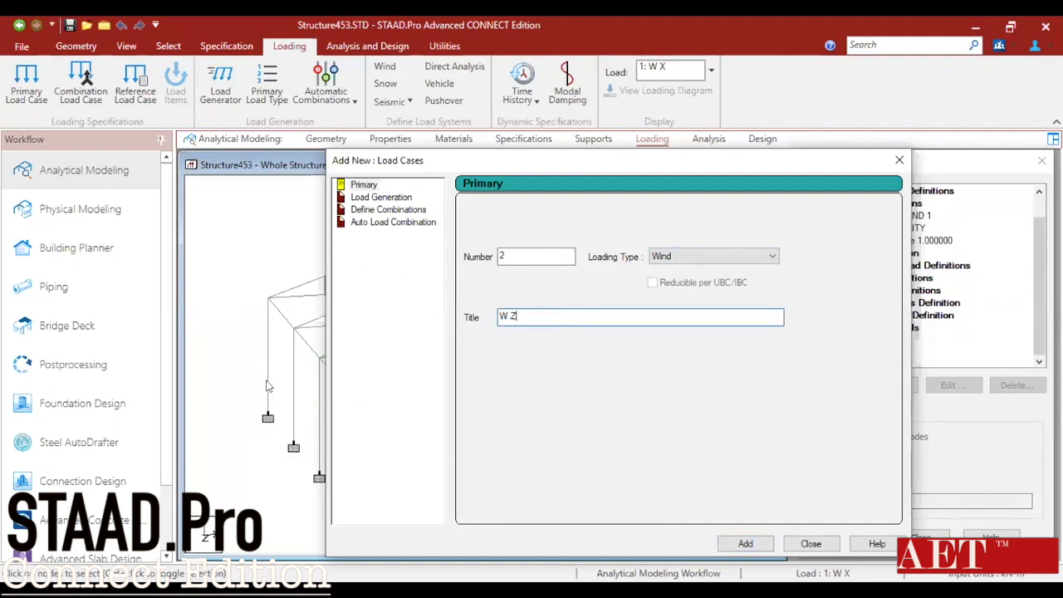
pyautogui.click(745, 543)
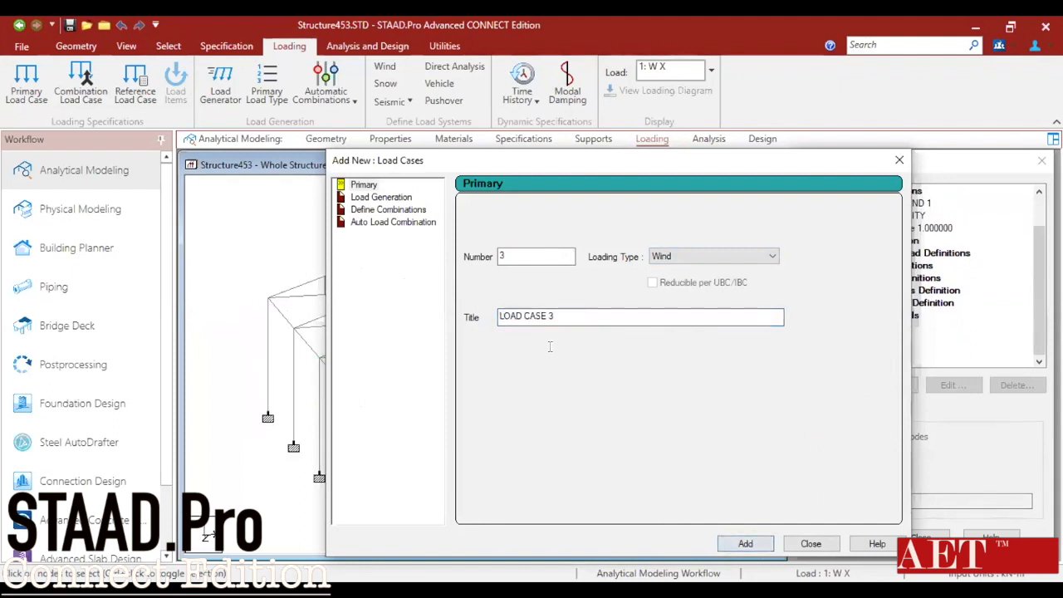
pyautogui.moveTo(562, 314); pyautogui.dragTo(408, 321)
pyautogui.write('W XL')
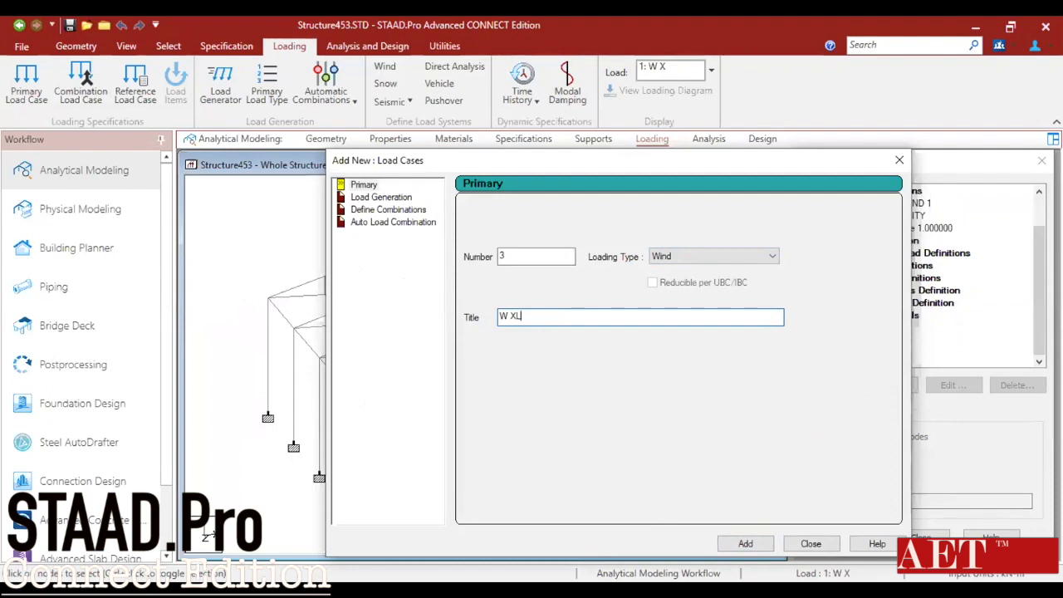
pyautogui.click(745, 543)
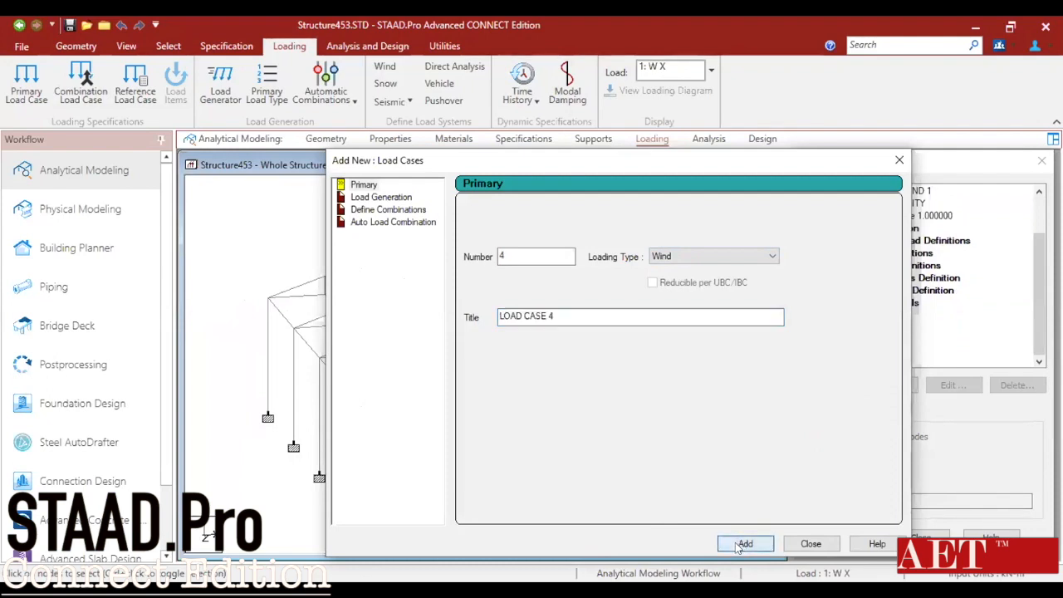
pyautogui.click(811, 544)
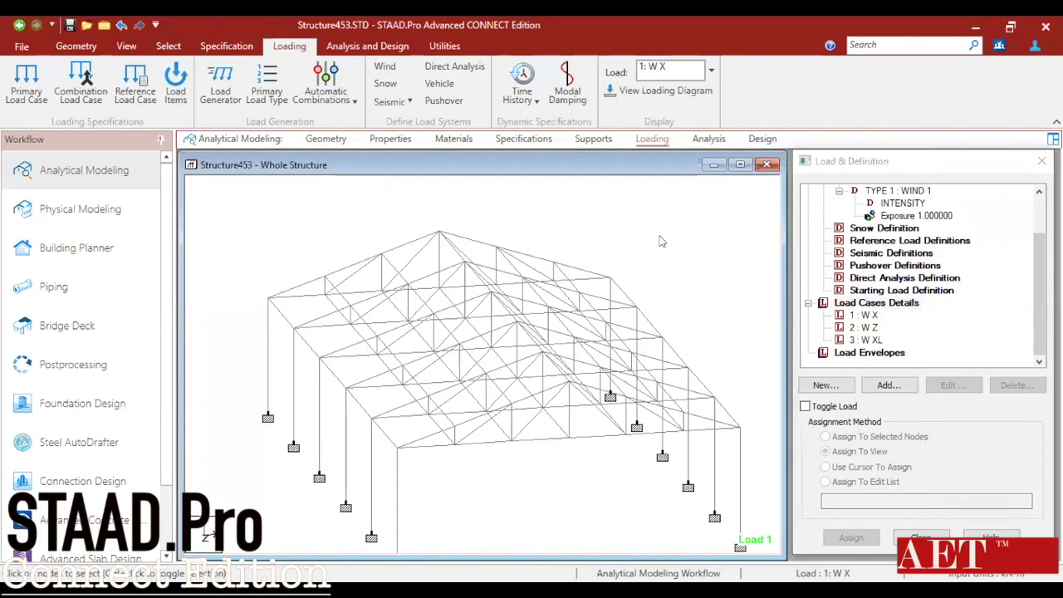
# - Add an X windward wind load of type 1 to load case W X, with Y range 10 to 15 m and Z range 0 to 50 m
pyautogui.click(867, 316)
pyautogui.click(889, 387)
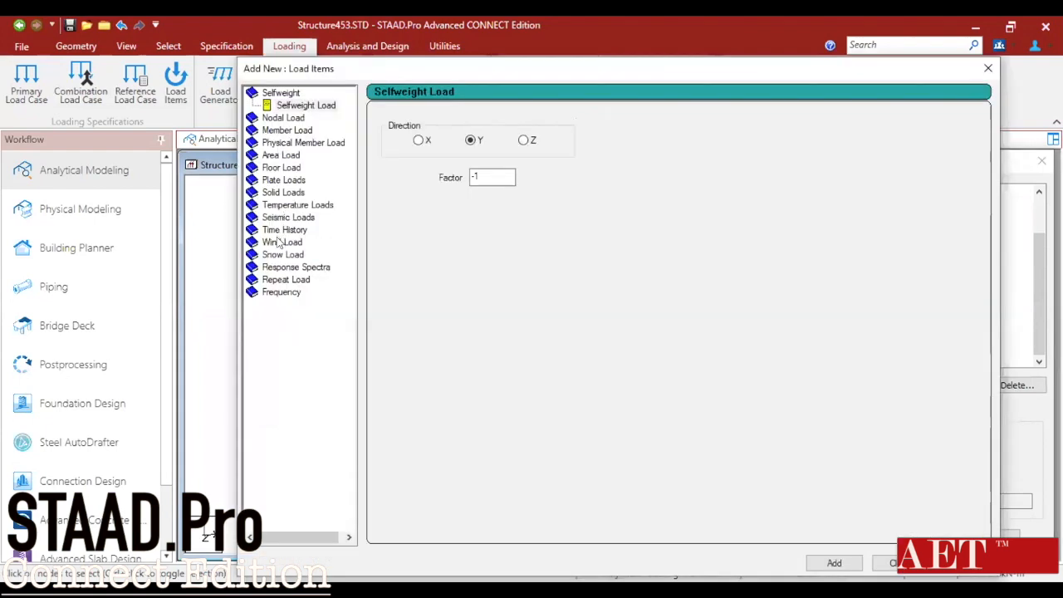
pyautogui.click(279, 242)
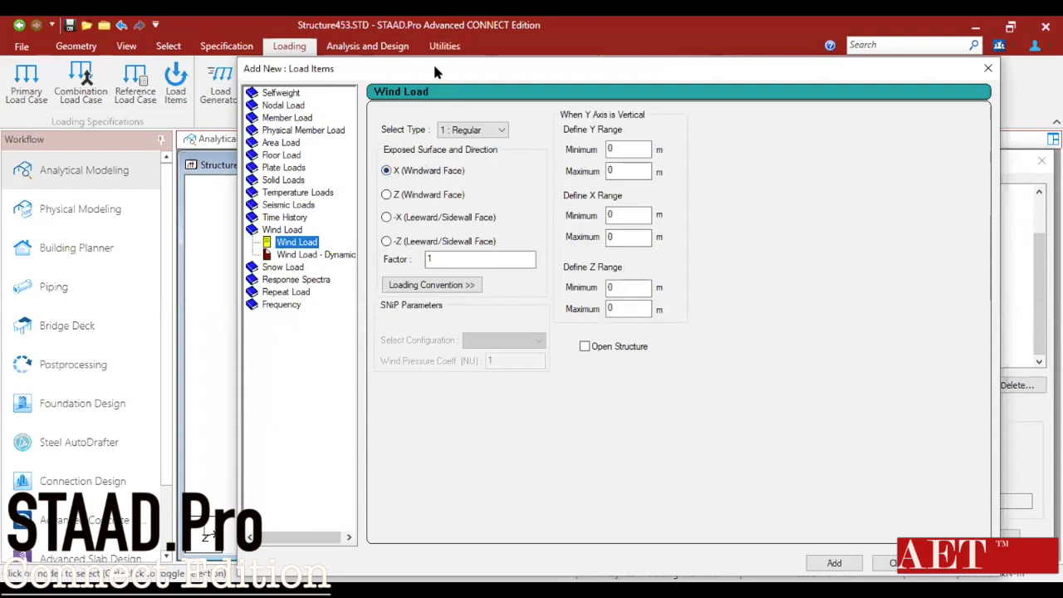
pyautogui.moveTo(716, 69); pyautogui.dragTo(1036, 61)
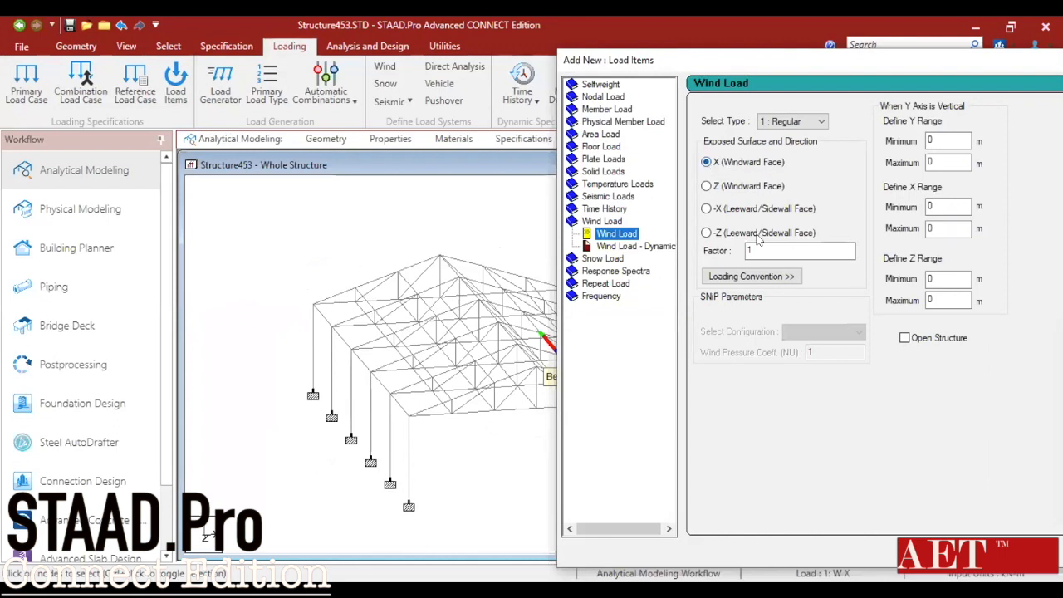
pyautogui.moveTo(752, 70); pyautogui.dragTo(614, 71)
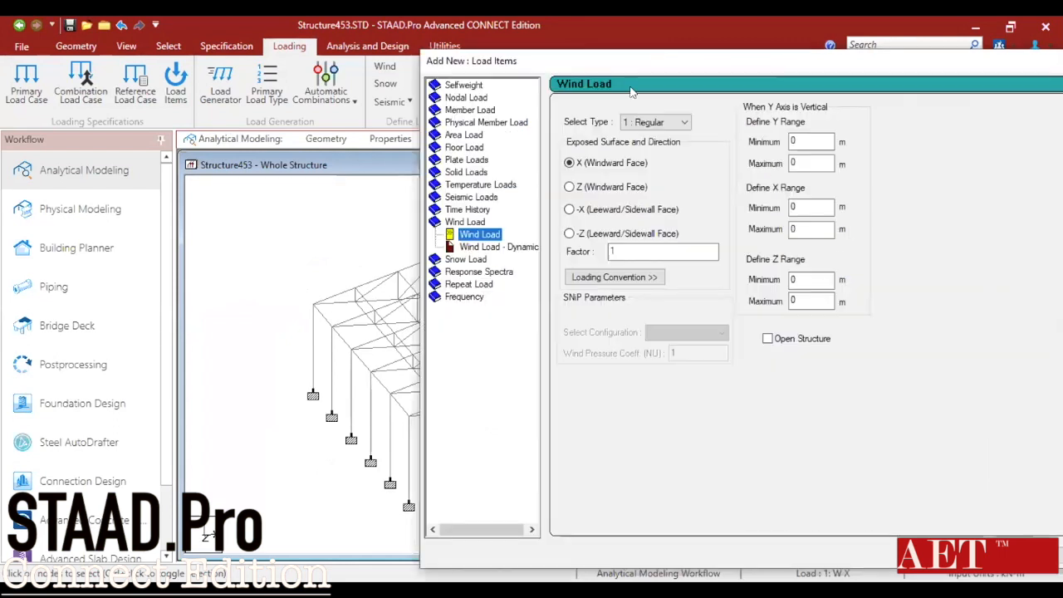
pyautogui.click(797, 141)
pyautogui.write('10')
pyautogui.press('Tab')
pyautogui.write('15')
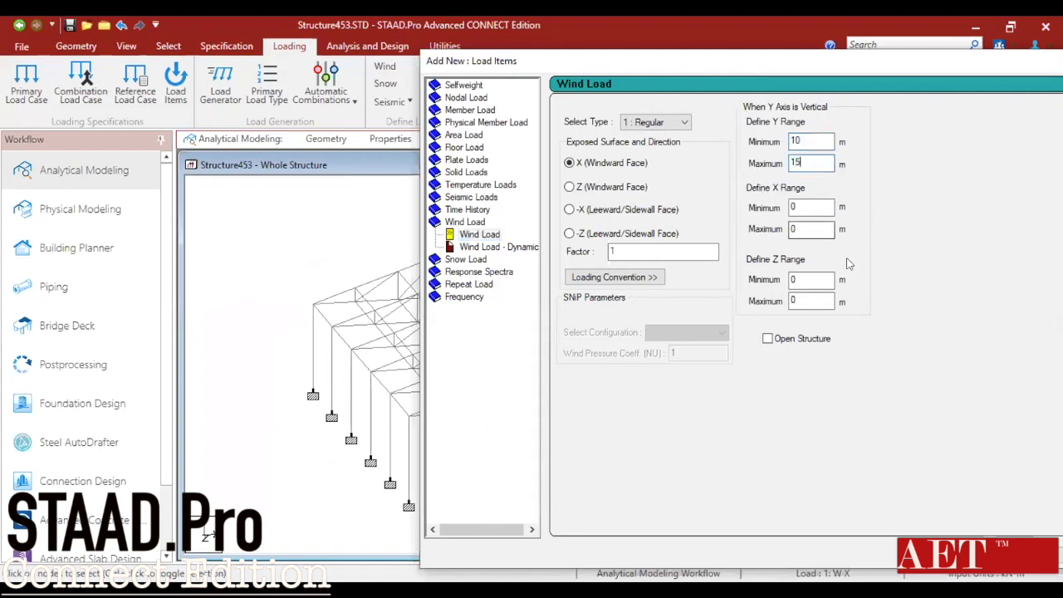
pyautogui.click(799, 302)
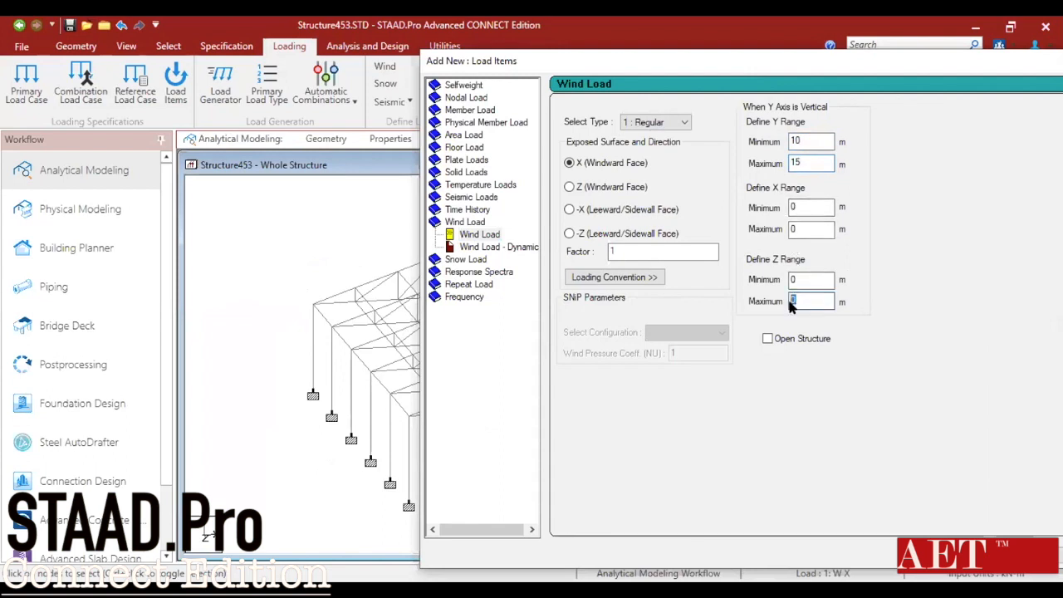
pyautogui.write('50')
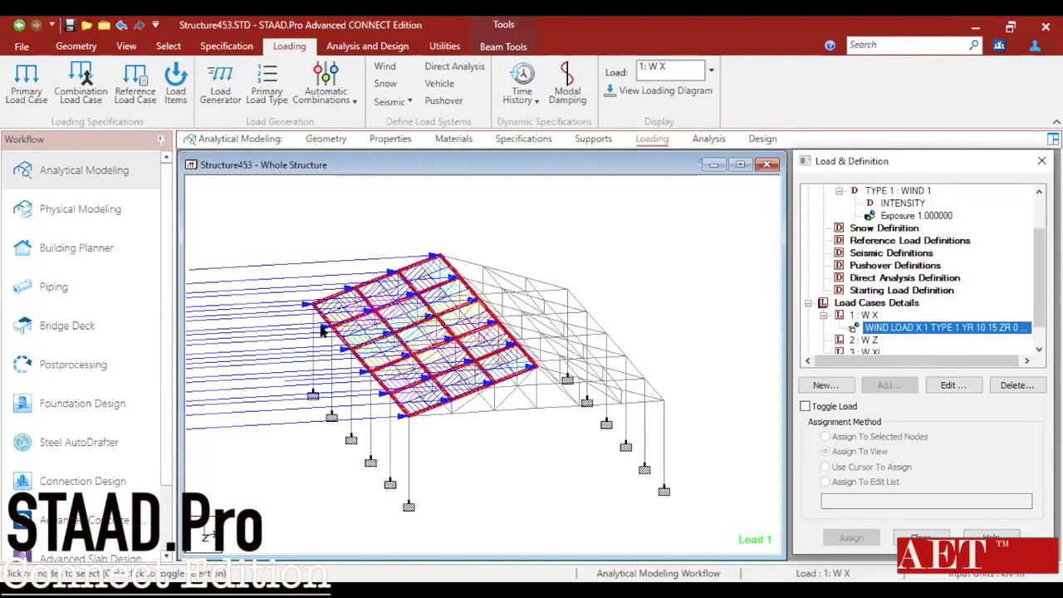
# - Add a Z windward wind load of type 1 to load case W Z, with Y range 0 to 15 m and X range 0 to 30 m
pyautogui.click(865, 341)
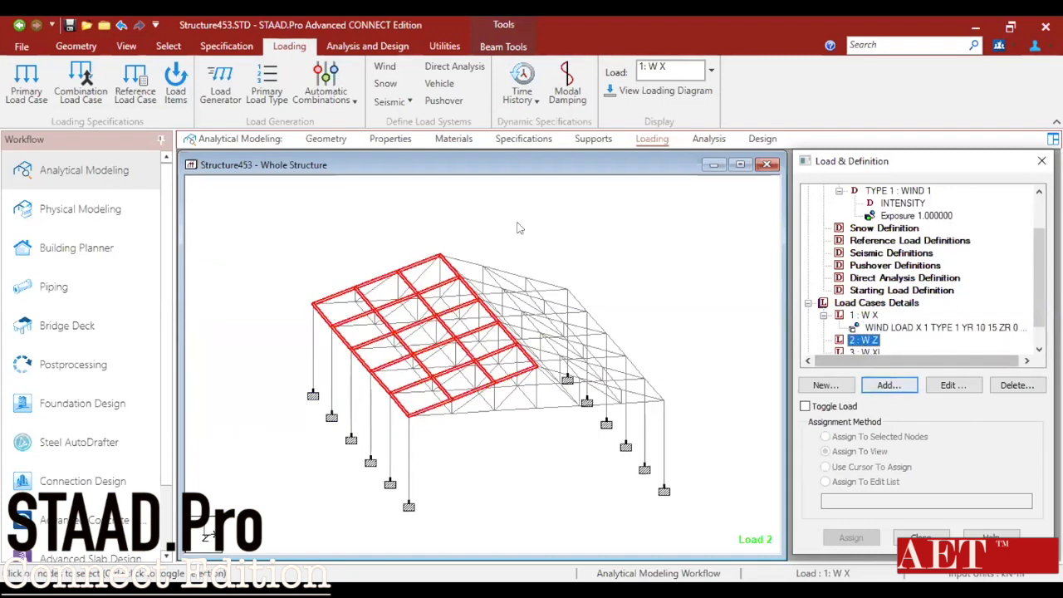
pyautogui.click(457, 236)
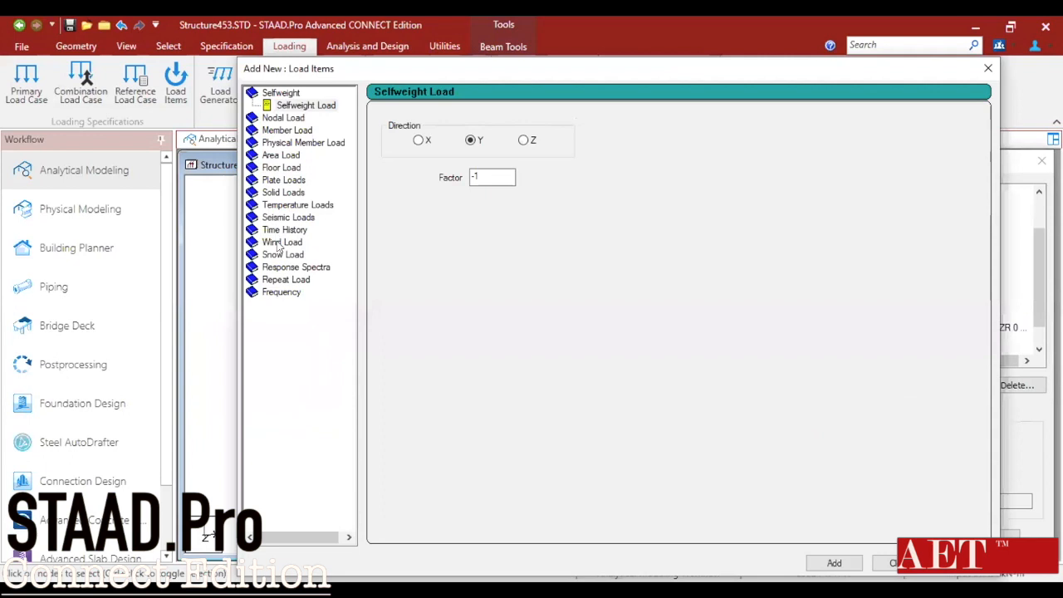
pyautogui.click(279, 243)
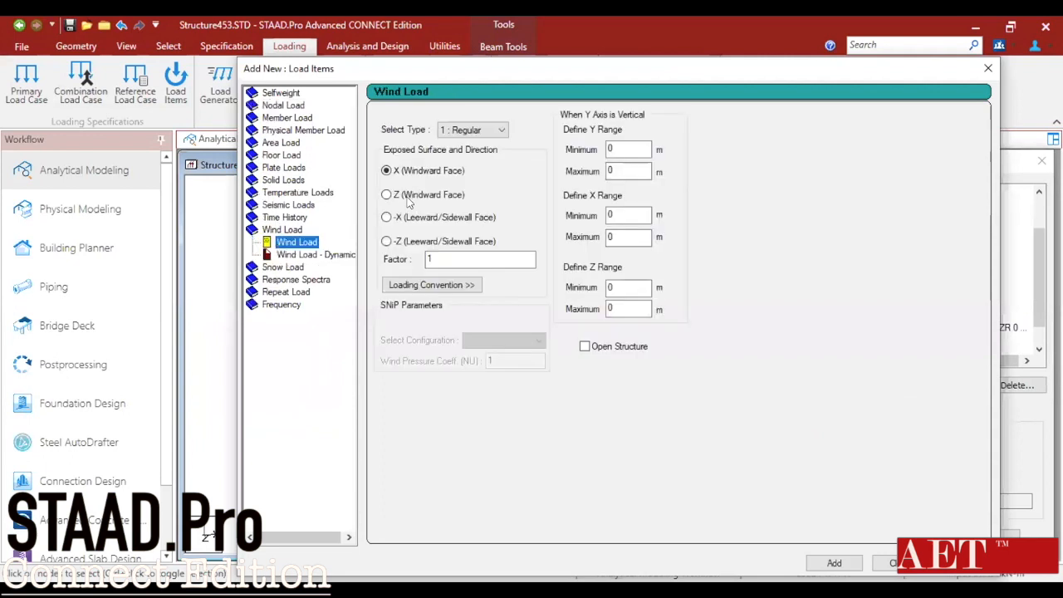
pyautogui.click(407, 196)
pyautogui.click(629, 146)
pyautogui.press('Tab')
pyautogui.write('15')
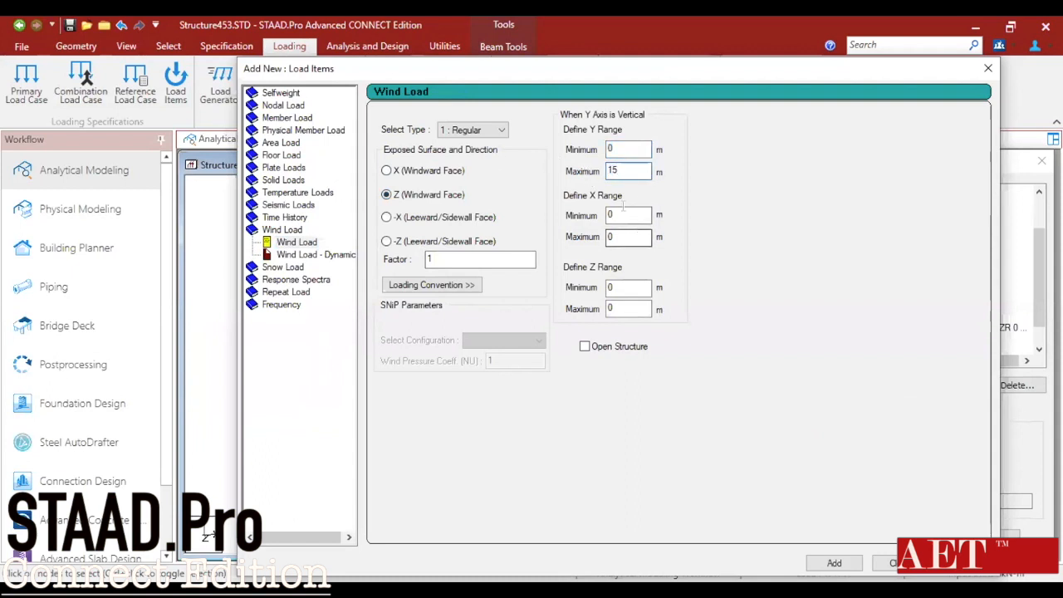
pyautogui.press('Tab')
pyautogui.press('Tab')
pyautogui.write('30')
pyautogui.click(834, 563)
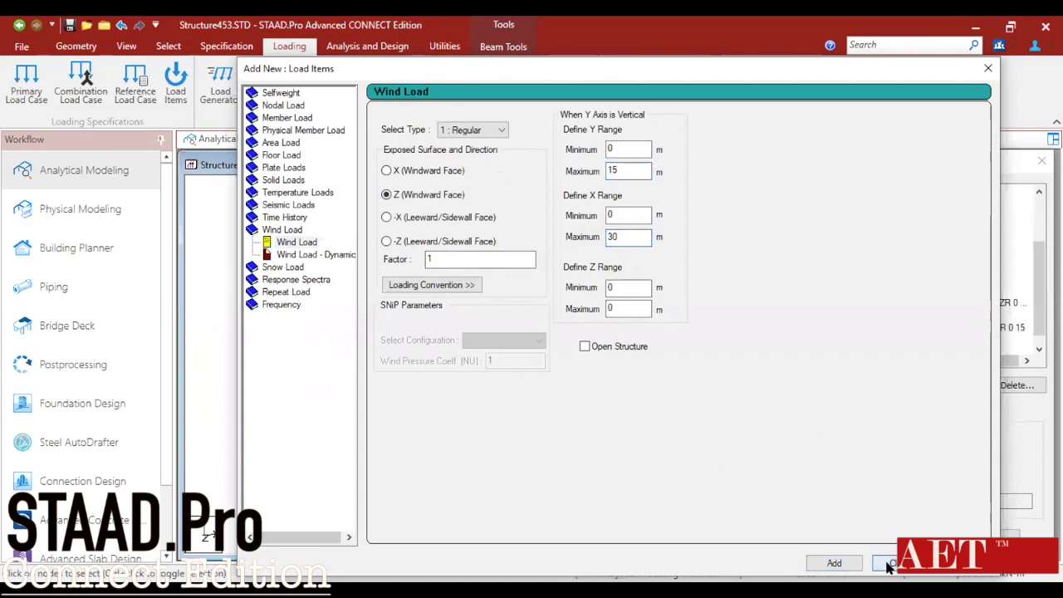
# - Add a -X leeward wind load of type 1 to load case W XL, with Y range 0 to 10 m and Z range 0 to 50 m
pyautogui.click(887, 564)
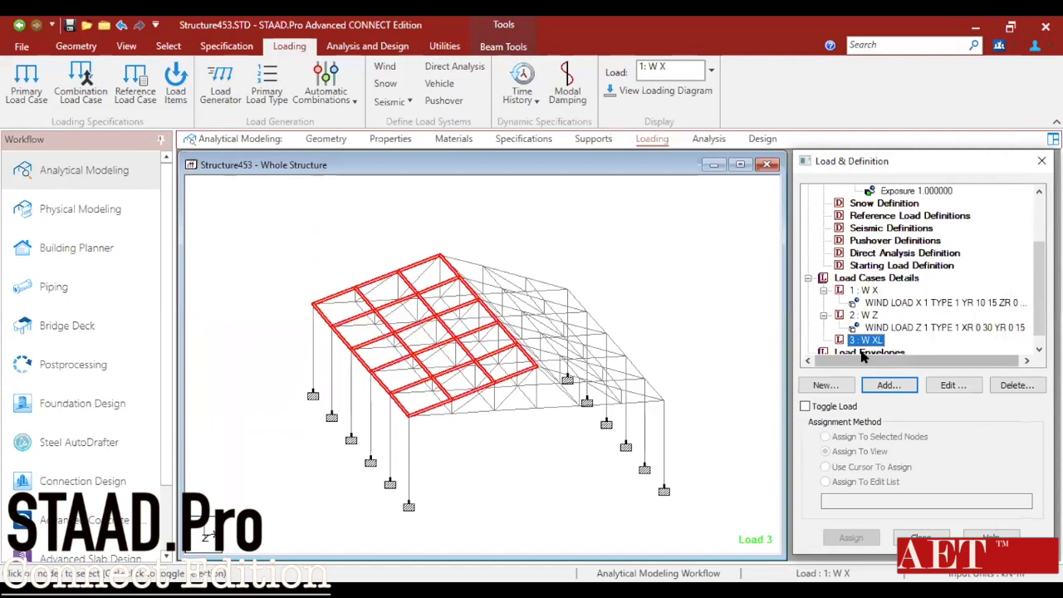
pyautogui.click(870, 380)
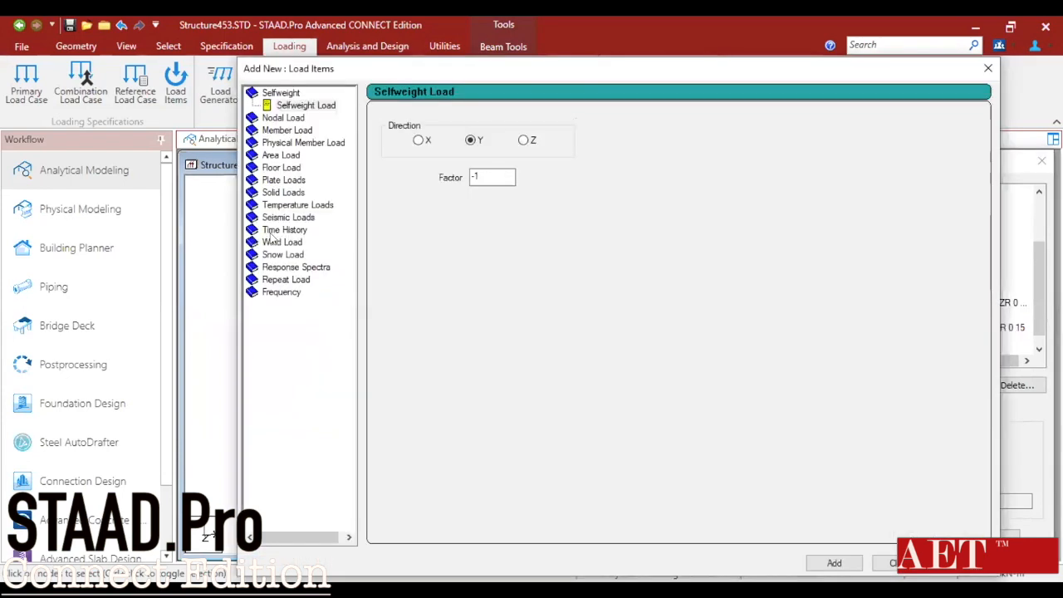
pyautogui.click(274, 242)
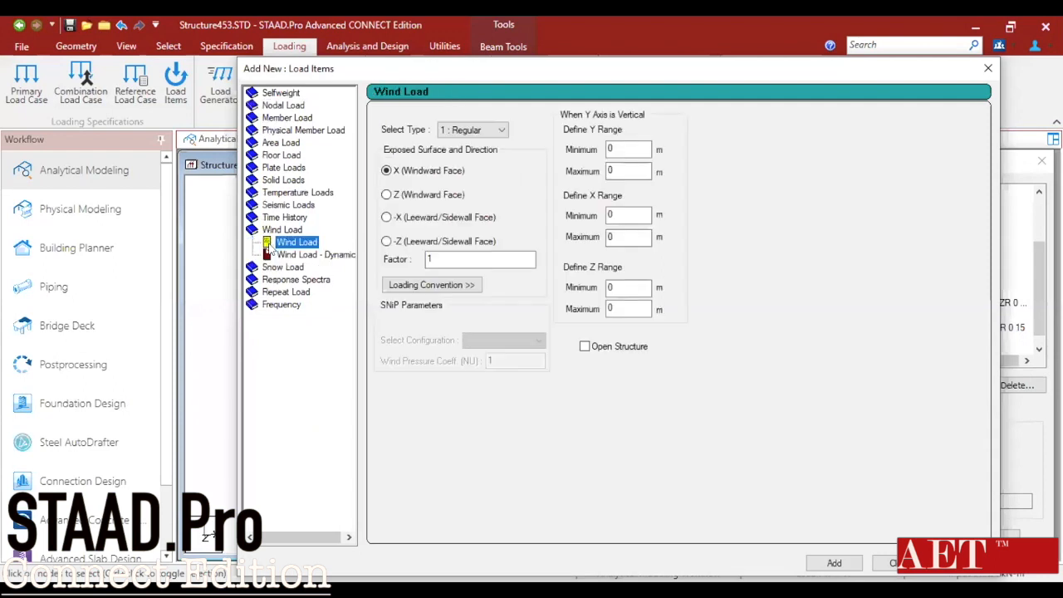
pyautogui.click(387, 217)
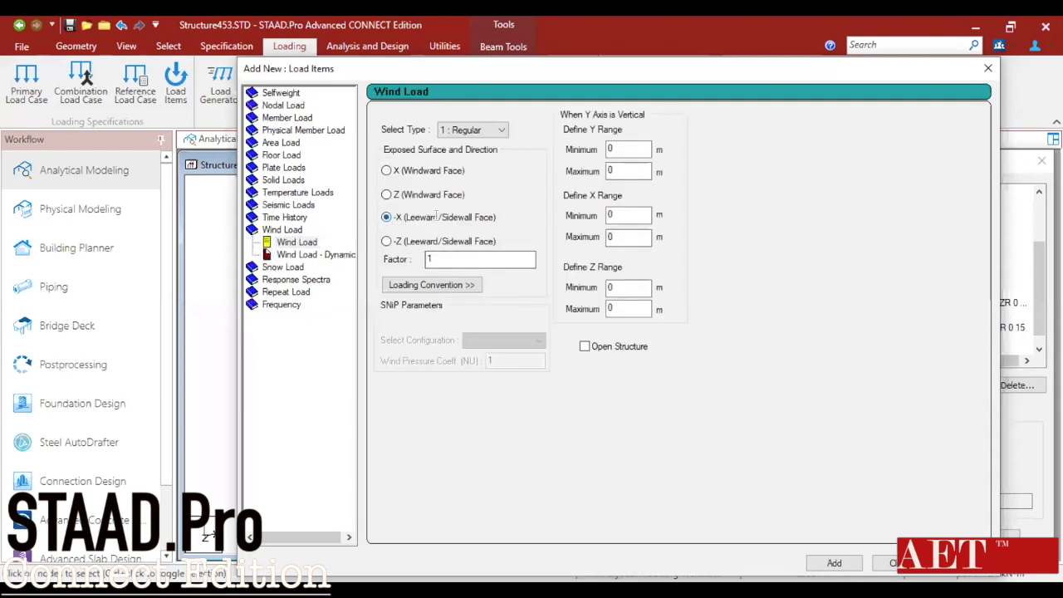
pyautogui.doubleClick(621, 149)
pyautogui.doubleClick(616, 168)
pyautogui.write('10')
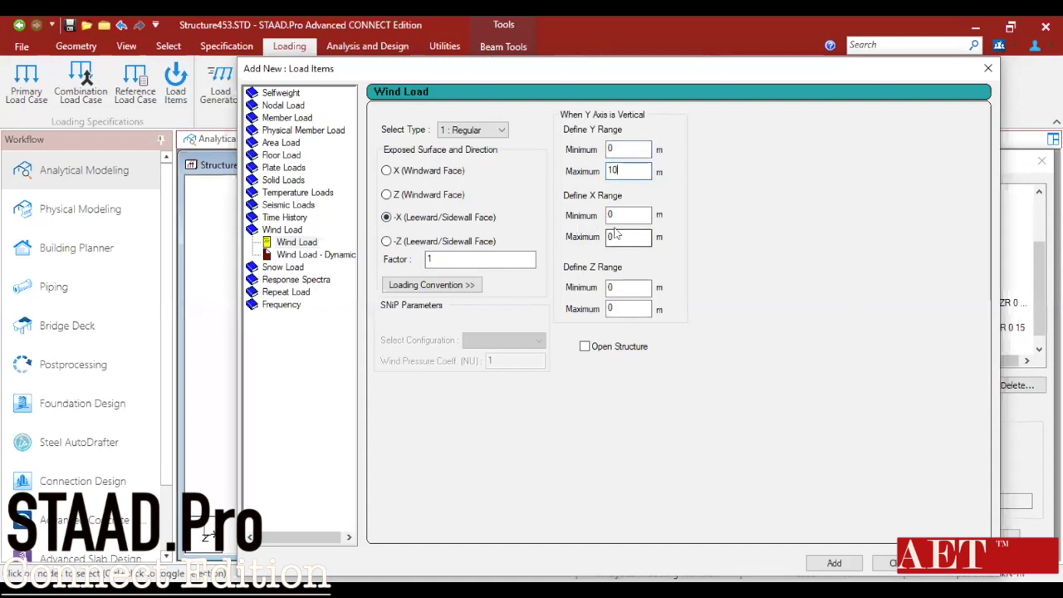
pyautogui.doubleClick(615, 308)
pyautogui.write('50')
pyautogui.click(834, 563)
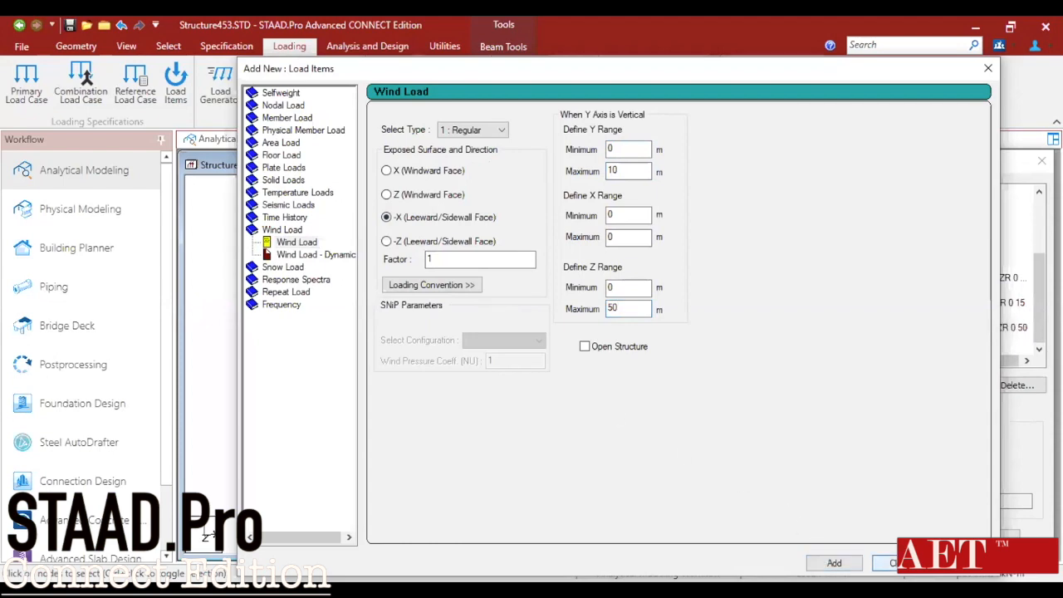
pyautogui.click(933, 329)
pyautogui.scroll(-2, 381, 383)
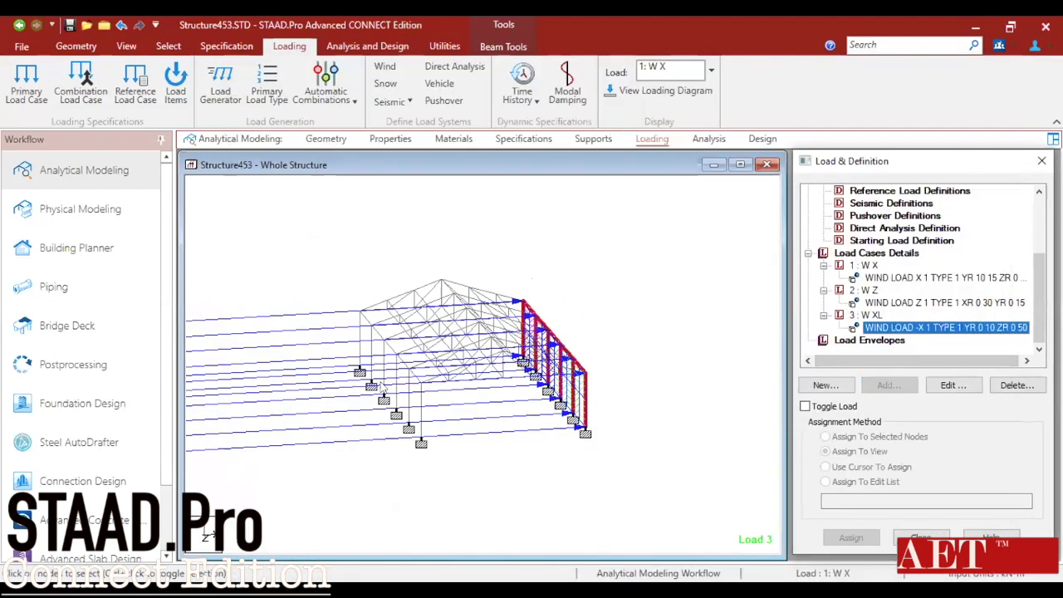
pyautogui.scroll(1, 380, 387)
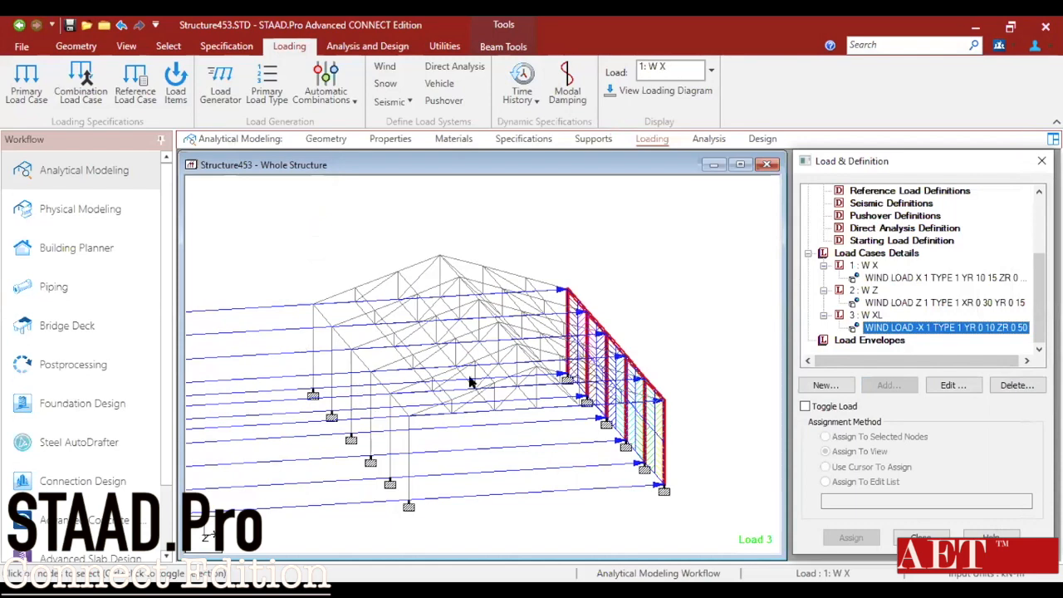
# - Add primary load case 4 with loading type Dead and the title D L
pyautogui.click(876, 253)
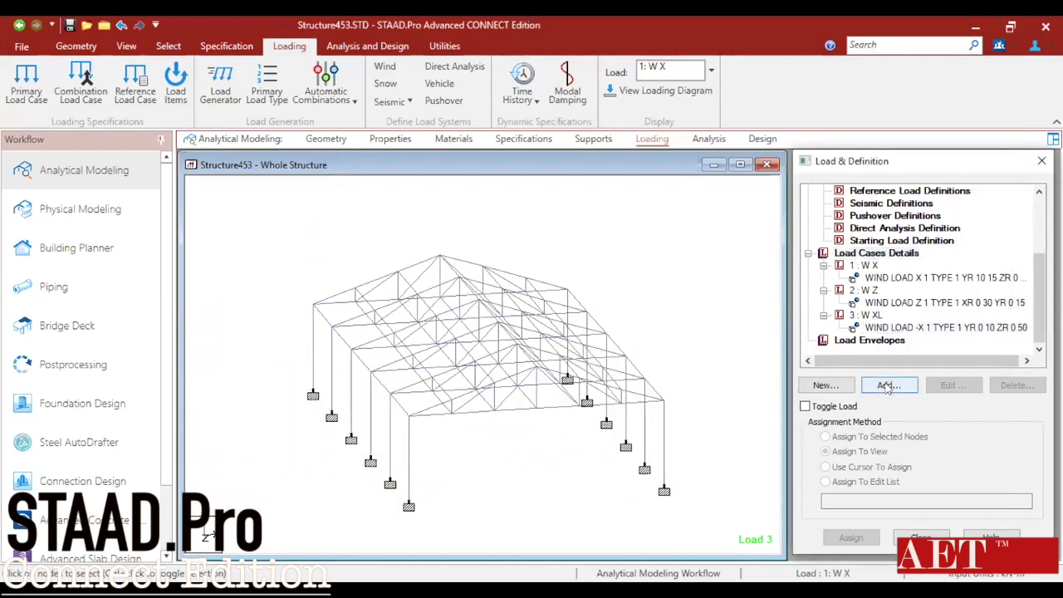
pyautogui.click(887, 386)
pyautogui.click(675, 257)
pyautogui.click(662, 271)
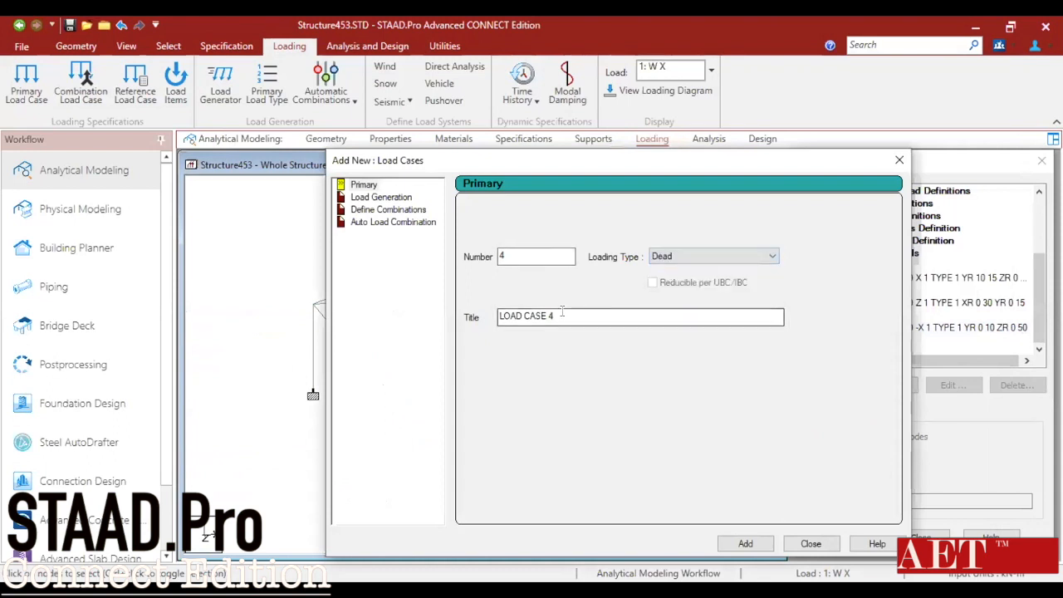
pyautogui.moveTo(573, 315); pyautogui.dragTo(409, 312)
pyautogui.write('D L')
pyautogui.click(745, 543)
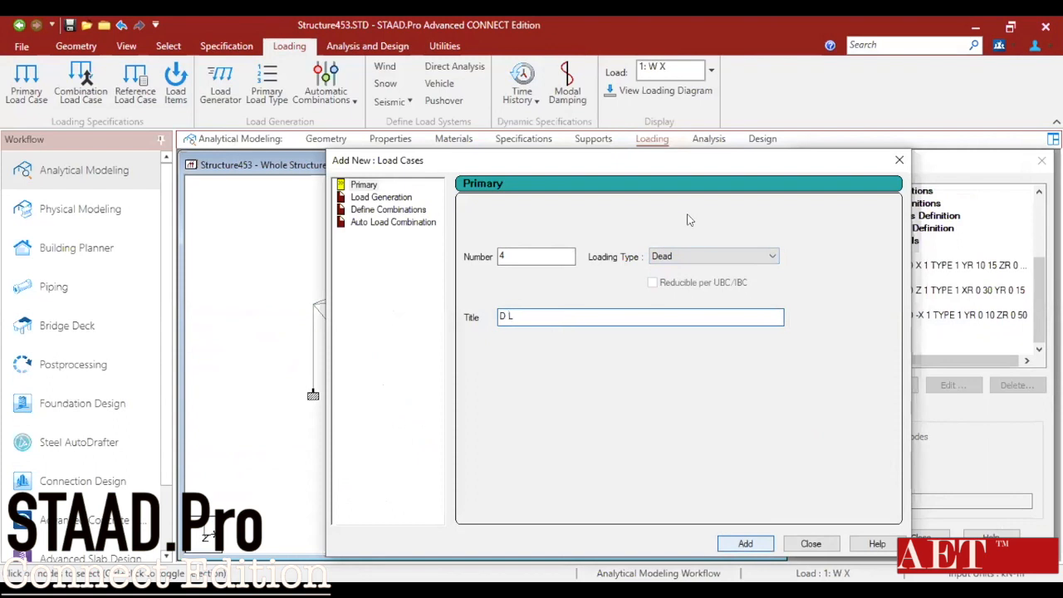
# - Add primary load case 5 with loading type Live and the title L L
pyautogui.click(674, 256)
pyautogui.click(675, 281)
pyautogui.moveTo(565, 316); pyautogui.dragTo(280, 302)
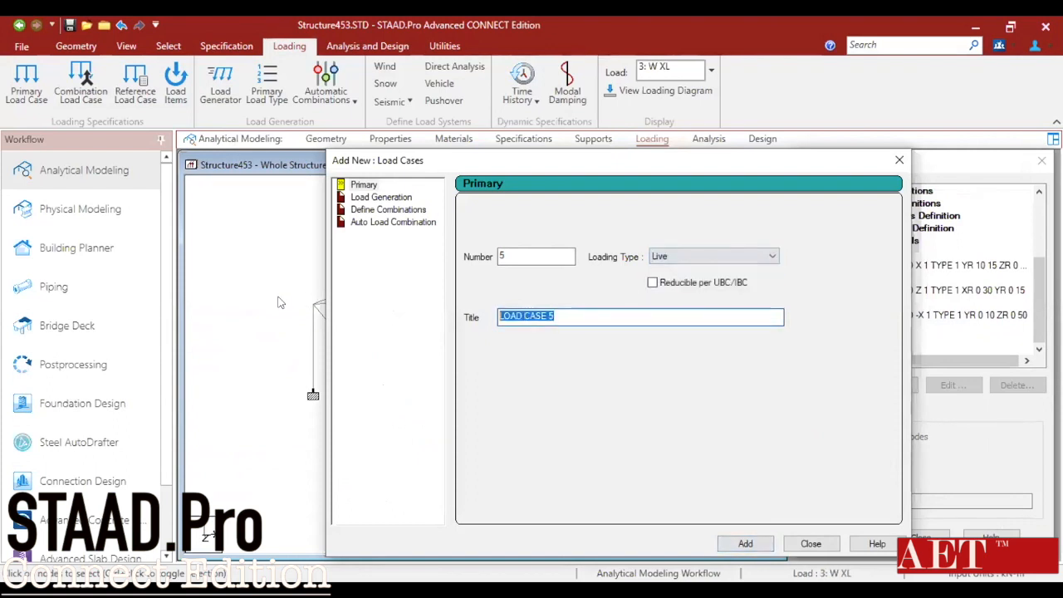
pyautogui.write('L L')
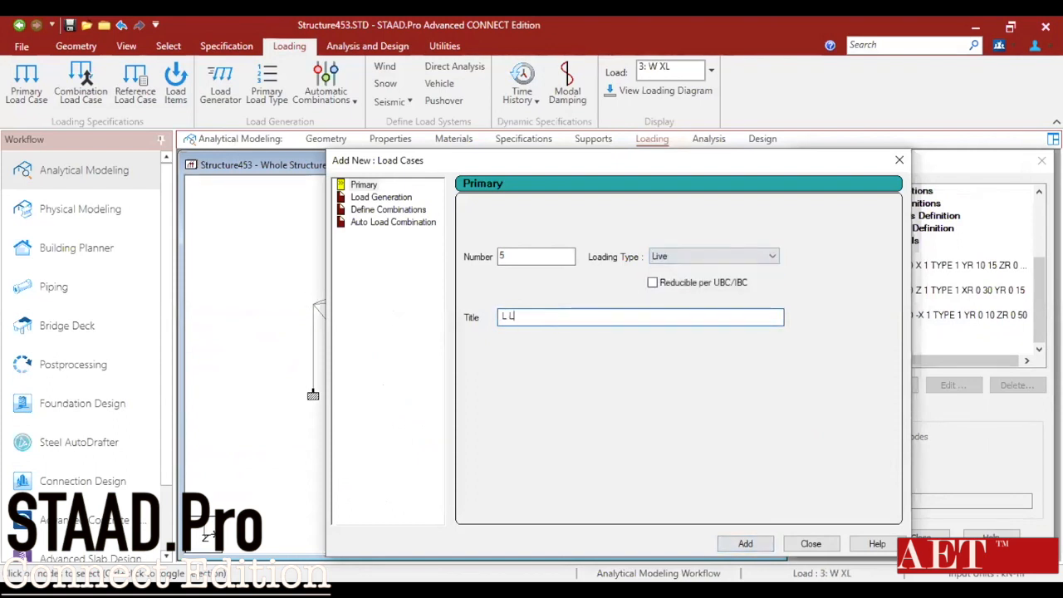
pyautogui.click(752, 545)
pyautogui.click(793, 549)
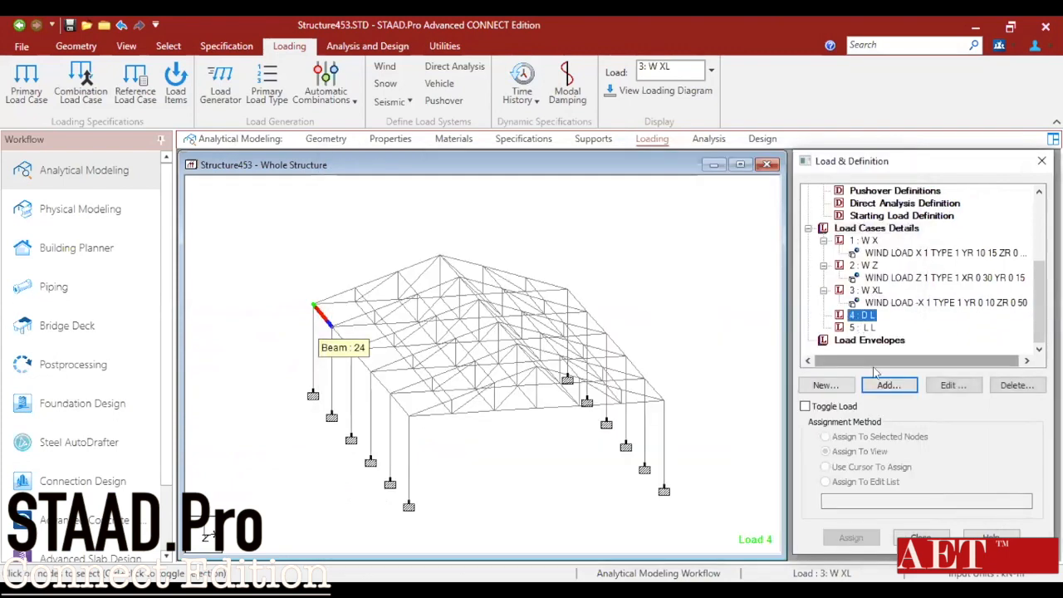
# - Add a selfweight load in the Y direction with factor -1 to load case D L
pyautogui.click(292, 110)
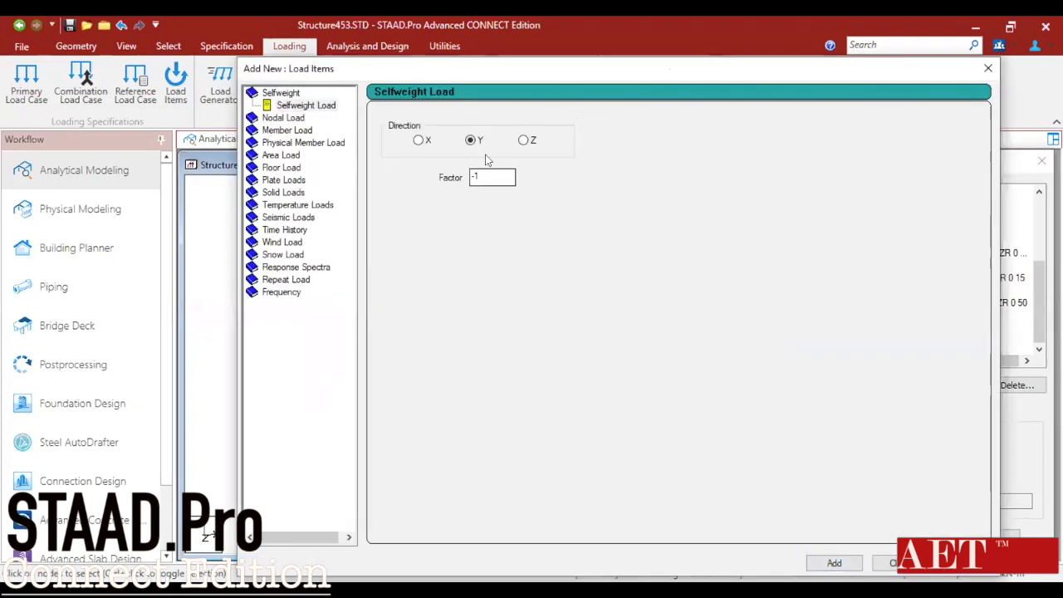
pyautogui.click(835, 563)
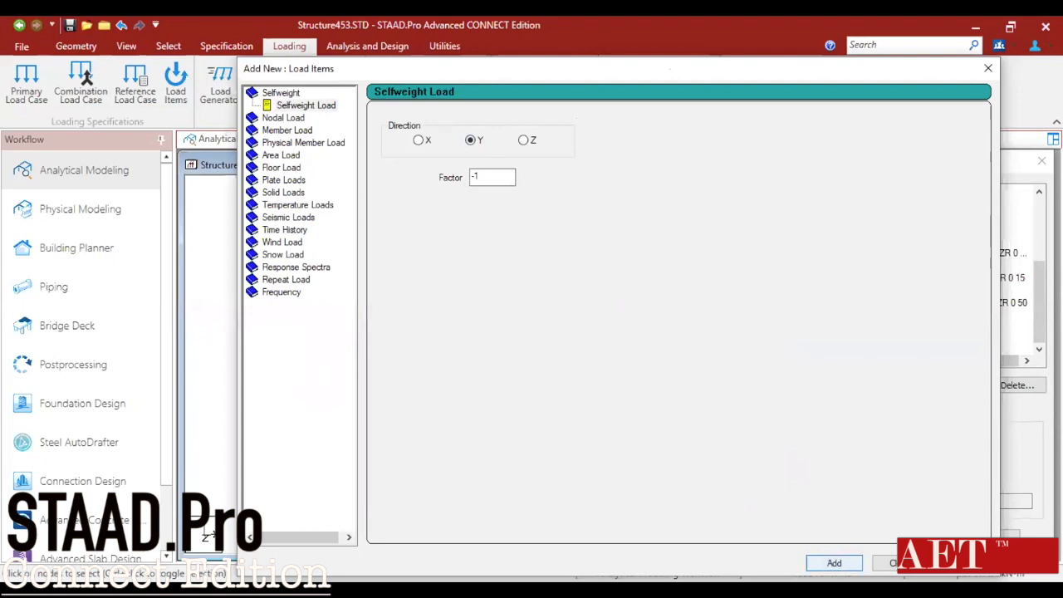
pyautogui.click(895, 563)
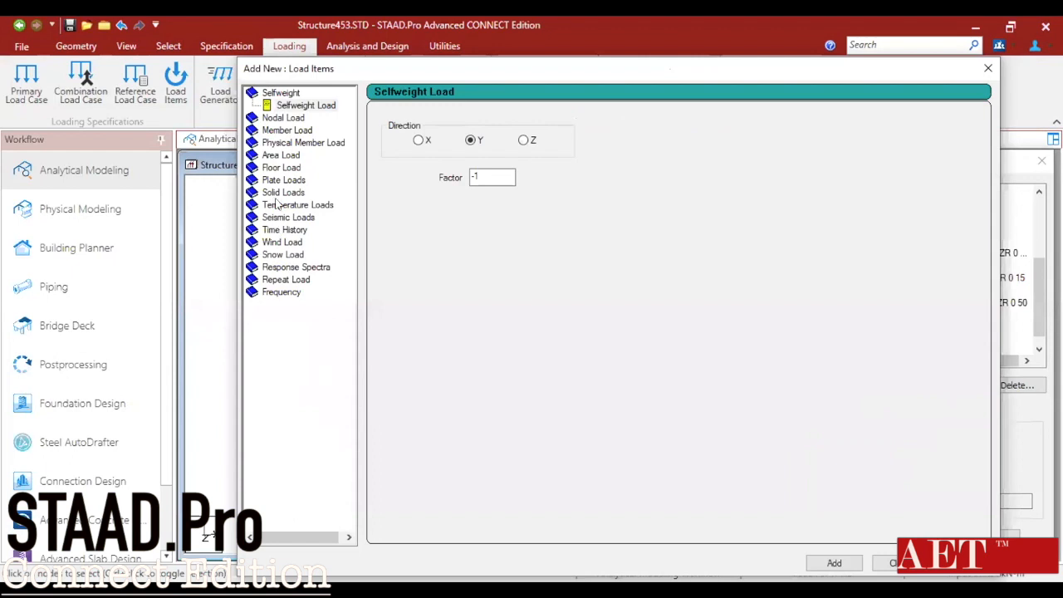
# - Add a nodal load with Fy of -0.8 kN to load case L L
pyautogui.click(282, 118)
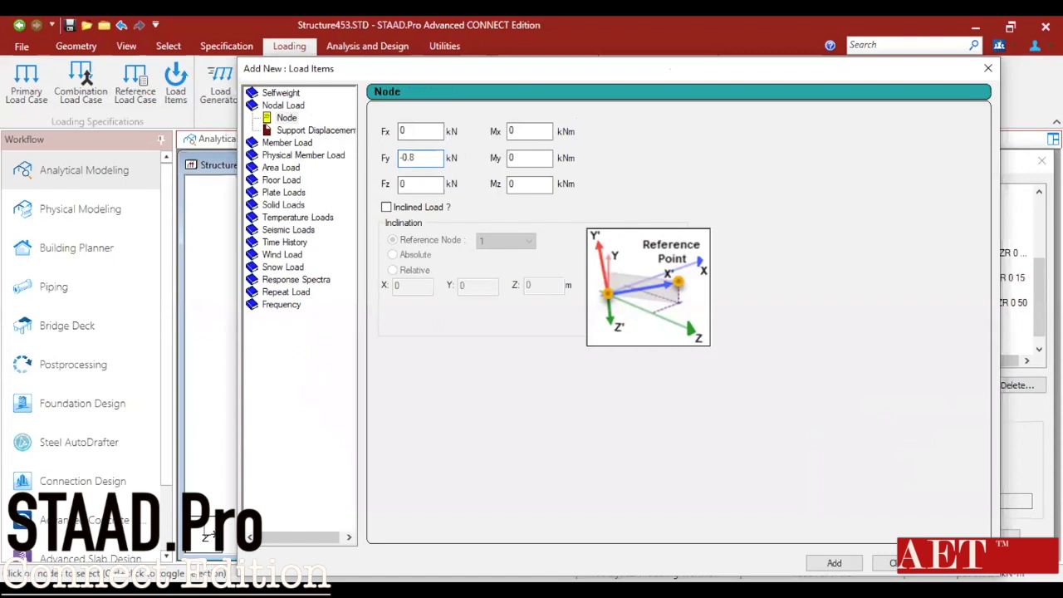
pyautogui.click(834, 563)
pyautogui.click(891, 563)
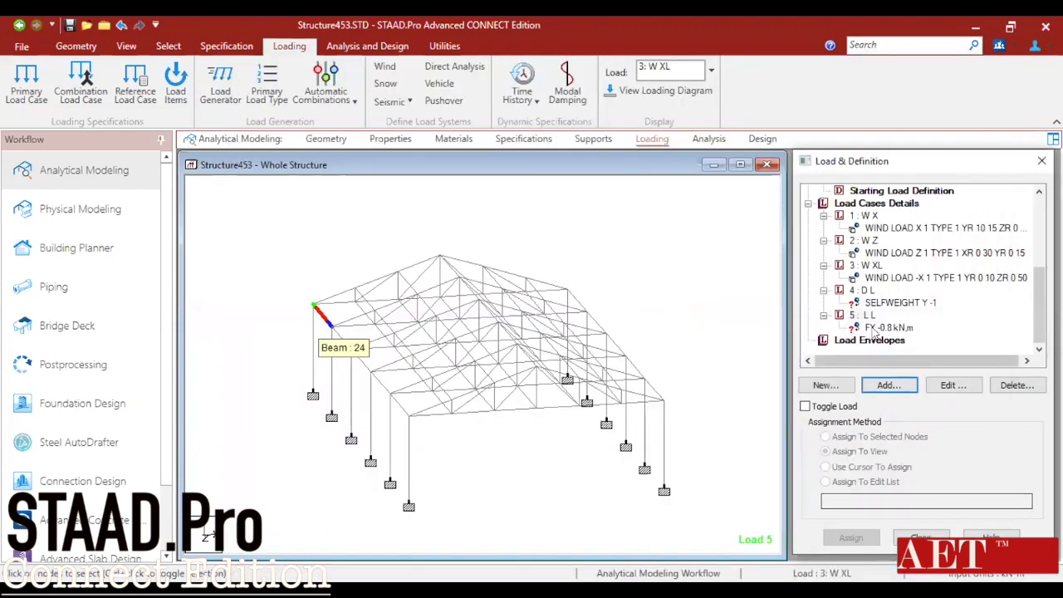
# - Assign the selfweight load of case D L to the whole structure using the Assign To View method
pyautogui.click(900, 302)
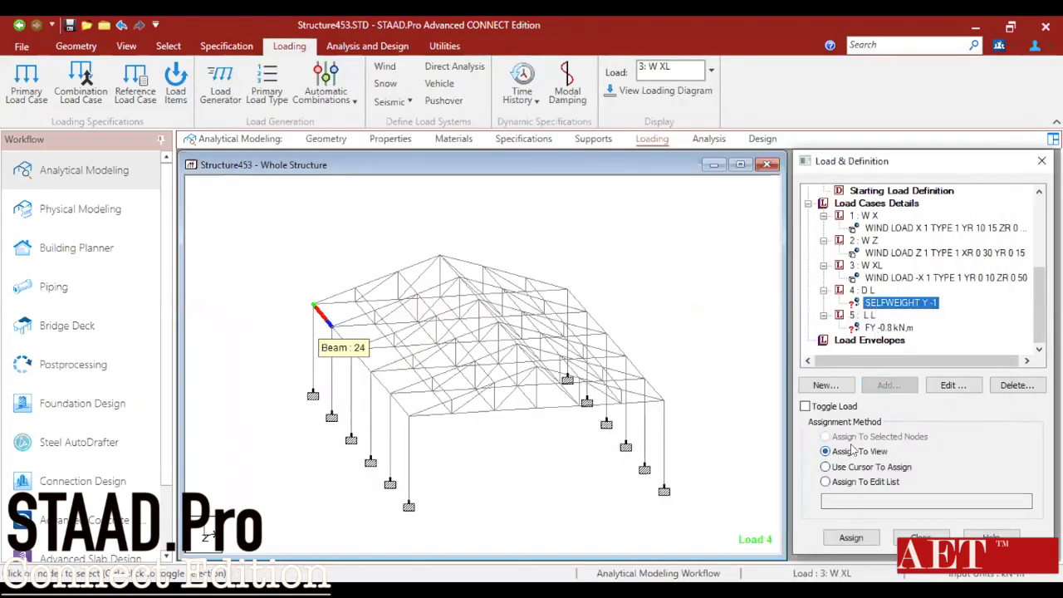
pyautogui.click(850, 537)
pyautogui.click(952, 394)
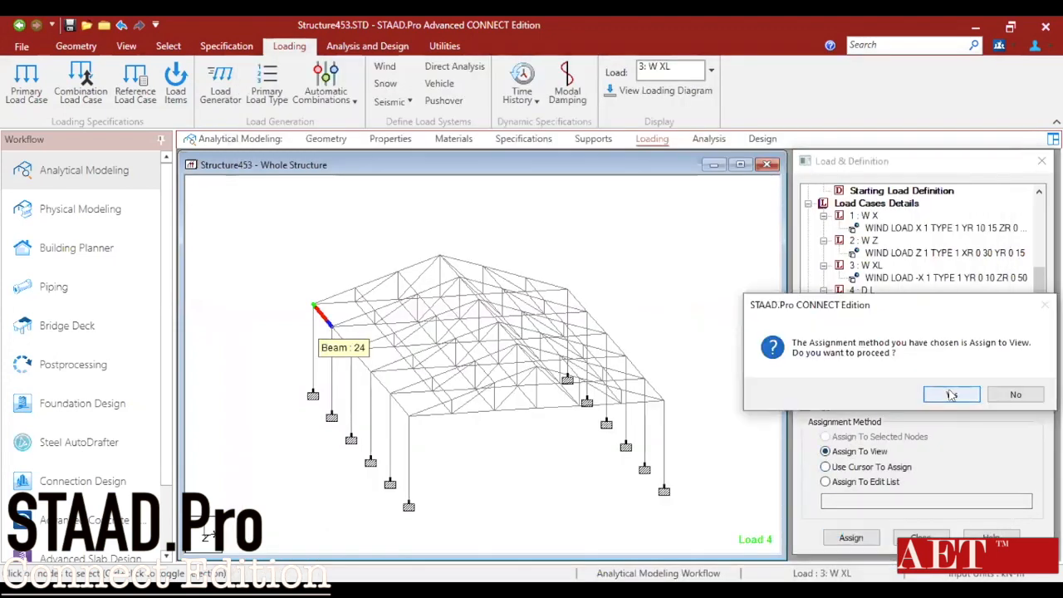
# - Assign the -0.8 kN nodal load to the ridge and intermediate top-chord nodes of all trusses, selecting them in an elevation view and excluding the eaves
pyautogui.click(872, 328)
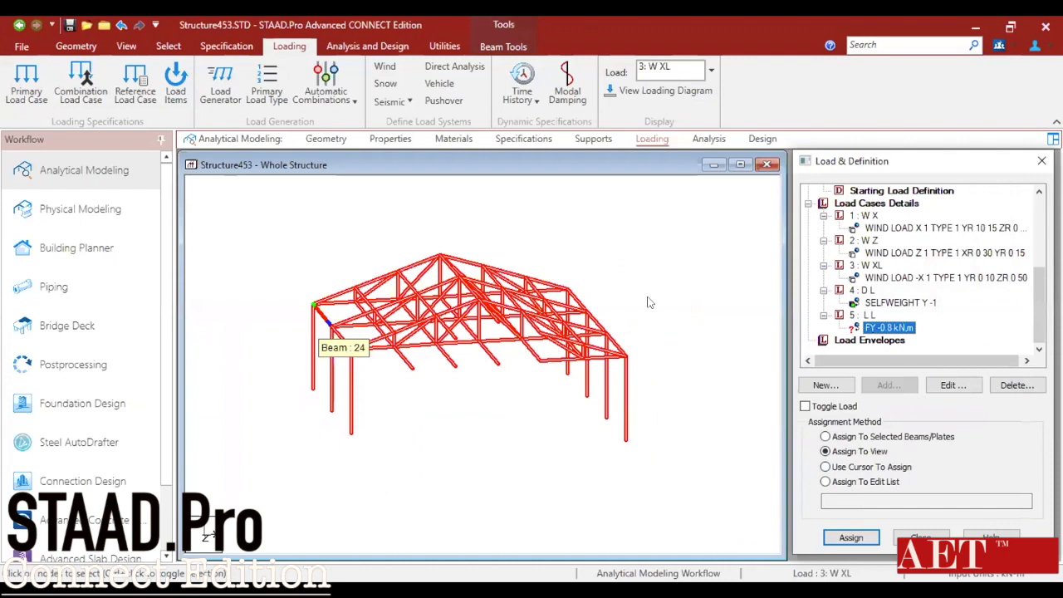
pyautogui.click(241, 198)
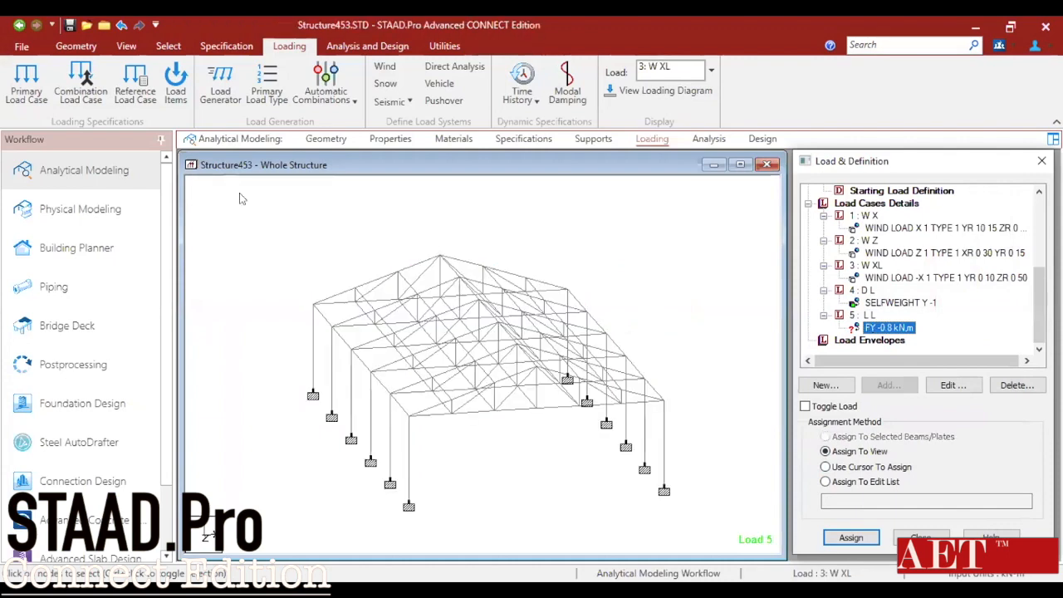
pyautogui.click(168, 46)
pyautogui.click(127, 46)
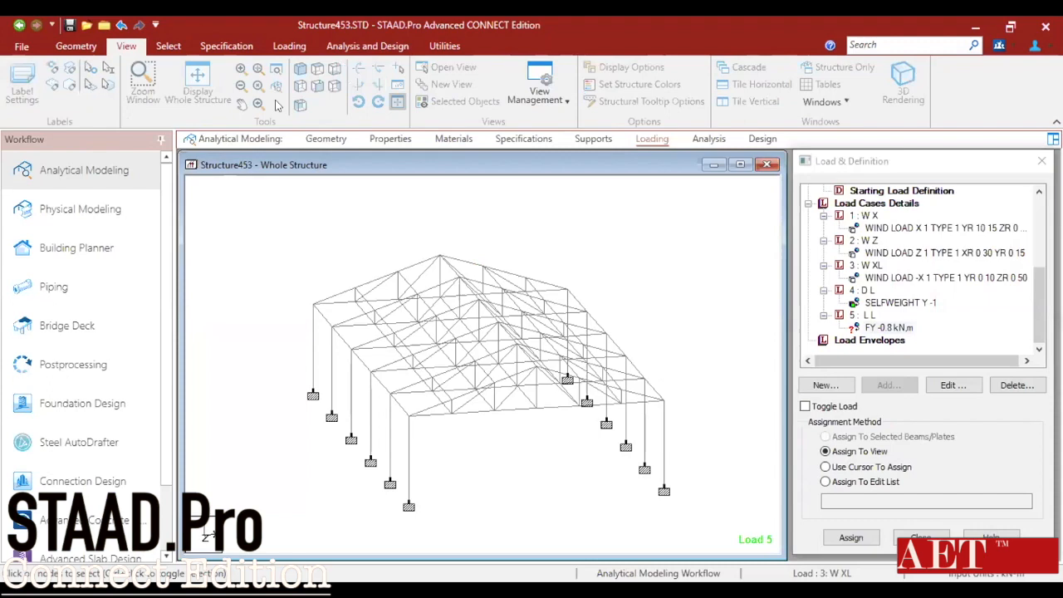
pyautogui.click(317, 86)
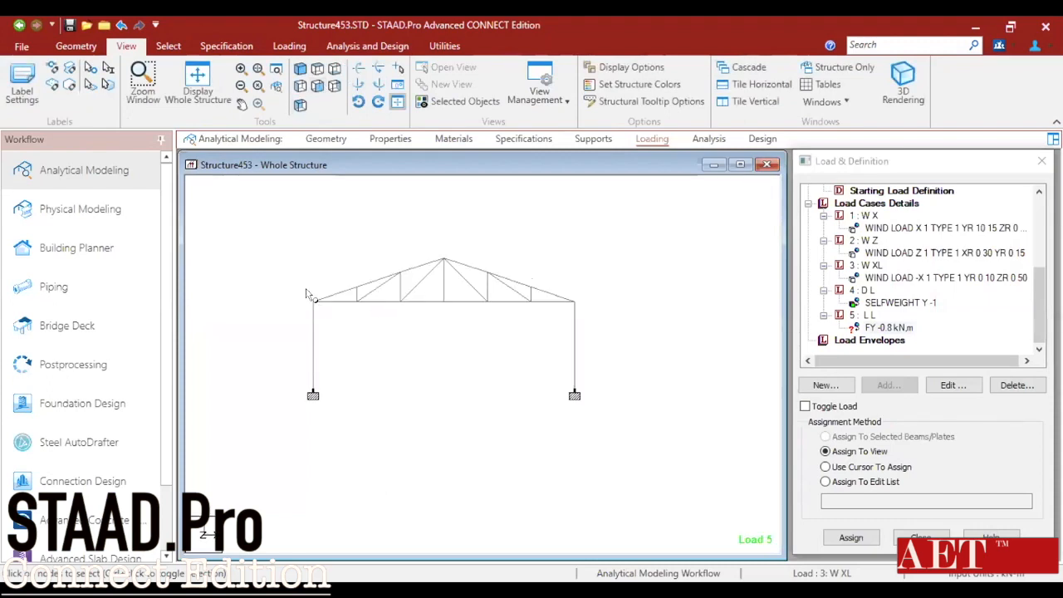
pyautogui.scroll(3, 307, 288)
pyautogui.click(310, 266)
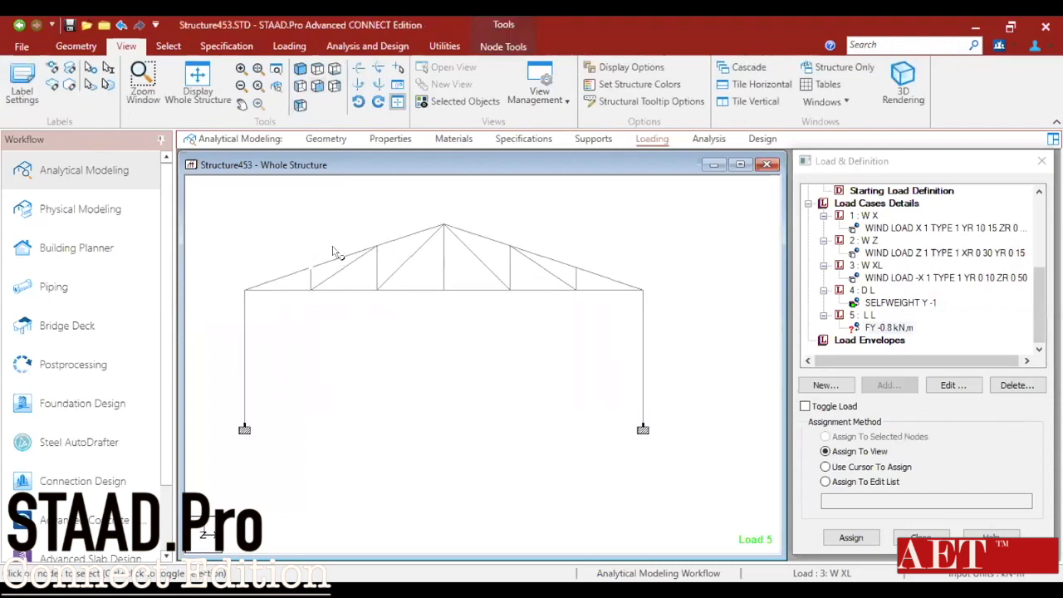
pyautogui.keyDown('ctrl'); pyautogui.click(376, 246); pyautogui.keyUp('ctrl')
pyautogui.keyDown('ctrl'); pyautogui.moveTo(459, 232); pyautogui.dragTo(583, 271); pyautogui.keyUp('ctrl')
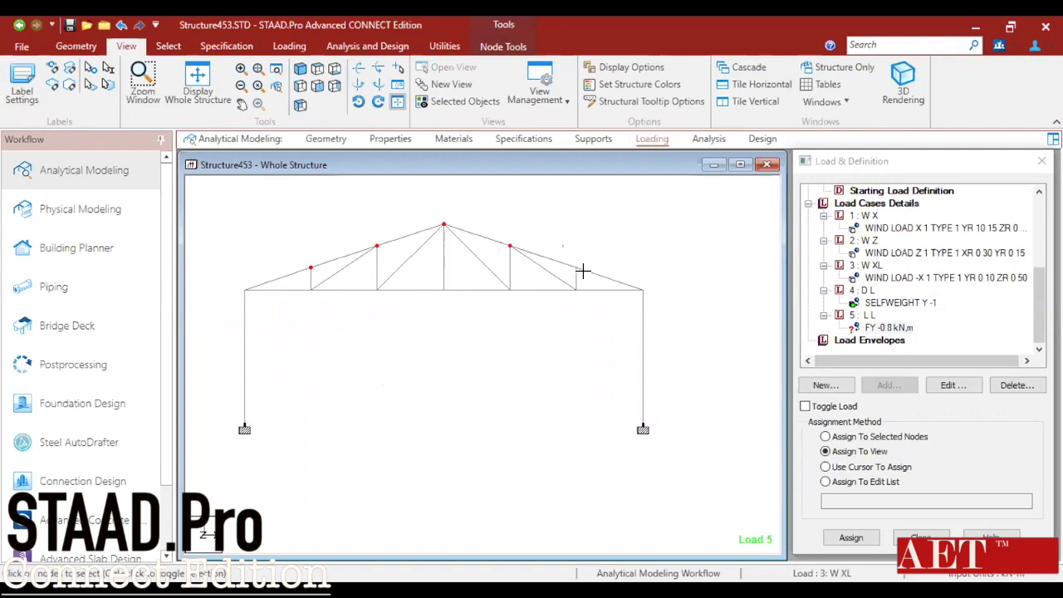
pyautogui.click(868, 329)
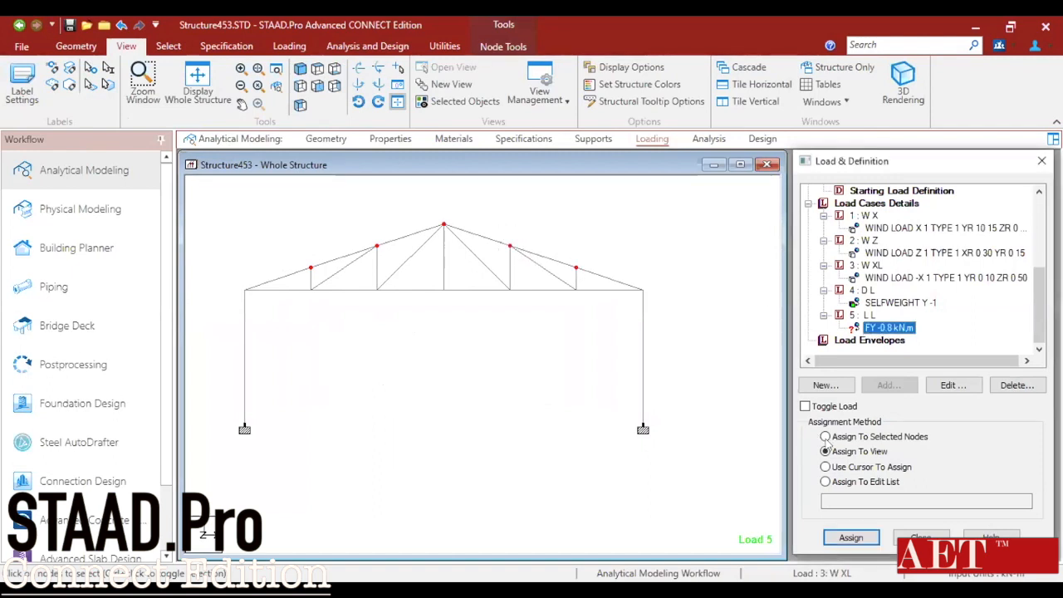
pyautogui.click(826, 438)
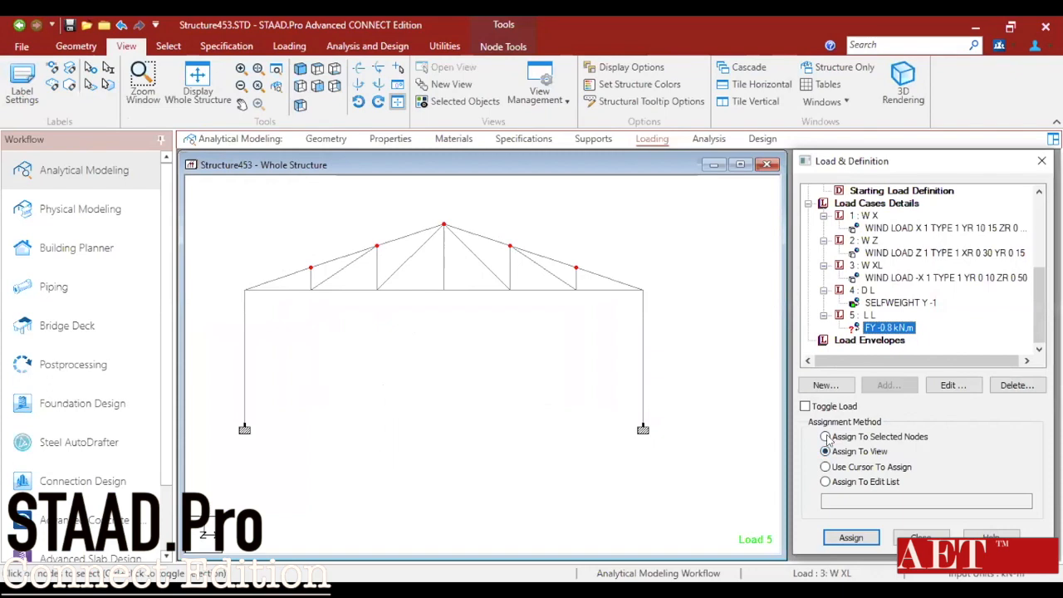
pyautogui.click(847, 538)
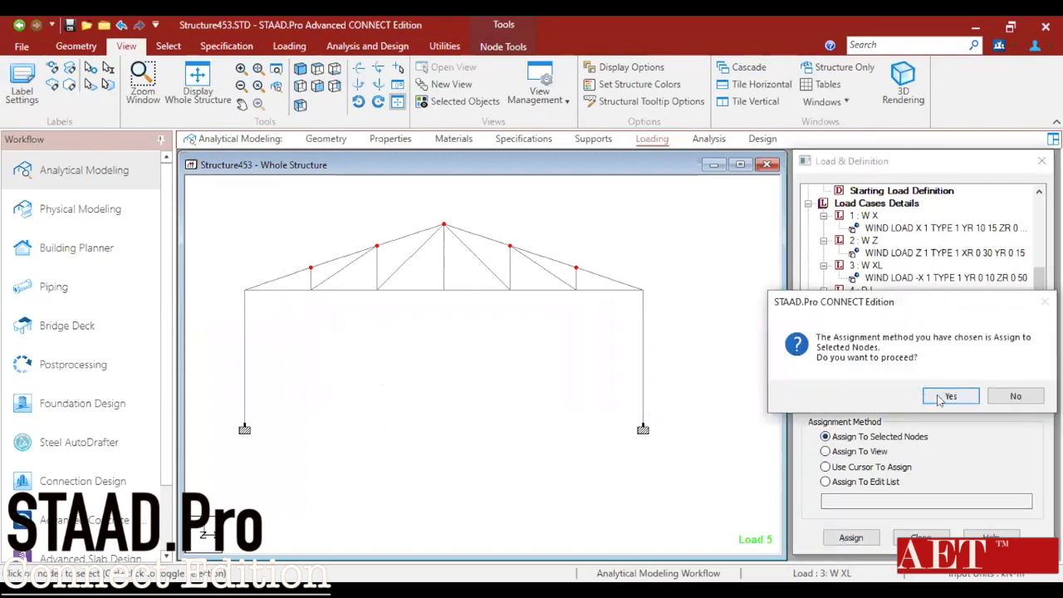
pyautogui.click(947, 397)
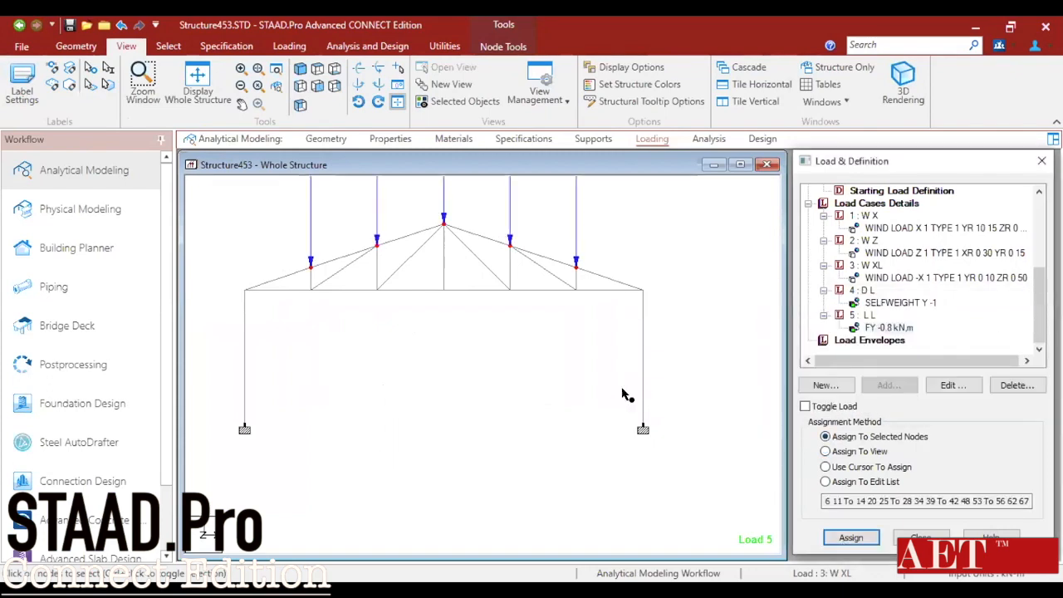
pyautogui.click(693, 260)
pyautogui.scroll(1, 860, 226)
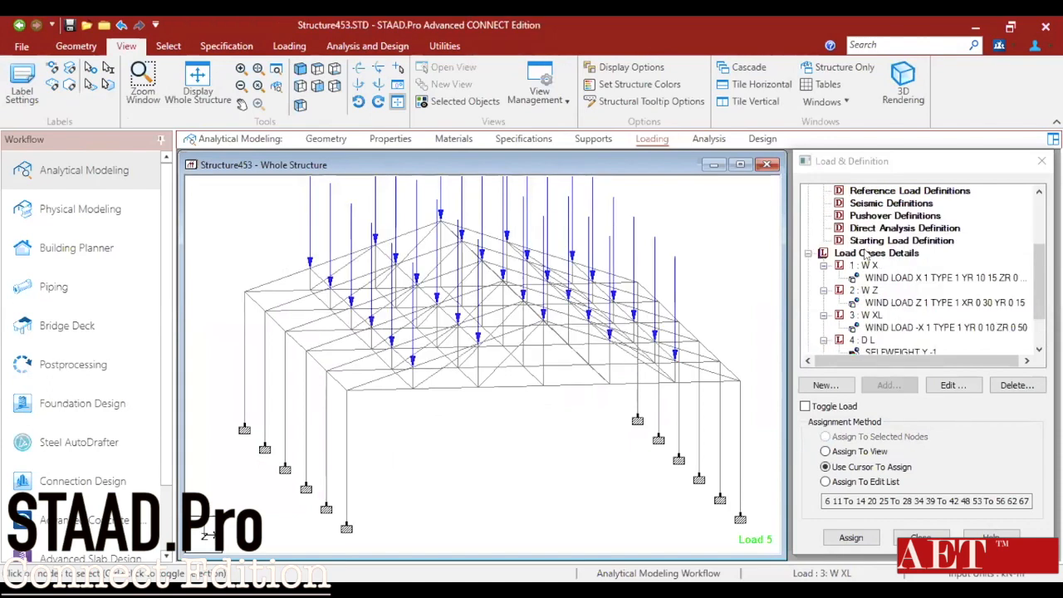
# - Generate and add automatic load combinations using code IS:456/IS:800, category IS800:2007 Table4, starting at combination number 6
pyautogui.click(866, 253)
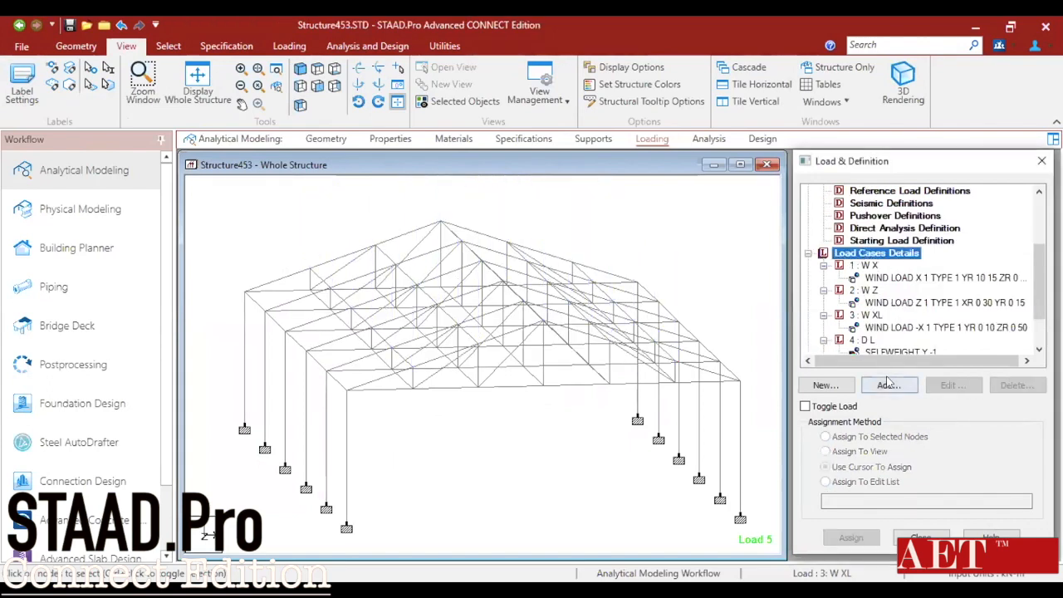
pyautogui.click(888, 385)
pyautogui.click(394, 222)
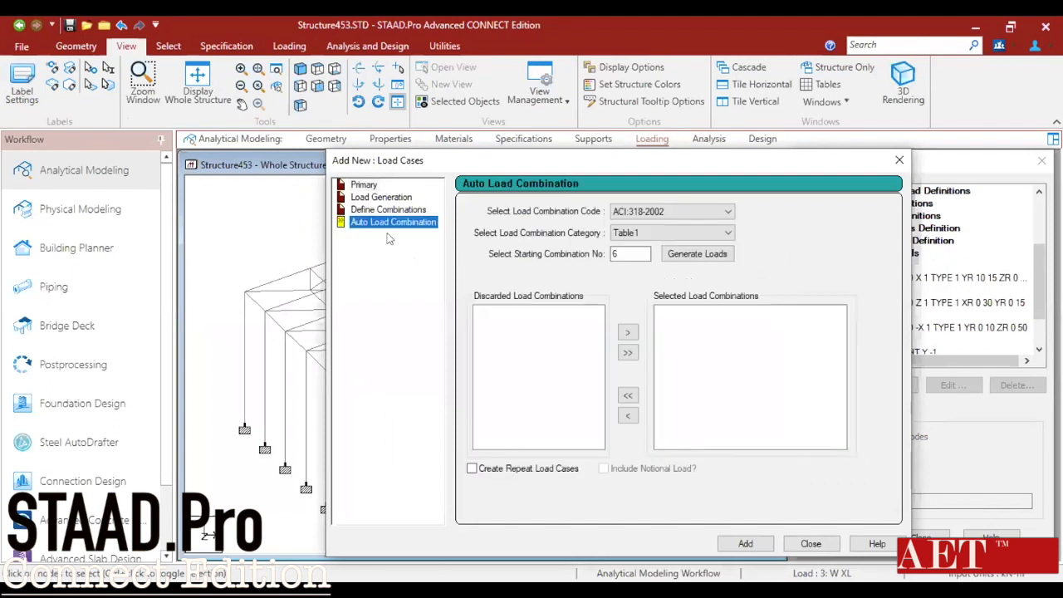
pyautogui.click(678, 213)
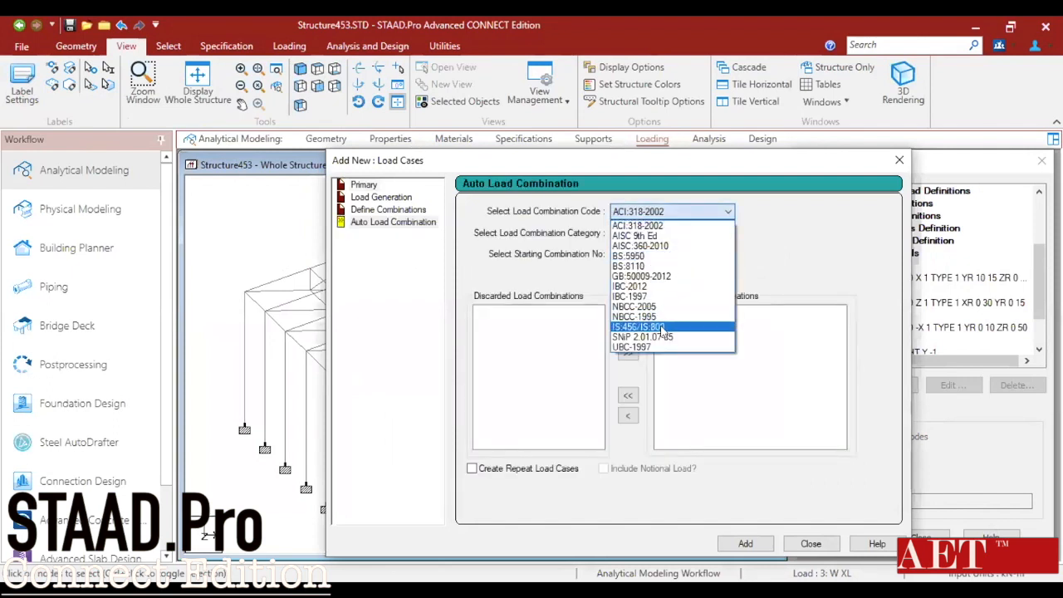
pyautogui.click(662, 327)
pyautogui.click(677, 233)
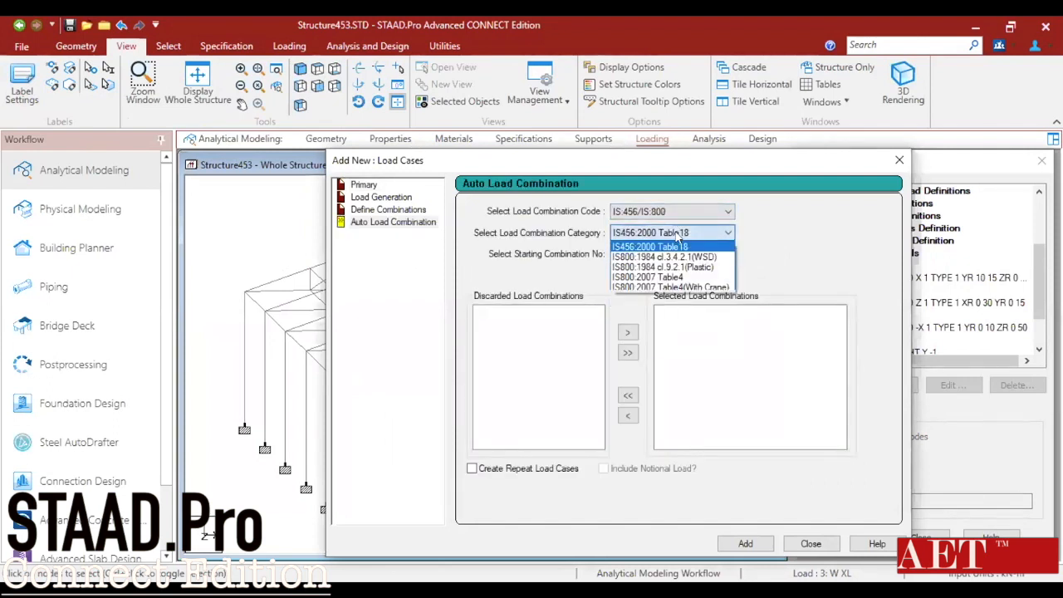
pyautogui.click(665, 278)
pyautogui.click(706, 254)
pyautogui.scroll(-3, 702, 382)
pyautogui.click(736, 545)
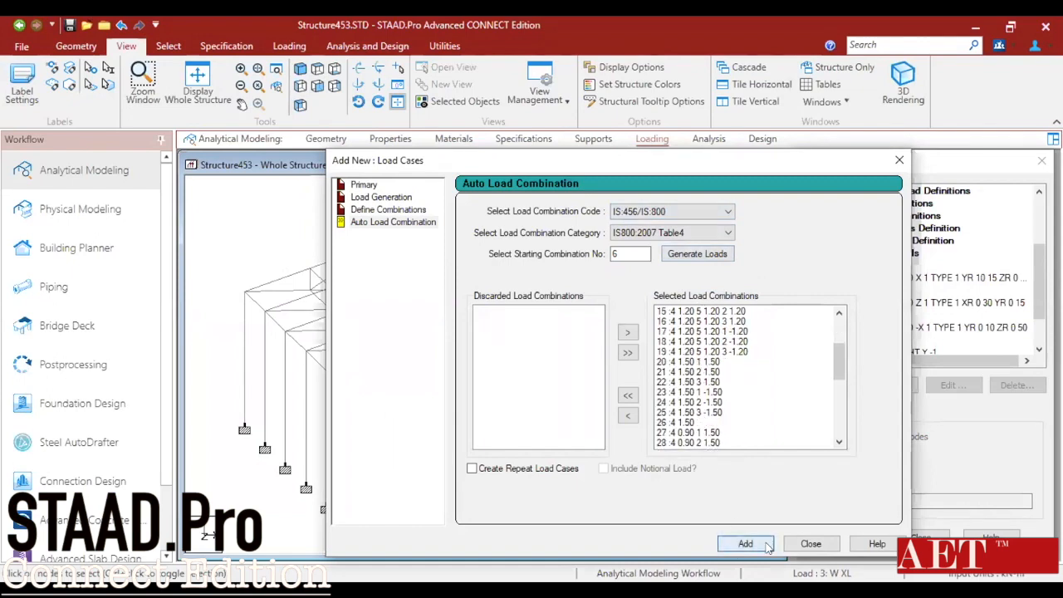
pyautogui.click(810, 544)
pyautogui.scroll(-2, 926, 279)
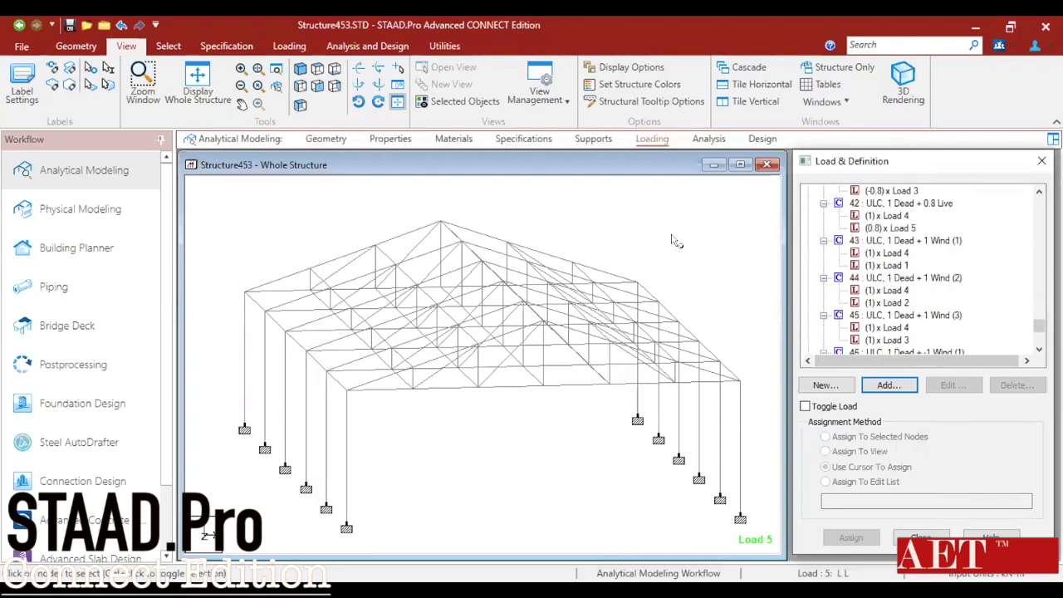
# - Add a Perform Analysis command with the No Print option
pyautogui.click(704, 145)
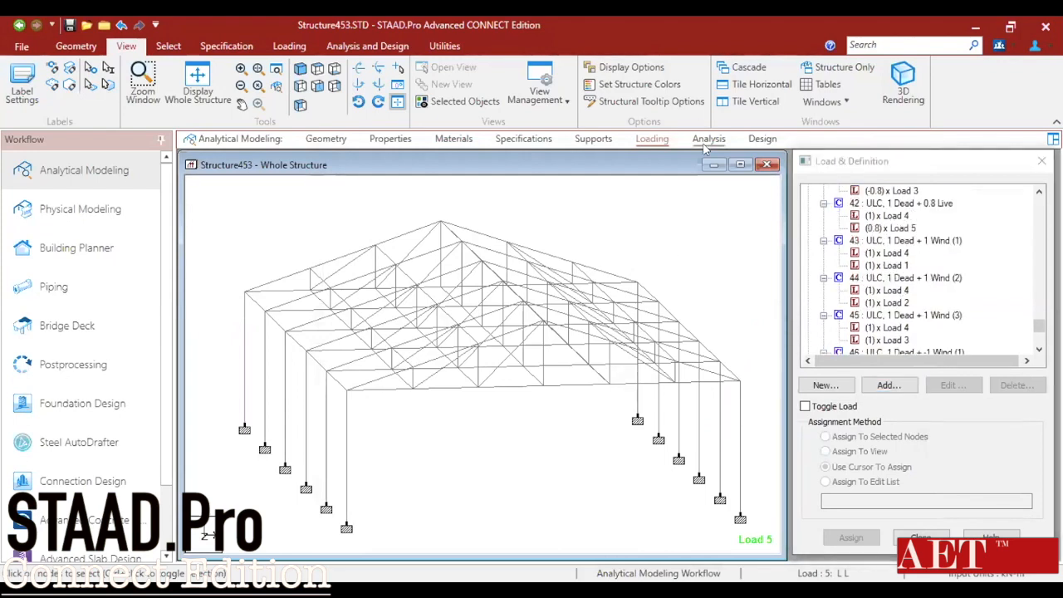
pyautogui.click(937, 405)
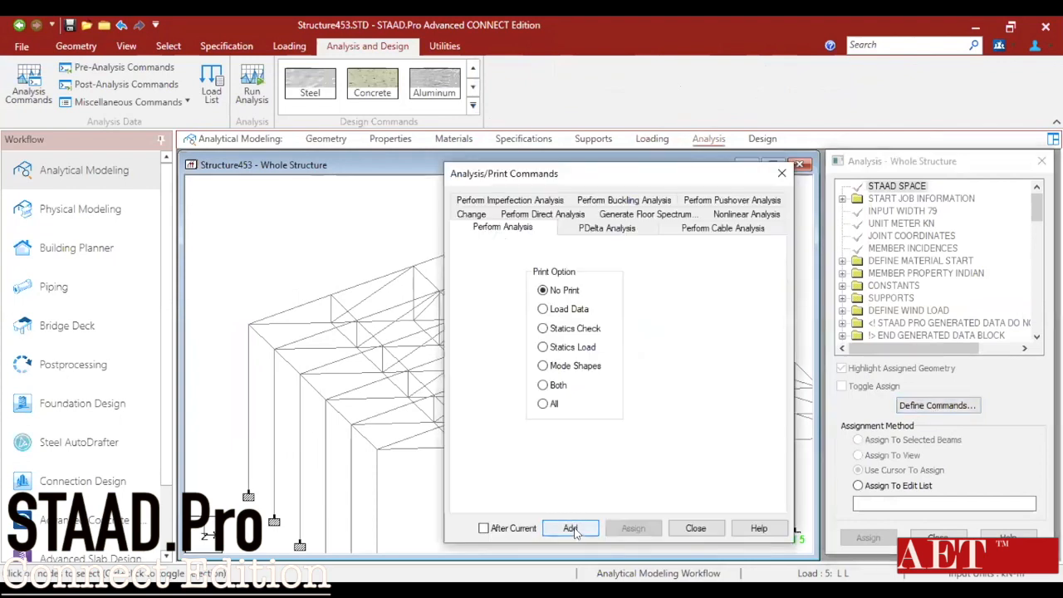
pyautogui.click(572, 528)
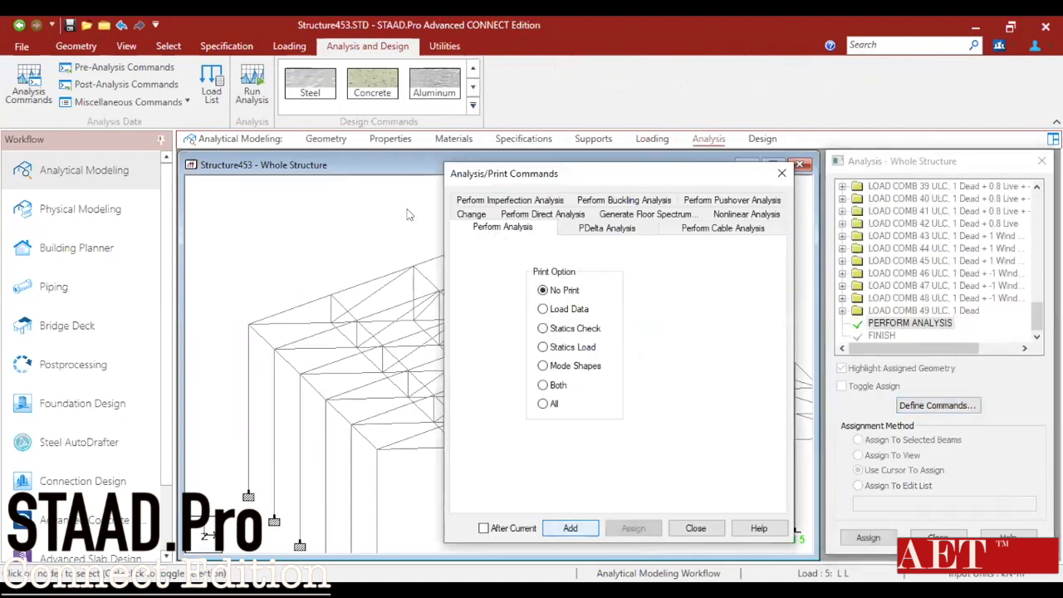
pyautogui.click(695, 529)
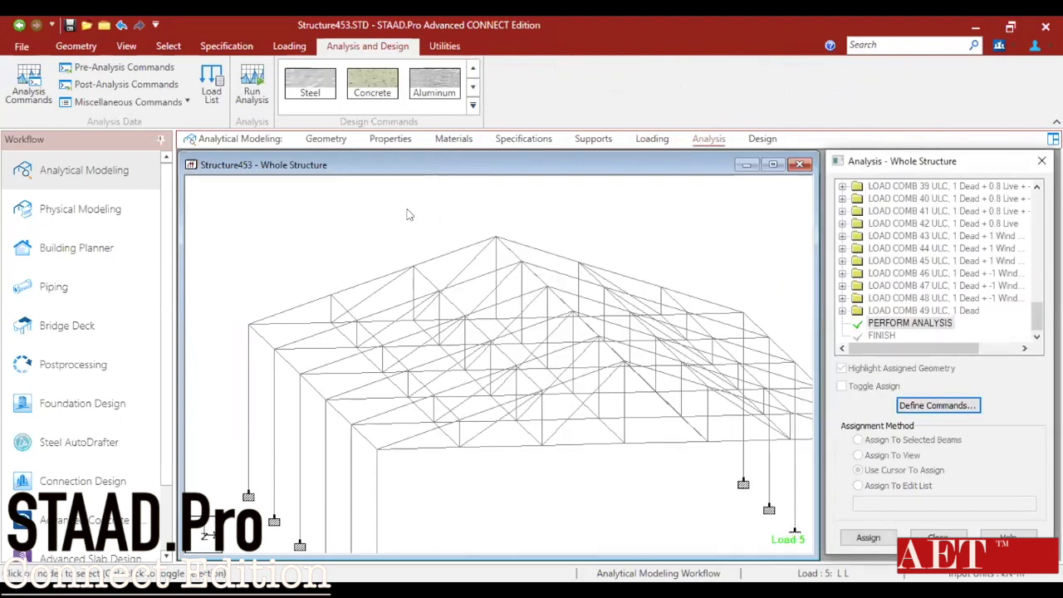
# - Run the analysis, saving the modified structure first
pyautogui.click(248, 92)
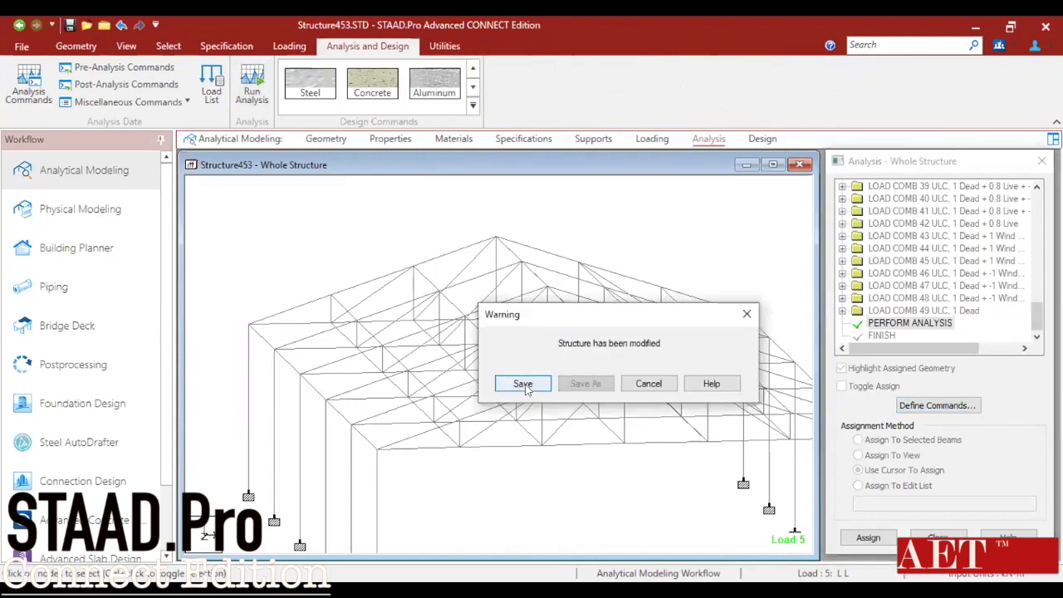
pyautogui.click(521, 383)
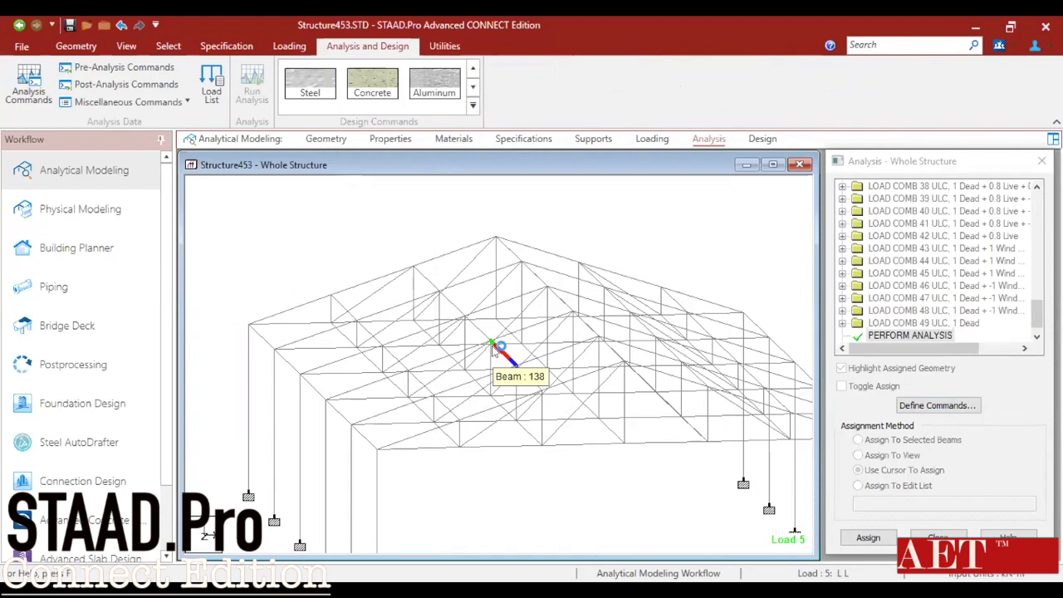
pyautogui.click(493, 347)
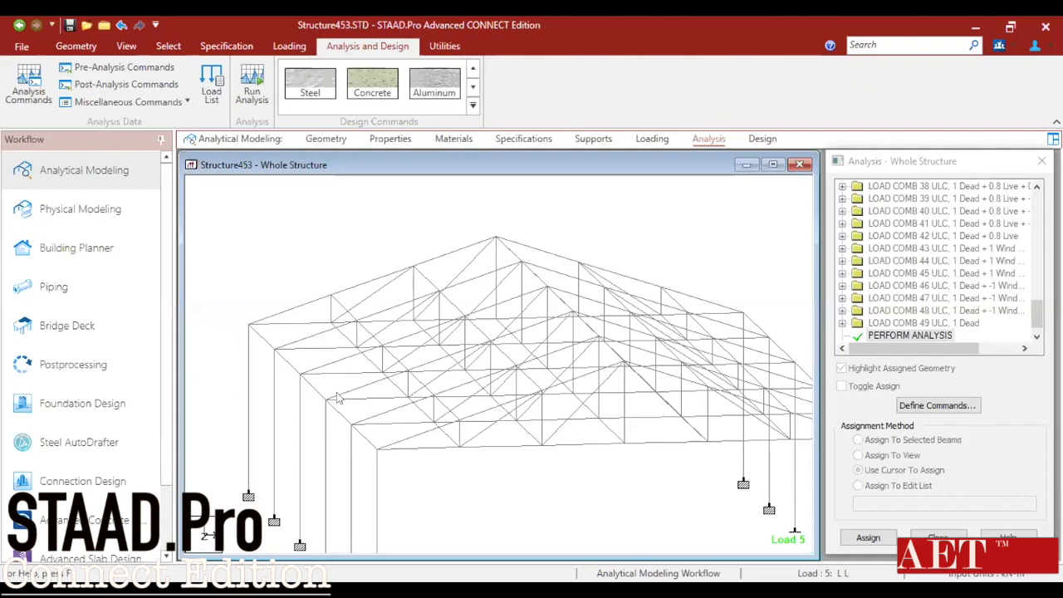
# - In the Steel AutoDrafter workflow, draw a plan at Y = 10000 through the end truss's bottom chord, at 1:100 with Full Sections
pyautogui.click(84, 447)
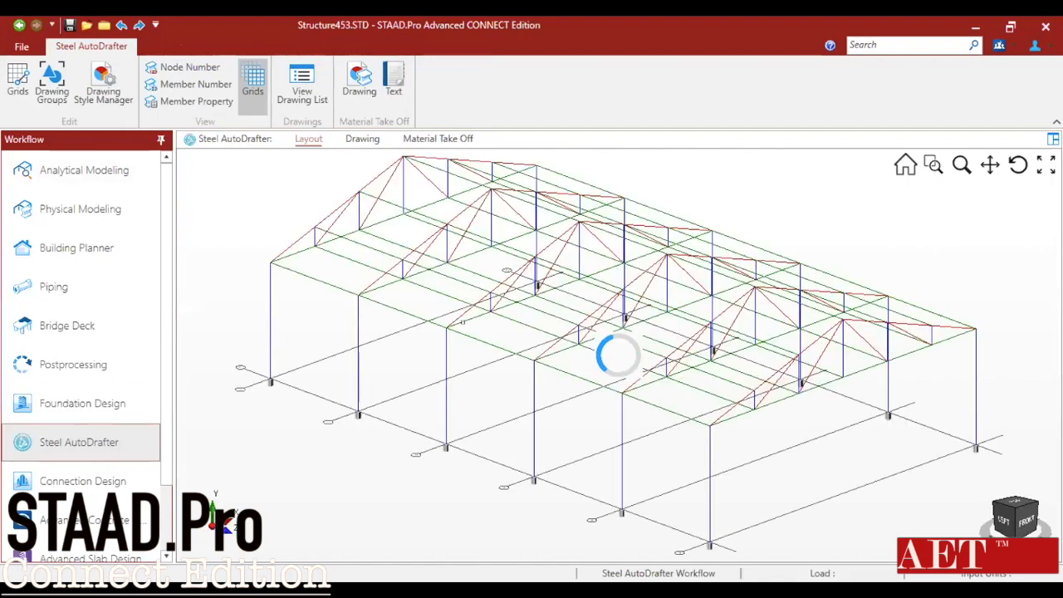
pyautogui.scroll(3, 729, 417)
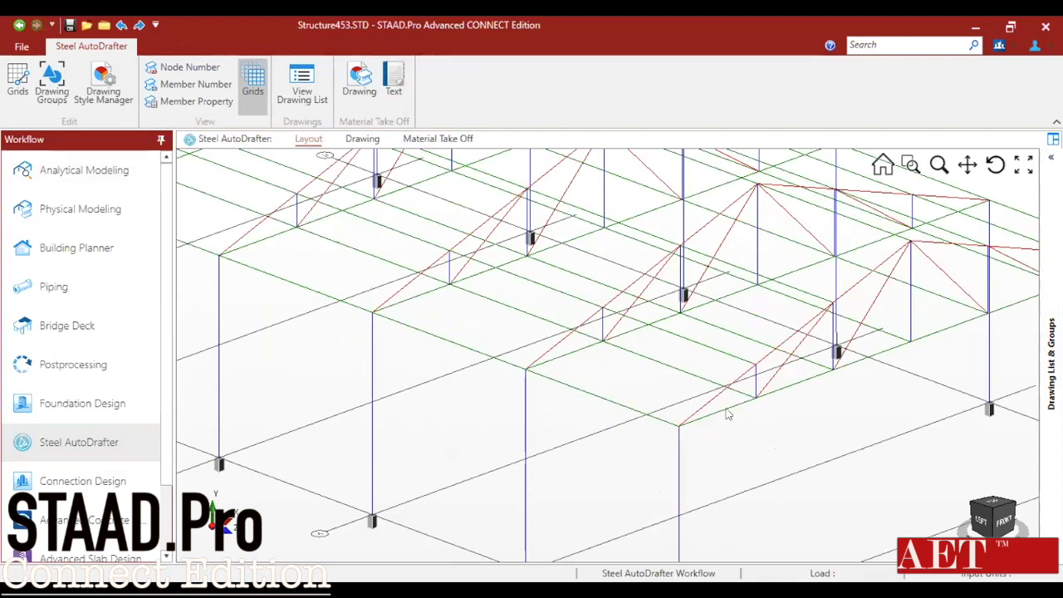
pyautogui.click(705, 418)
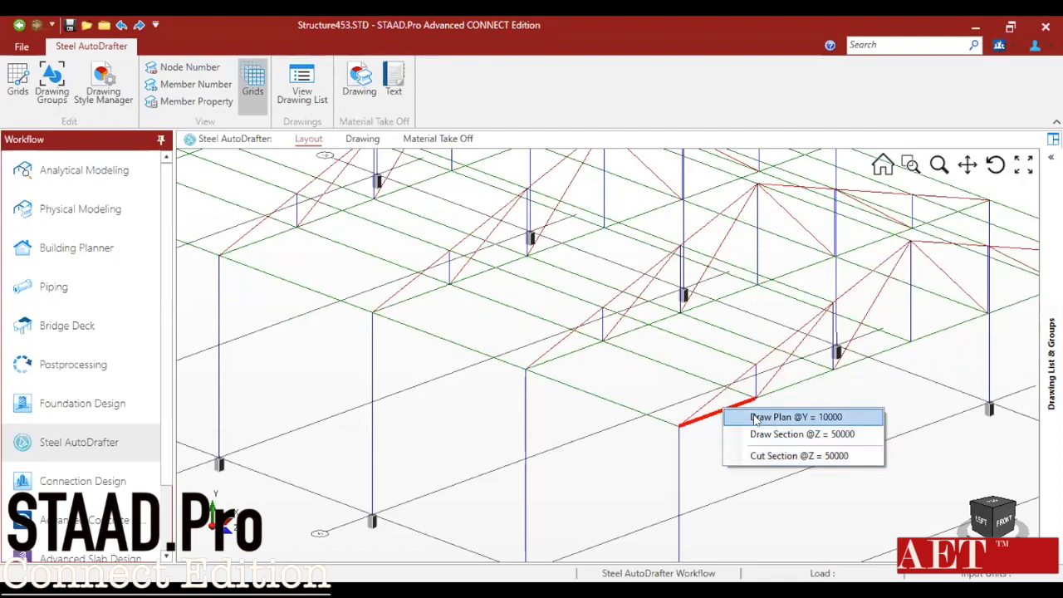
pyautogui.click(819, 422)
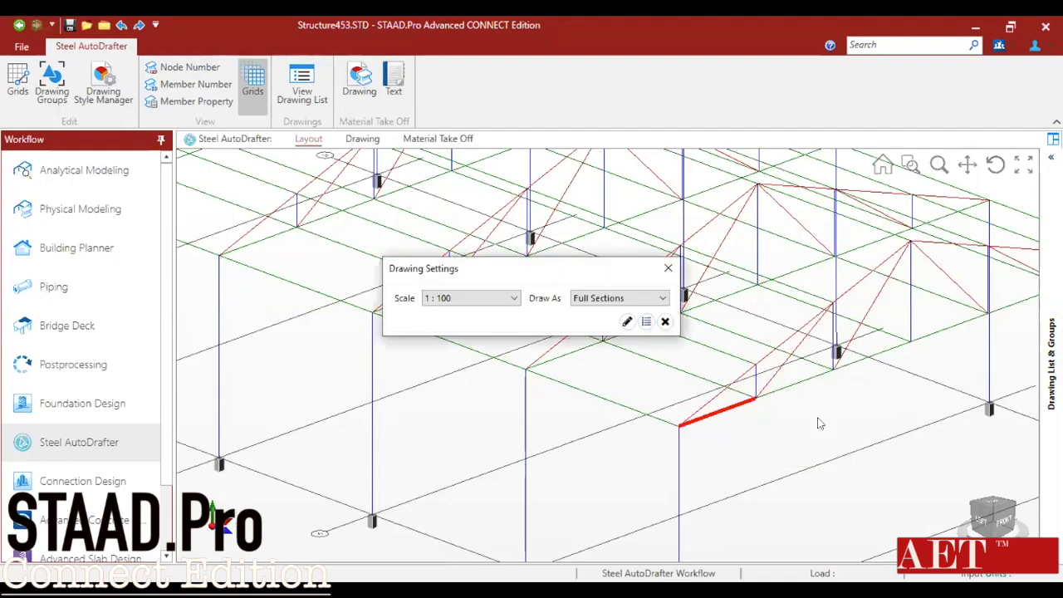
pyautogui.click(627, 321)
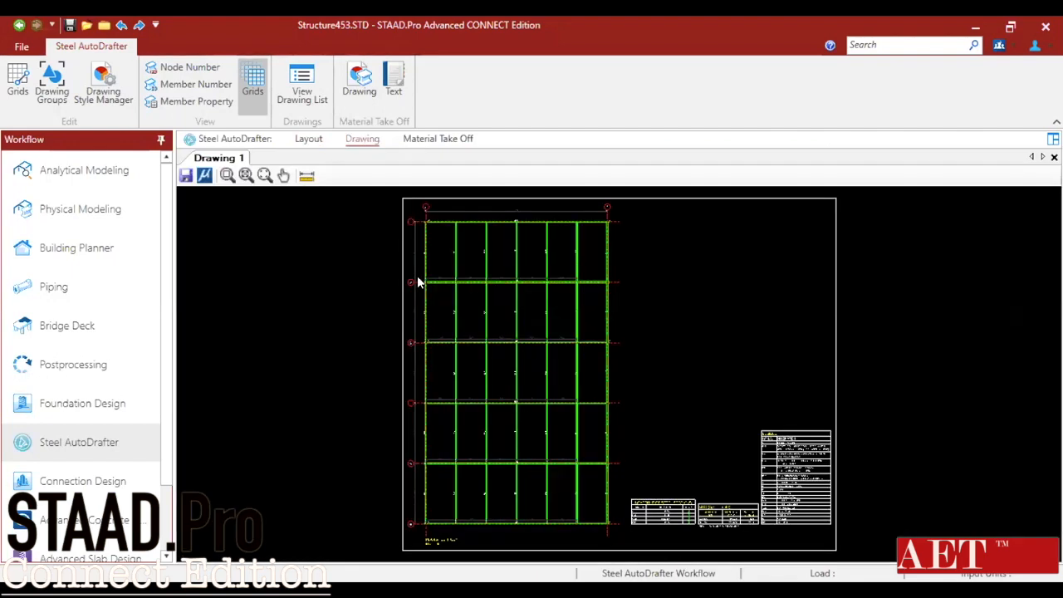
# - Examine the plan drawing, including the column and beam details at the grid 1 corner
pyautogui.scroll(5, 425, 248)
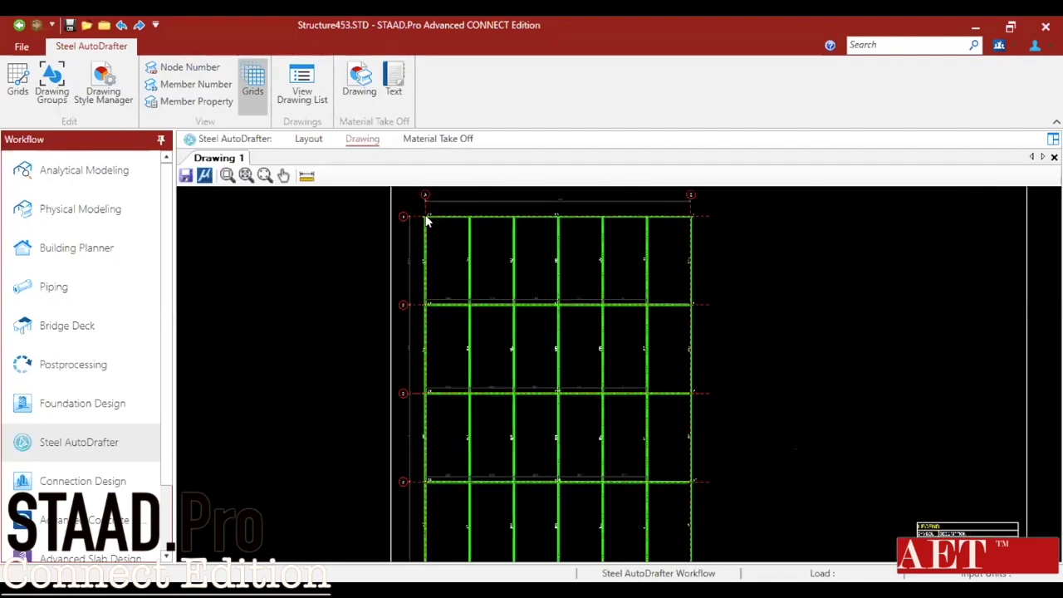
pyautogui.scroll(6, 425, 220)
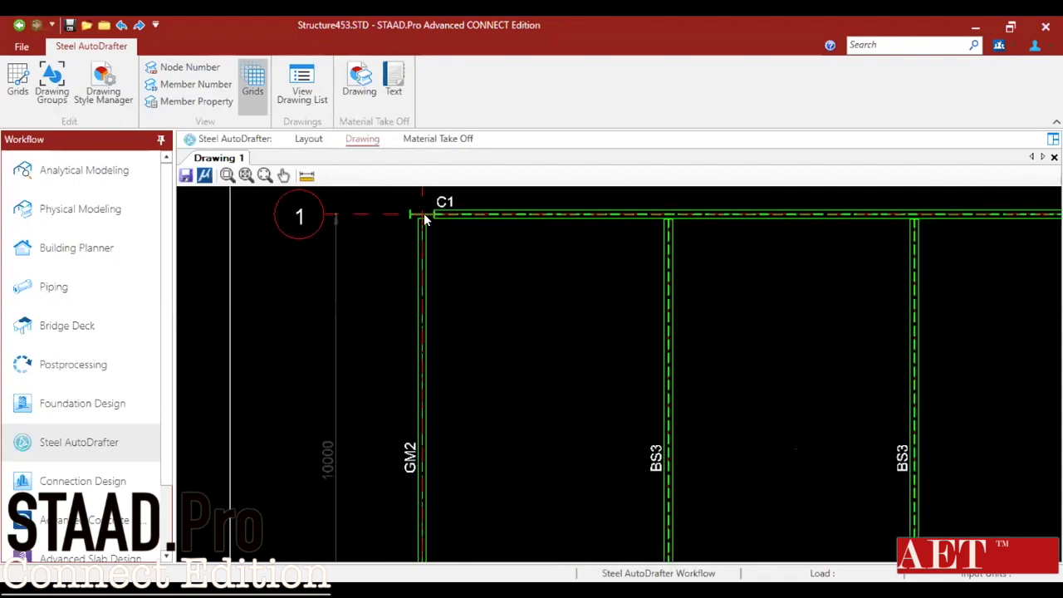
pyautogui.scroll(2, 425, 220)
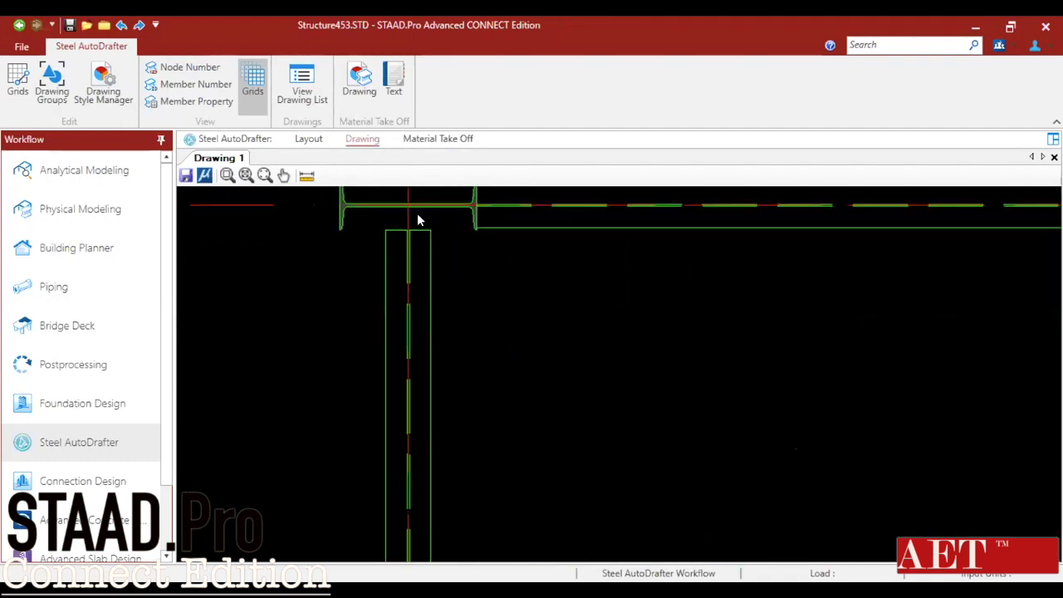
pyautogui.scroll(-5, 539, 321)
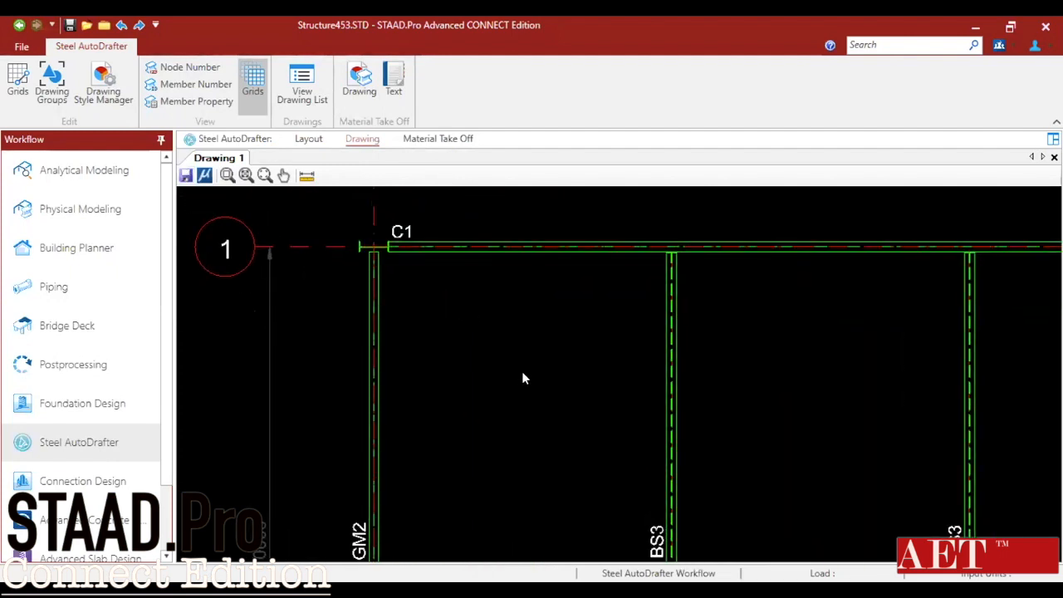
pyautogui.scroll(-5, 523, 373)
pyautogui.scroll(-4, 615, 433)
# - Review the plan drawing's schedule of steel sections and its approximate material take-off table
pyautogui.moveTo(692, 468); pyautogui.dragTo(466, 318, button='middle')
pyautogui.scroll(-6, 625, 445)
pyautogui.moveTo(625, 445); pyautogui.dragTo(521, 338, button='middle')
pyautogui.scroll(-3, 598, 500)
pyautogui.moveTo(599, 500)
pyautogui.mouseDown(button='middle')
pyautogui.moveTo(549, 371)
pyautogui.moveTo(542, 297)
pyautogui.mouseUp(button='middle')
pyautogui.scroll(6, 630, 457)
pyautogui.scroll(8, 580, 416)
pyautogui.scroll(-1, 604, 397)
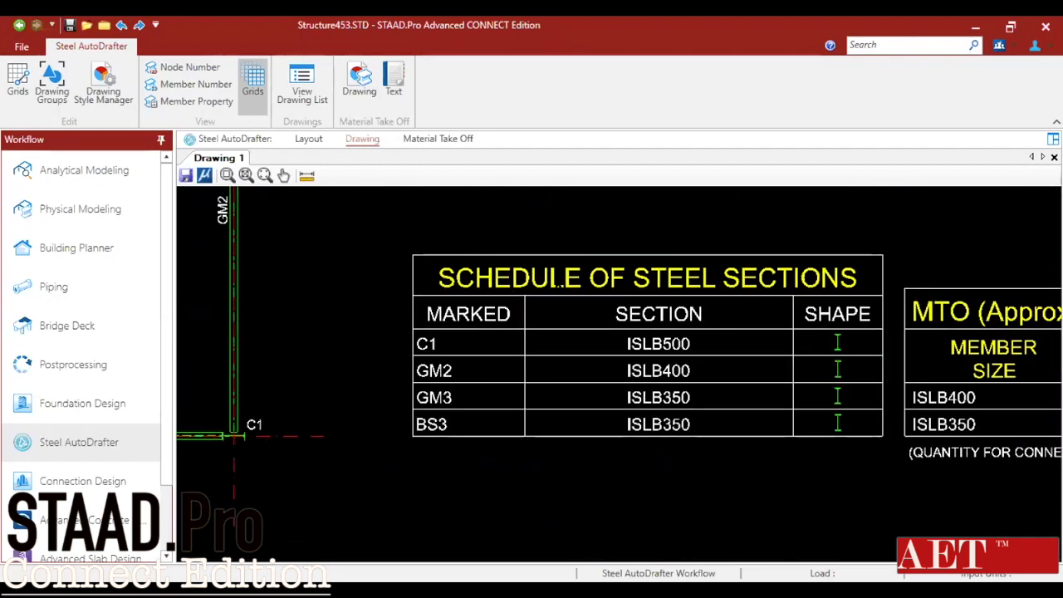
pyautogui.moveTo(844, 340); pyautogui.dragTo(356, 320, button='middle')
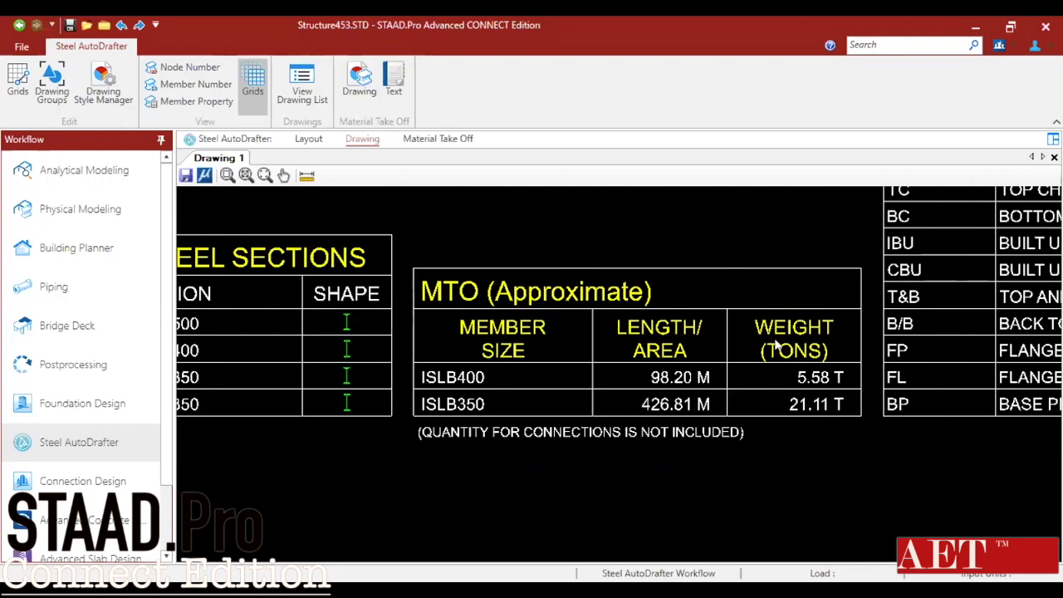
pyautogui.scroll(-2, 627, 419)
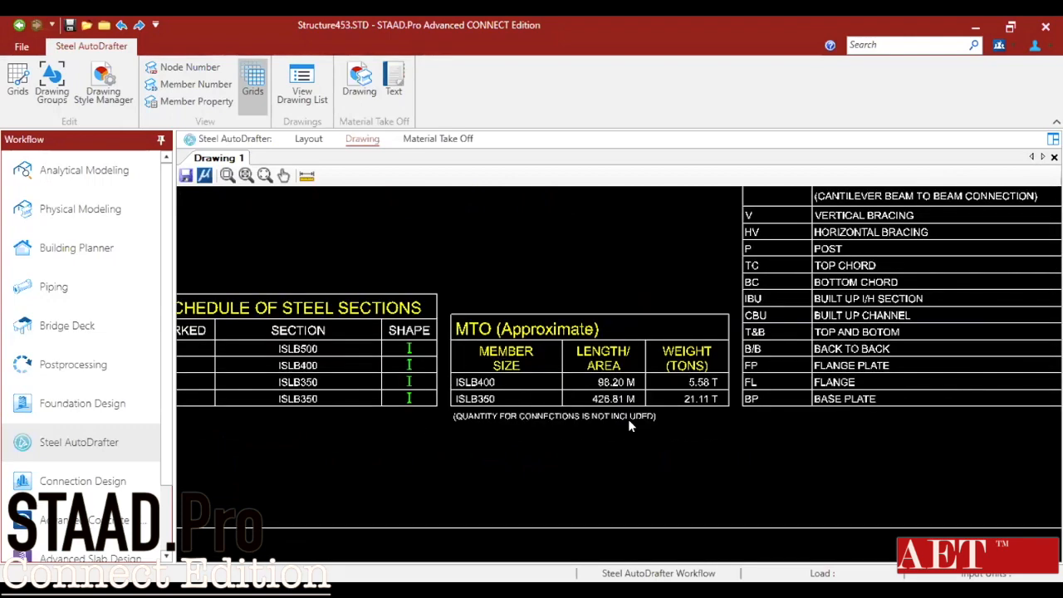
pyautogui.scroll(-2, 469, 359)
pyautogui.scroll(-2, 468, 364)
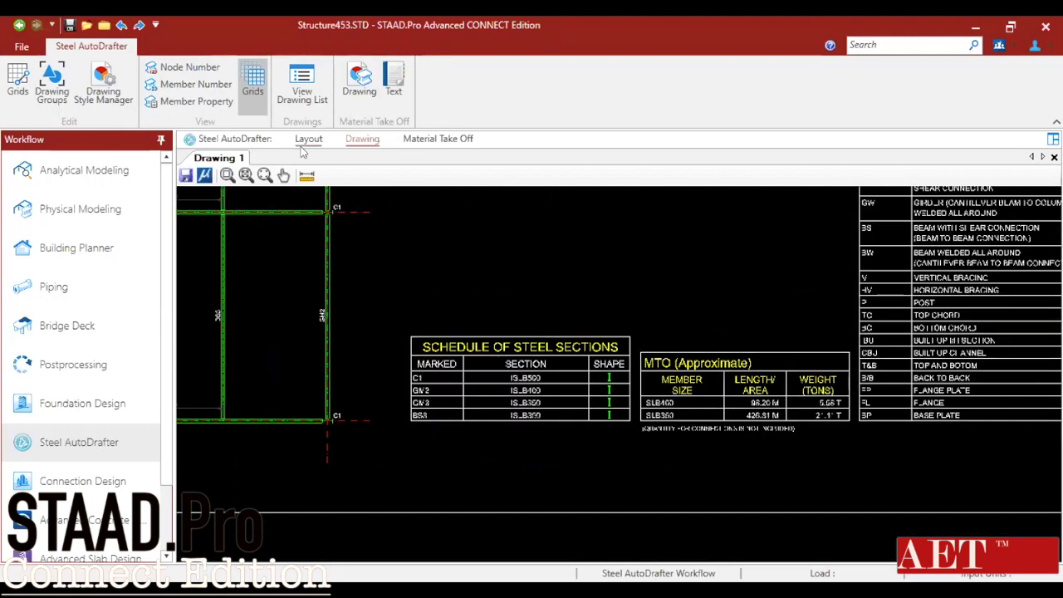
# - From the layout model, draw a section at Z = 50000 through the selected bottom-chord member, at 1:100 with Full Sections
pyautogui.click(308, 139)
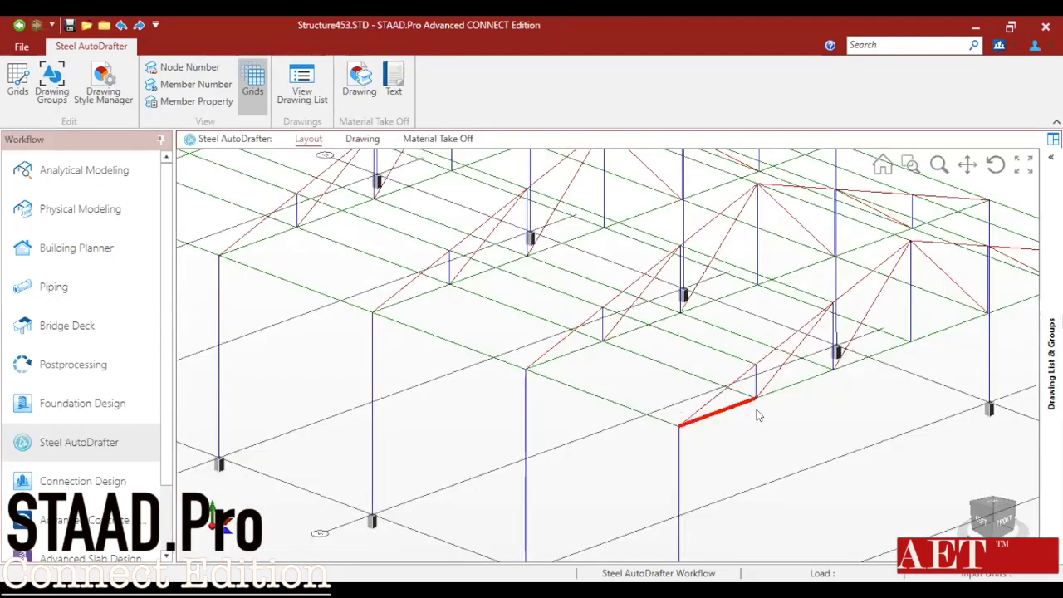
pyautogui.rightClick(725, 410)
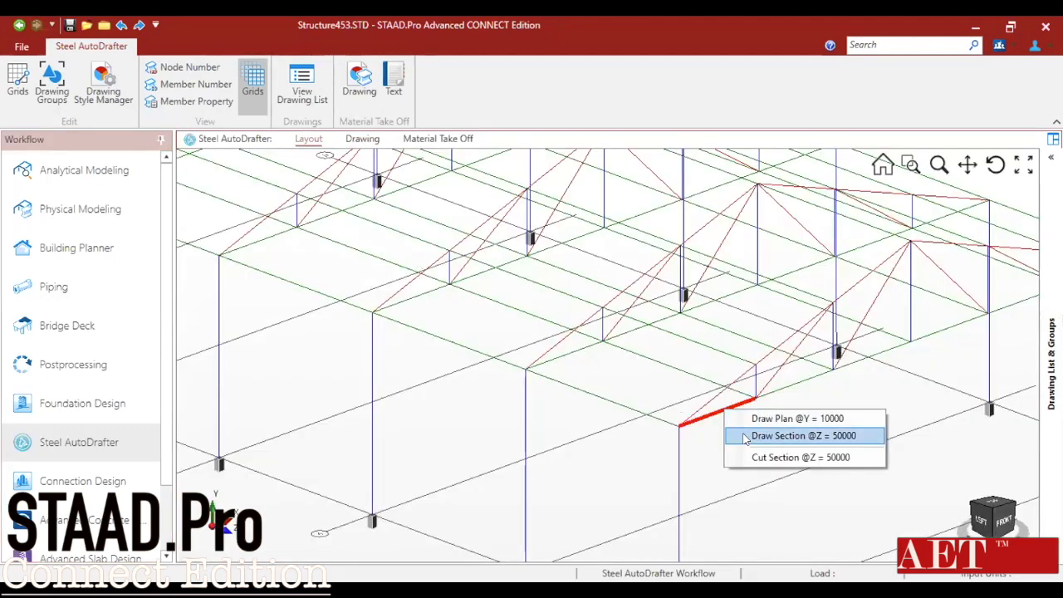
pyautogui.click(788, 438)
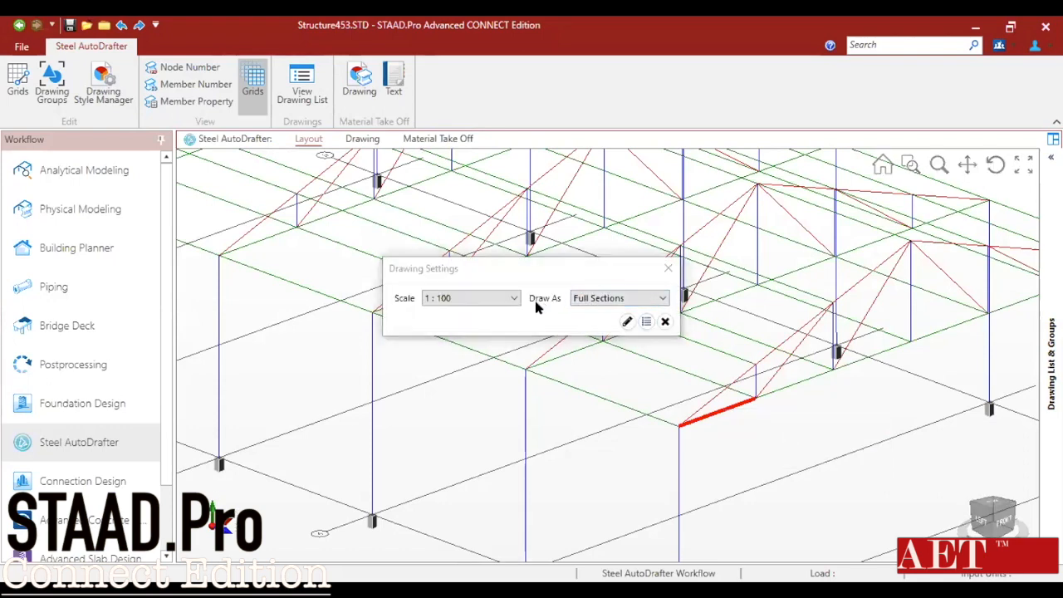
pyautogui.click(629, 322)
# - Examine the truss members in the section drawing, along with its steel section schedule and material take-off table
pyautogui.scroll(5, 282, 379)
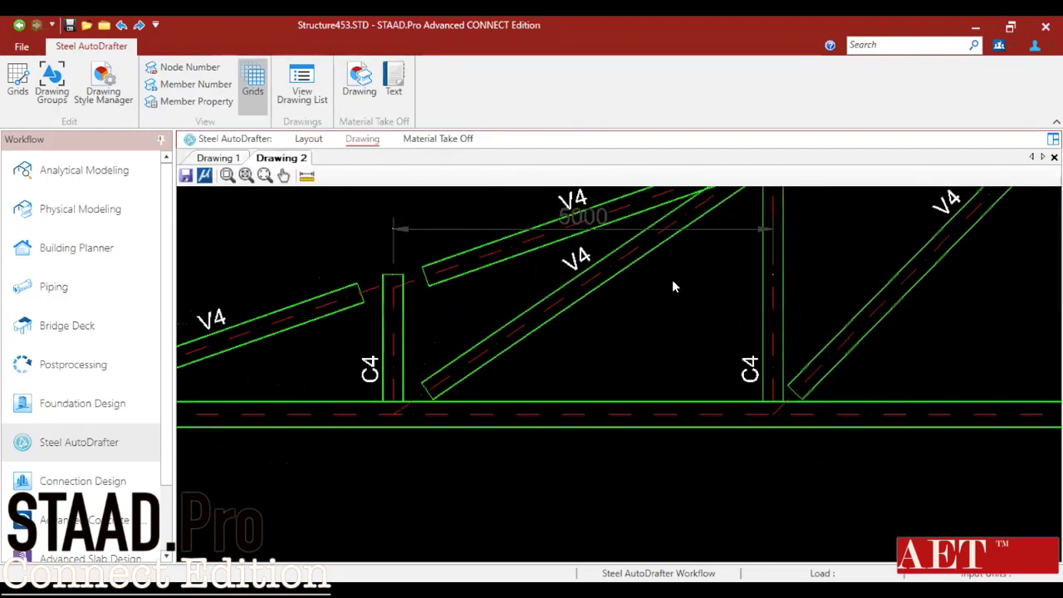
pyautogui.scroll(-4, 690, 291)
pyautogui.scroll(2, 606, 286)
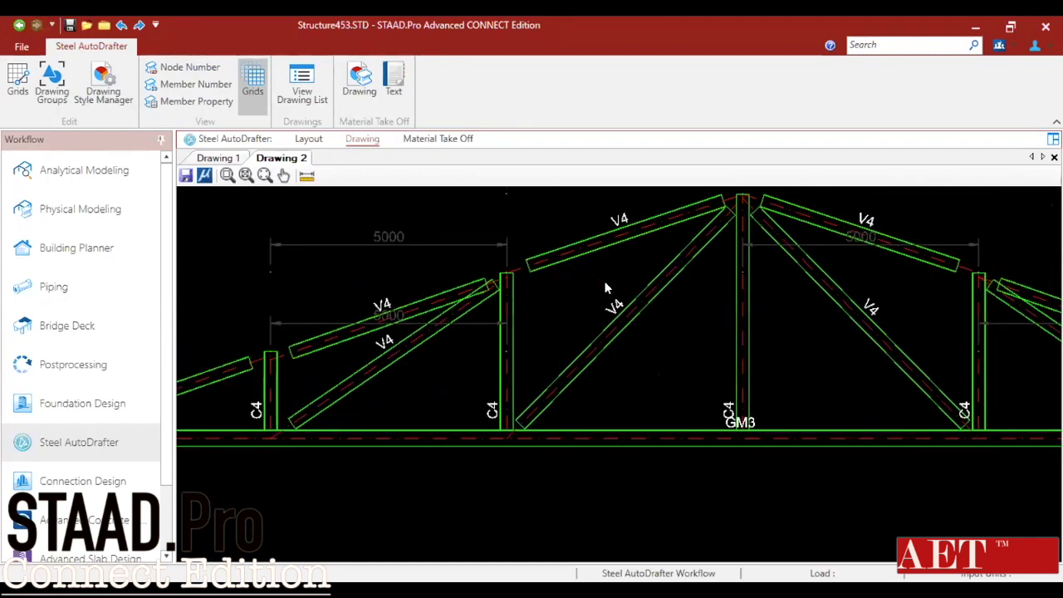
pyautogui.scroll(-1, 606, 287)
pyautogui.moveTo(1048, 344); pyautogui.dragTo(885, 372, button='middle')
pyautogui.scroll(-2, 665, 318)
pyautogui.moveTo(799, 391); pyautogui.dragTo(508, 217, button='middle')
pyautogui.moveTo(882, 389); pyautogui.dragTo(559, 347, button='middle')
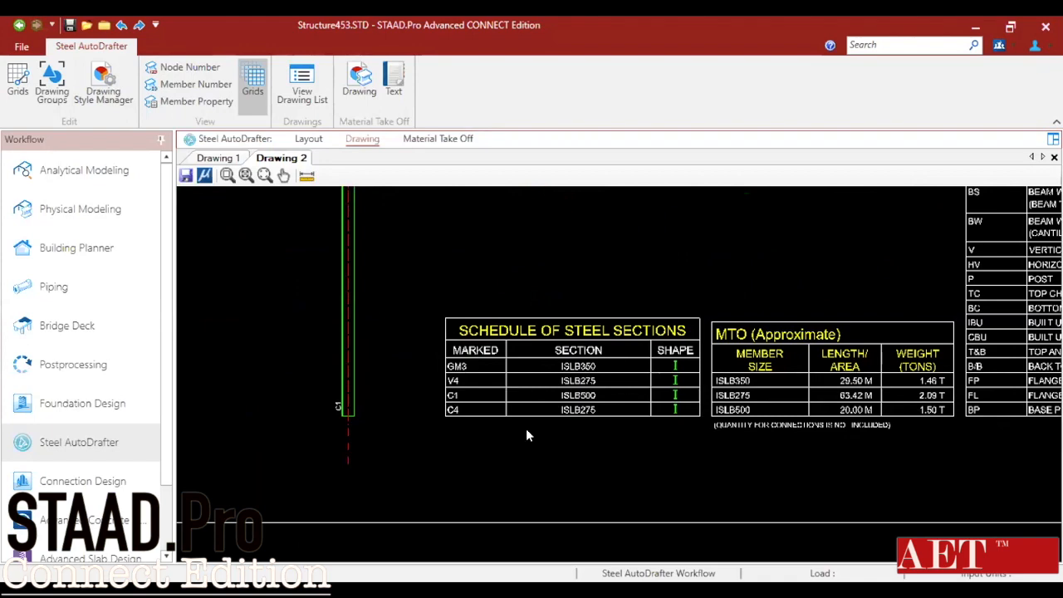
pyautogui.scroll(-5, 525, 429)
pyautogui.scroll(2, 280, 338)
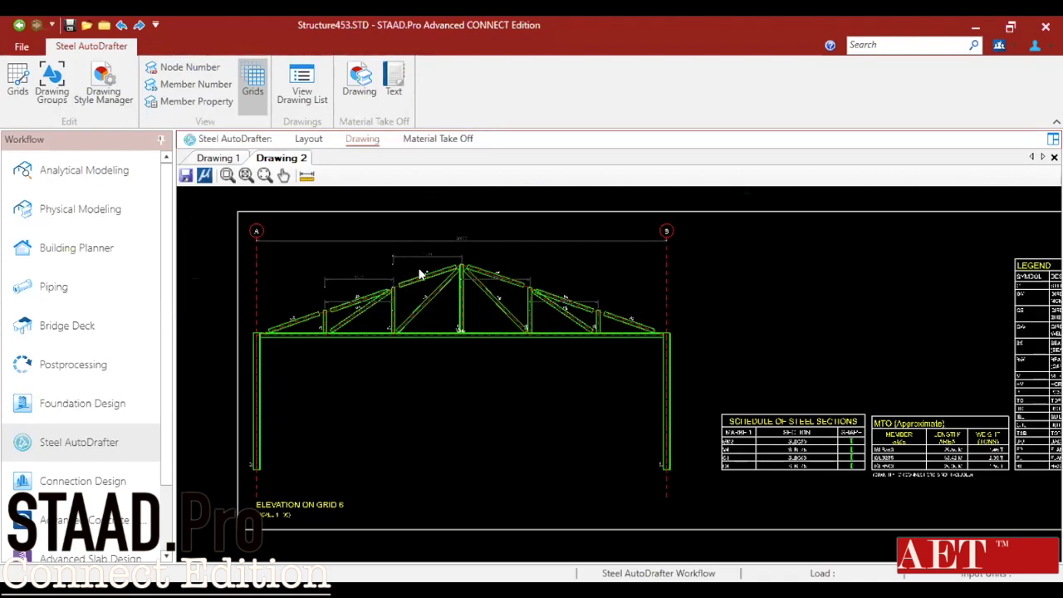
pyautogui.scroll(3, 612, 449)
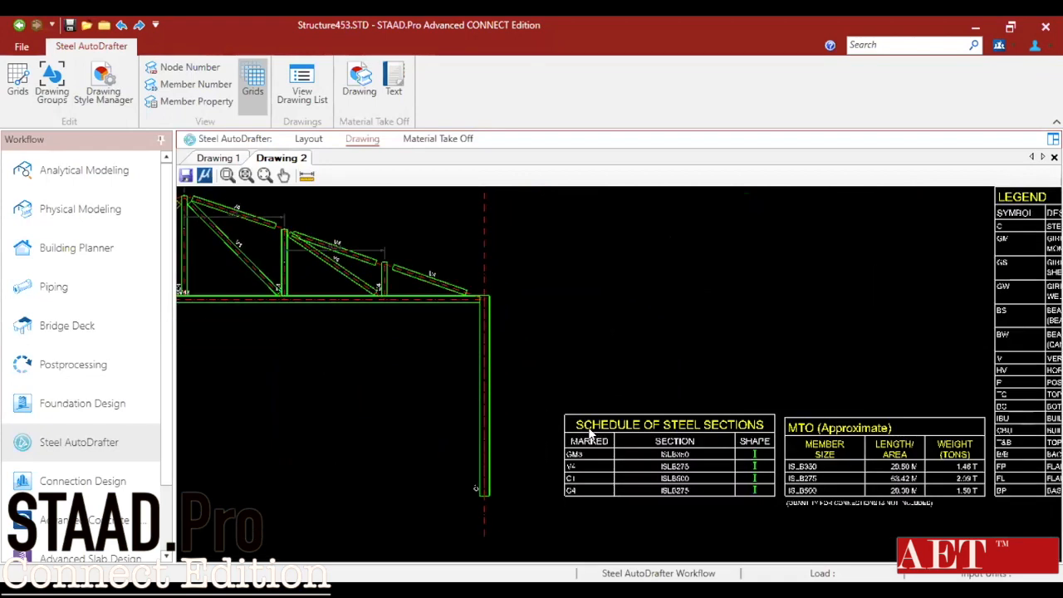
pyautogui.scroll(-3, 478, 399)
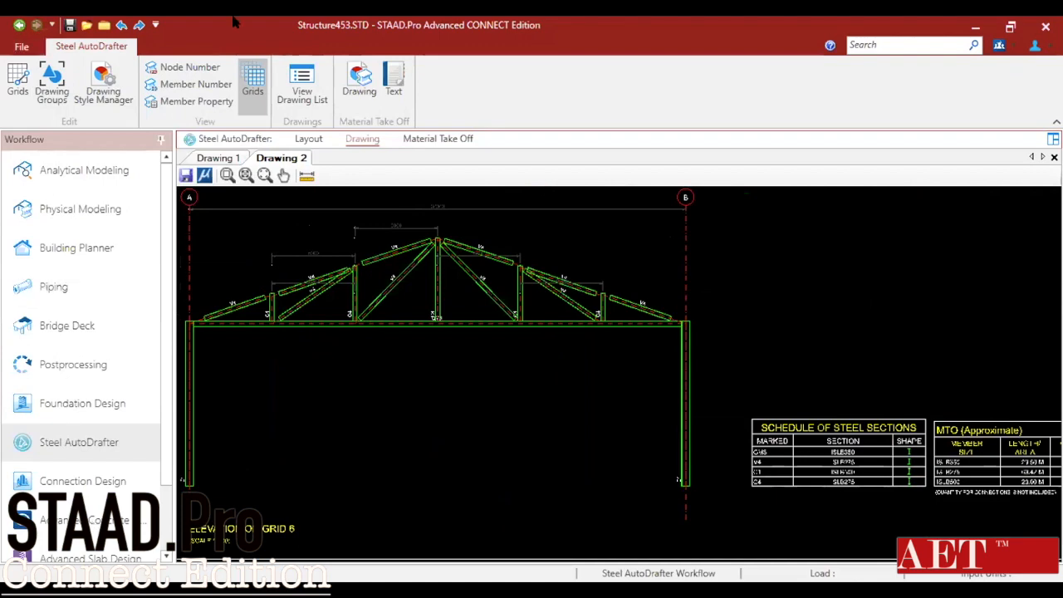
# - Create a new metric model of the Physical type named PHYSICAL 2 in the block3 folder
pyautogui.click(22, 47)
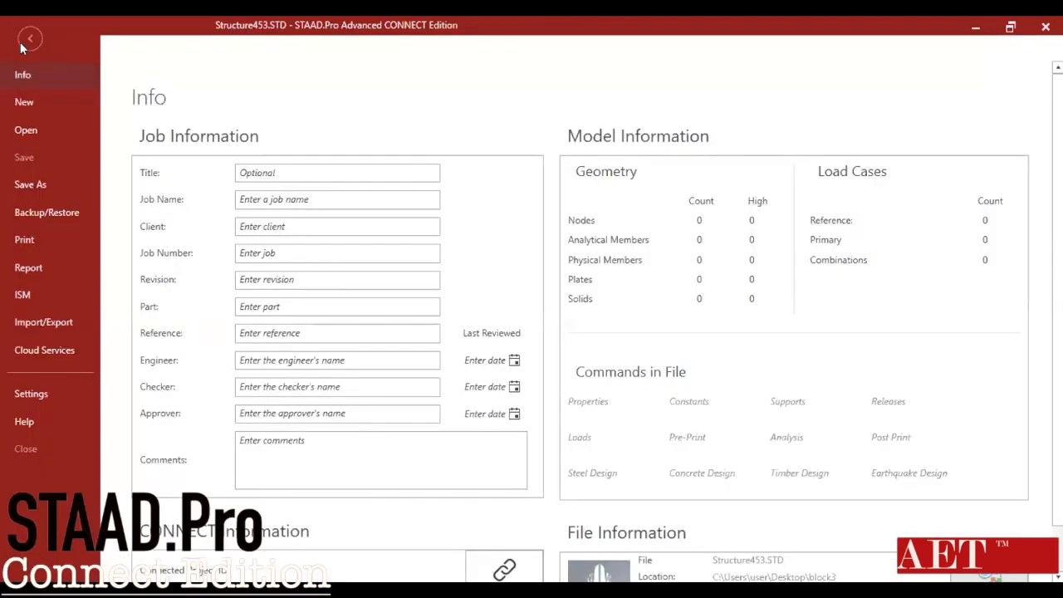
pyautogui.click(46, 99)
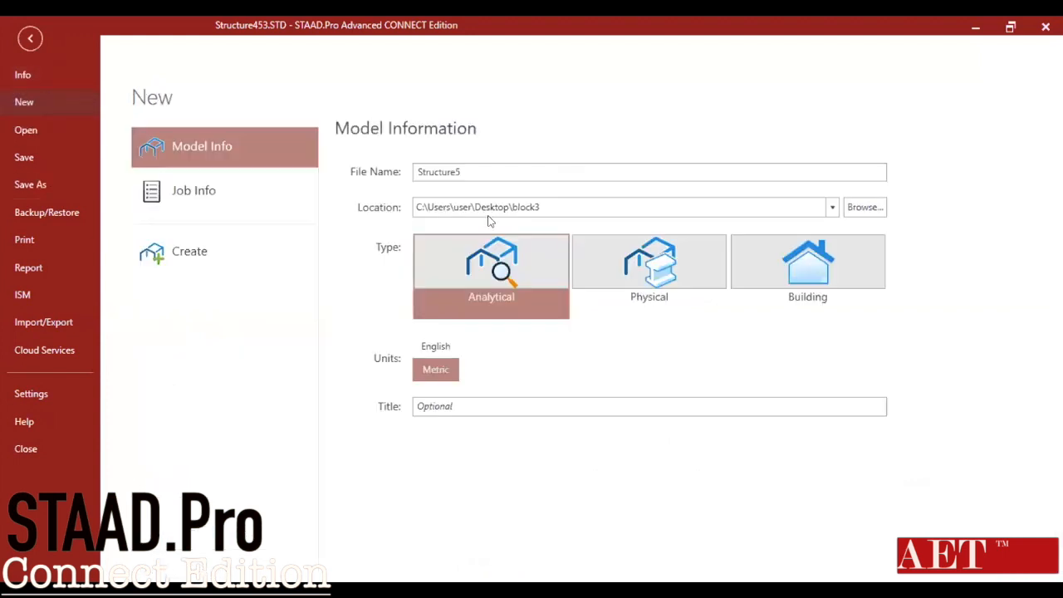
pyautogui.press('BackSpace')
pyautogui.press('BackSpace')
pyautogui.press('BackSpace')
pyautogui.press('BackSpace')
pyautogui.press('BackSpace')
pyautogui.press('BackSpace')
pyautogui.press('BackSpace')
pyautogui.press('BackSpace')
pyautogui.press('BackSpace')
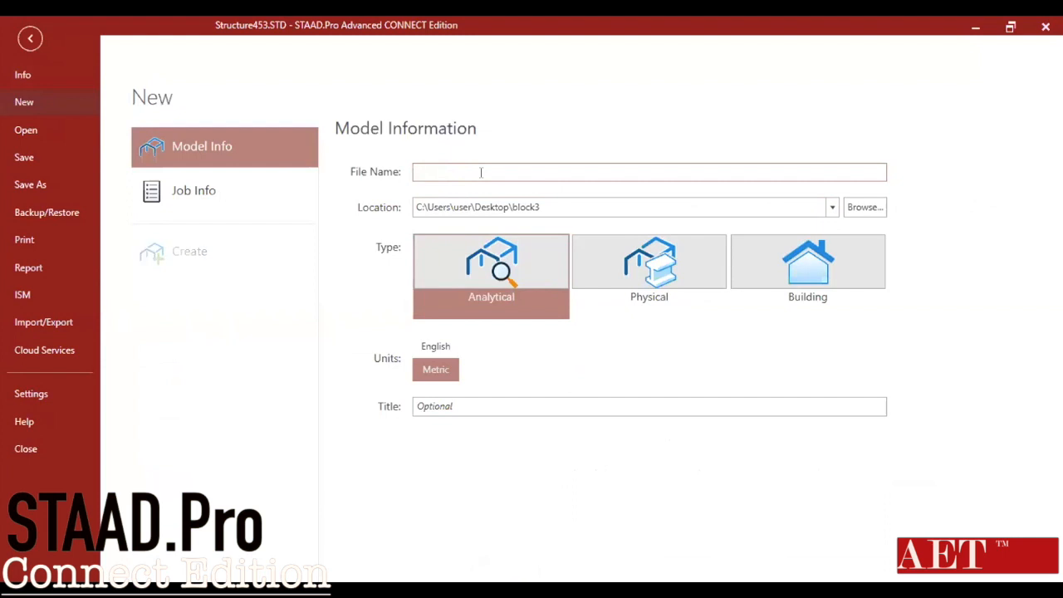
pyautogui.write('PHYSICAL 2')
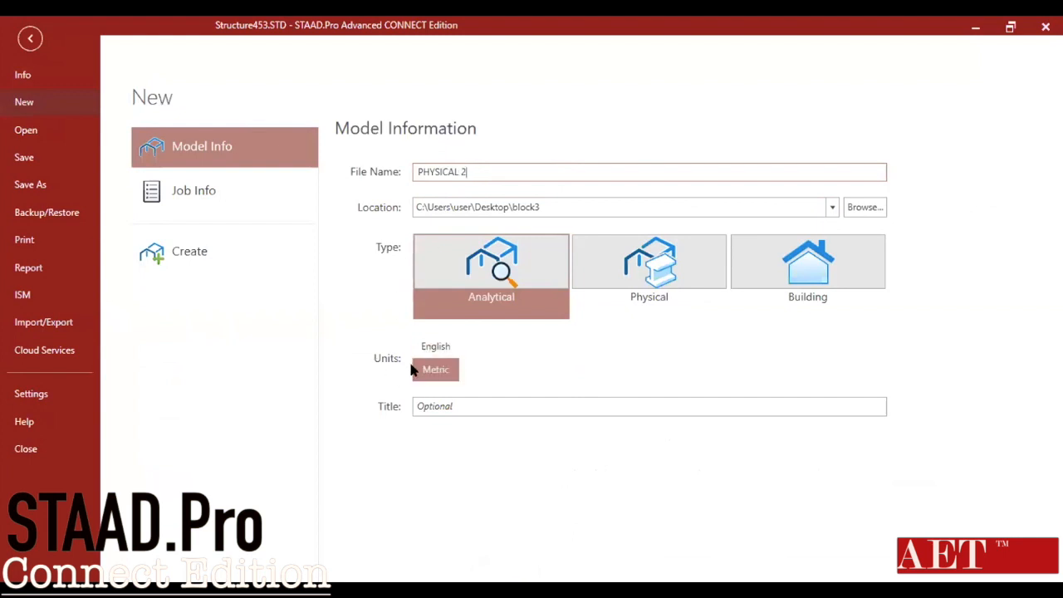
pyautogui.click(631, 272)
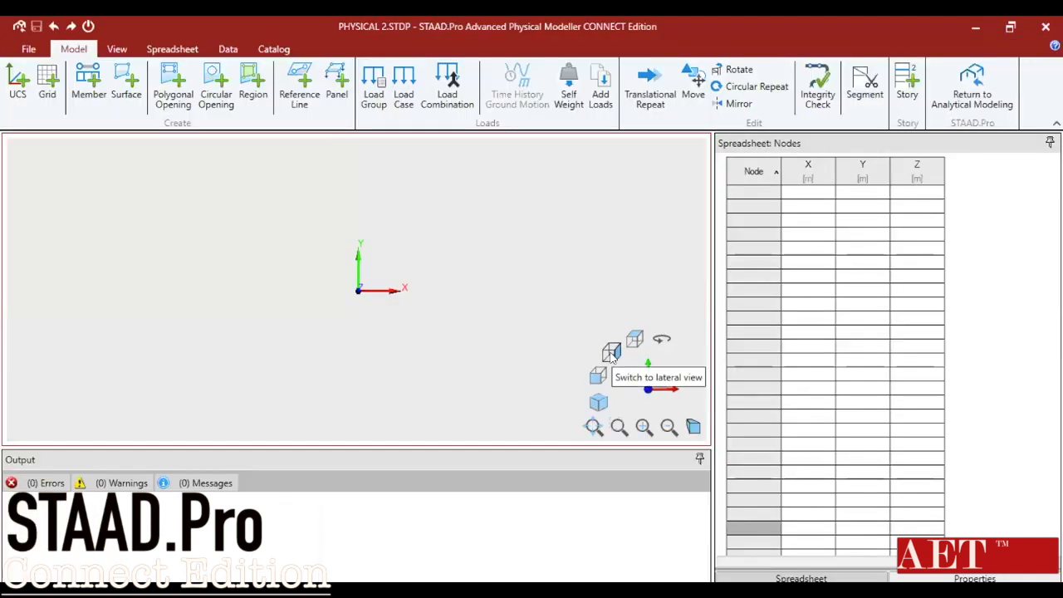
# - Enter four nodes at X = 0, 4, 8 and 12 m, all with Y and Z at 0
pyautogui.moveTo(384, 299); pyautogui.dragTo(379, 332, button='middle')
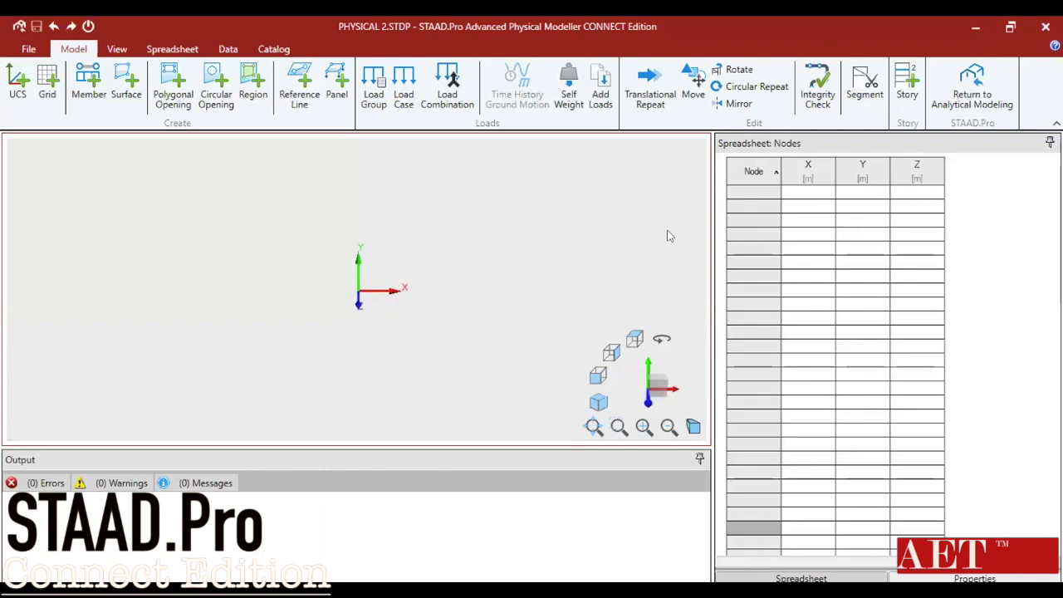
pyautogui.click(793, 204)
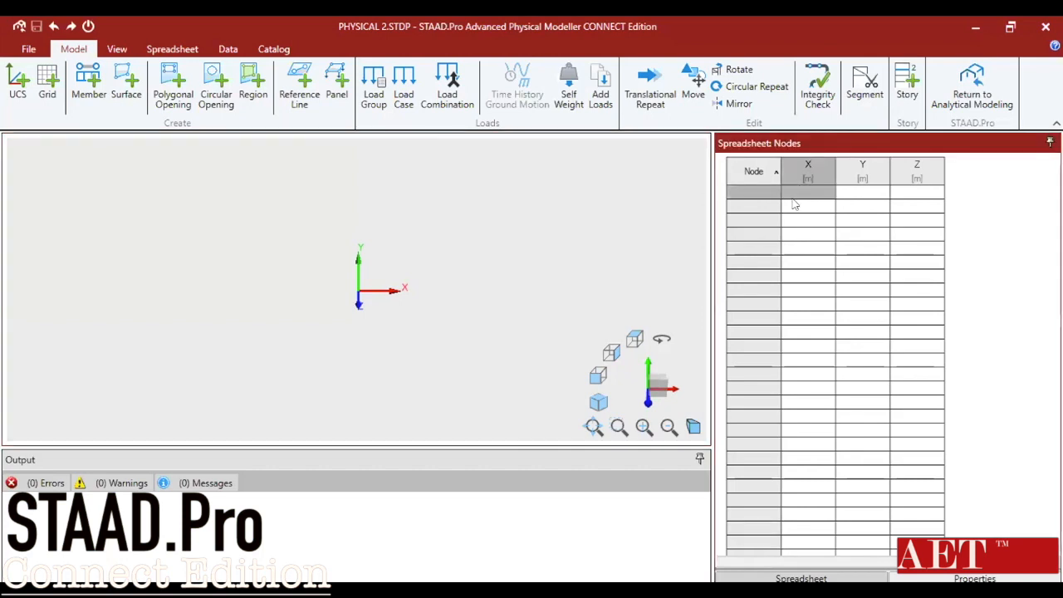
pyautogui.write('0\t0\t0 4\t0\t0')
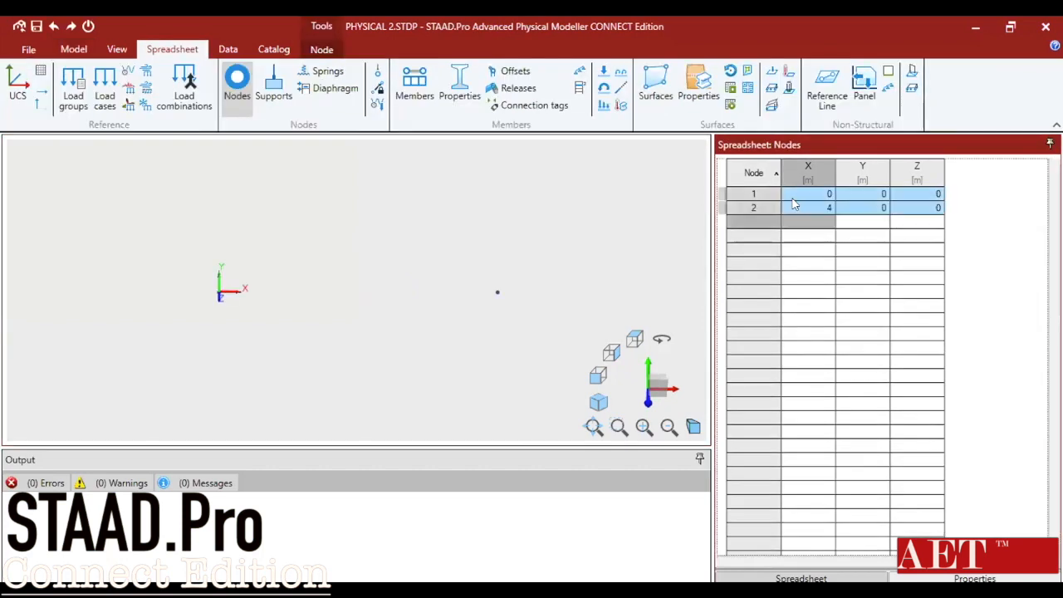
pyautogui.write('8\t0\t0')
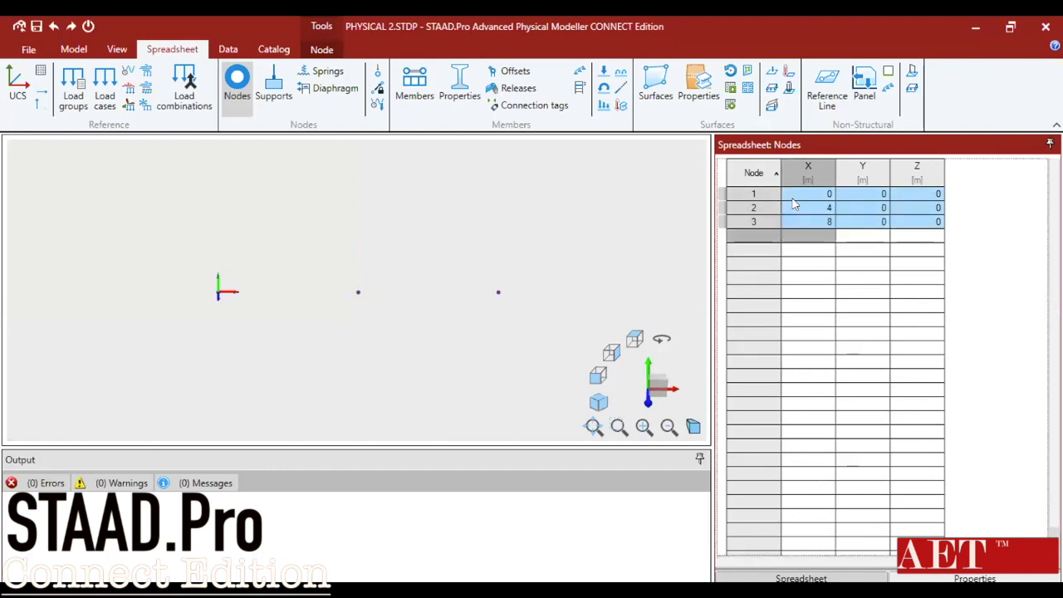
pyautogui.hotkey('ctrl', 'v')
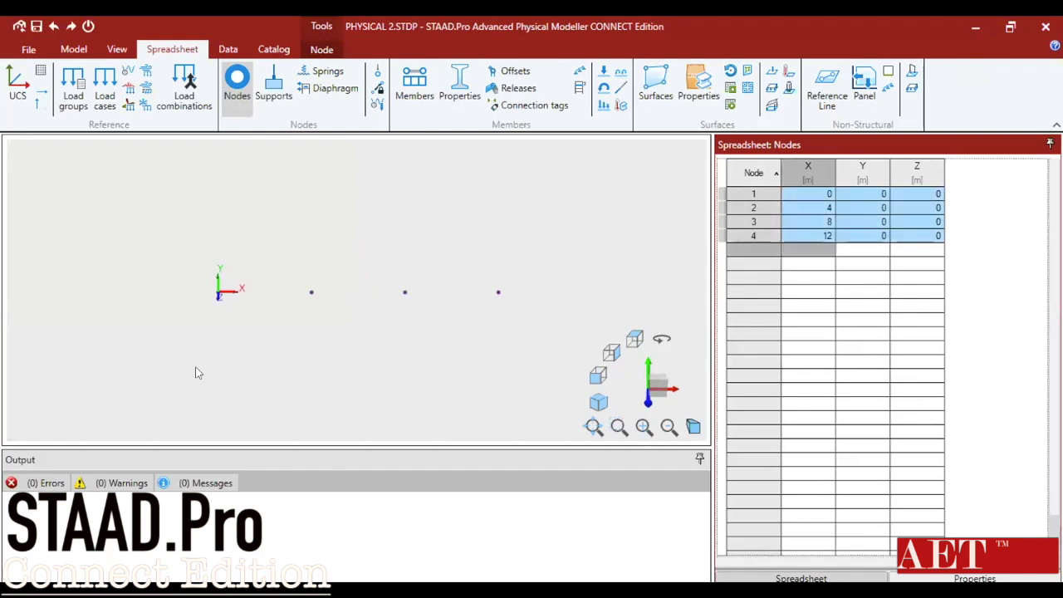
# - Draw members joining the four nodes in a line along the X axis
pyautogui.moveTo(479, 278); pyautogui.dragTo(458, 335, button='middle')
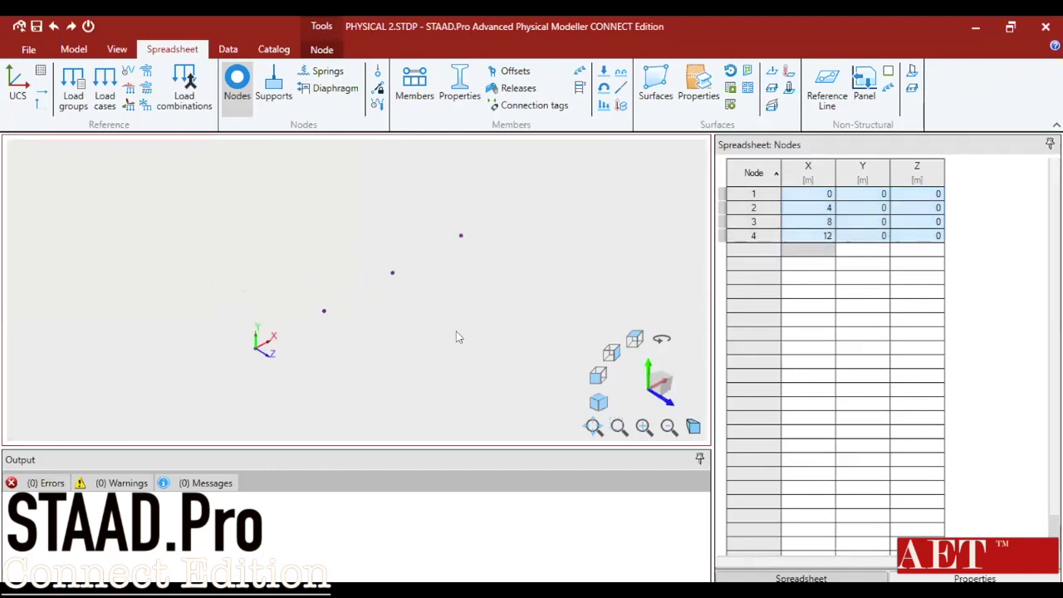
pyautogui.click(171, 135)
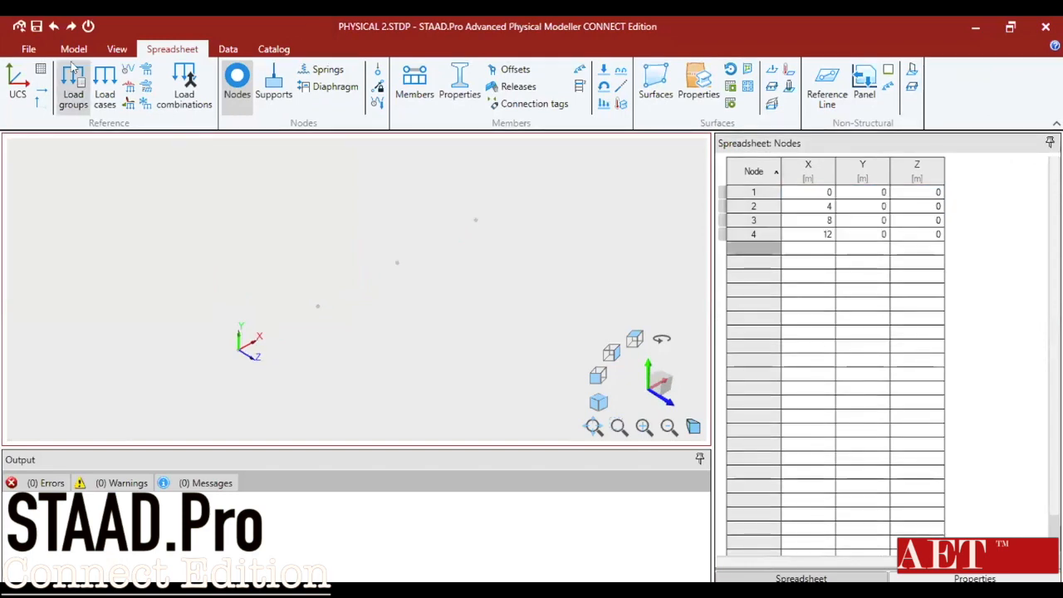
pyautogui.click(73, 49)
pyautogui.click(89, 85)
pyautogui.click(240, 348)
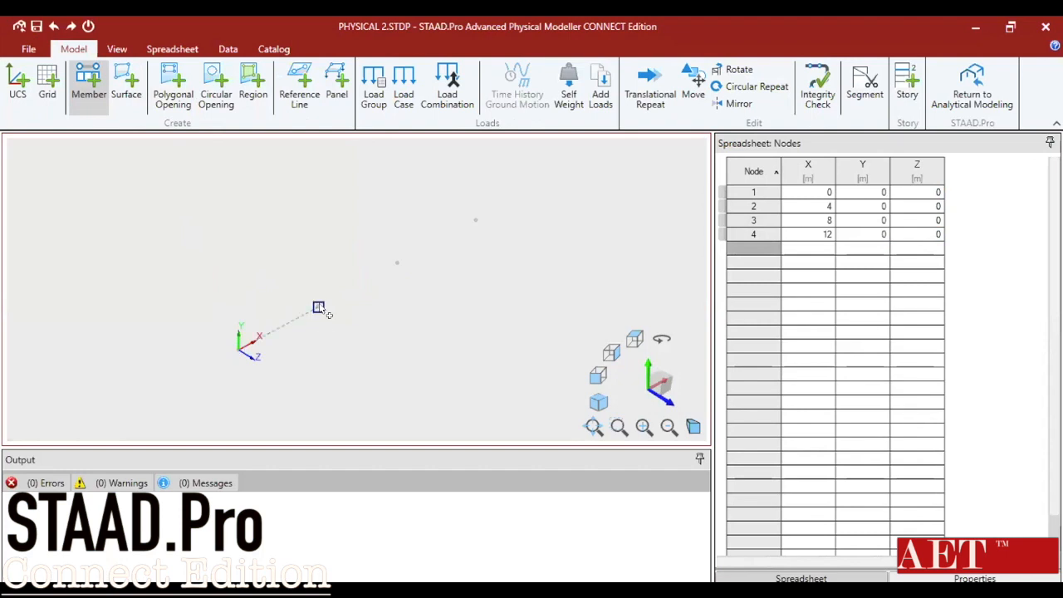
pyautogui.click(318, 309)
pyautogui.click(475, 221)
pyautogui.press('Escape')
# - Translationally repeat the whole member line along Z with 4 linked copies at 4 m spacing
pyautogui.moveTo(515, 177); pyautogui.dragTo(207, 384)
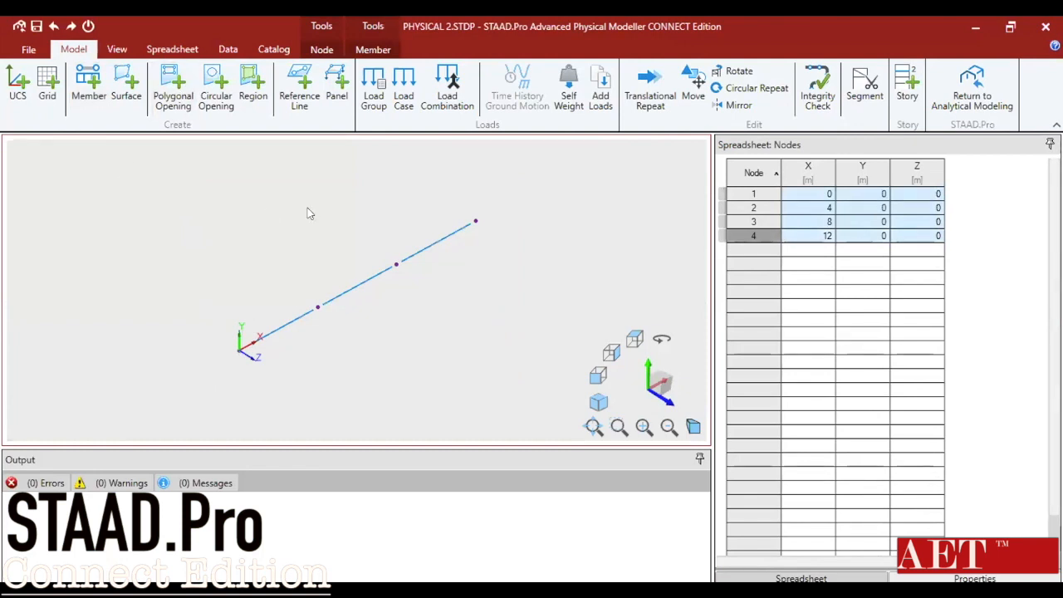
pyautogui.click(650, 89)
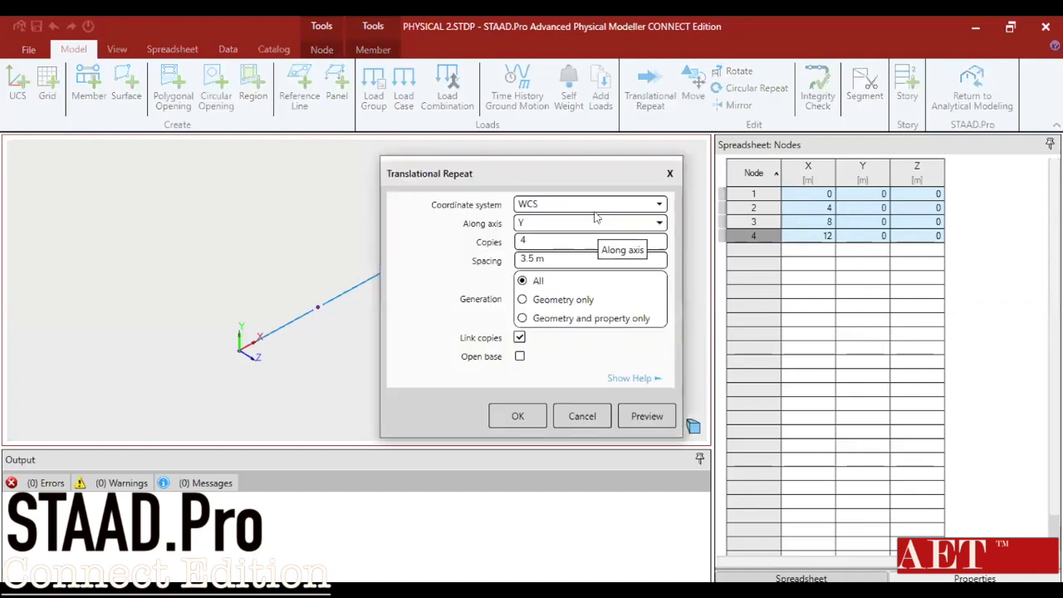
pyautogui.click(541, 228)
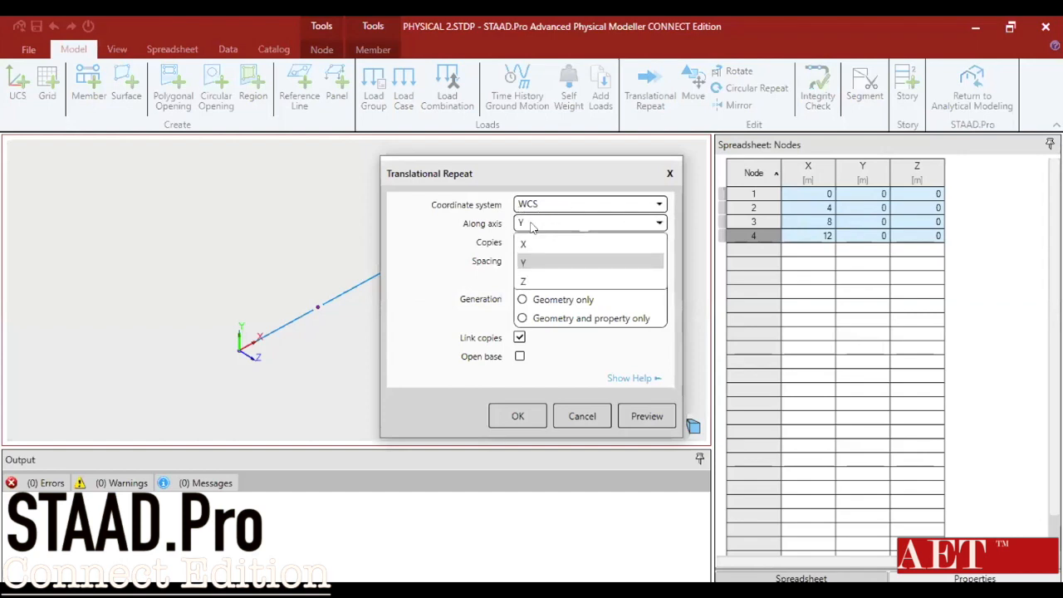
pyautogui.click(532, 281)
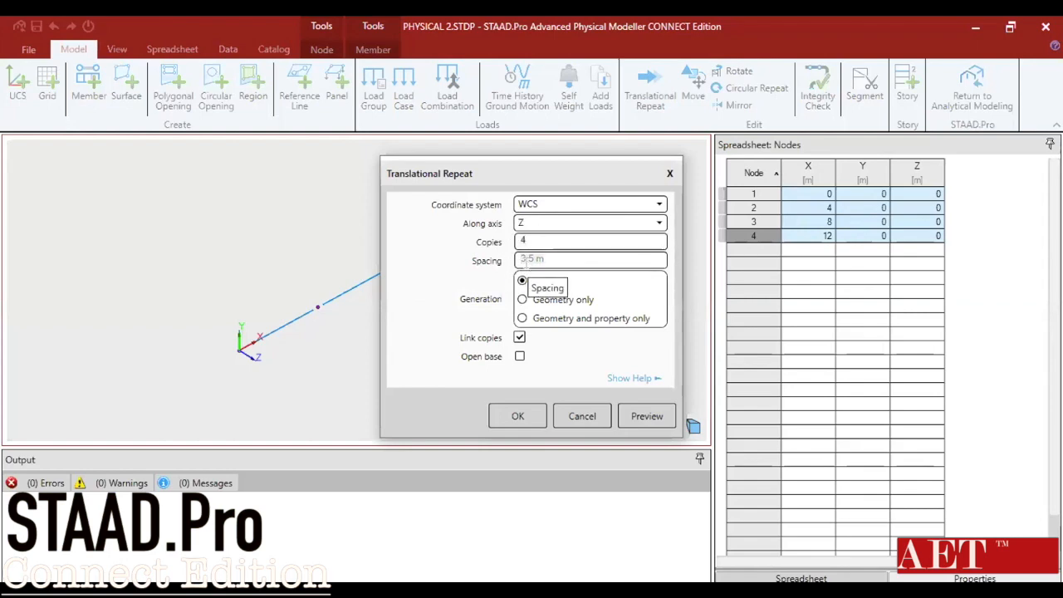
pyautogui.click(523, 259)
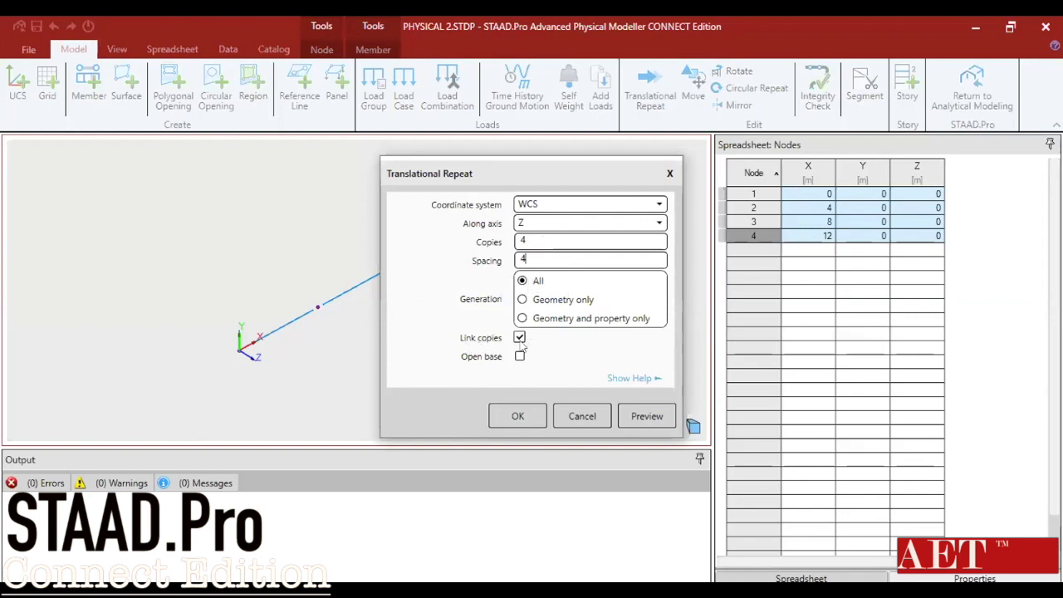
pyautogui.click(519, 418)
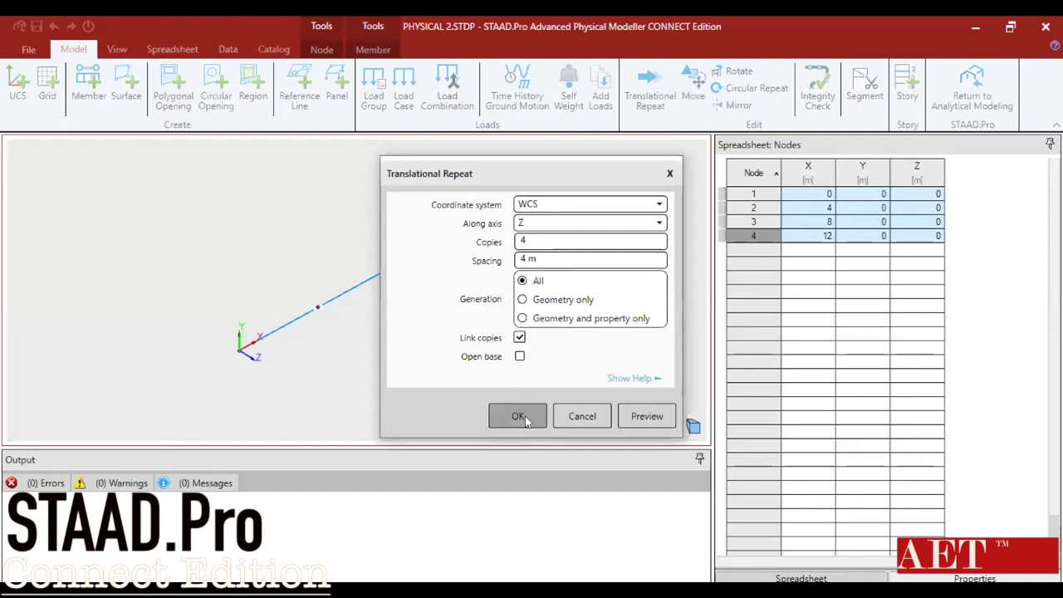
# - Translationally repeat the entire beam grid along Y with 4 linked copies at 3.5 m spacing
pyautogui.scroll(-3, 398, 303)
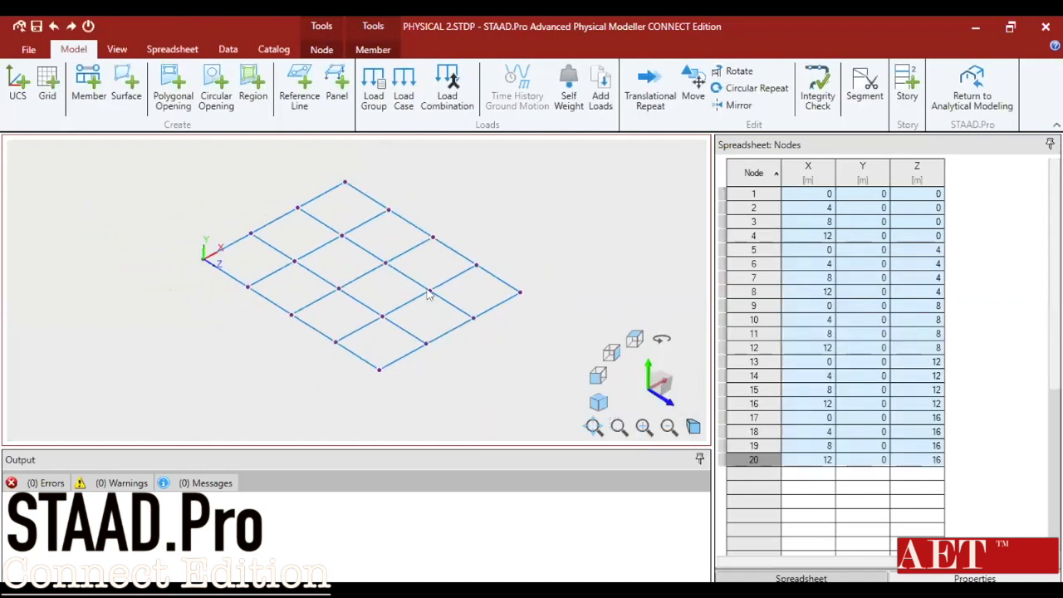
pyautogui.moveTo(577, 164); pyautogui.dragTo(144, 407)
pyautogui.click(586, 222)
pyautogui.click(567, 256)
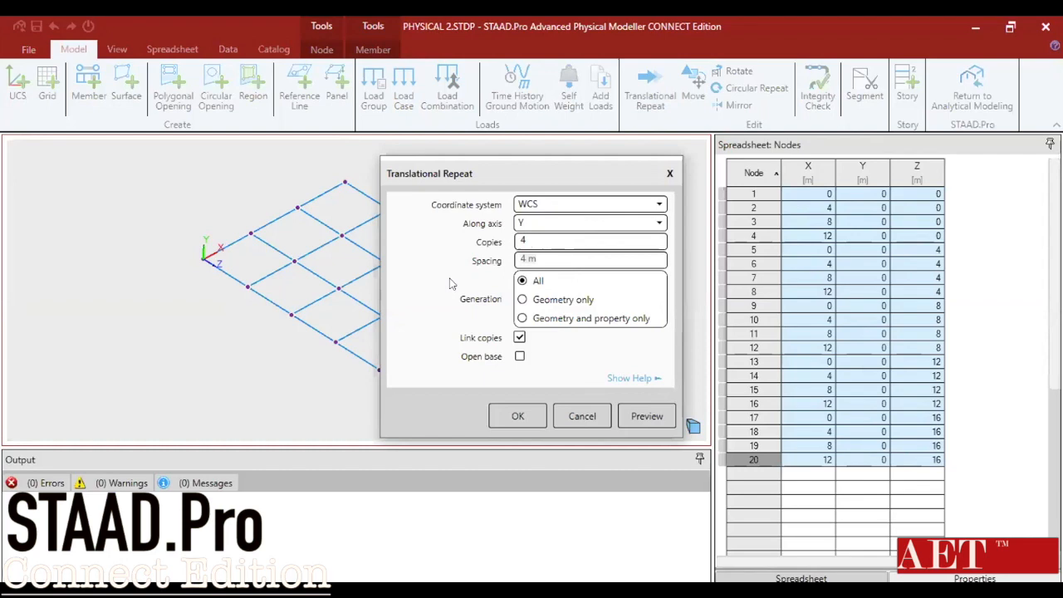
pyautogui.write('3.5')
pyautogui.click(520, 416)
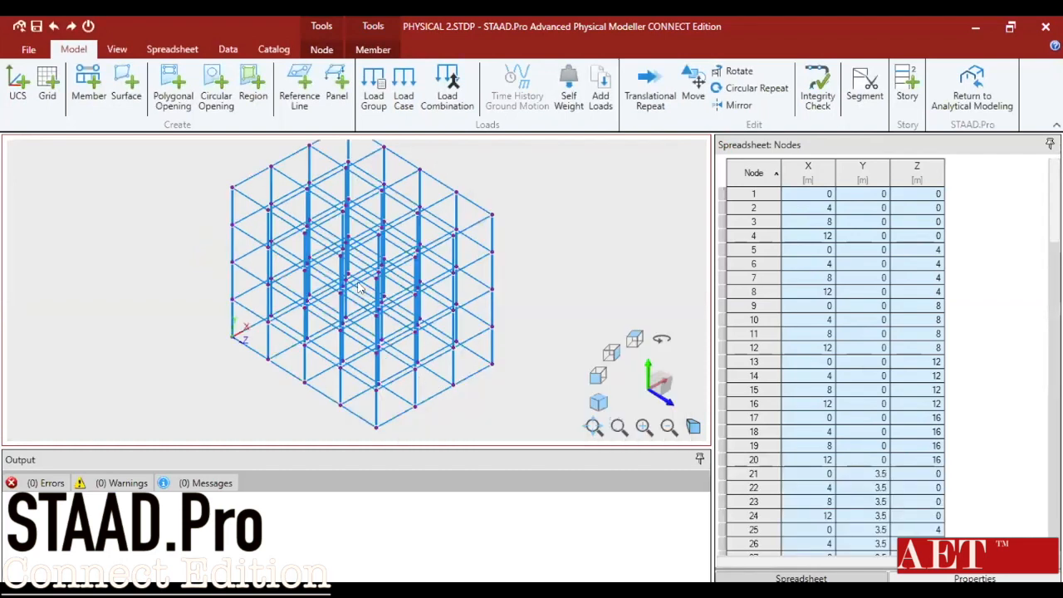
# - Delete all the base-level beams at Y = 0, selecting them in the front view
pyautogui.moveTo(355, 233); pyautogui.dragTo(356, 224, button='middle')
pyautogui.moveTo(387, 359); pyautogui.dragTo(385, 340, button='middle')
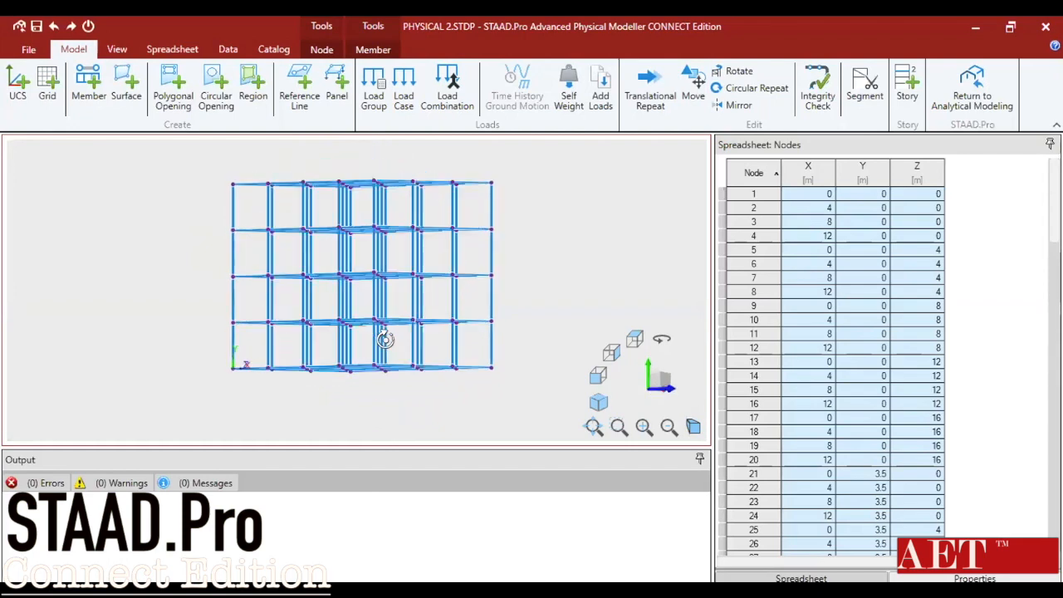
pyautogui.click(598, 375)
pyautogui.moveTo(431, 374); pyautogui.dragTo(460, 373)
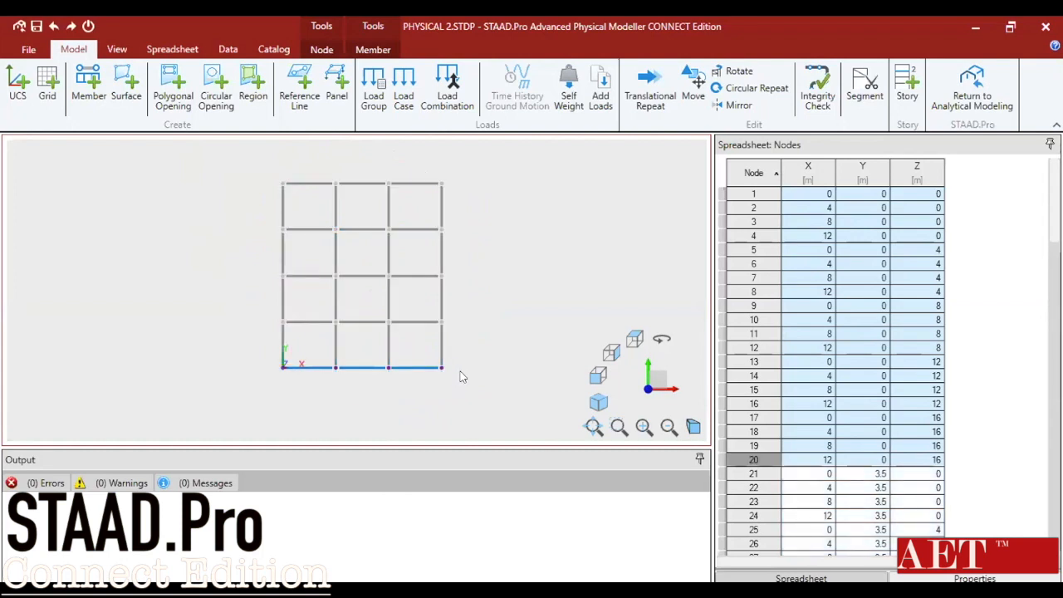
pyautogui.press('Delete')
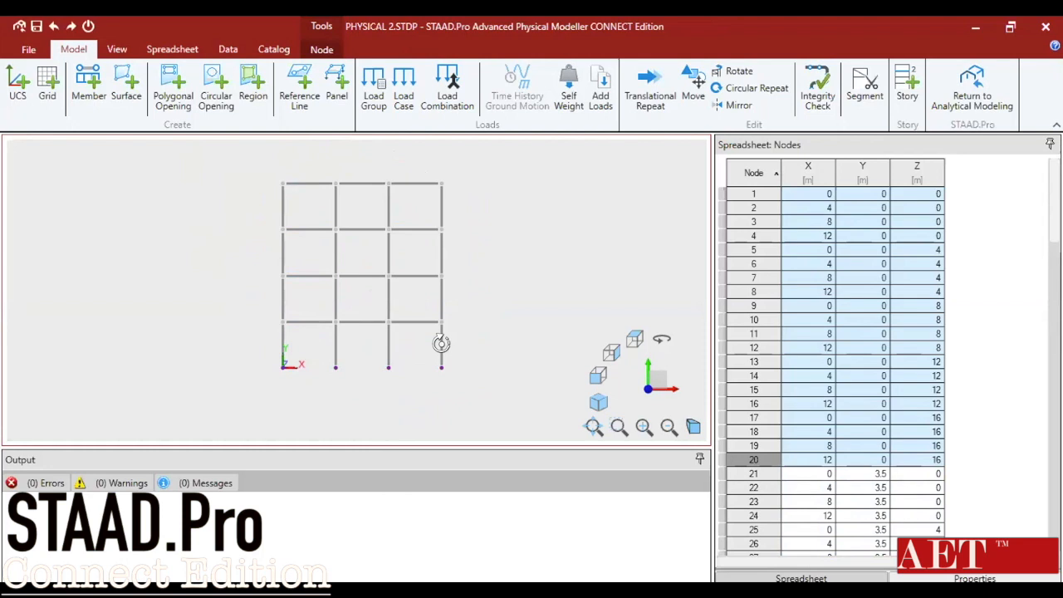
# - Create a floor surface over the entire first floor level through the frame's four corner nodes
pyautogui.moveTo(441, 343); pyautogui.dragTo(436, 329, button='middle')
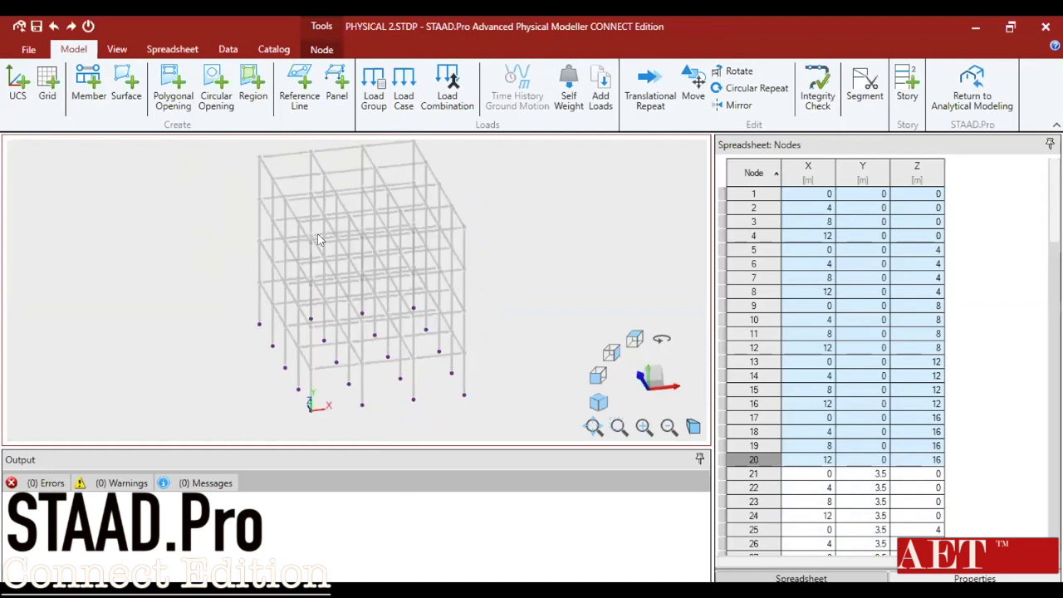
pyautogui.moveTo(324, 267); pyautogui.dragTo(325, 283, button='middle')
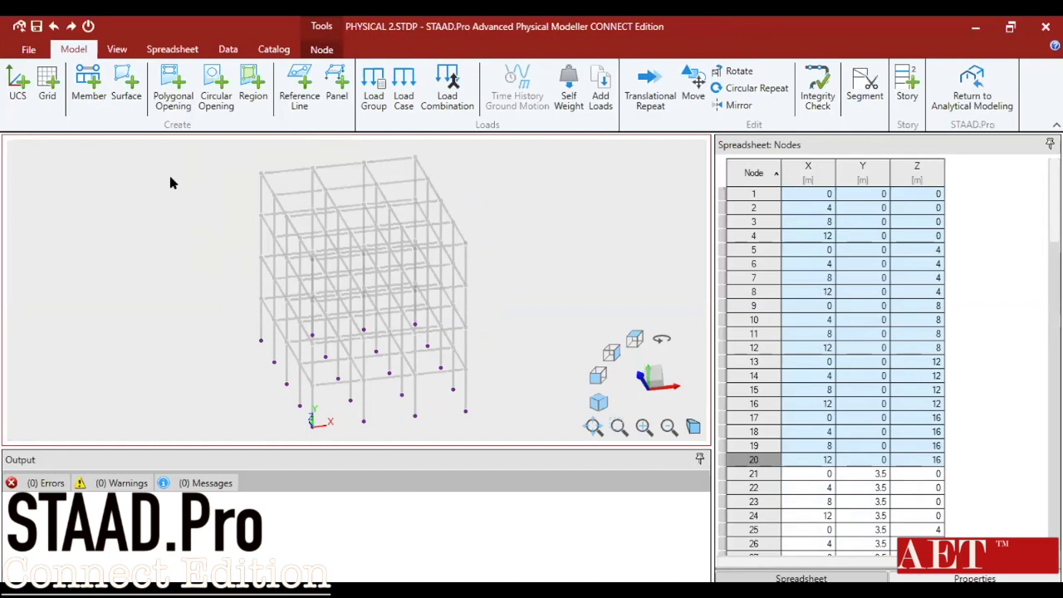
pyautogui.click(126, 83)
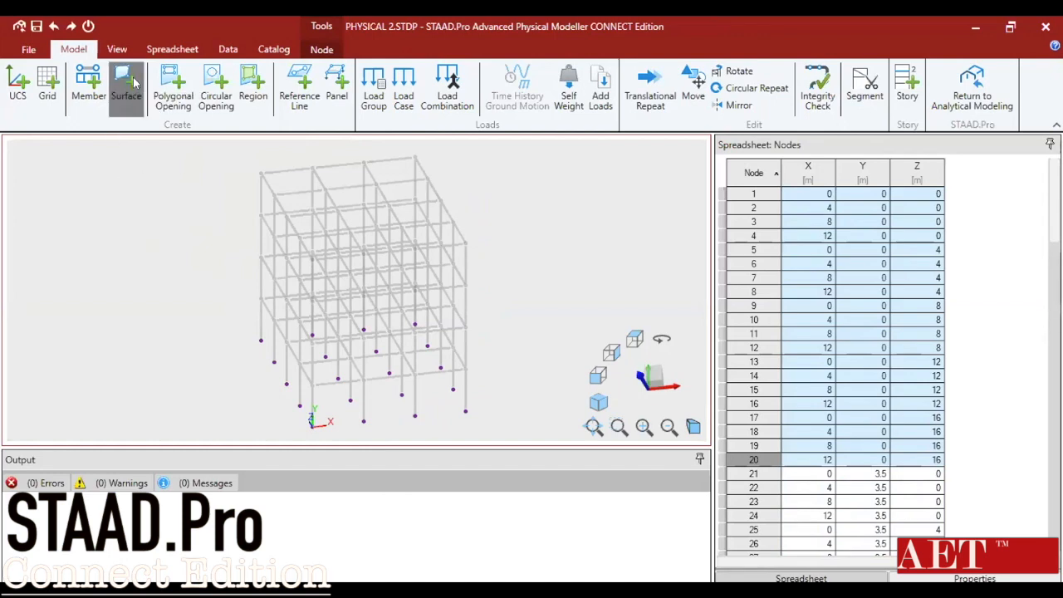
pyautogui.moveTo(303, 294); pyautogui.dragTo(311, 327, button='middle')
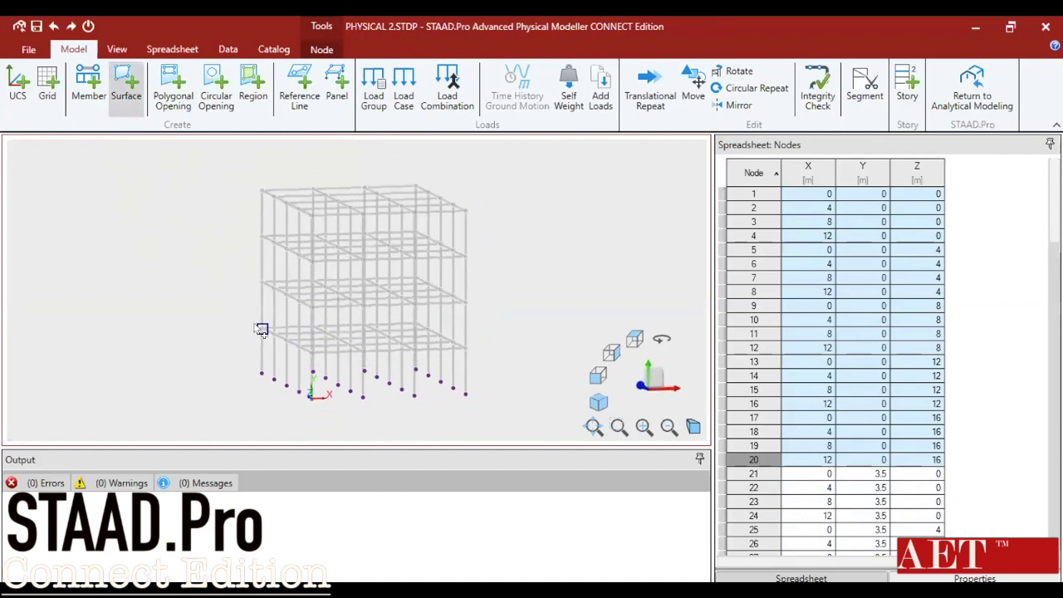
pyautogui.click(416, 324)
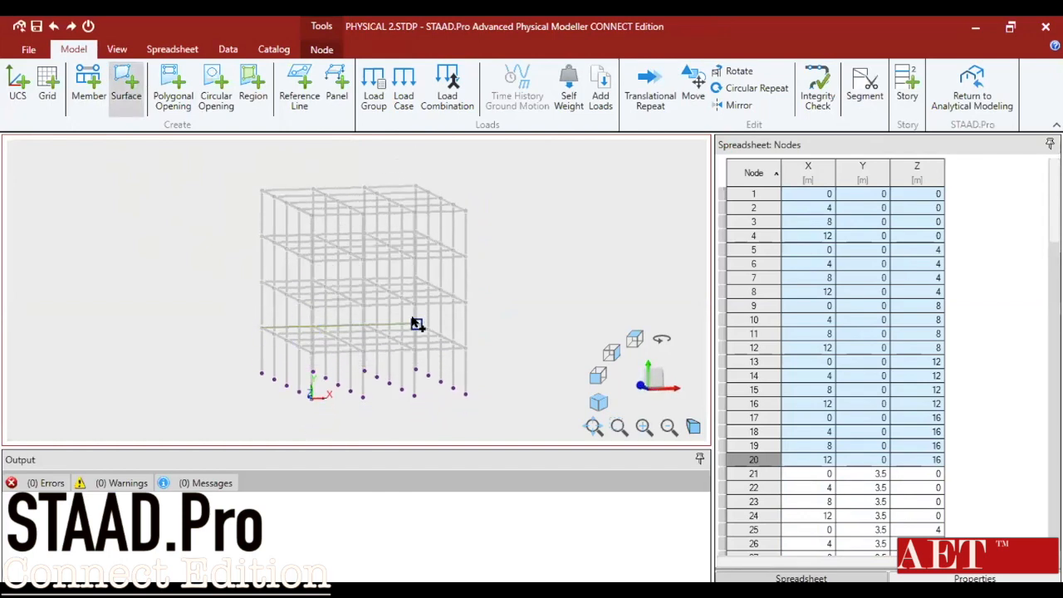
pyautogui.click(462, 349)
pyautogui.click(312, 352)
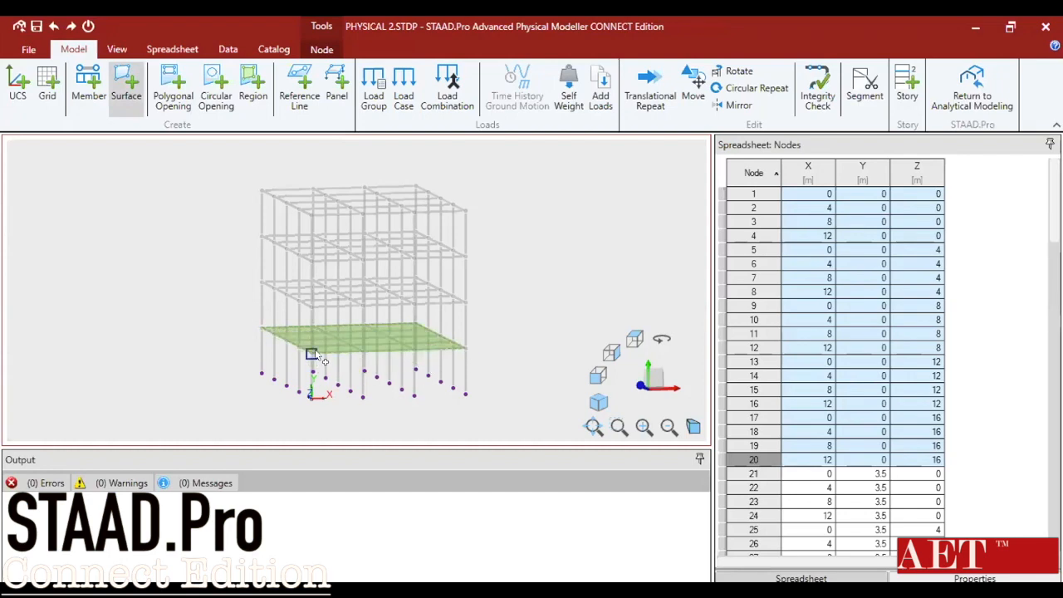
pyautogui.click(262, 329)
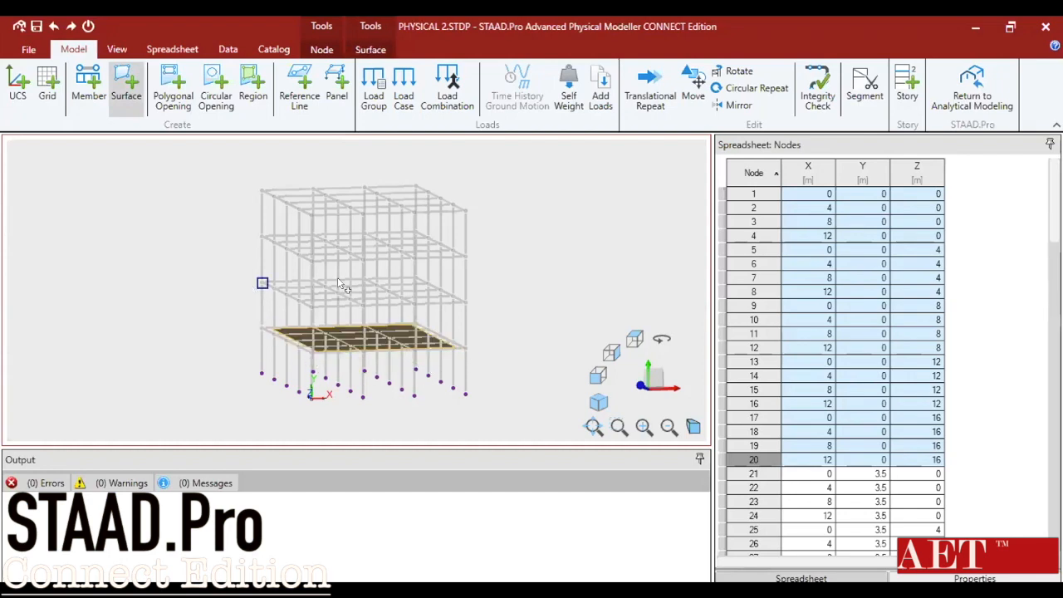
# - Create floor surfaces over the second and third floor levels through the corner nodes of each level
pyautogui.click(451, 303)
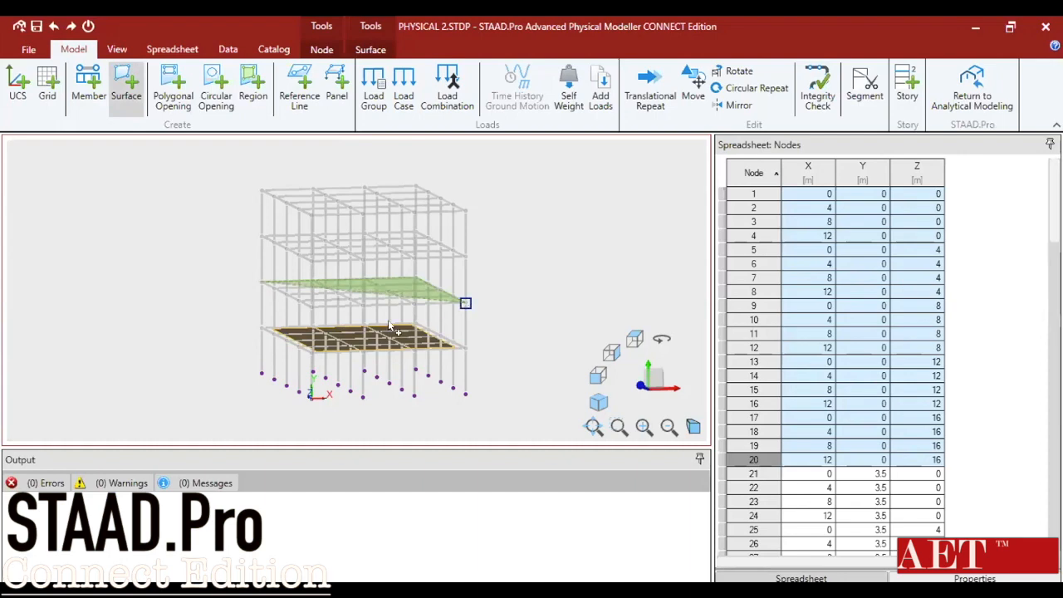
pyautogui.click(465, 301)
pyautogui.click(262, 283)
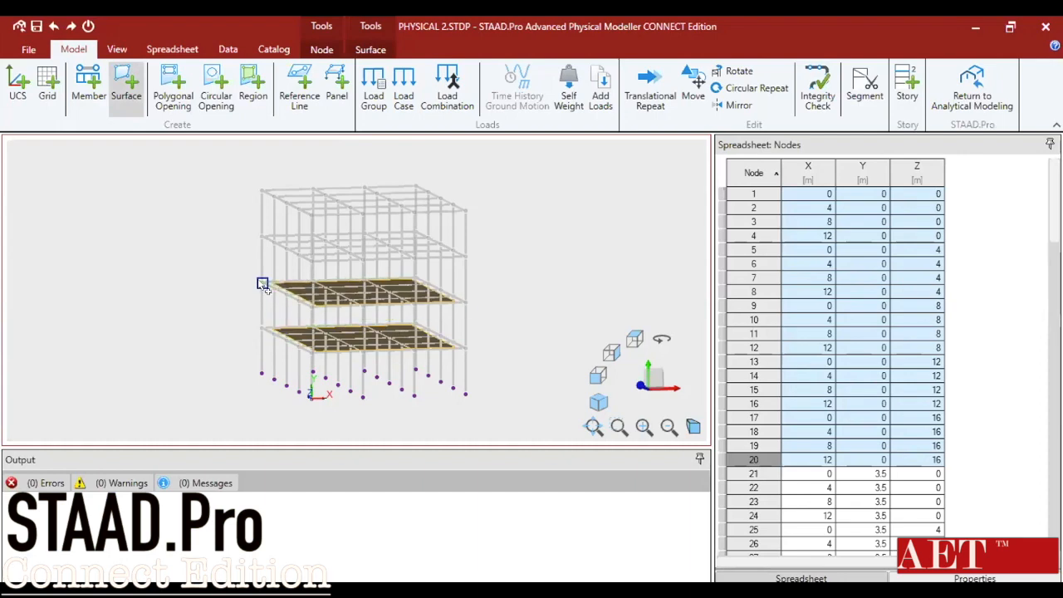
pyautogui.click(416, 233)
pyautogui.click(466, 254)
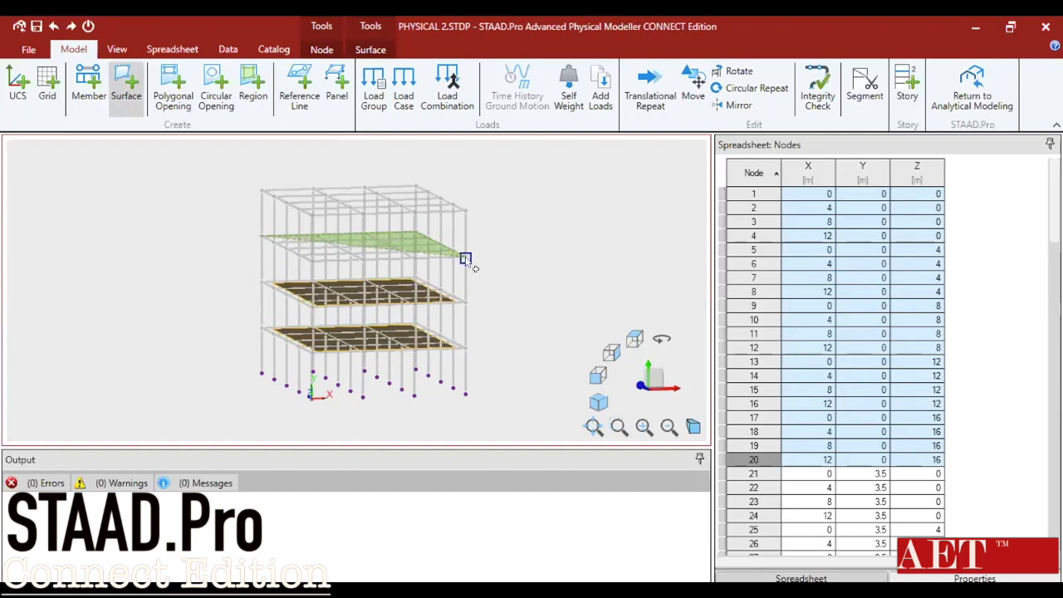
pyautogui.click(311, 263)
# - Create a surface over the top level at Y = 14 m through the frame's four corner nodes
pyautogui.click(262, 192)
pyautogui.click(417, 184)
pyautogui.click(466, 208)
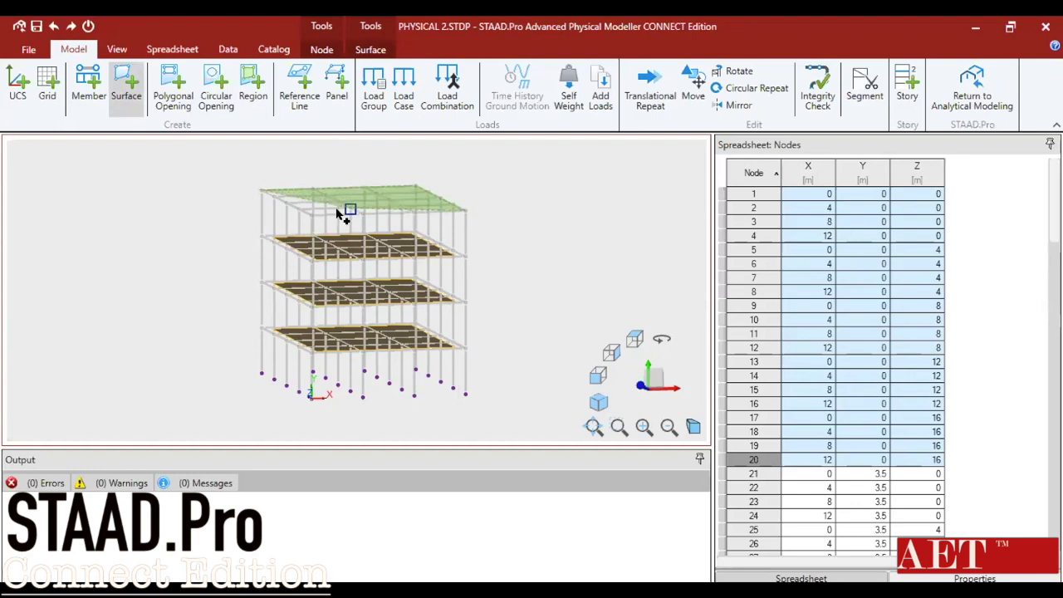
pyautogui.click(311, 214)
pyautogui.click(263, 191)
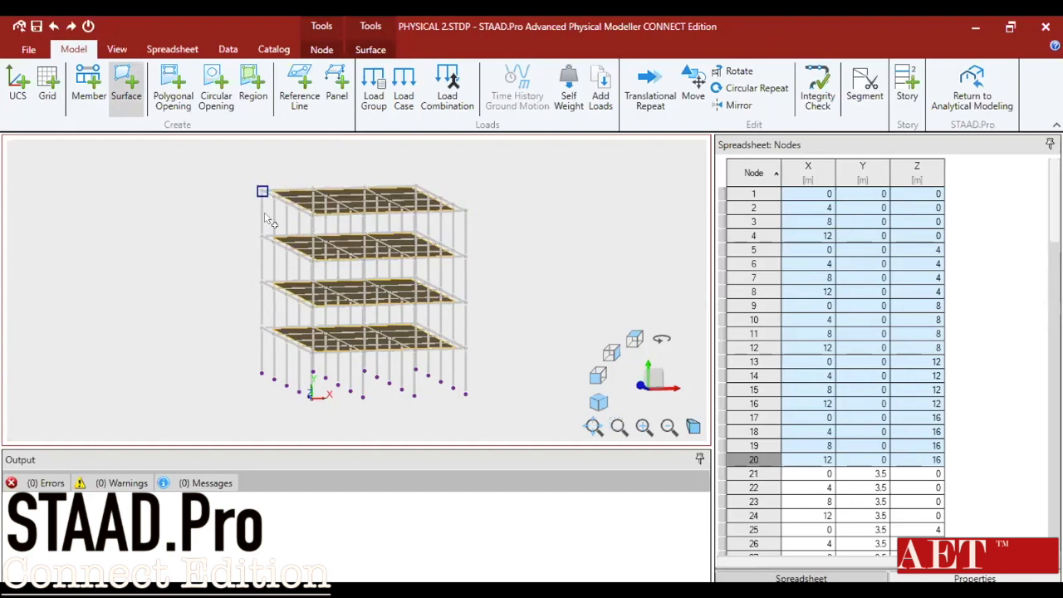
pyautogui.moveTo(373, 244); pyautogui.dragTo(370, 268, button='middle')
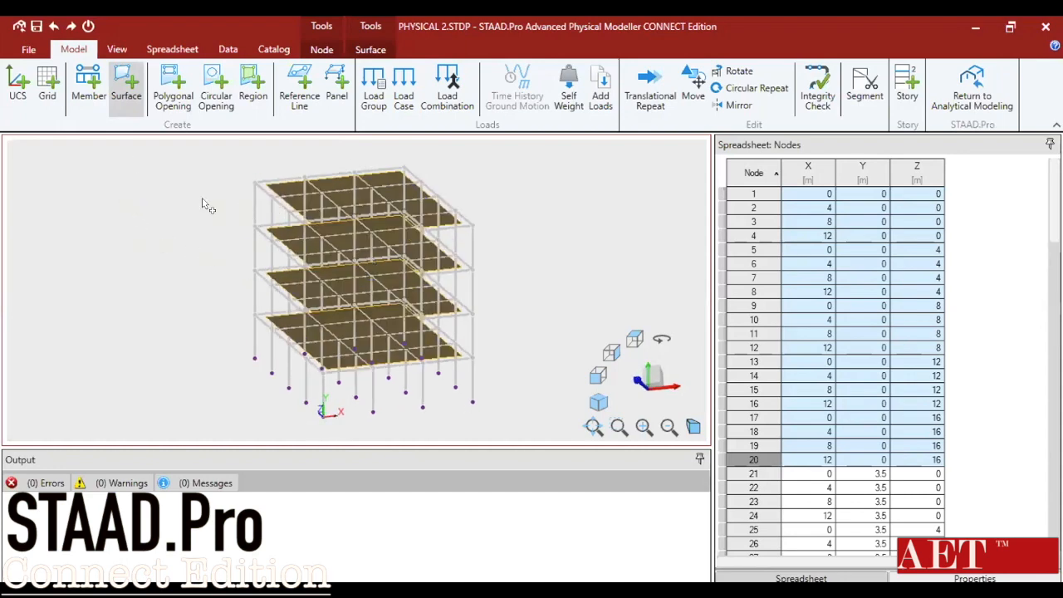
pyautogui.press('Escape')
# - Start a section assignment for the whole frame using India's standard catalog and the ISB table
pyautogui.moveTo(478, 175); pyautogui.dragTo(212, 440)
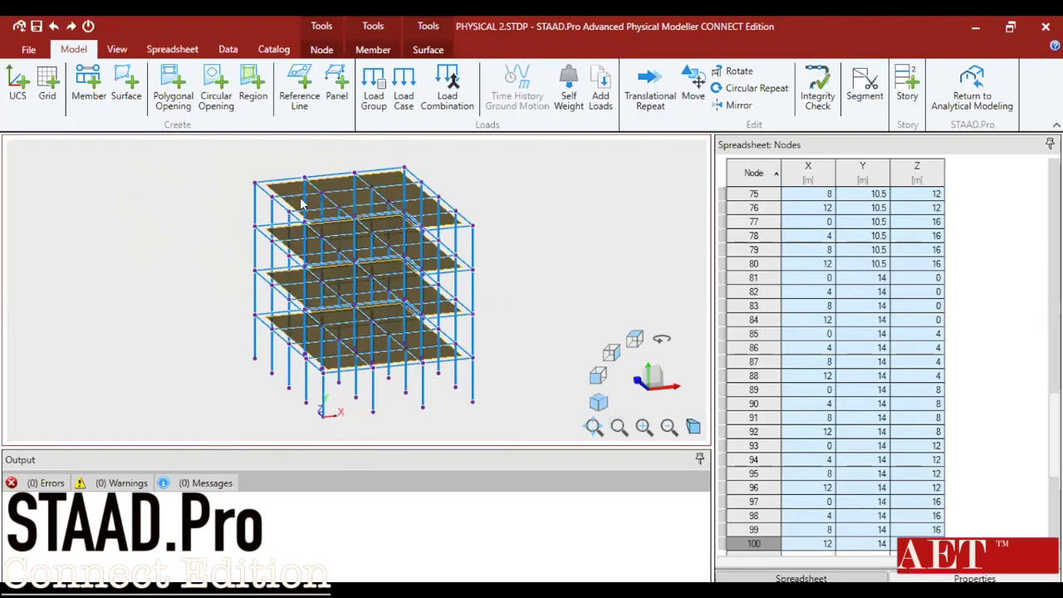
pyautogui.click(322, 50)
pyautogui.click(368, 50)
pyautogui.click(422, 50)
pyautogui.click(329, 51)
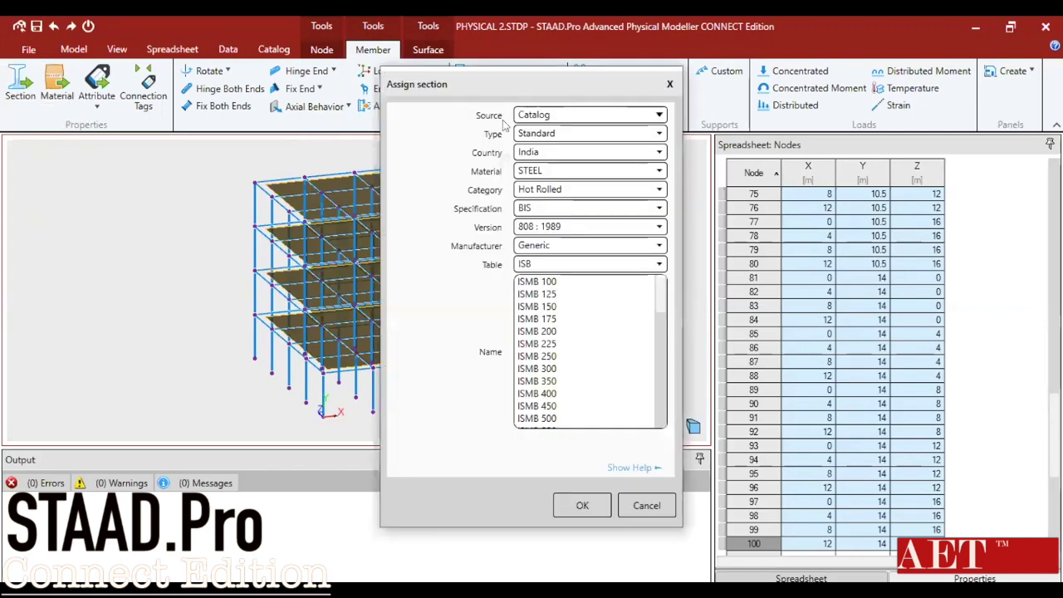
pyautogui.click(582, 134)
pyautogui.click(581, 134)
pyautogui.click(568, 154)
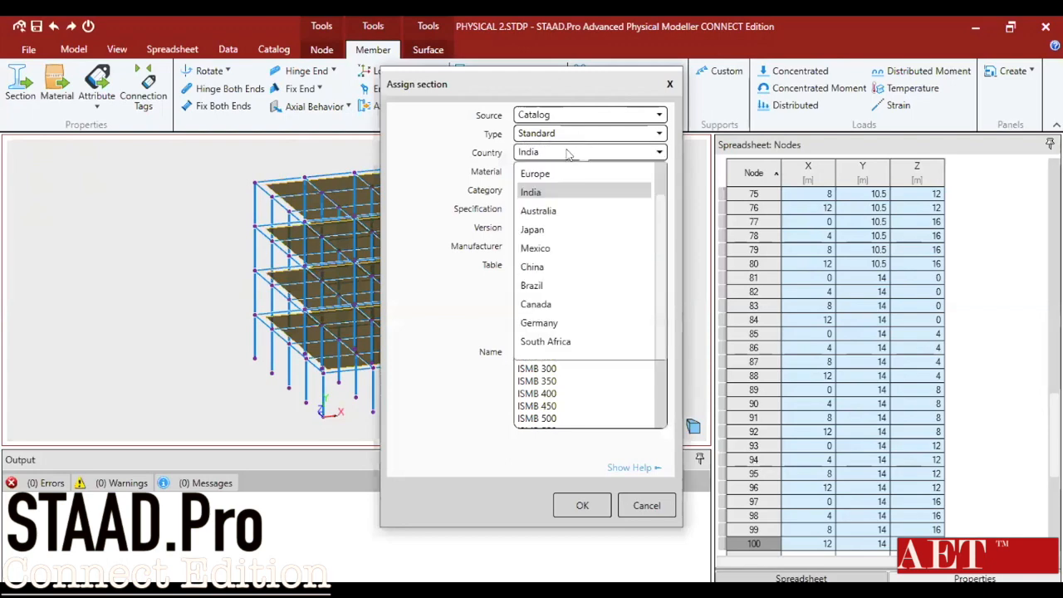
pyautogui.click(553, 193)
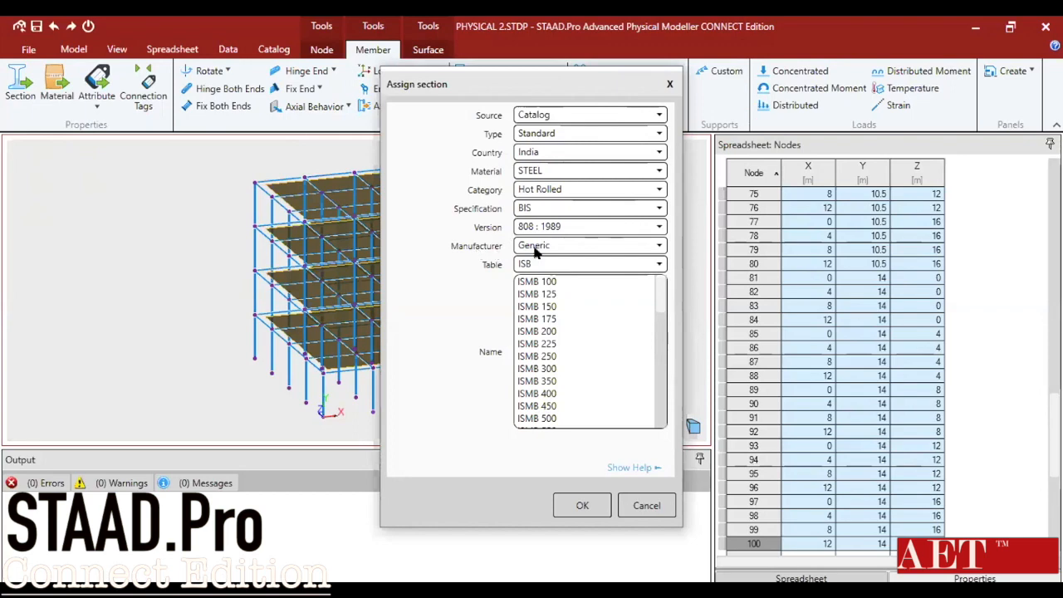
pyautogui.click(554, 265)
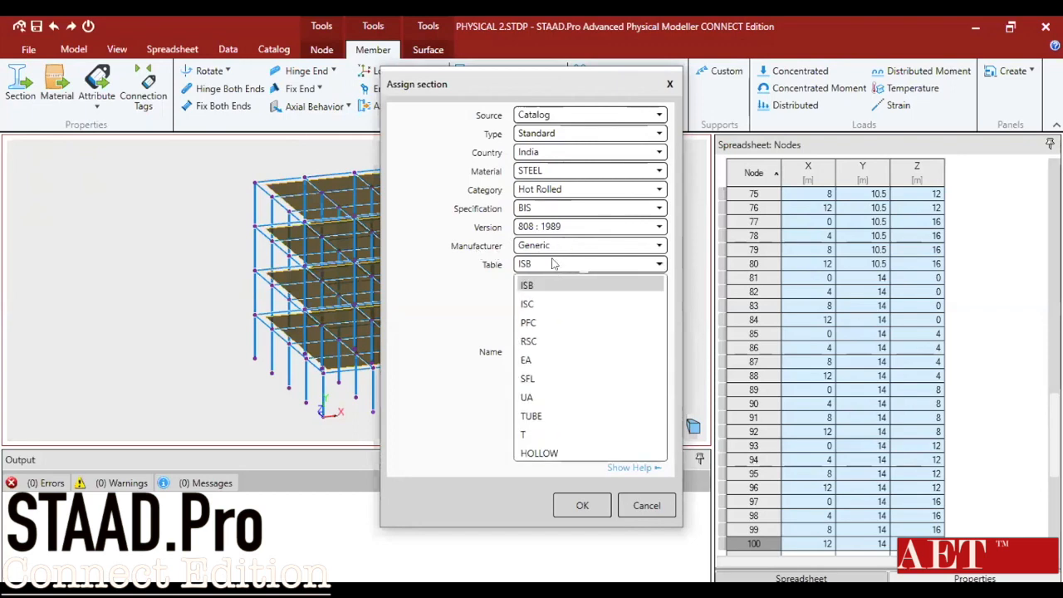
pyautogui.click(548, 285)
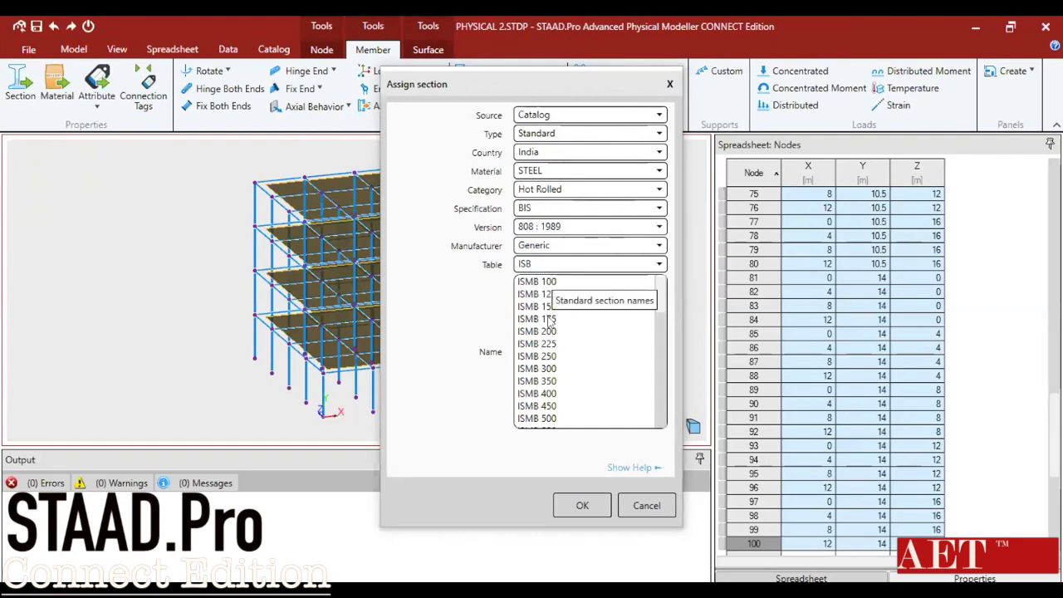
# - Assign the ISLB 350 section to all the selected members
pyautogui.scroll(-5, 550, 324)
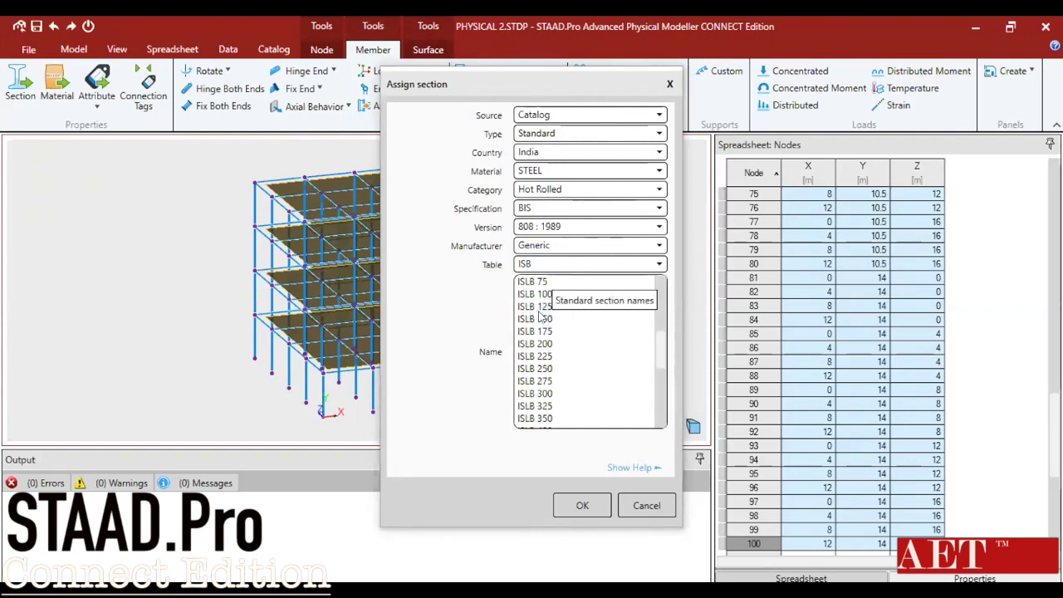
pyautogui.scroll(-6, 544, 324)
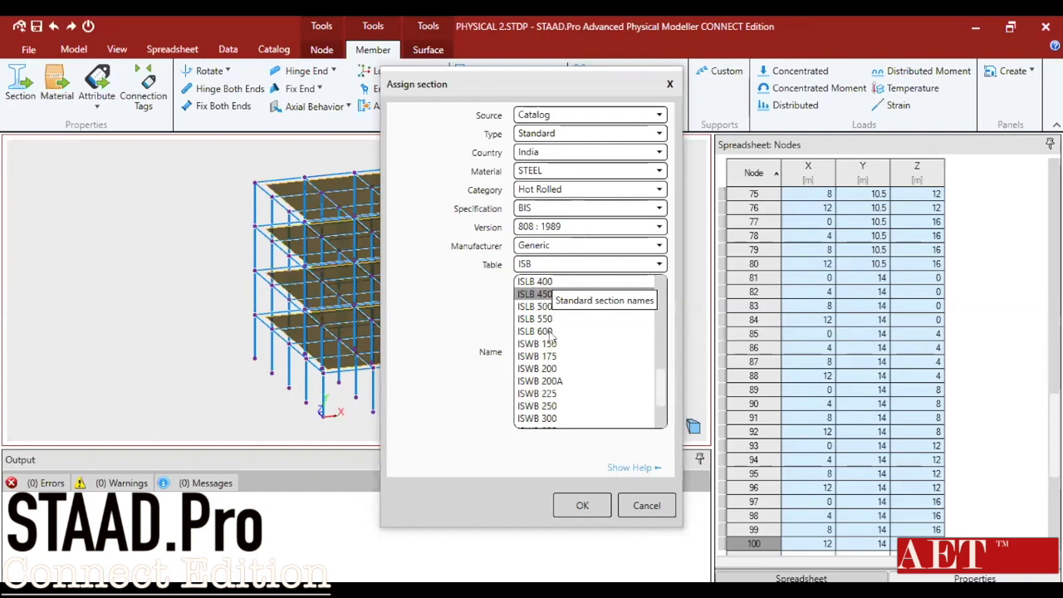
pyautogui.scroll(2, 551, 336)
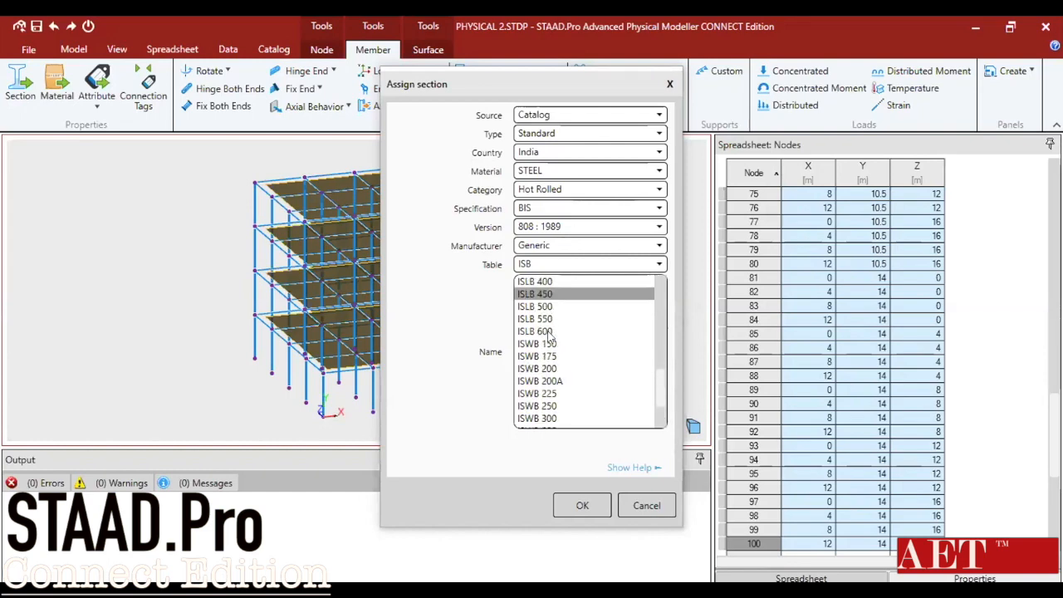
pyautogui.scroll(3, 540, 329)
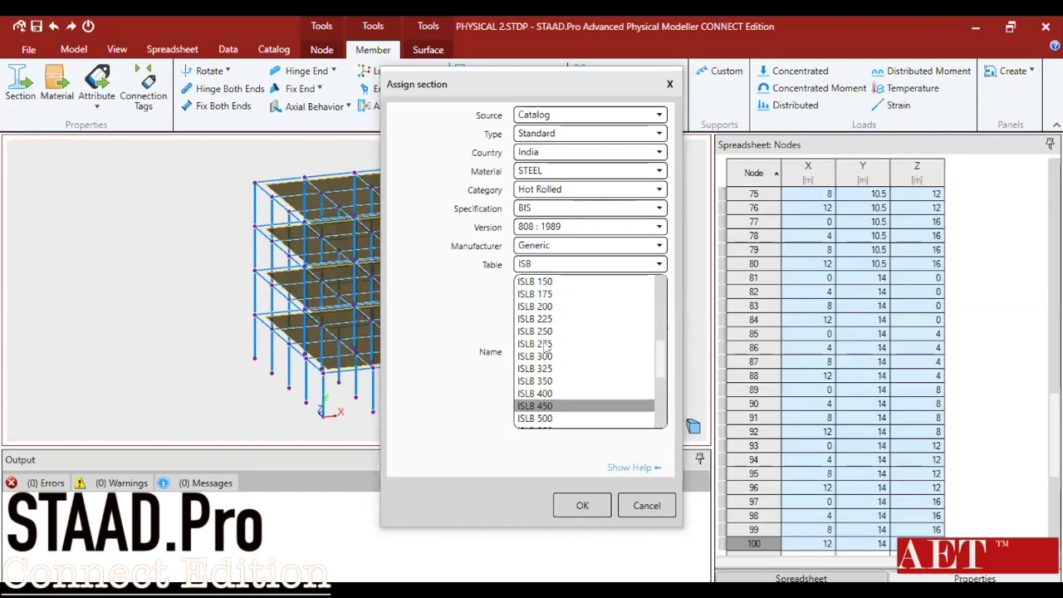
pyautogui.scroll(1, 531, 312)
pyautogui.scroll(-2, 541, 322)
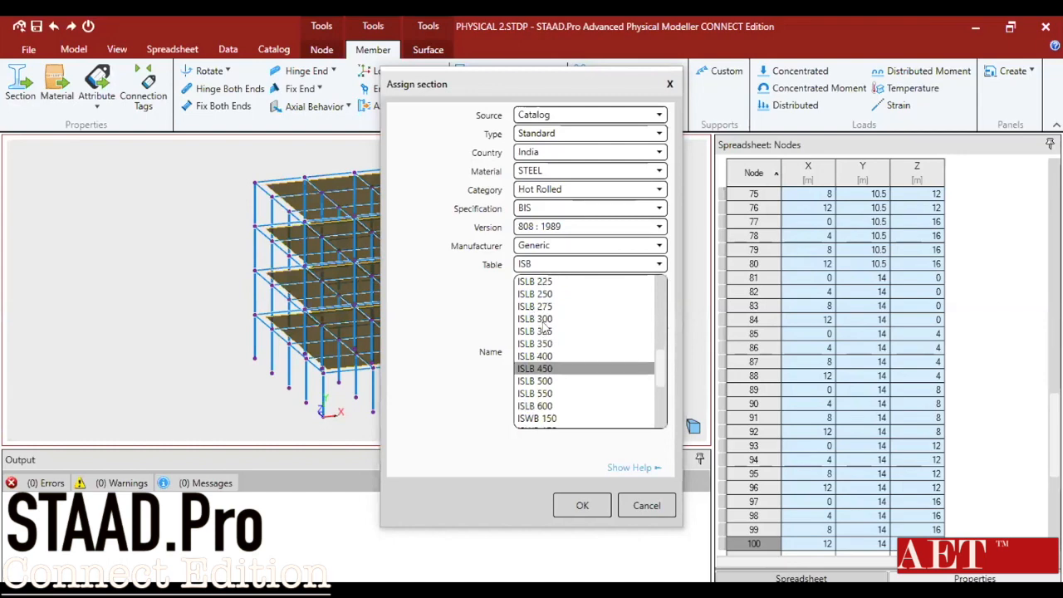
pyautogui.click(539, 344)
pyautogui.click(582, 505)
# - Turn on 3D rendering for the frame model
pyautogui.scroll(5, 376, 230)
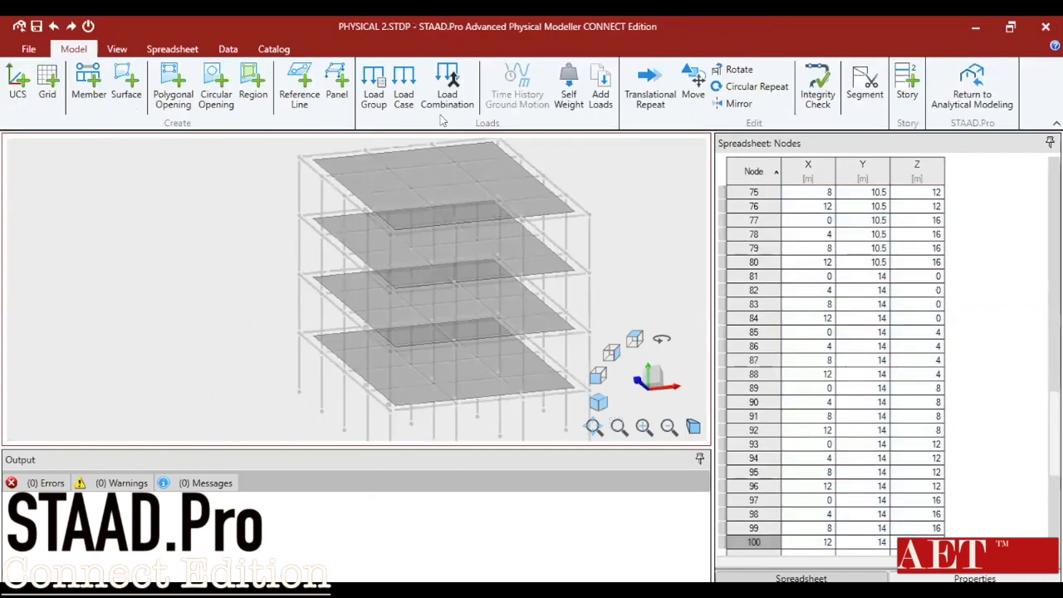
pyautogui.click(125, 51)
pyautogui.click(904, 87)
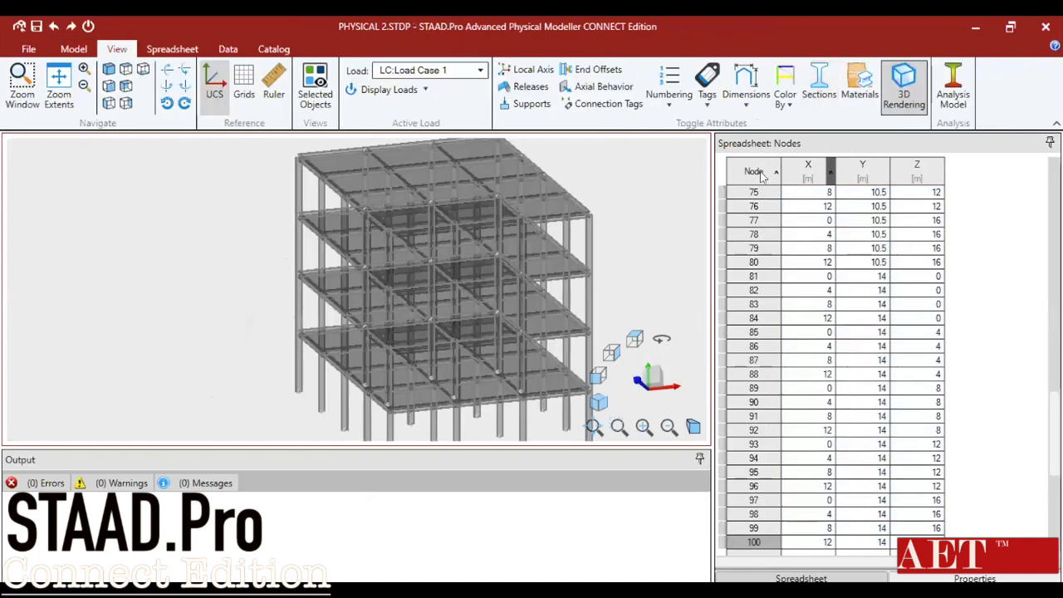
# - Examine the rendered members and floor surfaces up close and from several angles
pyautogui.scroll(3, 443, 241)
pyautogui.moveTo(436, 252); pyautogui.dragTo(433, 214, button='middle')
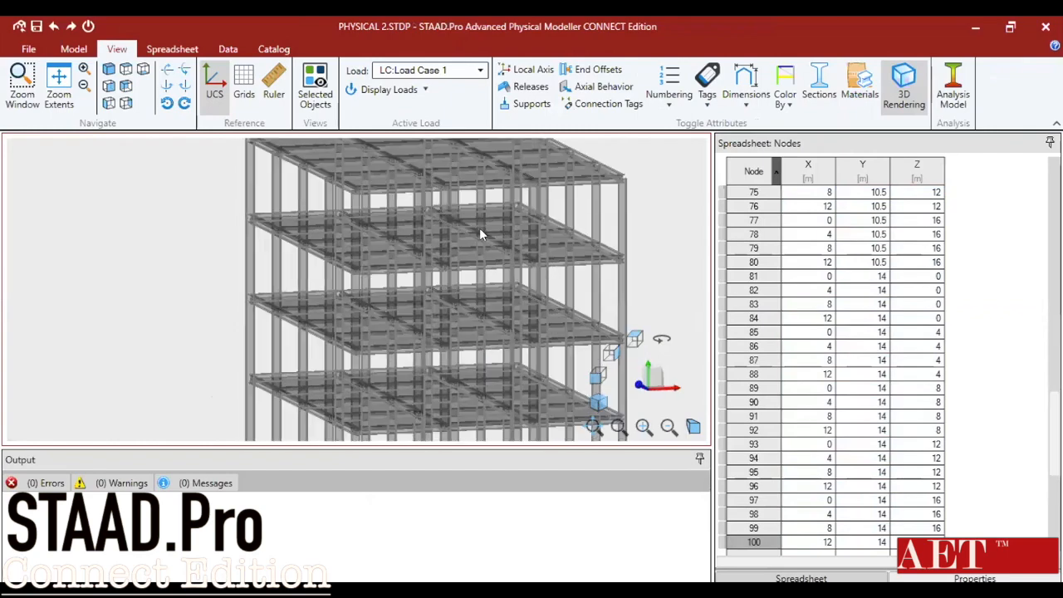
pyautogui.scroll(3, 465, 221)
pyautogui.moveTo(459, 184); pyautogui.dragTo(455, 242, button='middle')
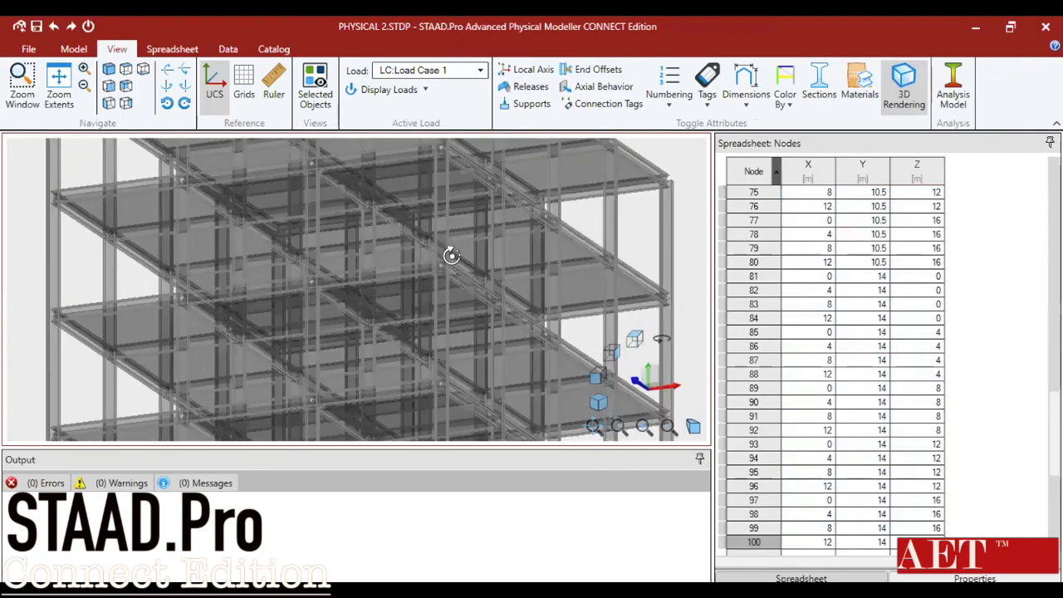
pyautogui.moveTo(452, 256); pyautogui.dragTo(454, 255, button='middle')
pyautogui.scroll(-1, 579, 228)
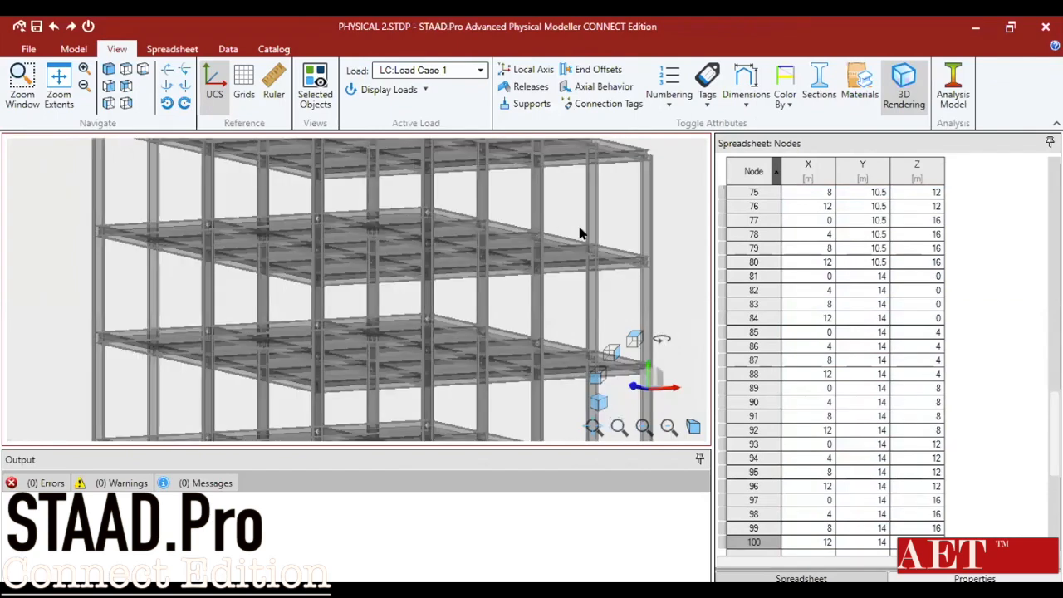
pyautogui.scroll(-1, 591, 238)
pyautogui.scroll(-1, 591, 237)
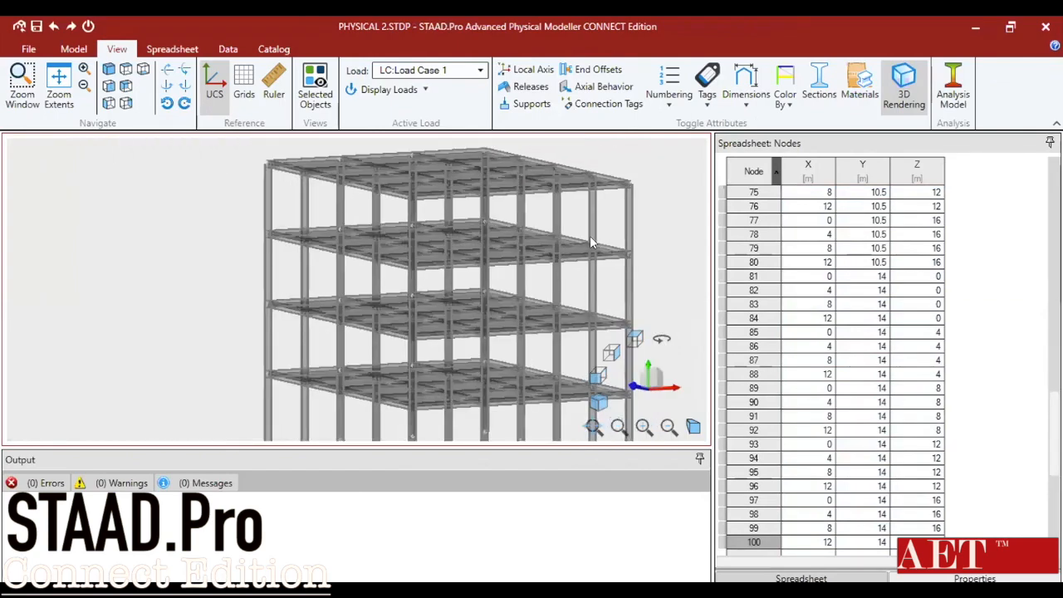
pyautogui.scroll(-1, 597, 241)
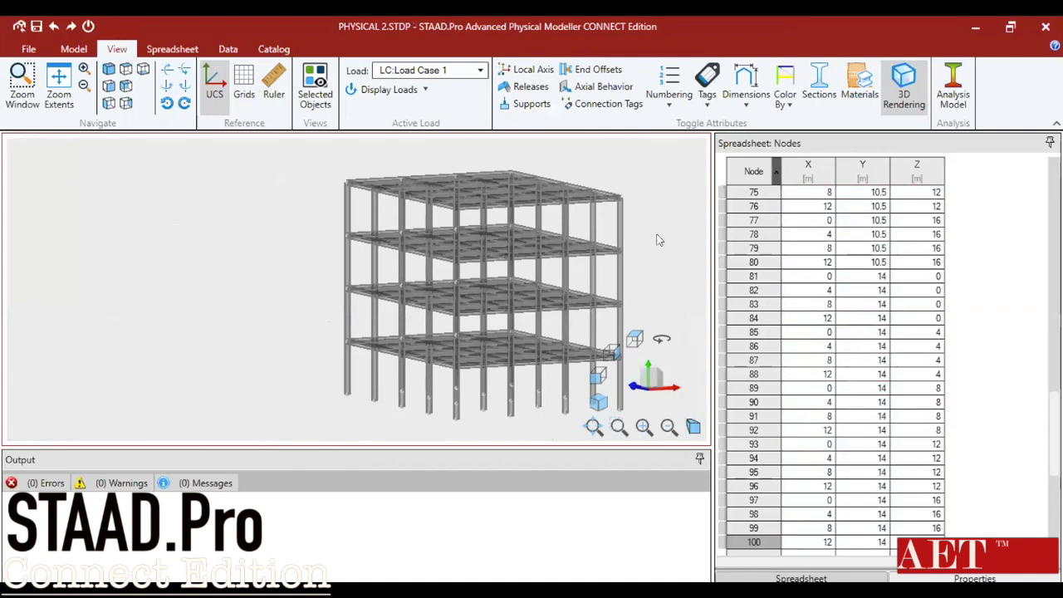
# - Select the entire model and assign a thickness of 0.15 m to all its surfaces
pyautogui.hotkey('ctrl', 'a')
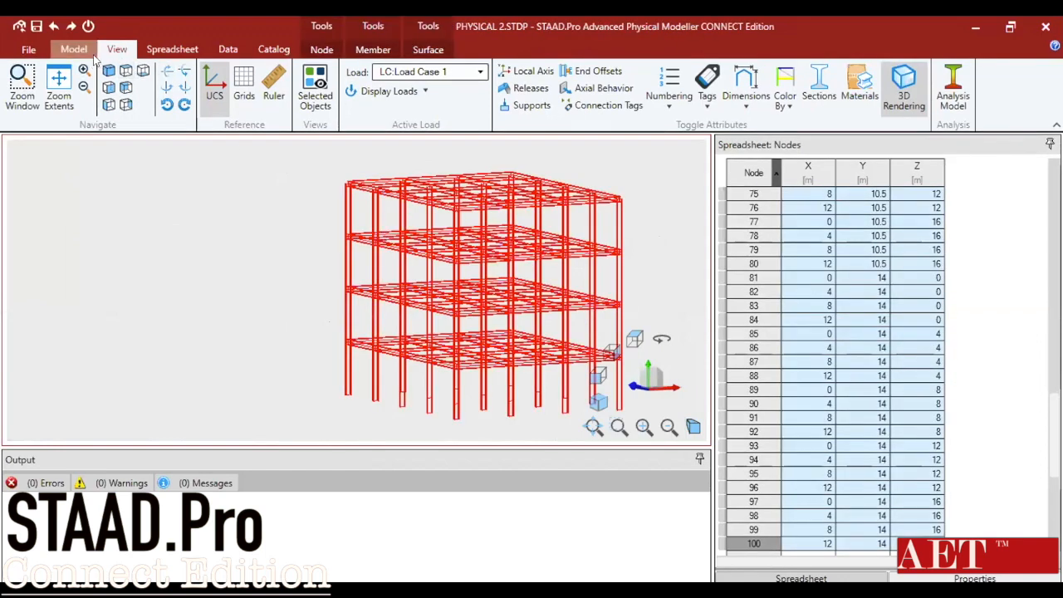
pyautogui.click(427, 49)
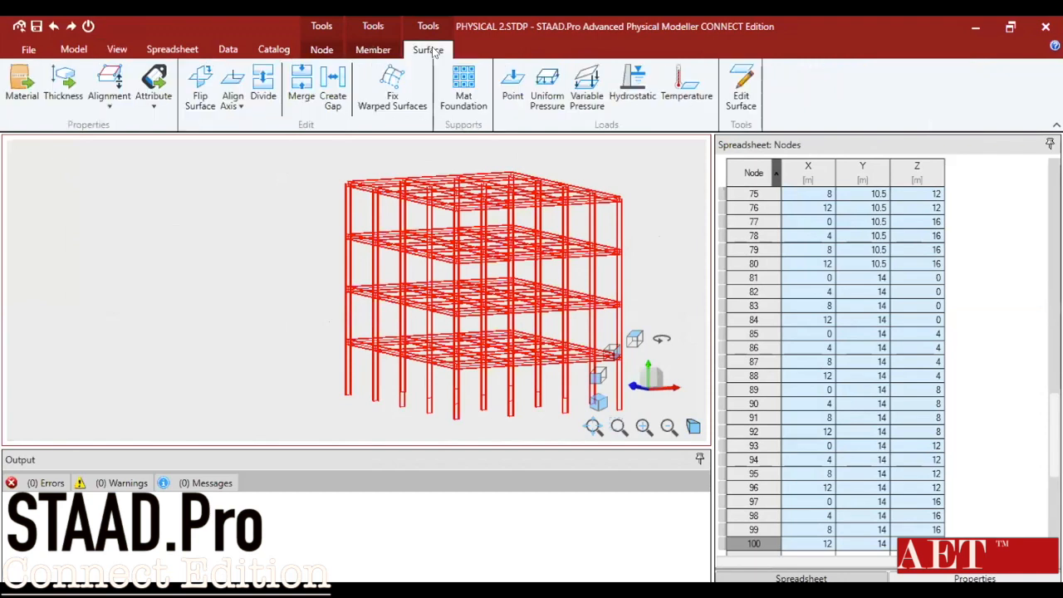
pyautogui.click(63, 89)
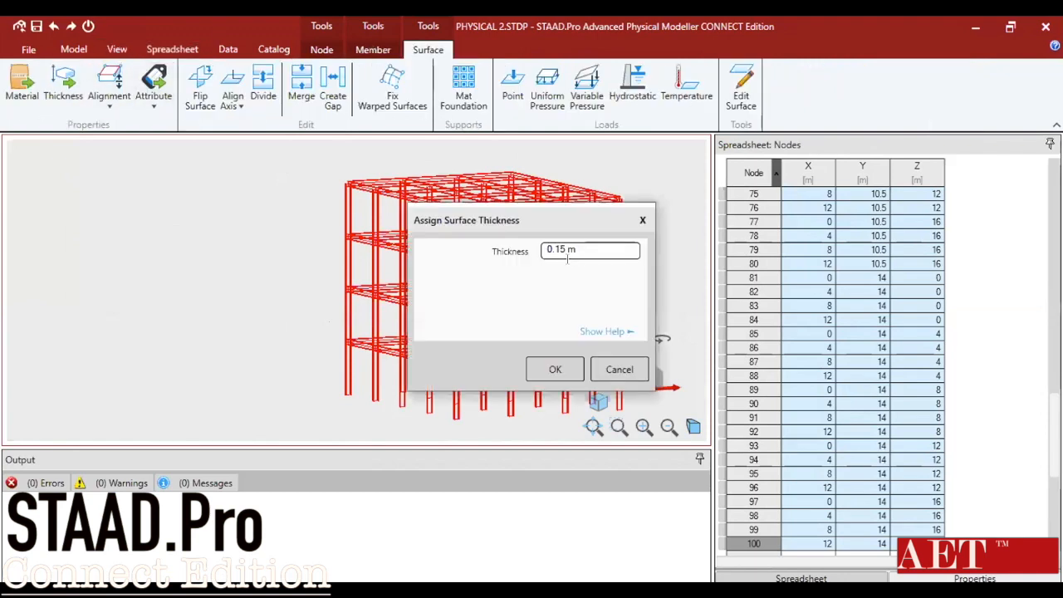
pyautogui.click(555, 369)
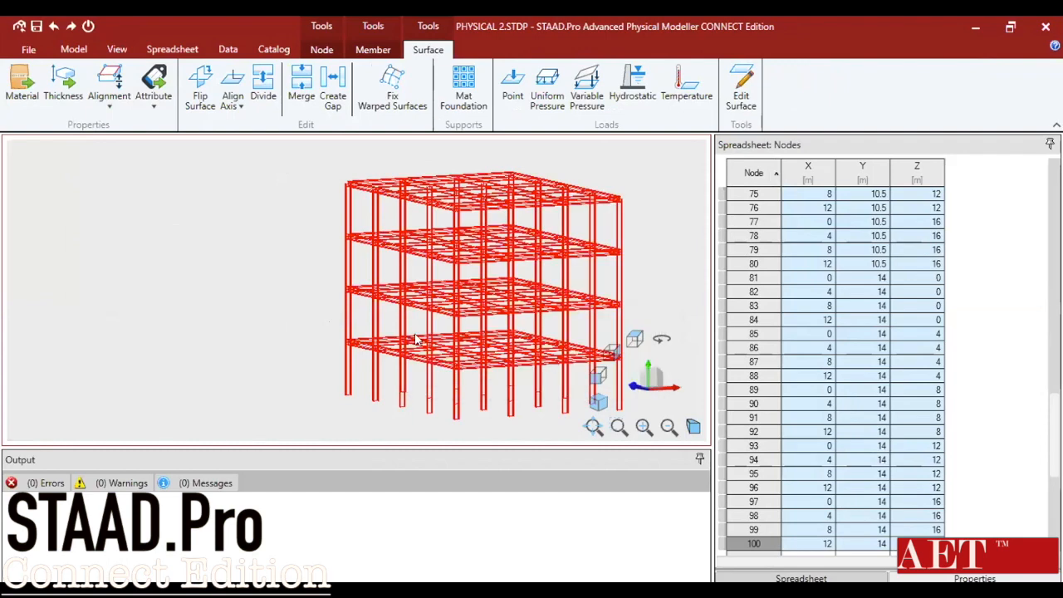
# - Assign the Indian catalog material E 165 from the INDIAN_STEEL specification to all surfaces, and clear the selection
pyautogui.click(22, 85)
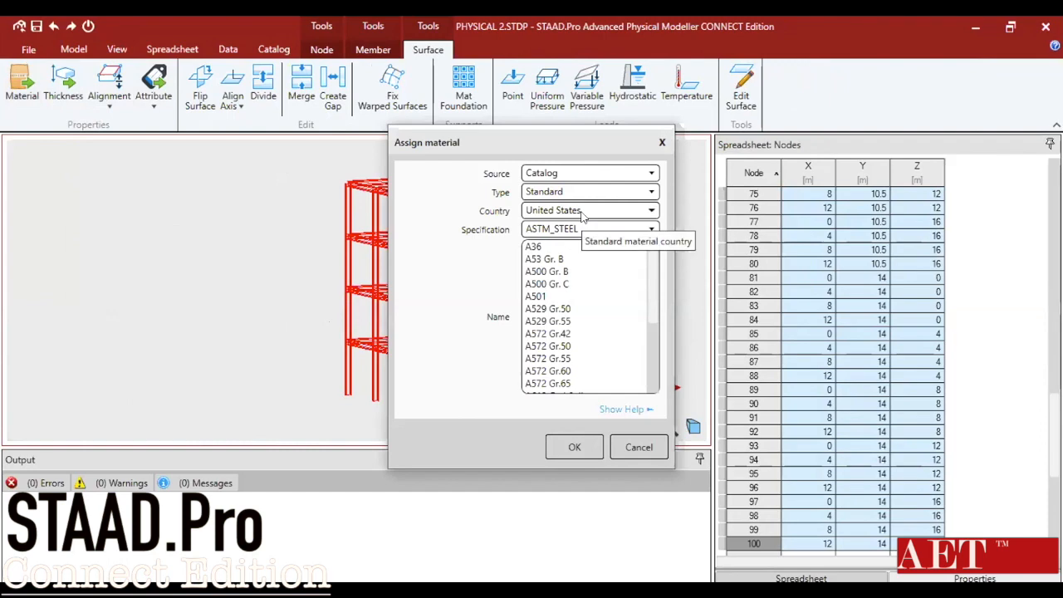
pyautogui.click(583, 211)
pyautogui.click(556, 287)
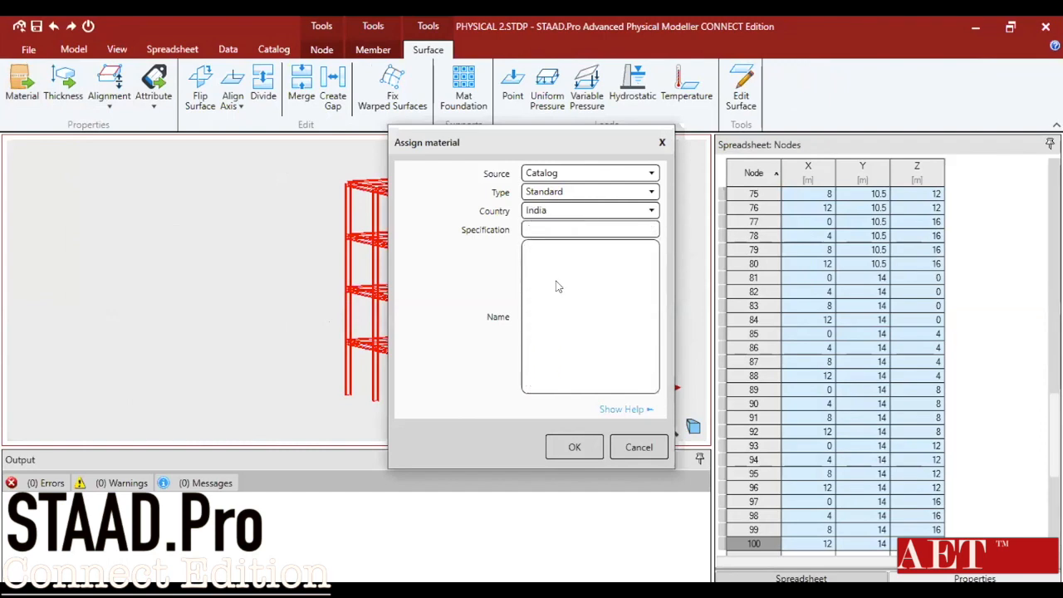
pyautogui.click(581, 232)
pyautogui.click(550, 249)
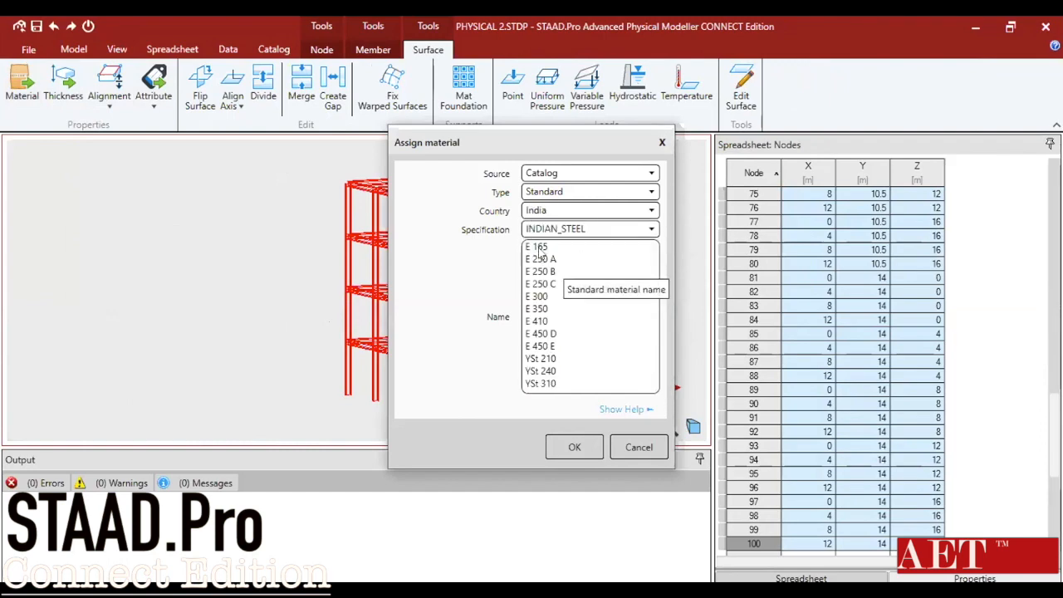
pyautogui.click(538, 248)
pyautogui.click(575, 447)
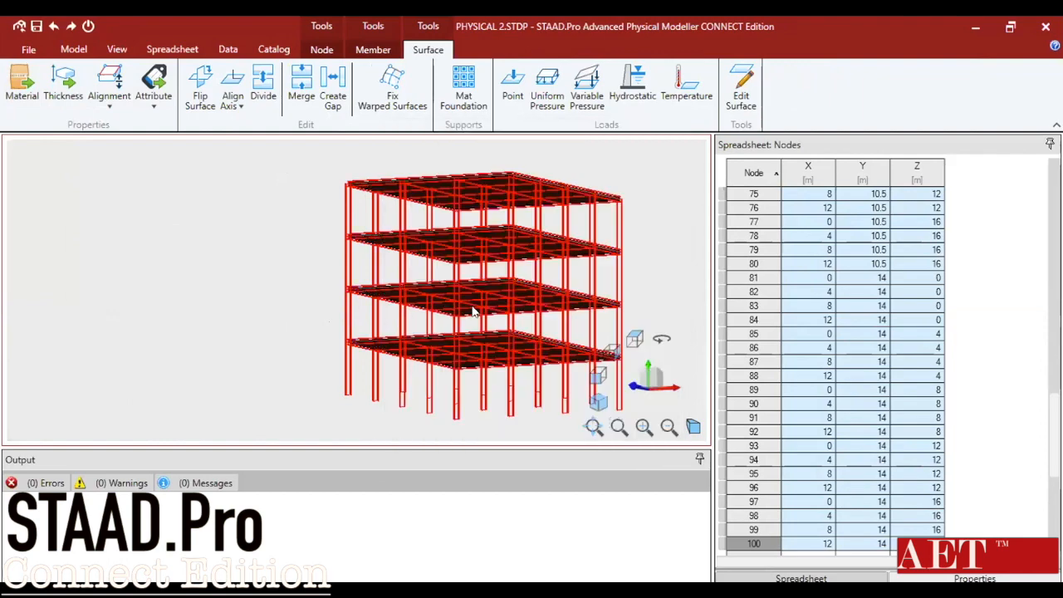
pyautogui.click(261, 244)
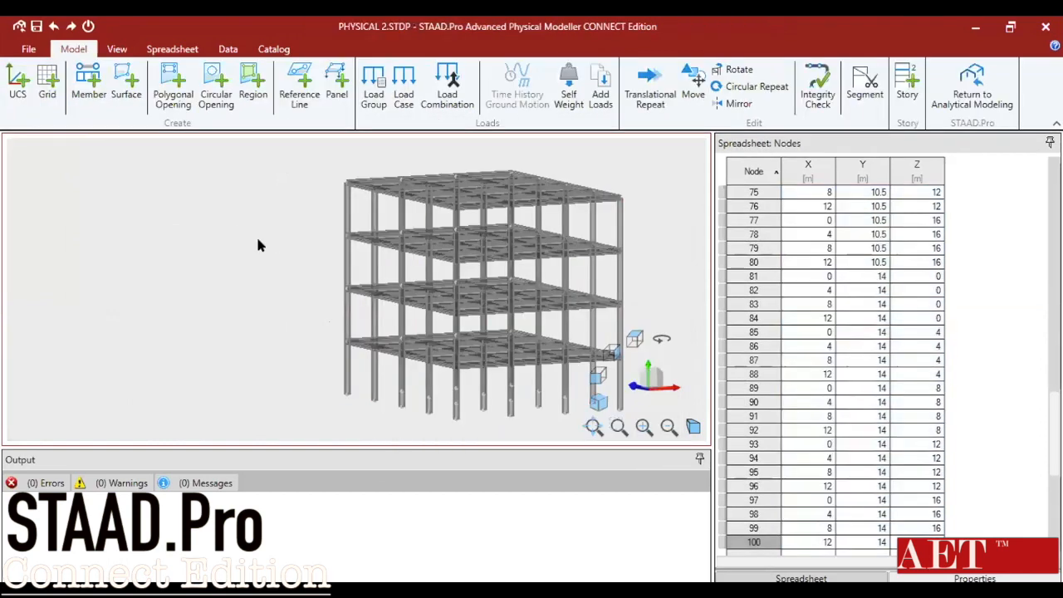
# - Turn on the materials display for the rendered building
pyautogui.click(117, 49)
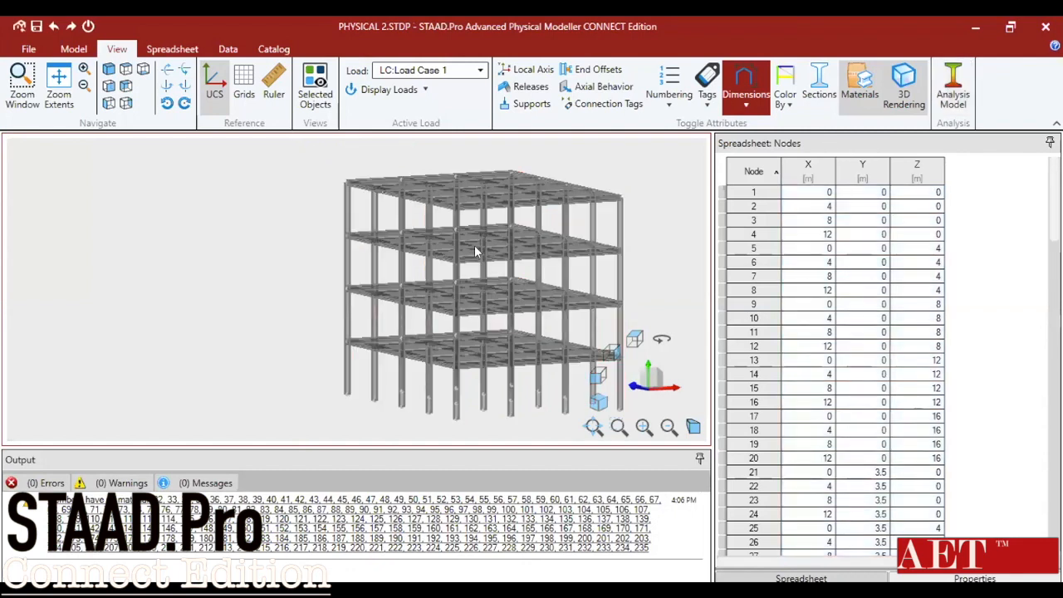
pyautogui.scroll(-2, 475, 245)
pyautogui.moveTo(463, 244); pyautogui.dragTo(310, 244, button='middle')
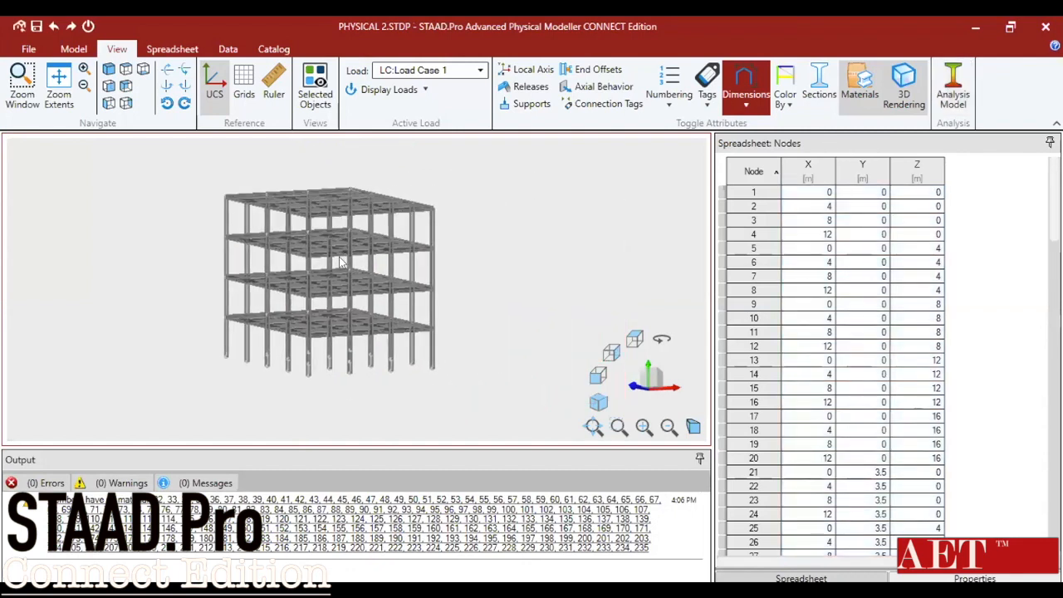
# - Select all the base nodes of the frame and assign pinned supports to them
pyautogui.click(125, 87)
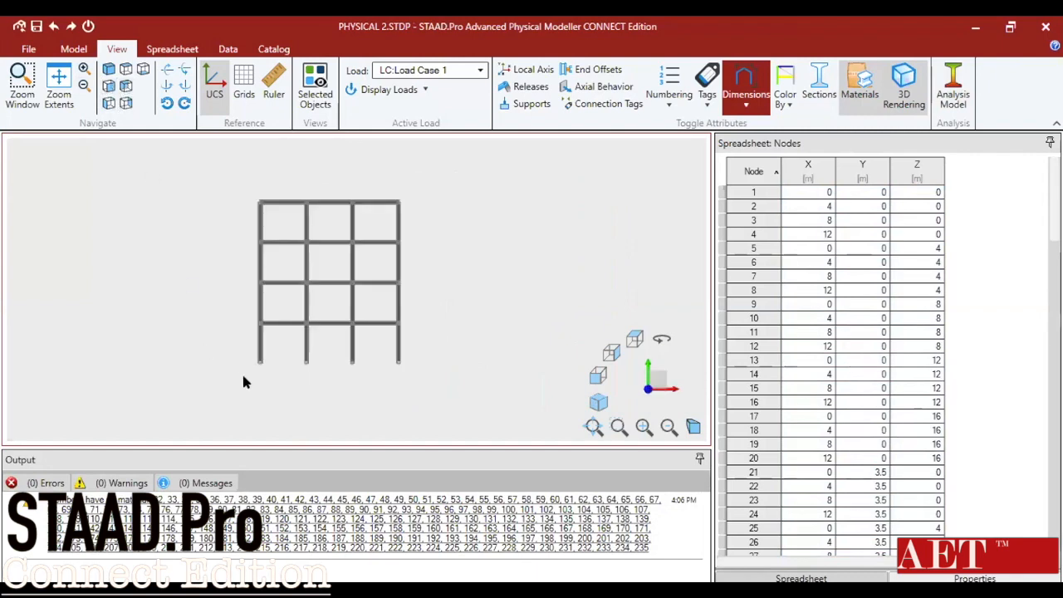
pyautogui.moveTo(368, 388); pyautogui.dragTo(405, 357)
pyautogui.moveTo(397, 355); pyautogui.dragTo(391, 347, button='middle')
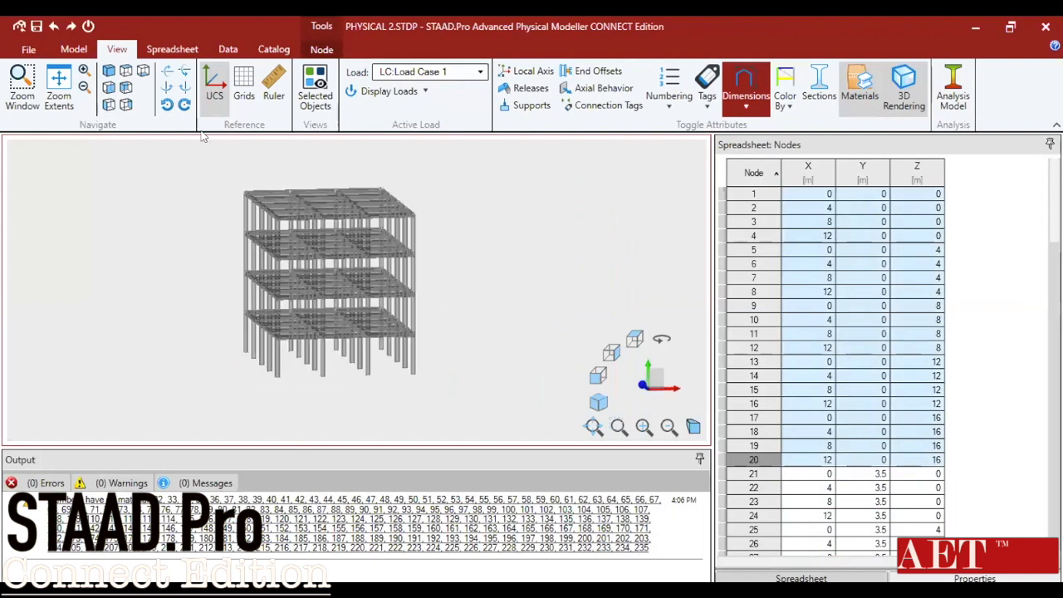
pyautogui.click(320, 50)
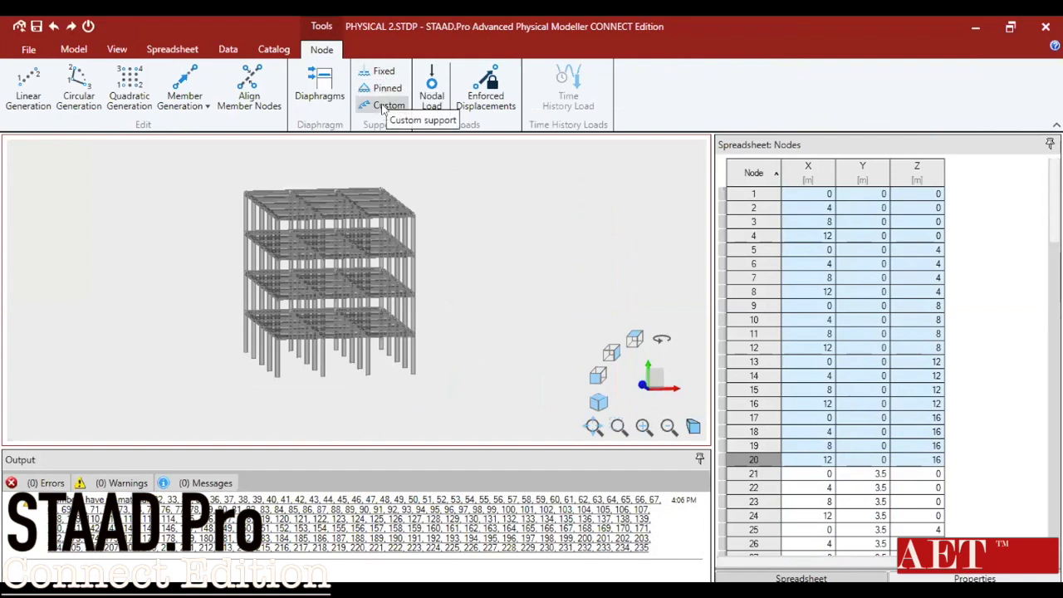
pyautogui.click(386, 73)
pyautogui.click(386, 88)
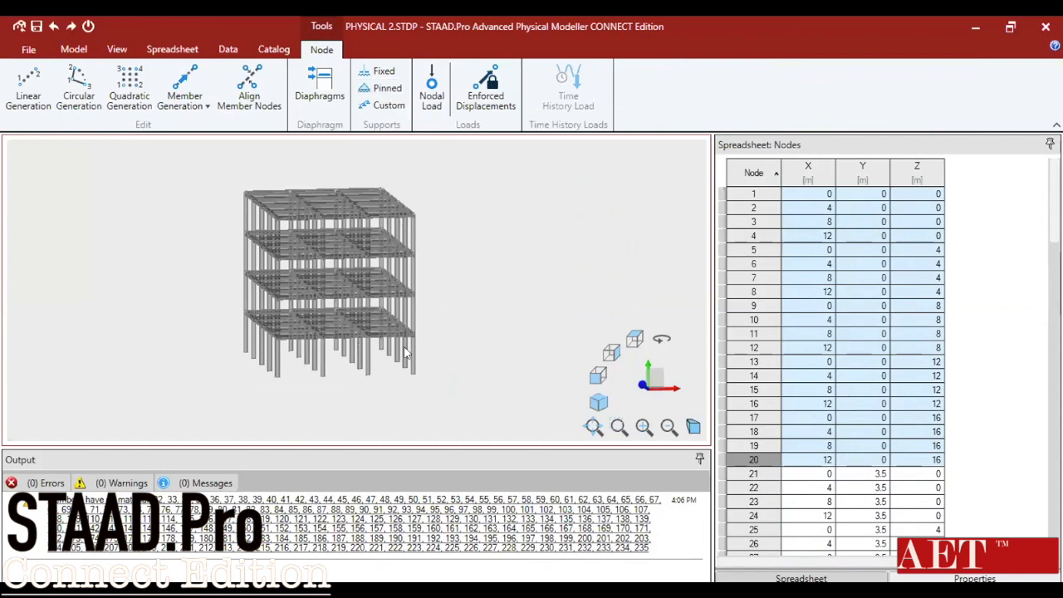
pyautogui.click(378, 346)
pyautogui.scroll(3, 343, 380)
pyautogui.scroll(2, 346, 386)
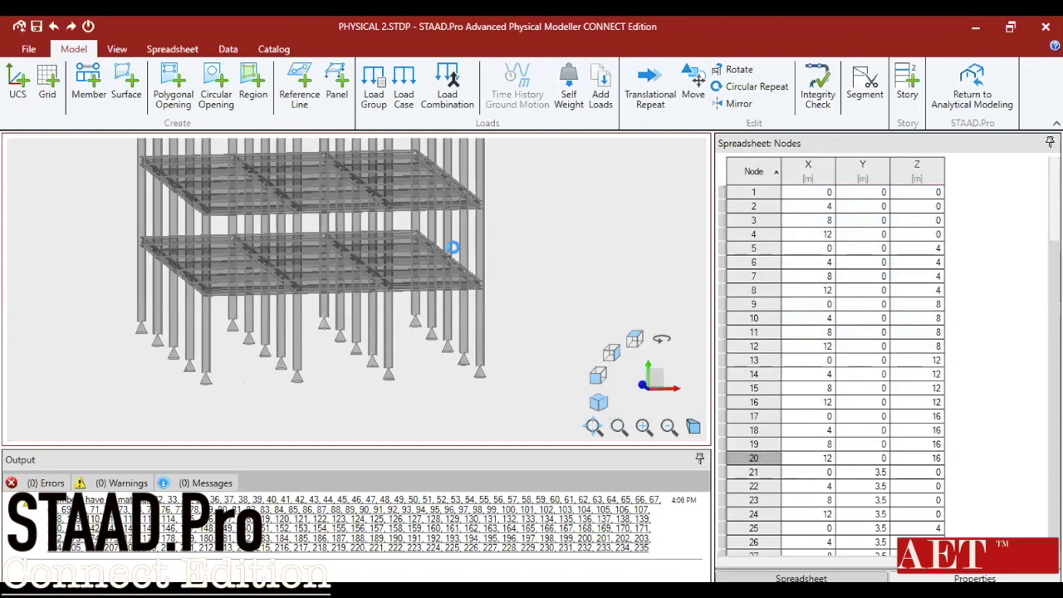
# - Select the entire model and add a uniform member load of -2.8 kN/m in Global Y under Load Case 1
pyautogui.scroll(-3, 456, 261)
pyautogui.moveTo(366, 274); pyautogui.dragTo(371, 291, button='middle')
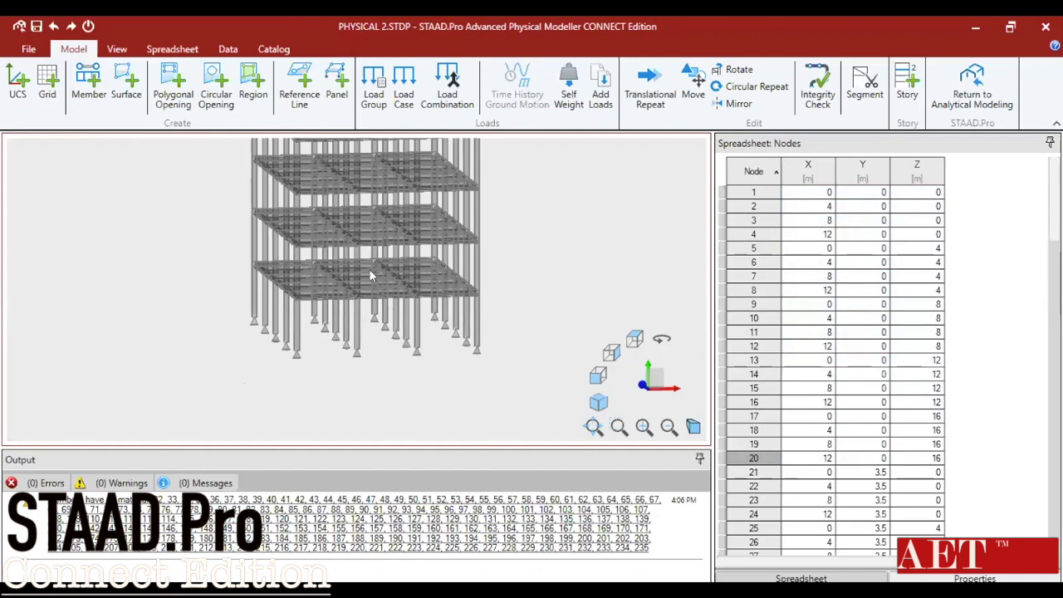
pyautogui.keyDown('shift'); pyautogui.moveTo(369, 270); pyautogui.dragTo(368, 296, button='middle'); pyautogui.keyUp('shift')
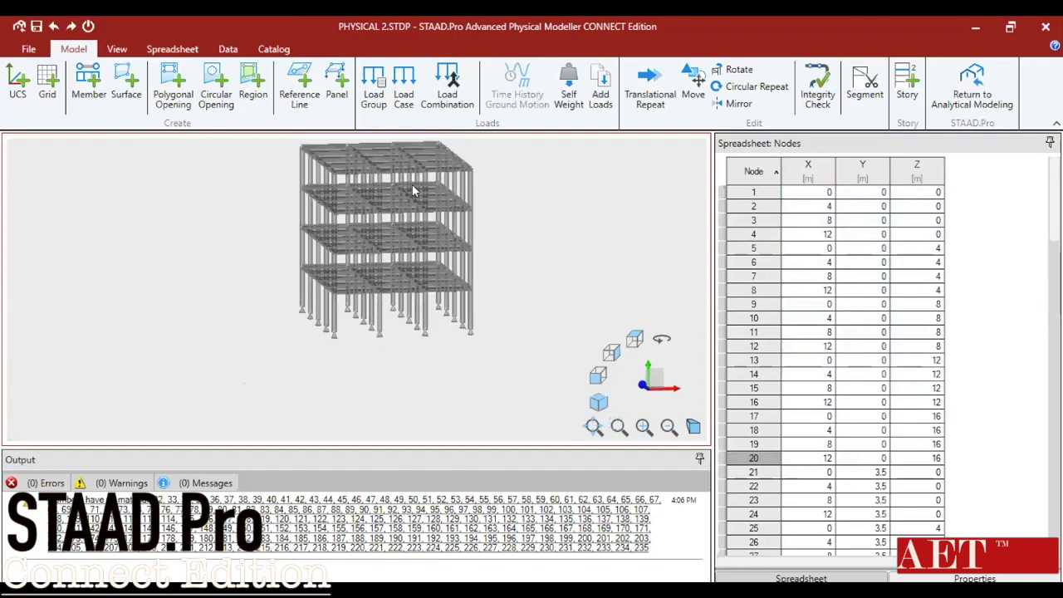
pyautogui.keyDown('shift'); pyautogui.moveTo(399, 246); pyautogui.dragTo(440, 197, button='middle'); pyautogui.keyUp('shift')
pyautogui.moveTo(527, 181); pyautogui.dragTo(219, 428)
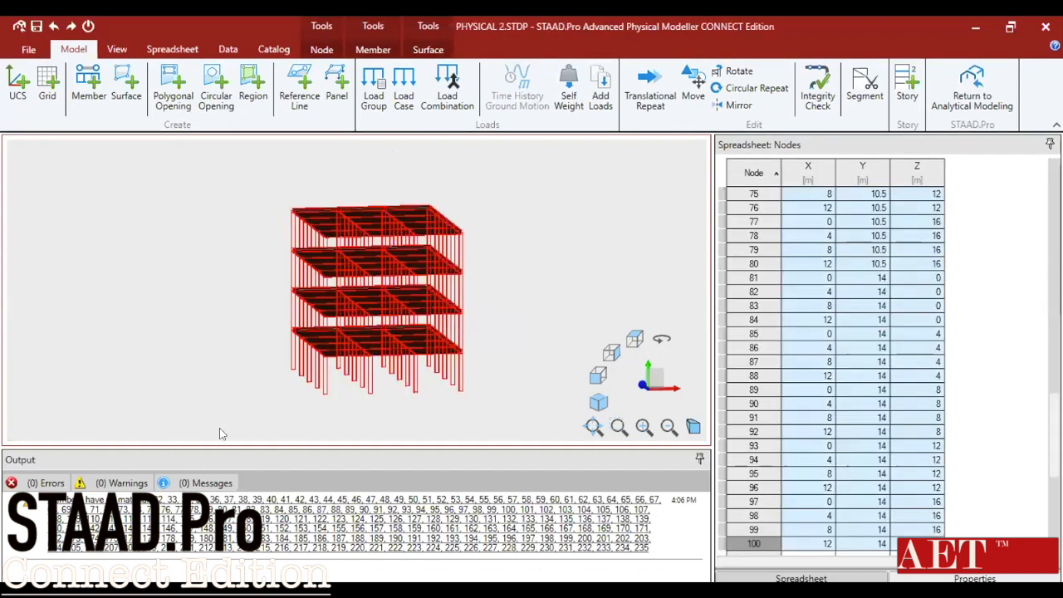
pyautogui.click(375, 51)
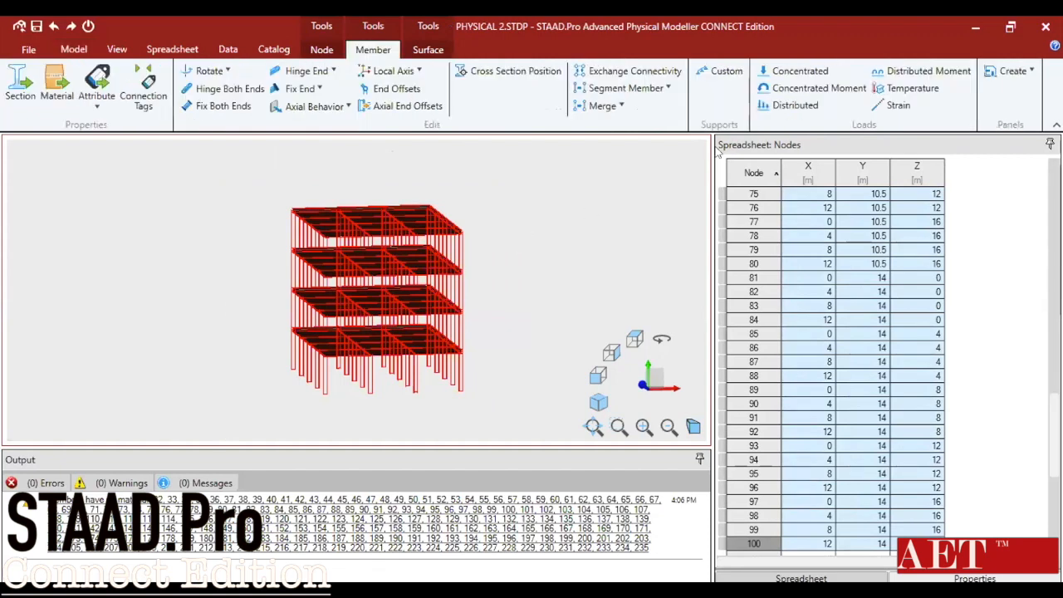
pyautogui.click(788, 112)
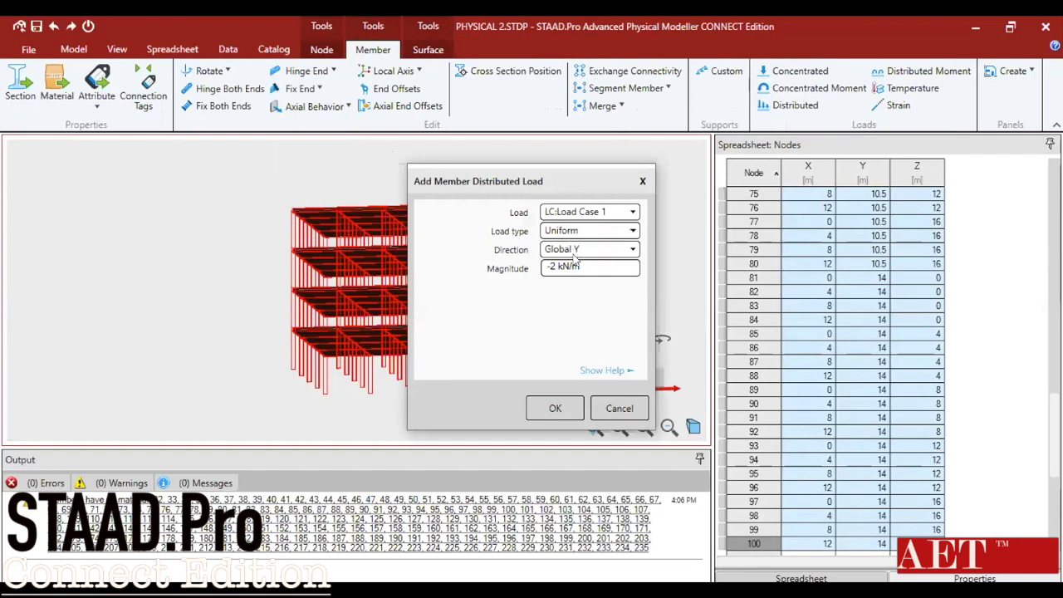
pyautogui.click(581, 251)
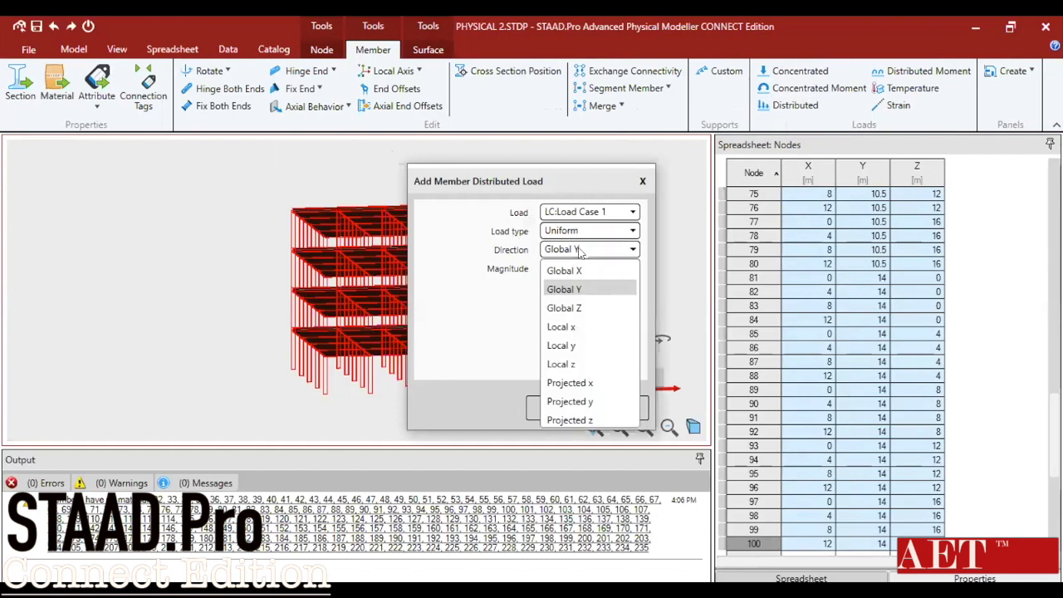
pyautogui.click(566, 289)
pyautogui.click(555, 267)
pyautogui.press('BackSpace')
pyautogui.write('2.8 kN/m')
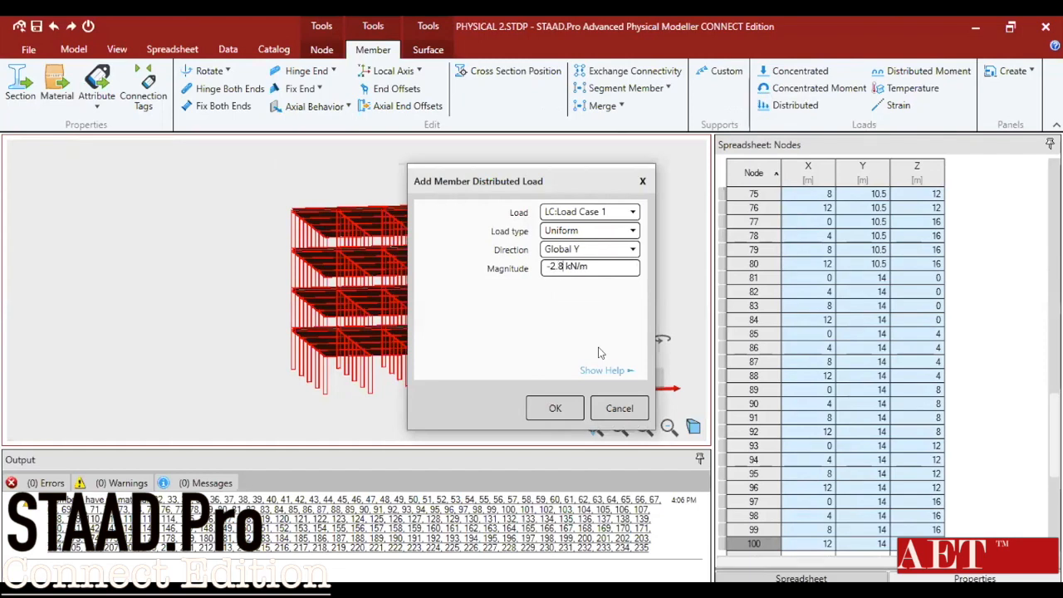
pyautogui.click(555, 407)
pyautogui.moveTo(403, 281); pyautogui.dragTo(404, 318, button='middle')
pyautogui.scroll(3, 403, 258)
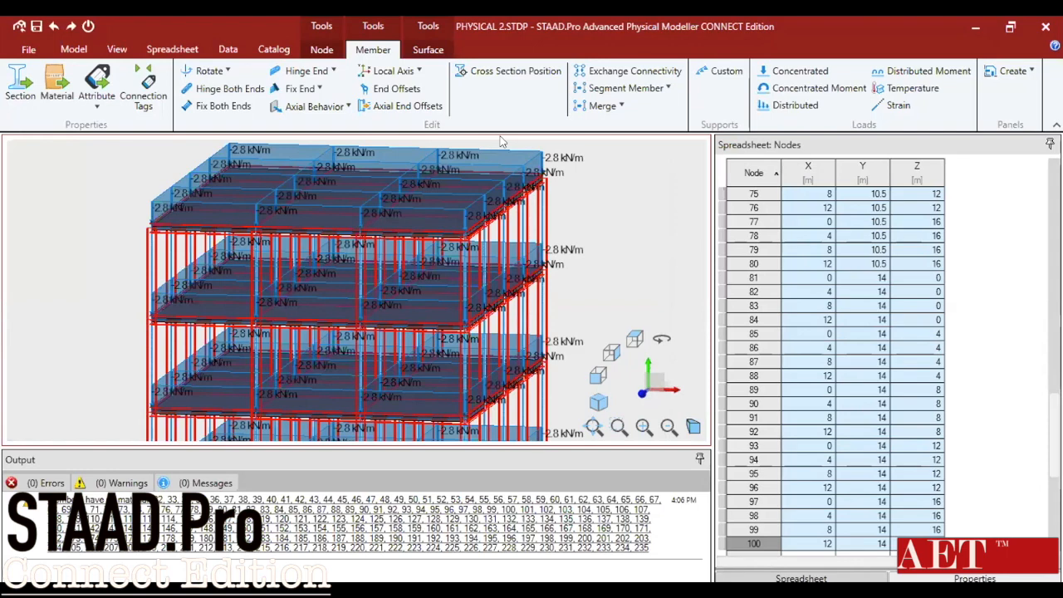
# - Add a uniform pressure of -4.6 kN/m2 in Global Y to all selected surfaces under Load Case 1
pyautogui.click(425, 51)
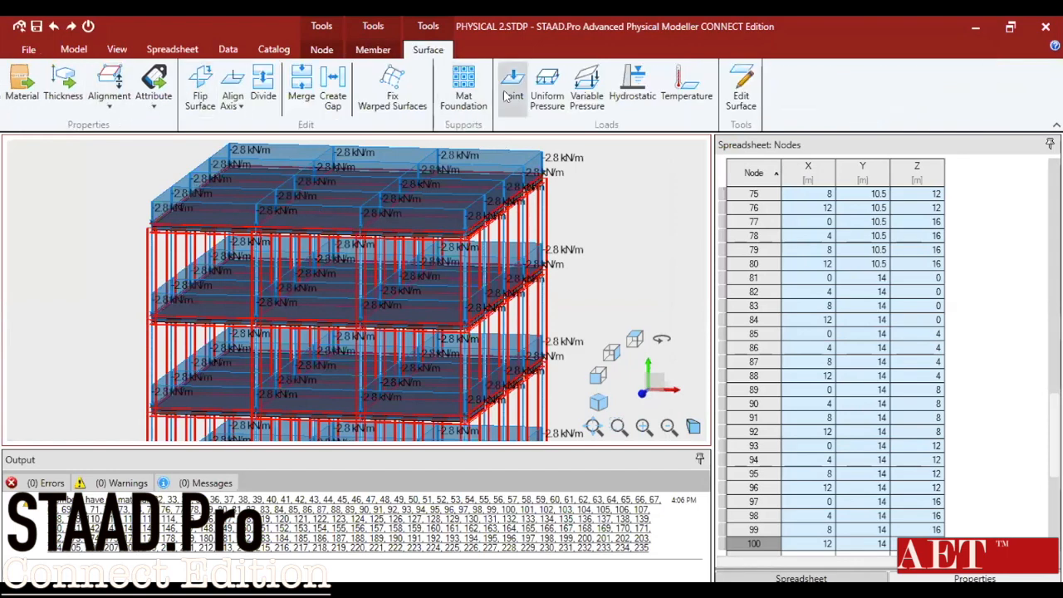
pyautogui.click(548, 90)
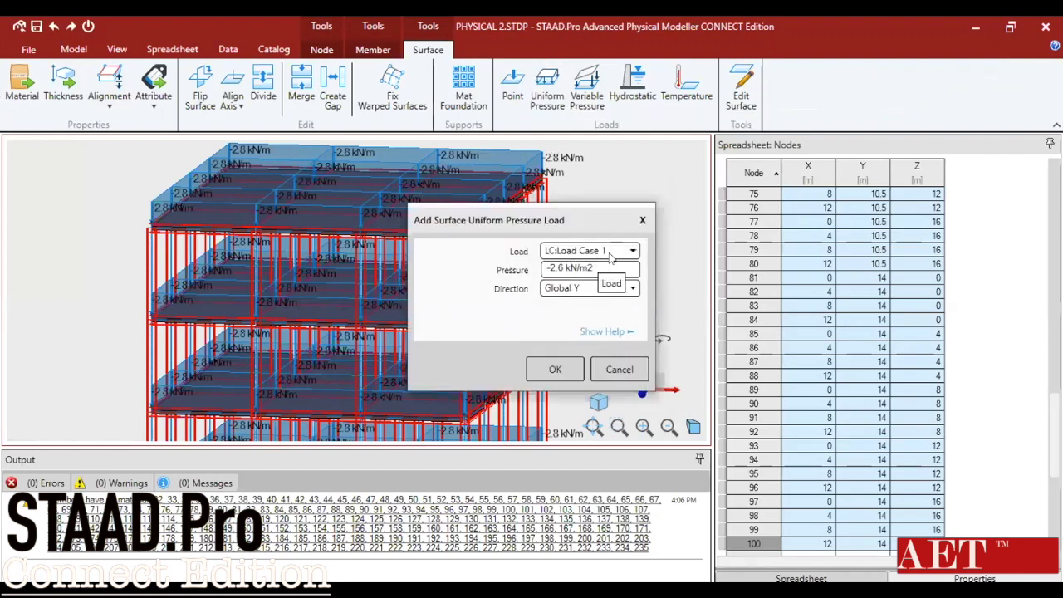
pyautogui.doubleClick(559, 267)
pyautogui.press('BackSpace')
pyautogui.write('-4')
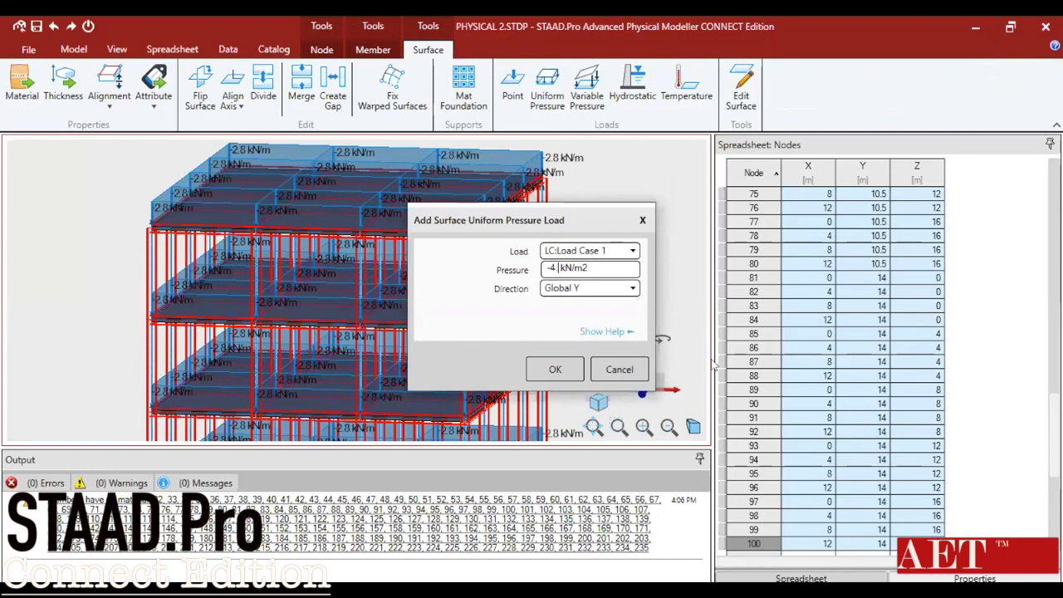
pyautogui.write('.6')
pyautogui.click(553, 369)
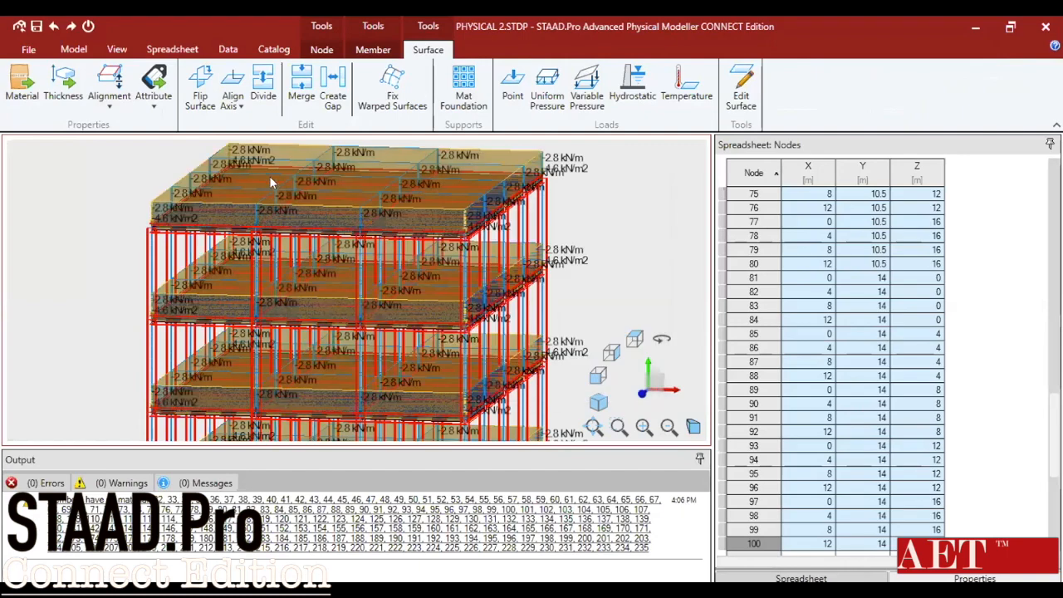
pyautogui.scroll(3, 264, 196)
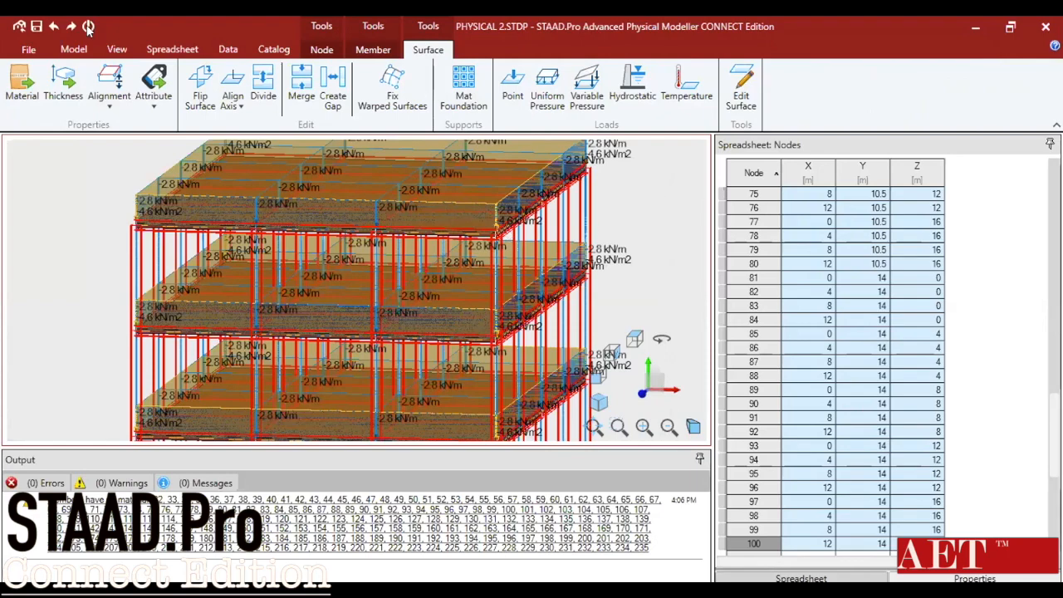
# - Display the meshed analysis model, view it closer and clear the selection
pyautogui.click(81, 50)
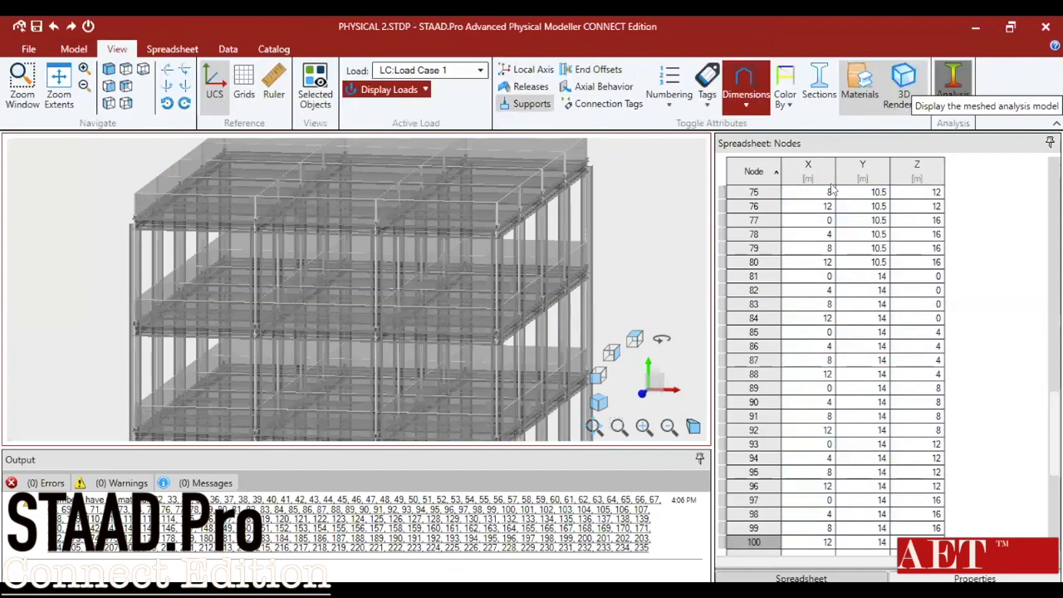
pyautogui.click(955, 92)
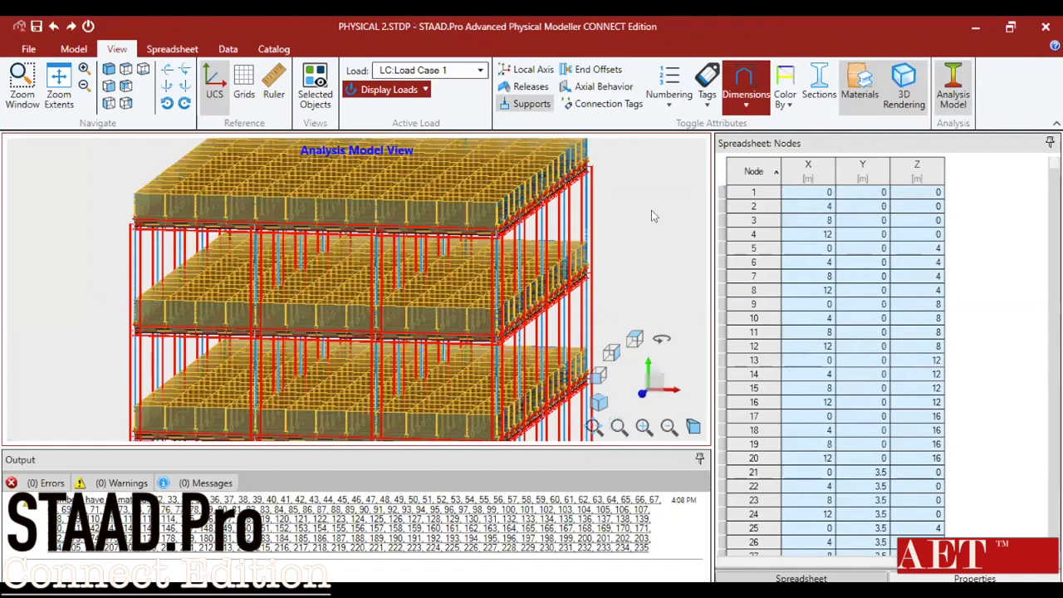
pyautogui.scroll(1, 651, 216)
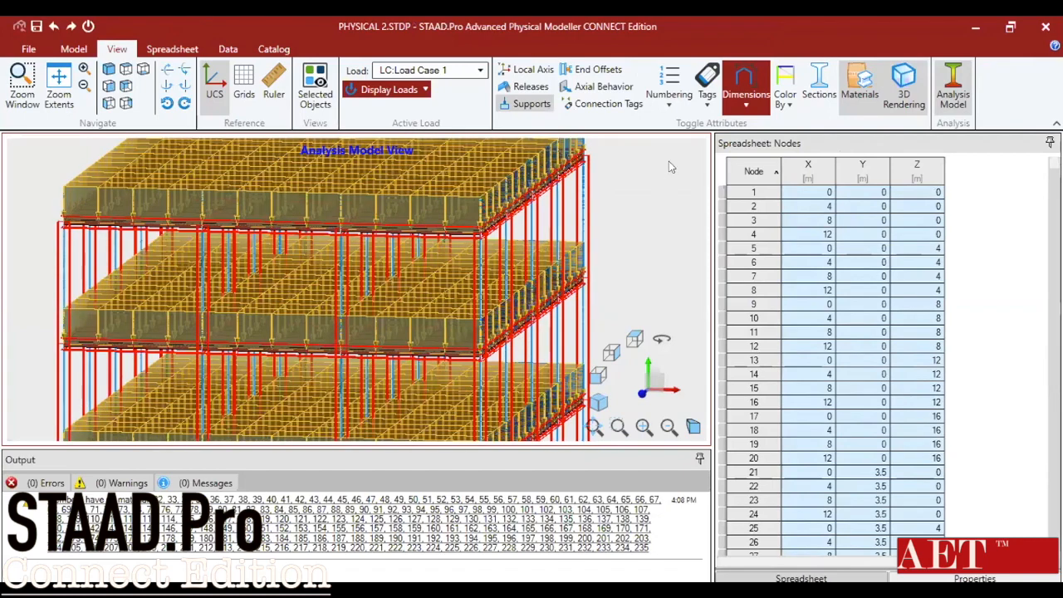
pyautogui.click(671, 166)
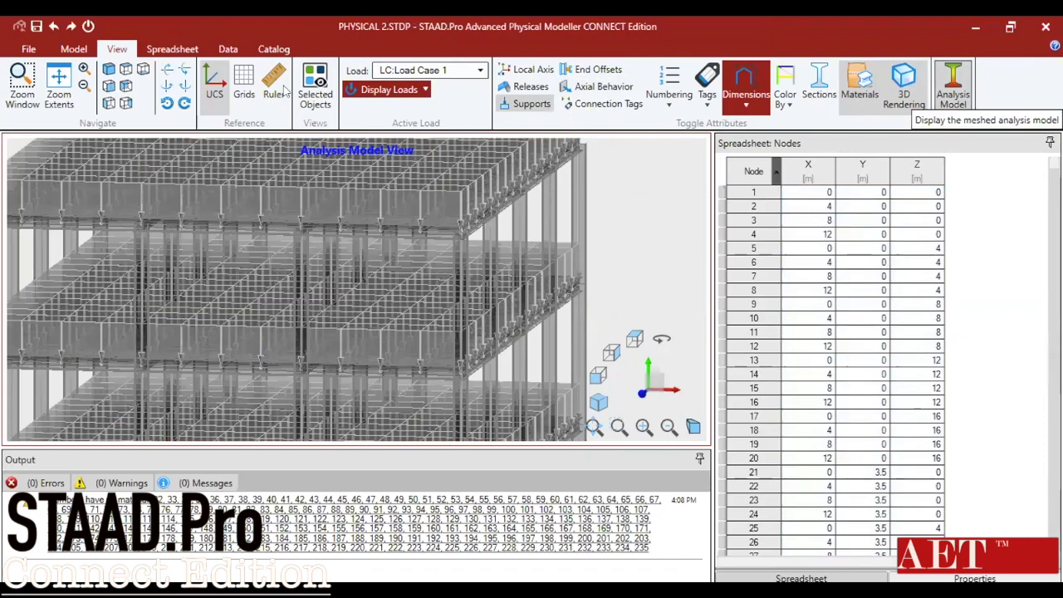
# - Return to analytical modeling, saving the changed physical model and generating the analytical model from it
pyautogui.click(74, 49)
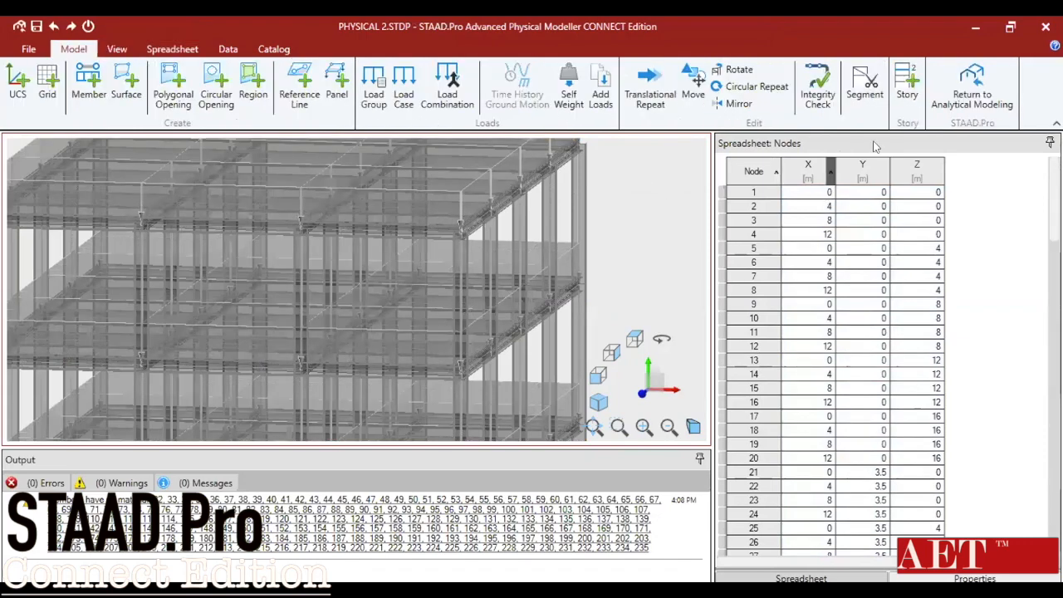
pyautogui.click(970, 91)
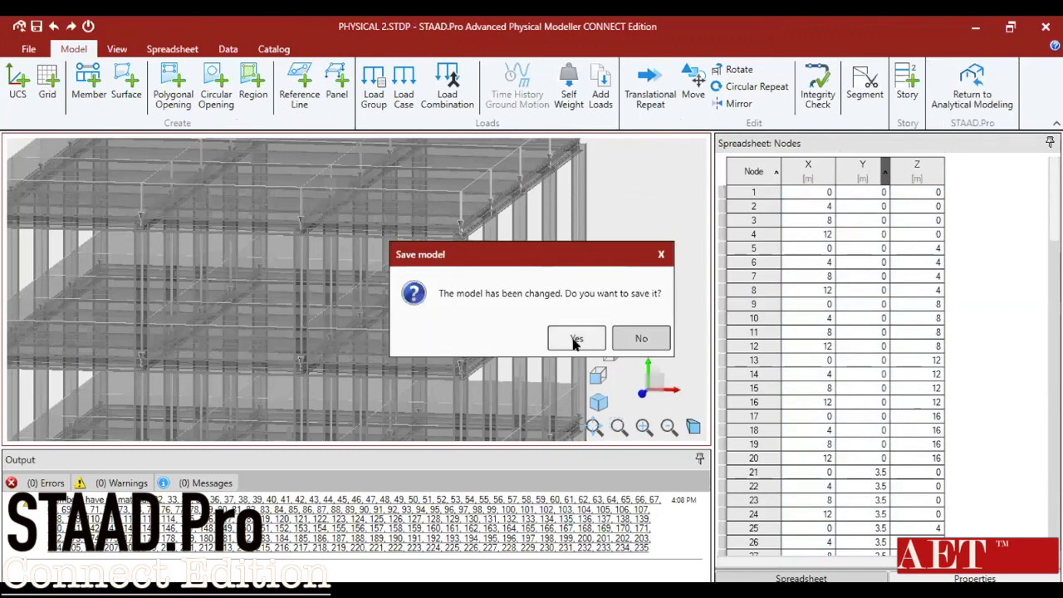
pyautogui.click(574, 339)
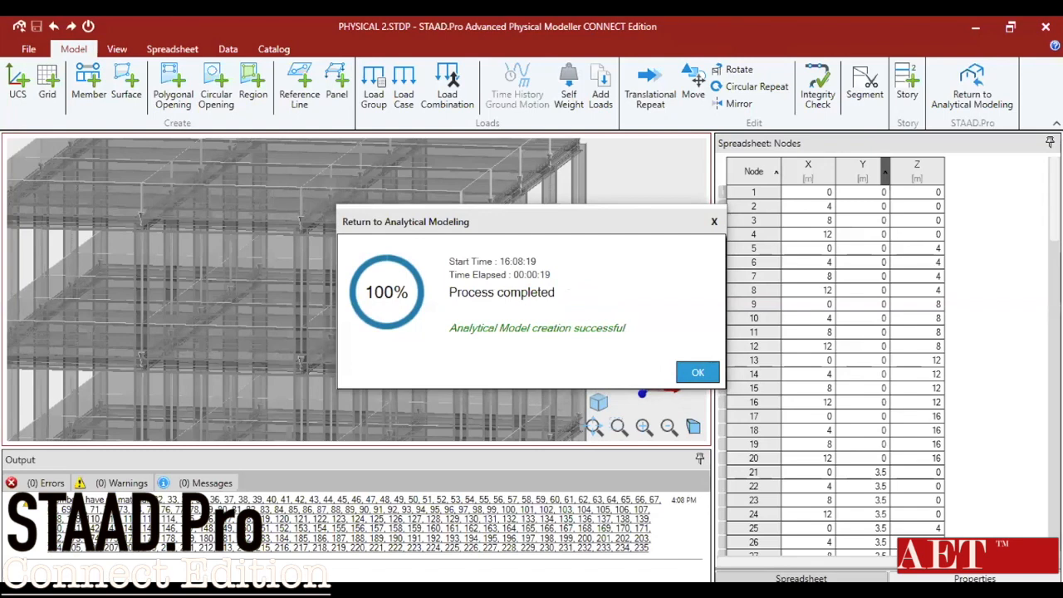
pyautogui.click(696, 374)
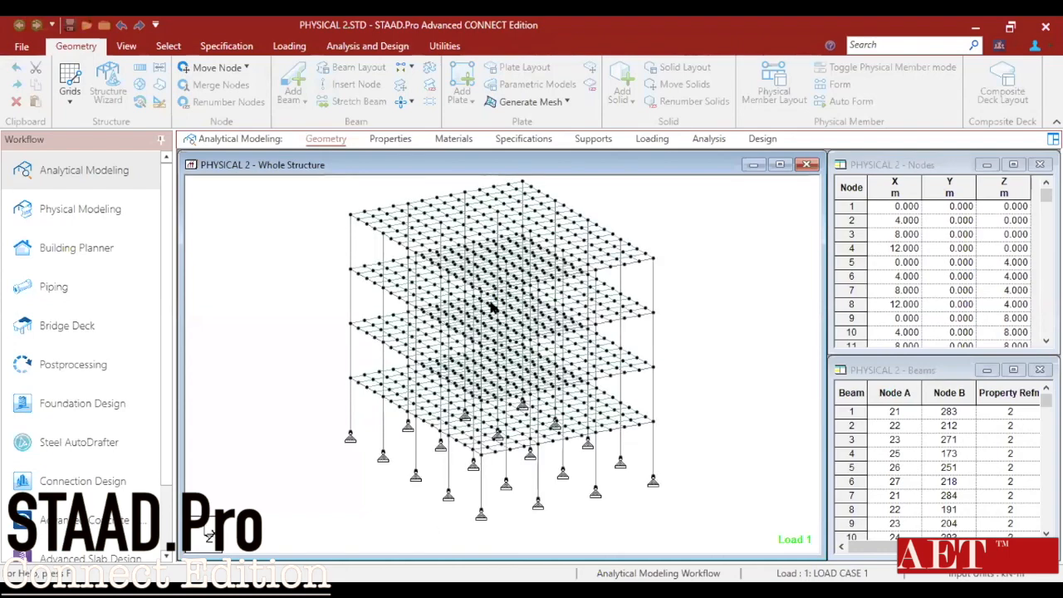
# - Review the individual pressure and member load items of Load Case 1 on the generated analytical model
pyautogui.moveTo(469, 267); pyautogui.dragTo(497, 255, button='middle')
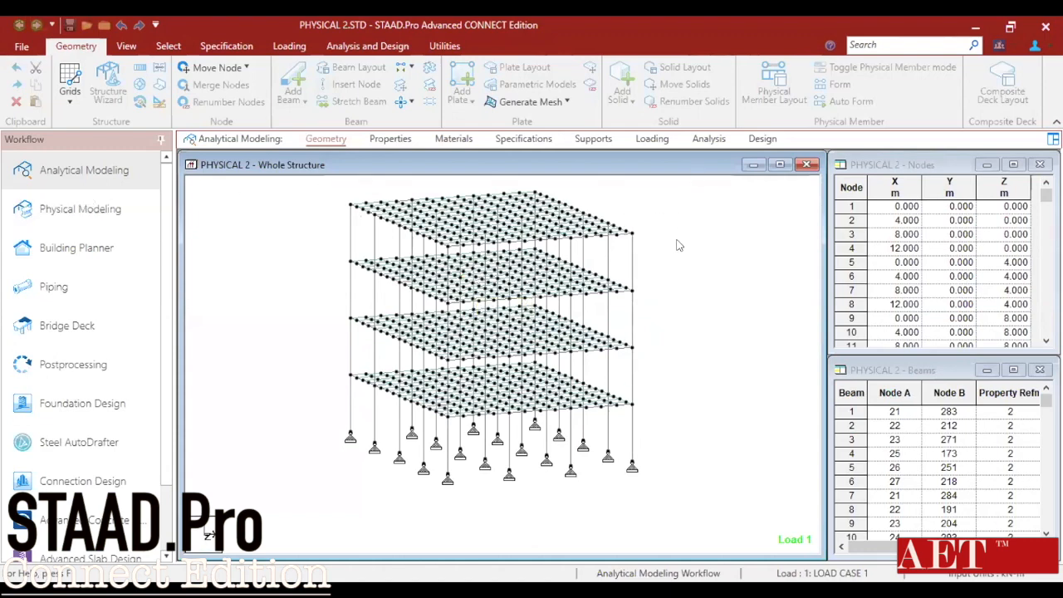
pyautogui.click(652, 139)
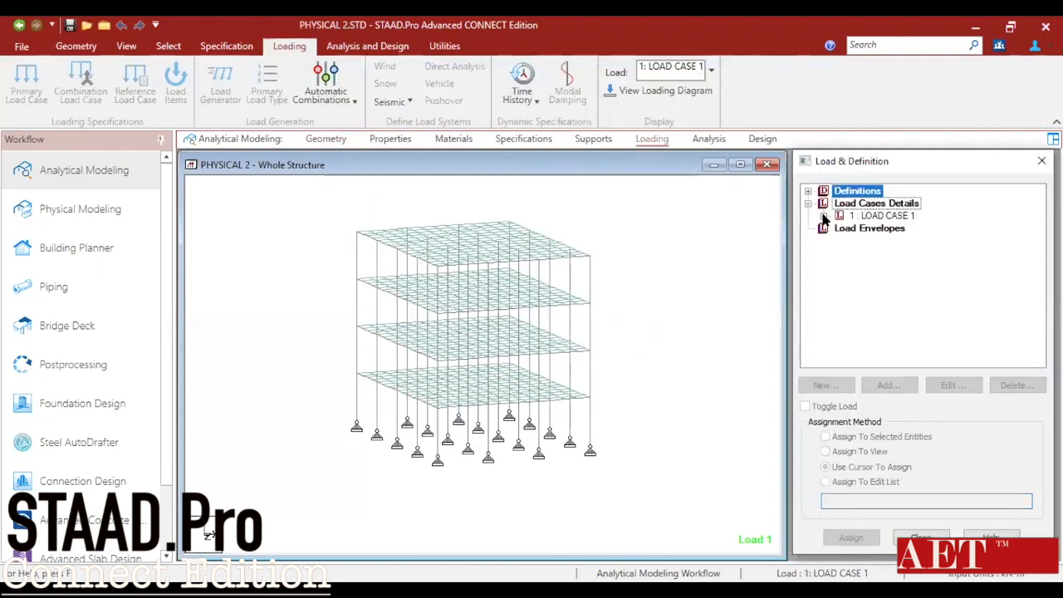
pyautogui.click(823, 215)
pyautogui.click(867, 229)
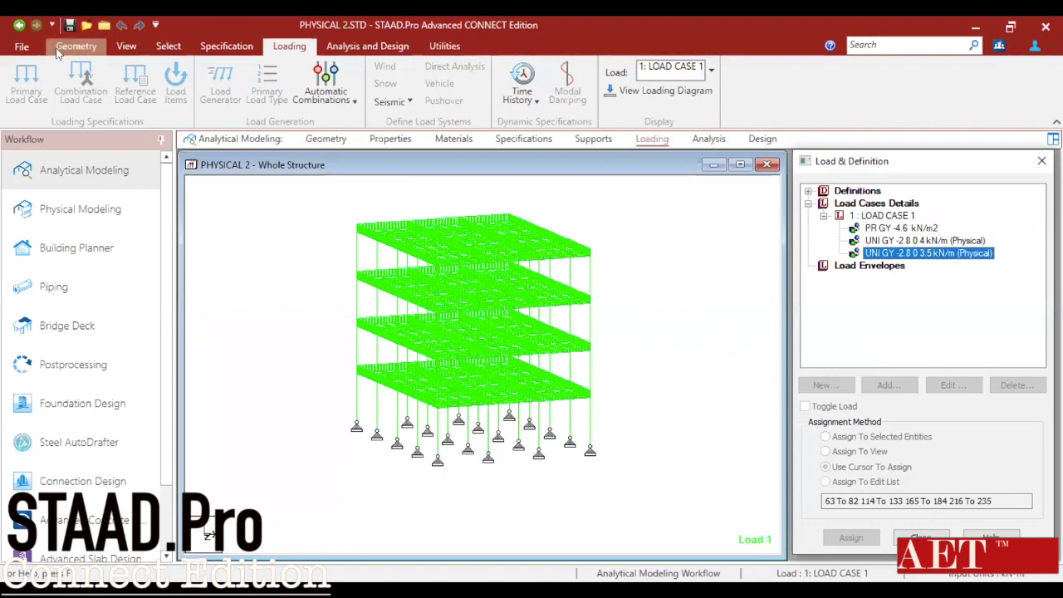
# - Examine the meshed structure's geometry from other angles and open its section properties
pyautogui.click(76, 46)
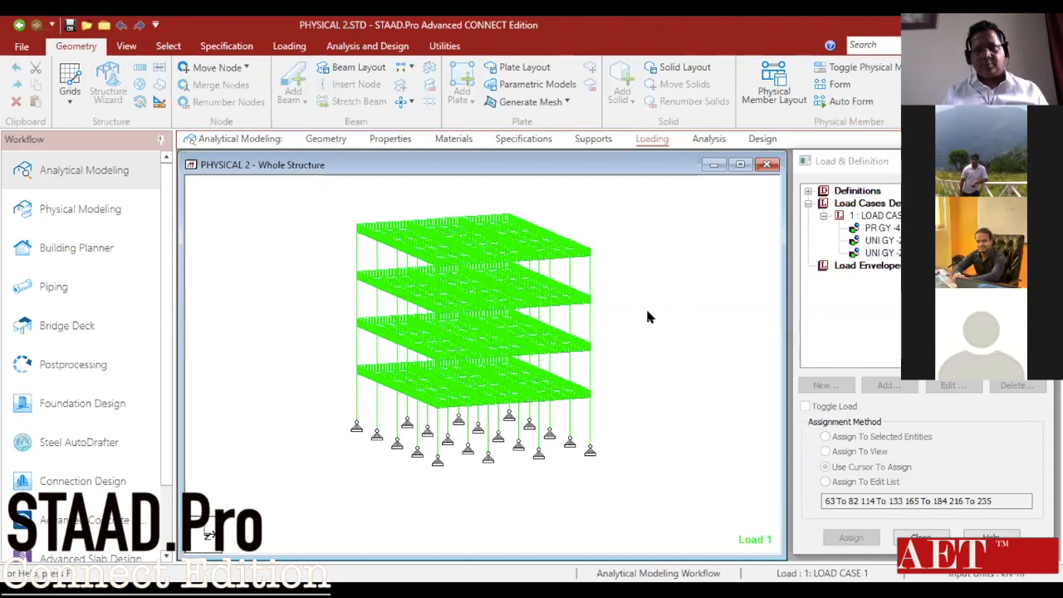
pyautogui.click(325, 139)
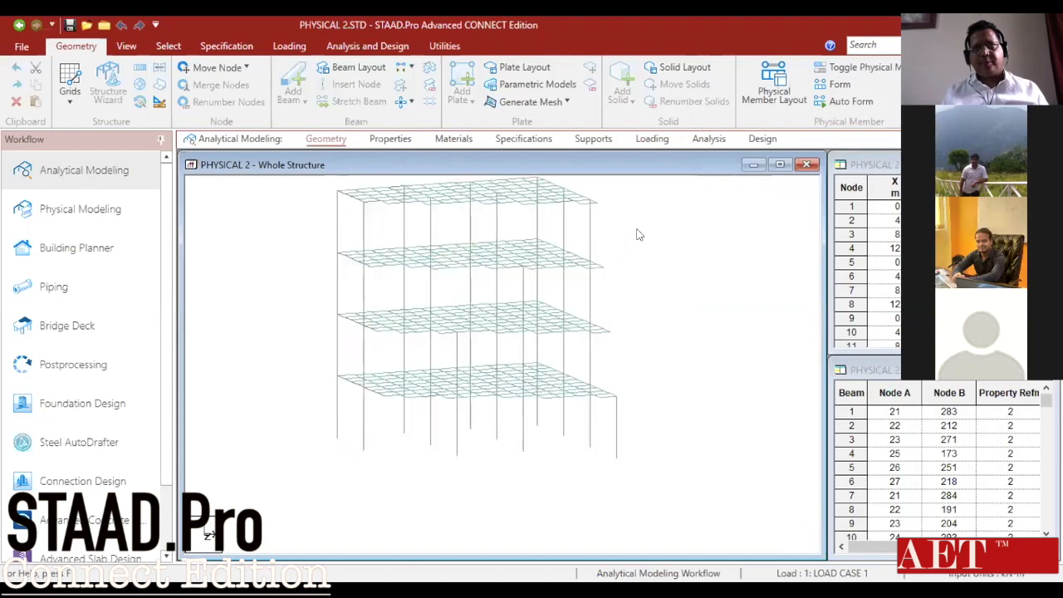
pyautogui.moveTo(494, 283); pyautogui.dragTo(493, 329, button='middle')
pyautogui.press('Left')
pyautogui.moveTo(554, 285)
pyautogui.mouseDown(button='middle')
pyautogui.moveTo(467, 285)
pyautogui.moveTo(472, 297)
pyautogui.moveTo(473, 268)
pyautogui.mouseUp(button='middle')
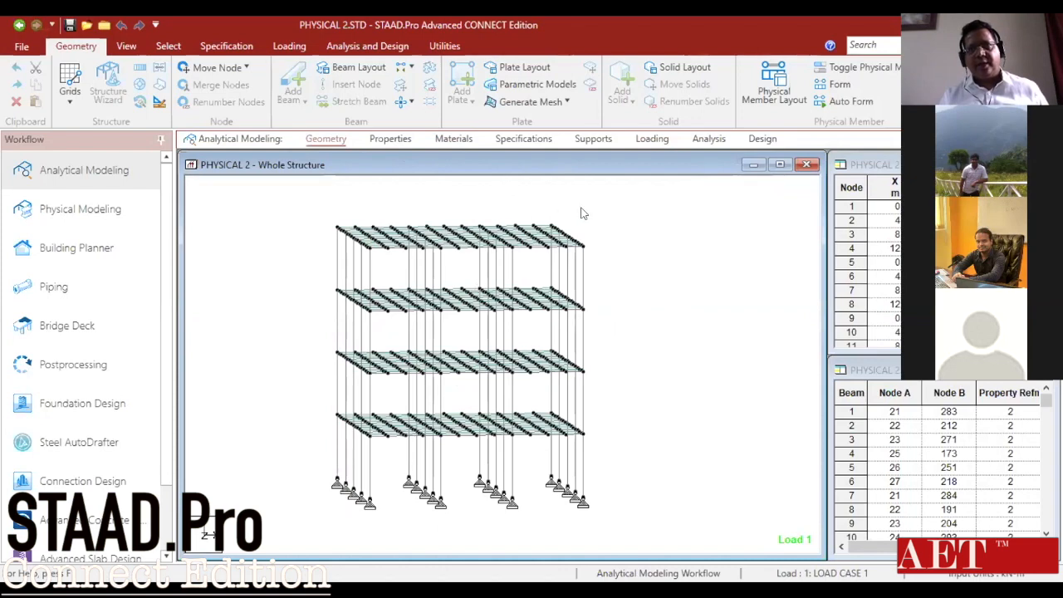
pyautogui.click(432, 48)
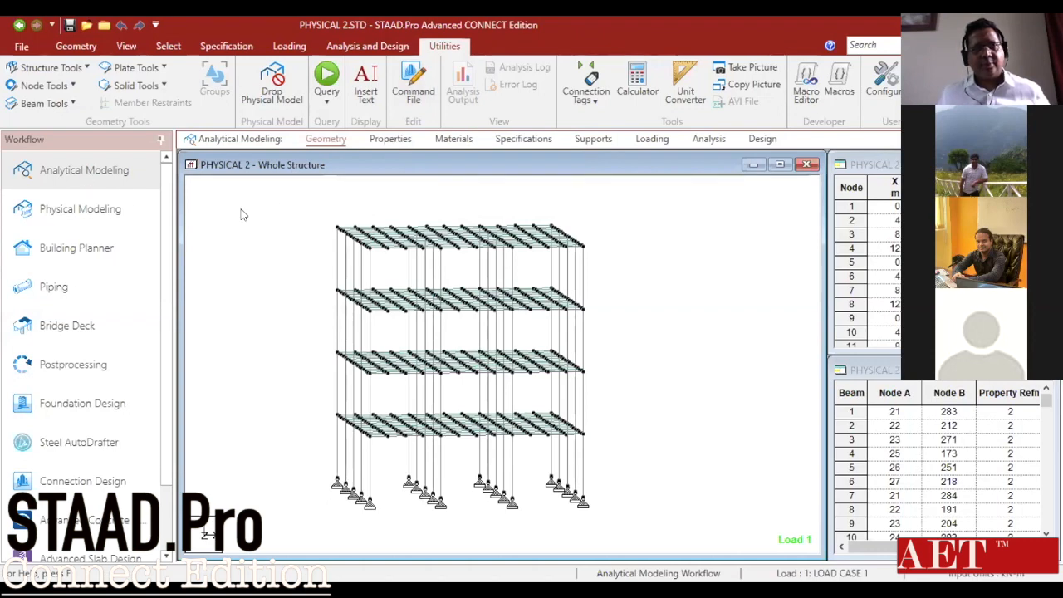
pyautogui.click(385, 140)
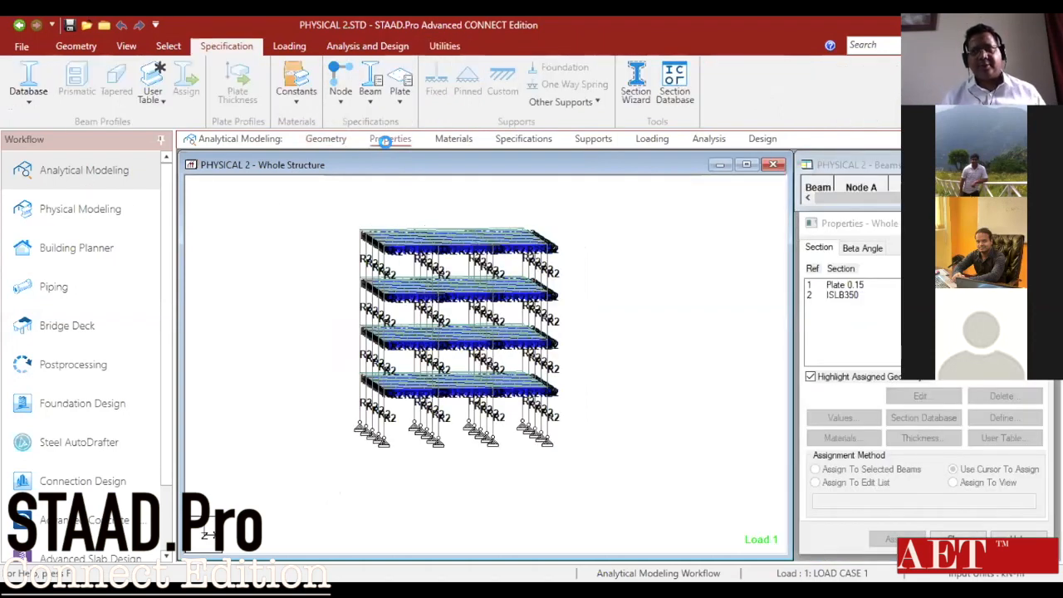
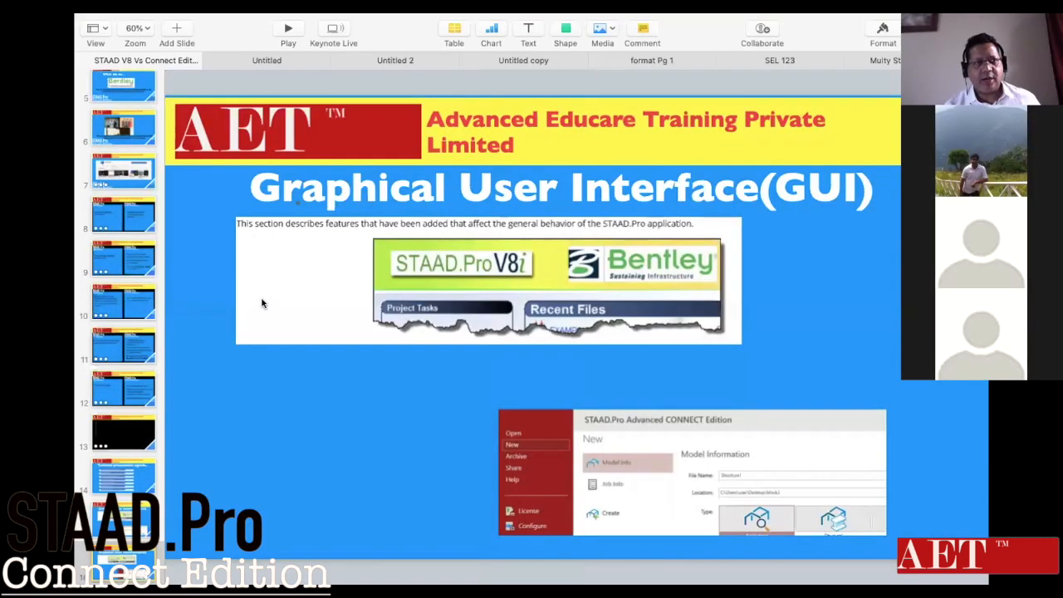
pyautogui.scroll(3, 141, 305)
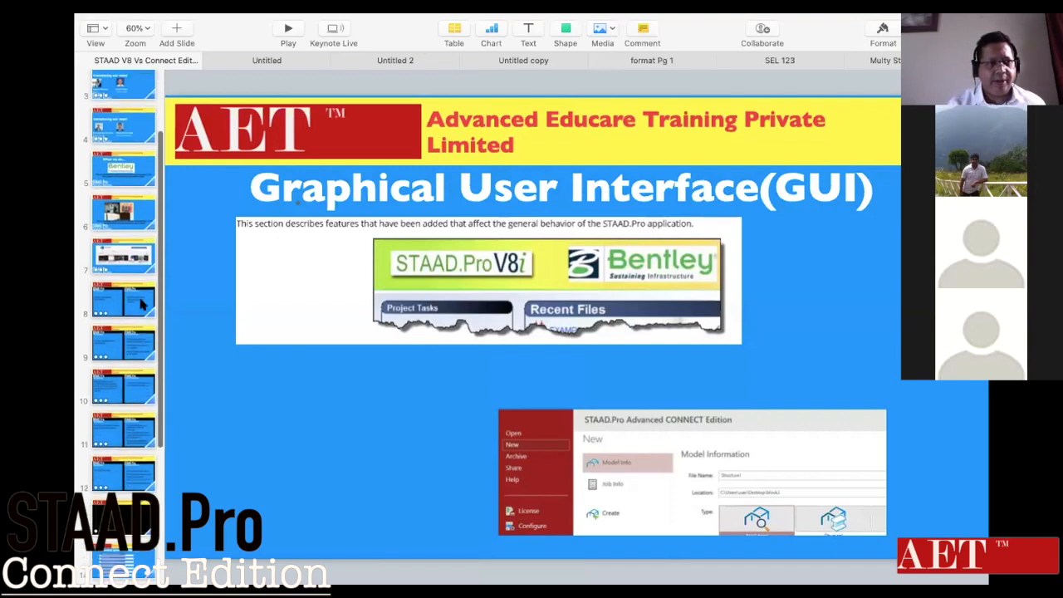
pyautogui.click(121, 303)
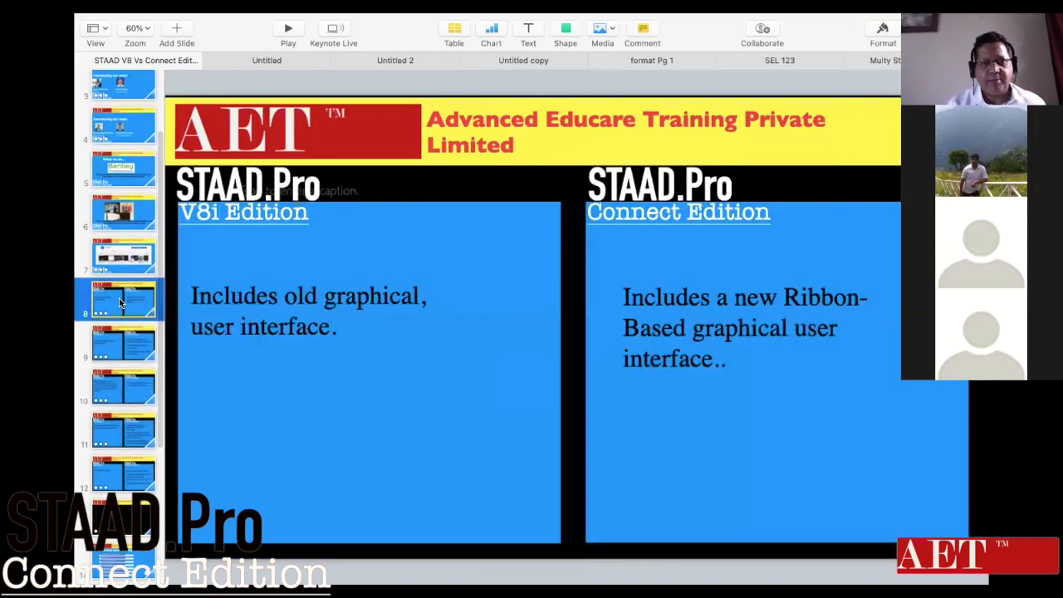
pyautogui.click(539, 140)
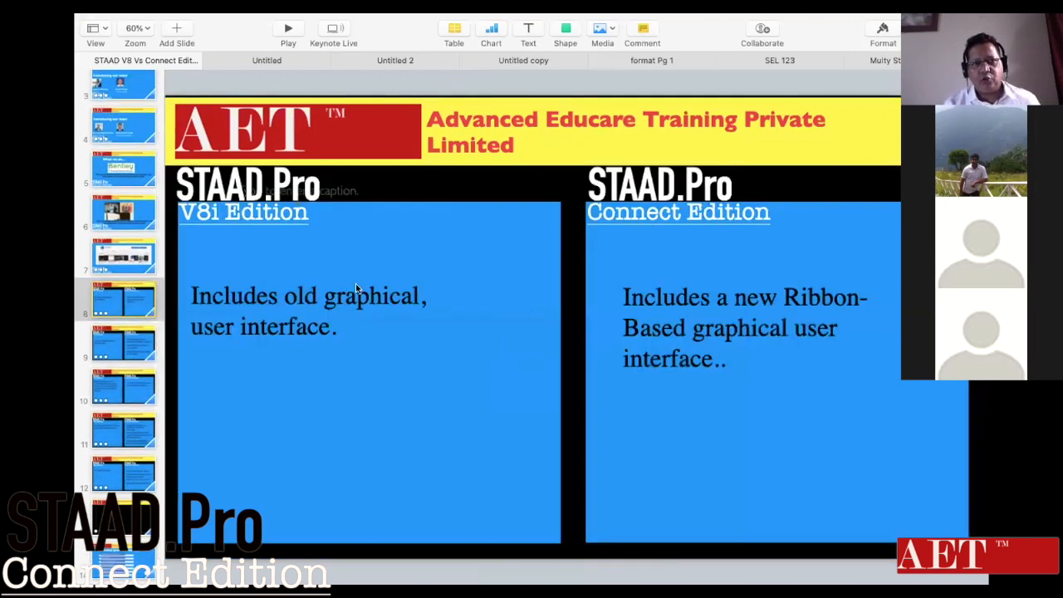
pyautogui.click(125, 373)
pyautogui.click(121, 341)
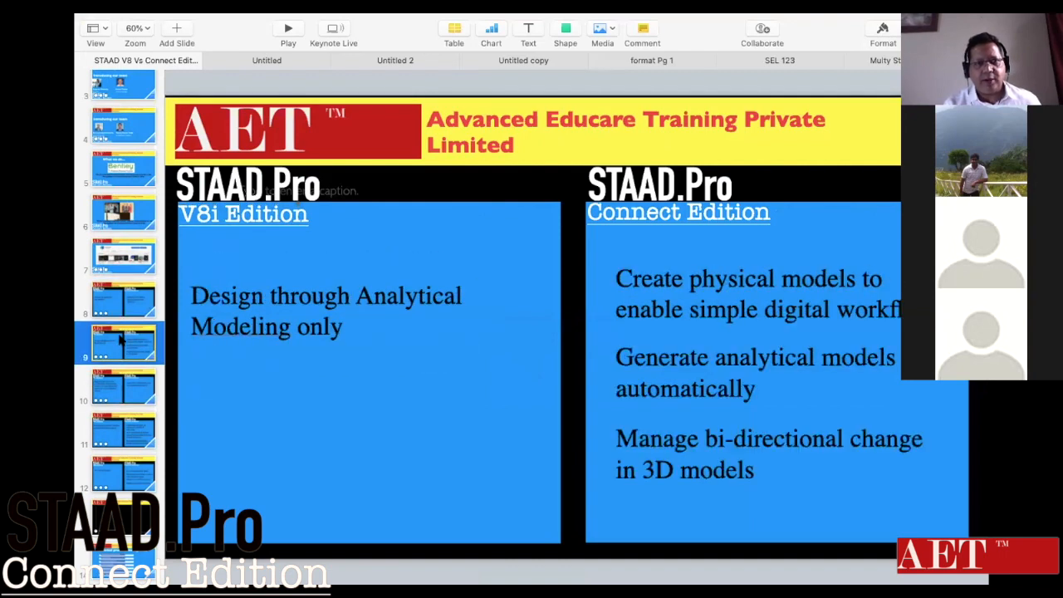